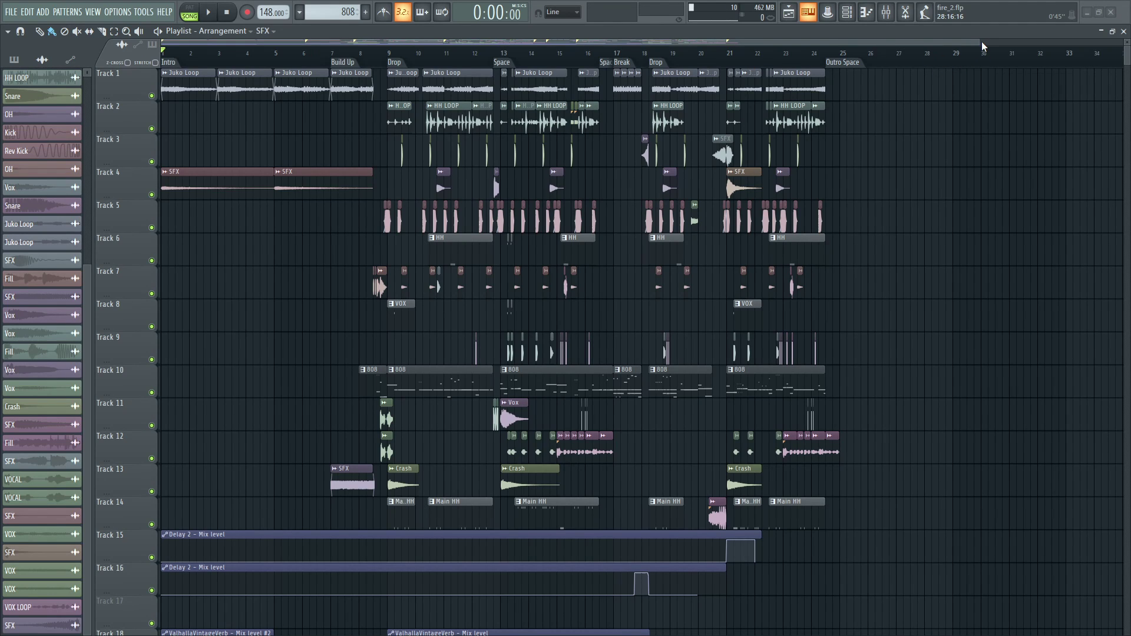
# Play the arrangement from the intro past the second drop, and stop playback.
pyautogui.moveTo(982, 43); pyautogui.dragTo(894, 42)
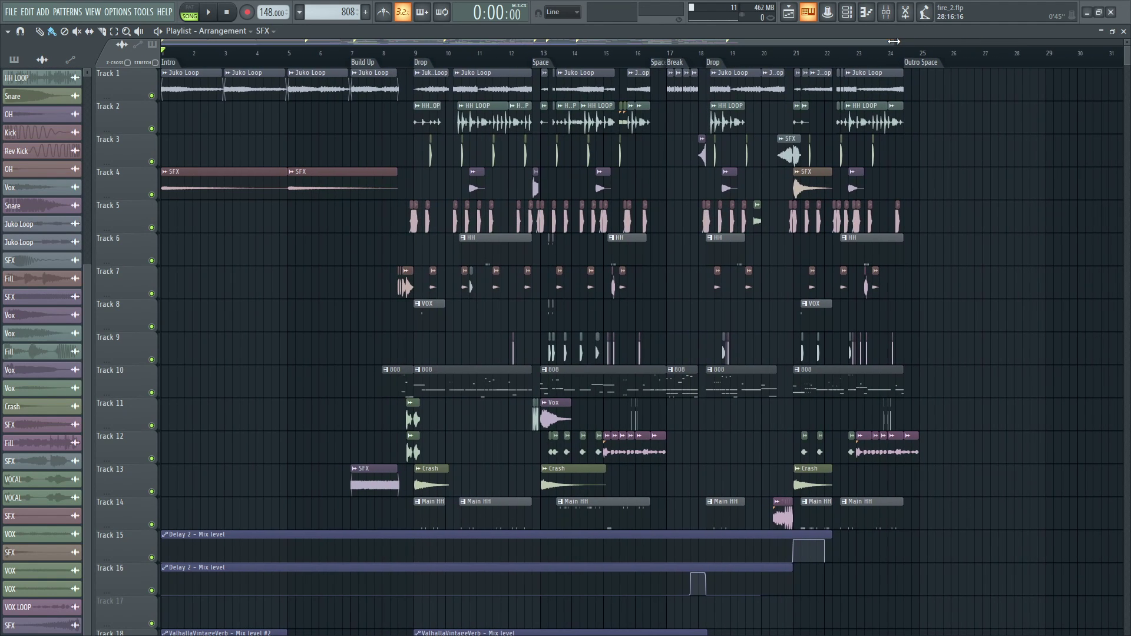
pyautogui.click(212, 12)
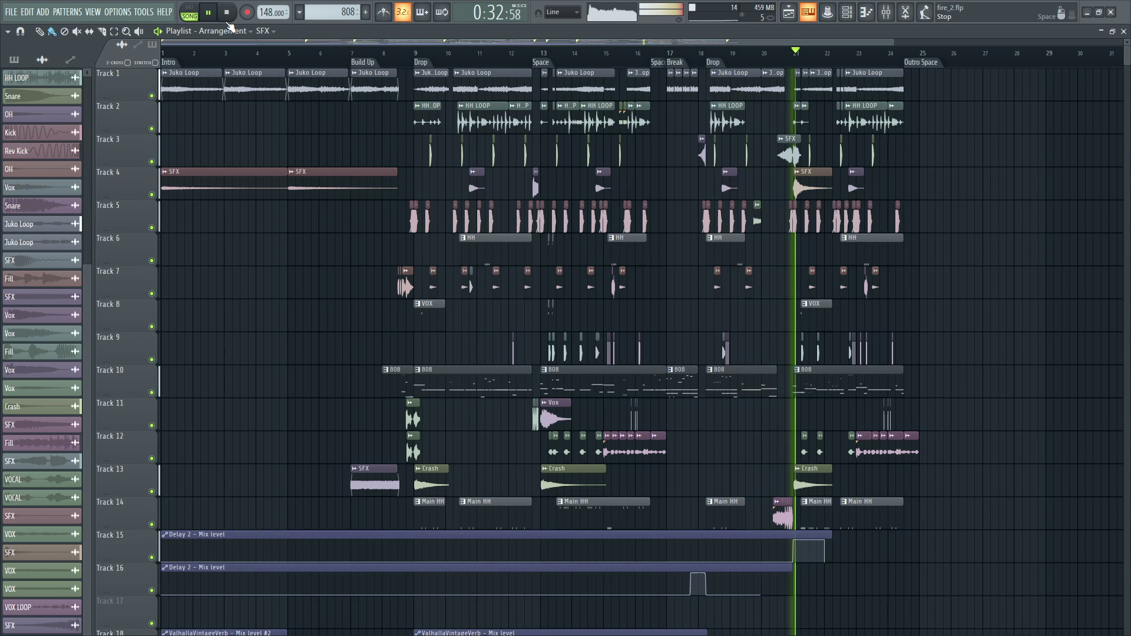
pyautogui.scroll(-1, 344, 58)
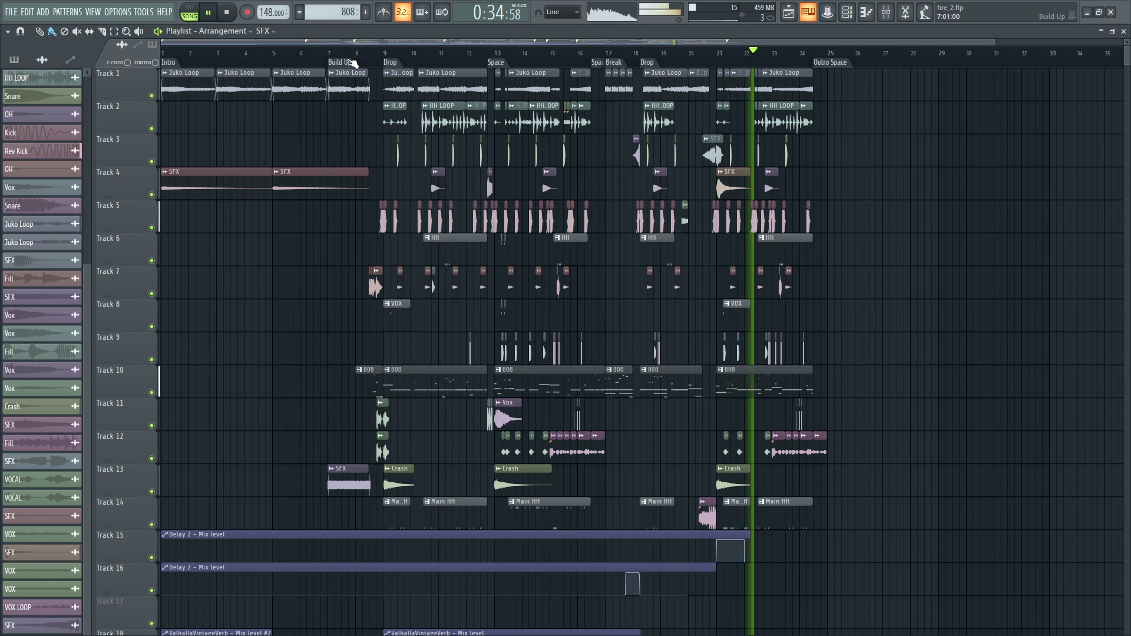
pyautogui.scroll(-1, 825, 136)
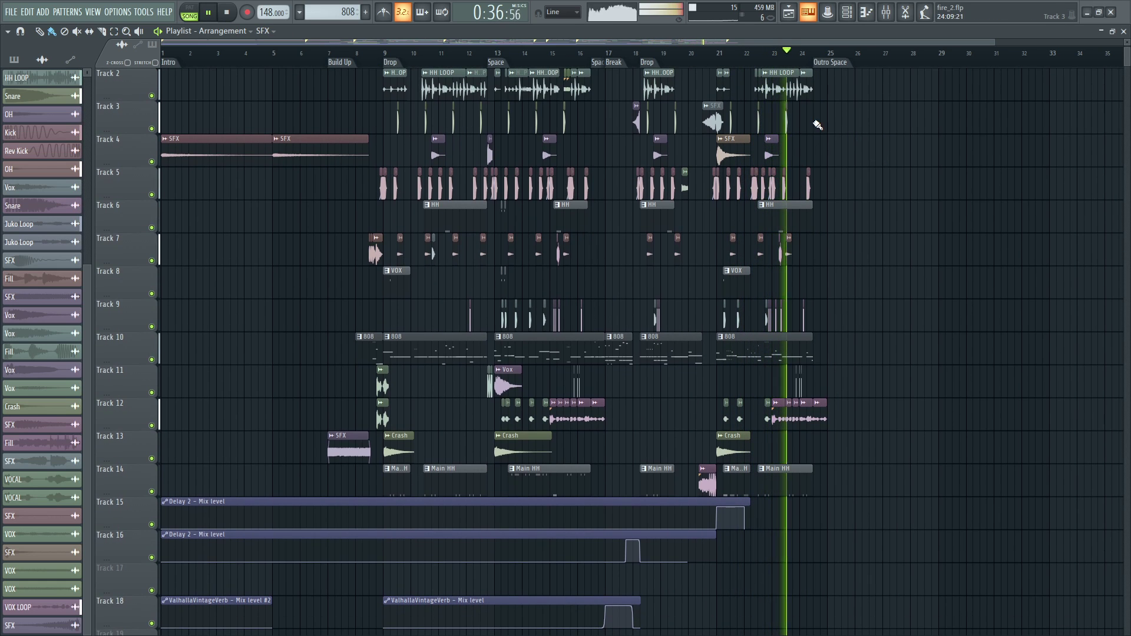
pyautogui.click(235, 12)
pyautogui.scroll(1, 227, 103)
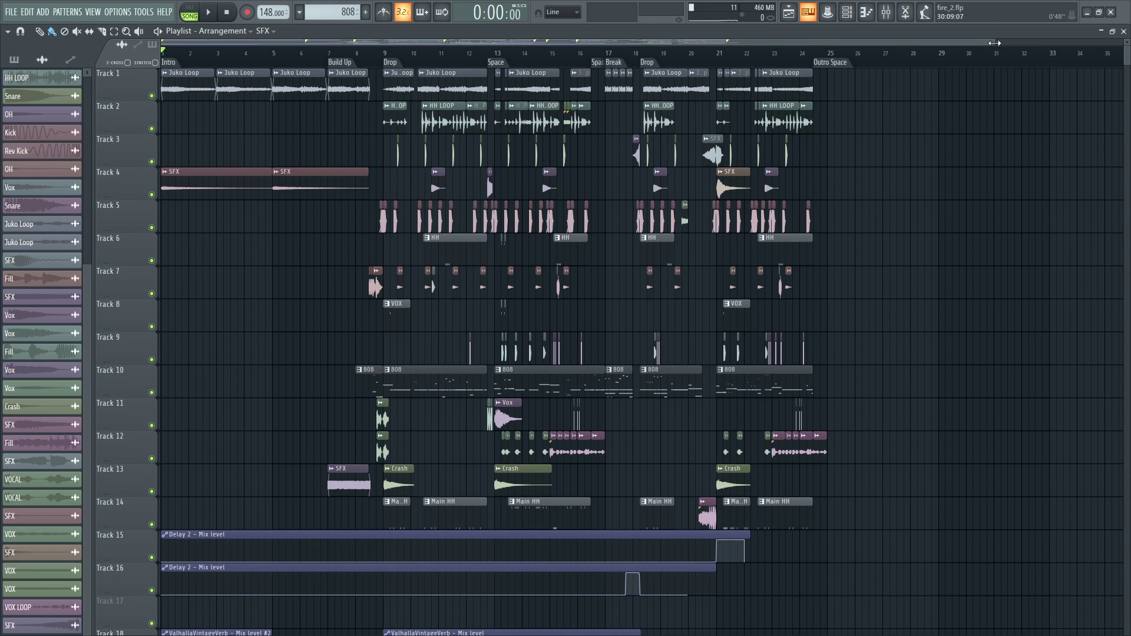
# Inspect the sample settings of the intro's first Juko Loop and SFX clips, and preview the SFX sample.
pyautogui.moveTo(994, 42); pyautogui.dragTo(534, 45)
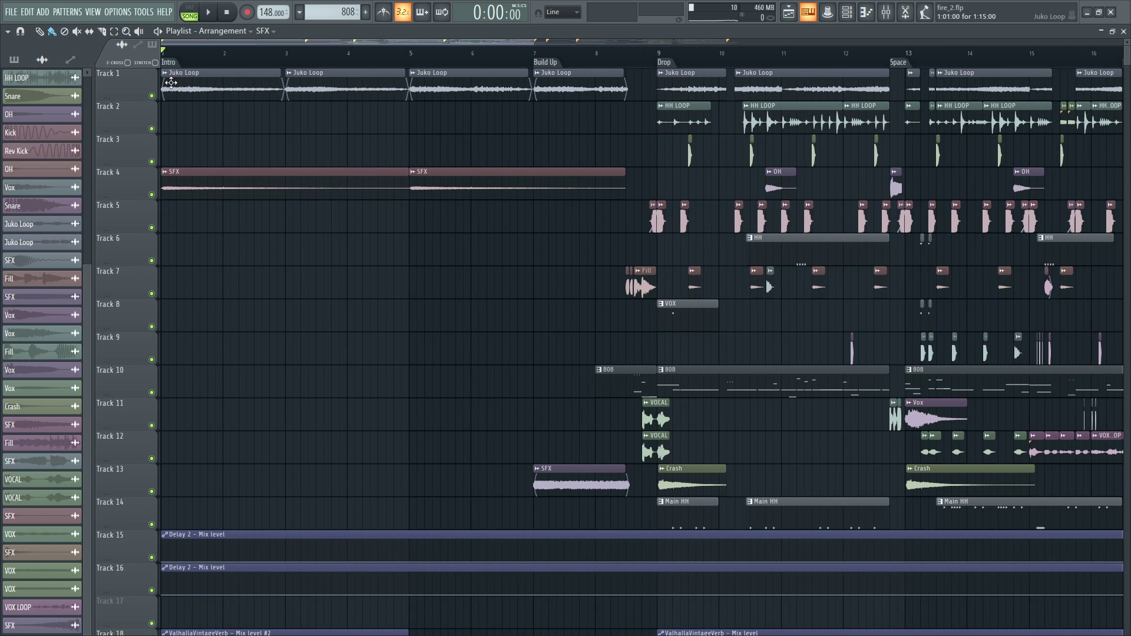
pyautogui.doubleClick(196, 87)
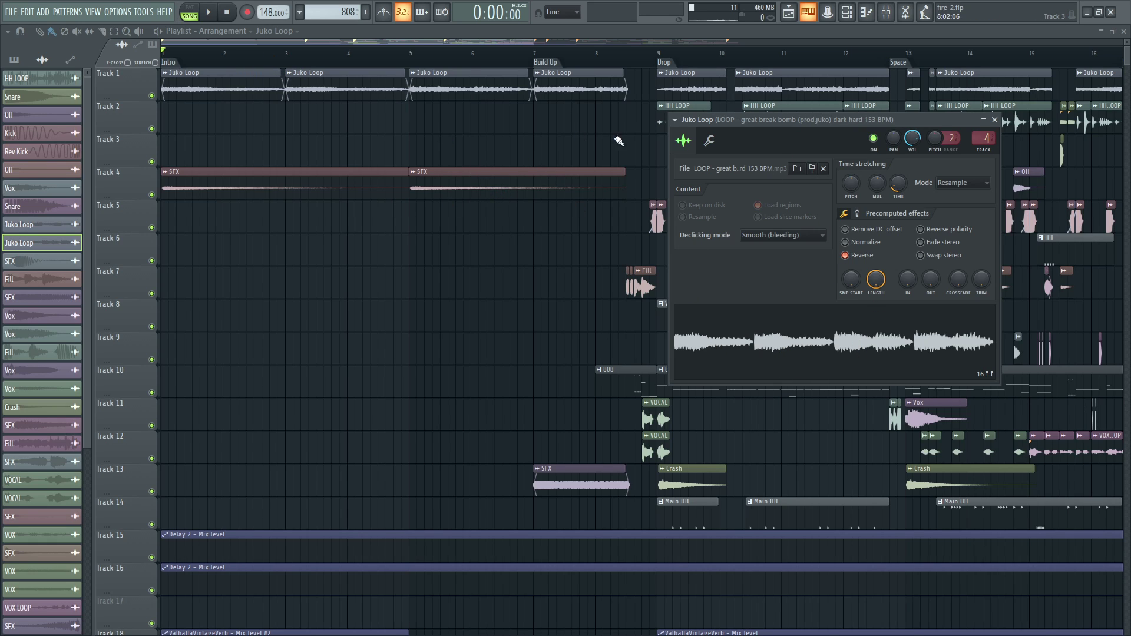
pyautogui.doubleClick(222, 173)
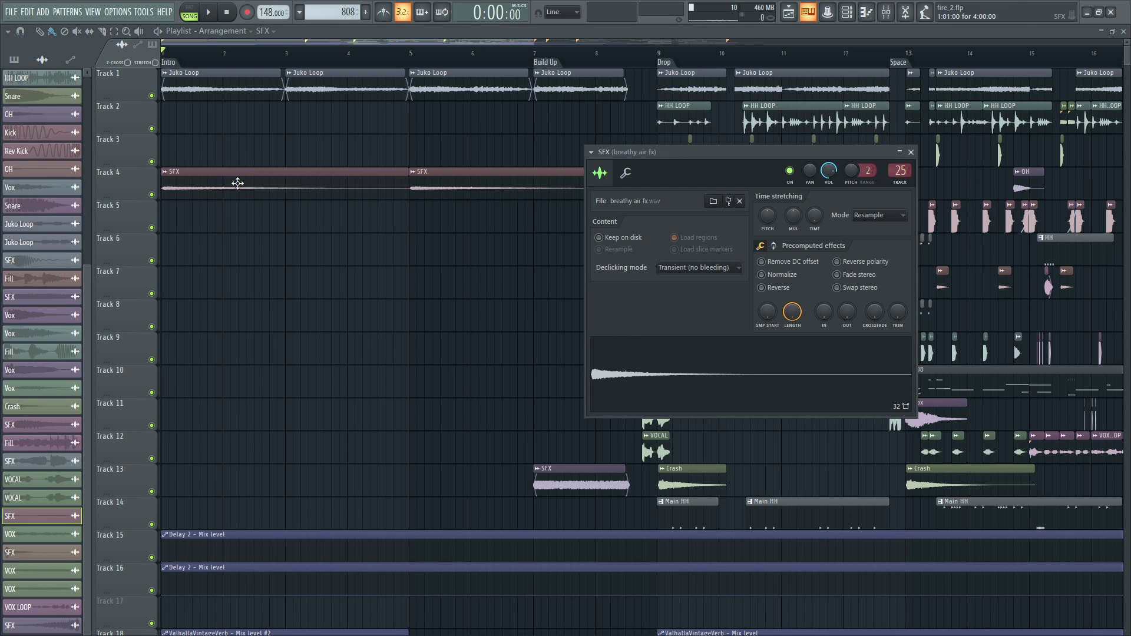
pyautogui.click(703, 370)
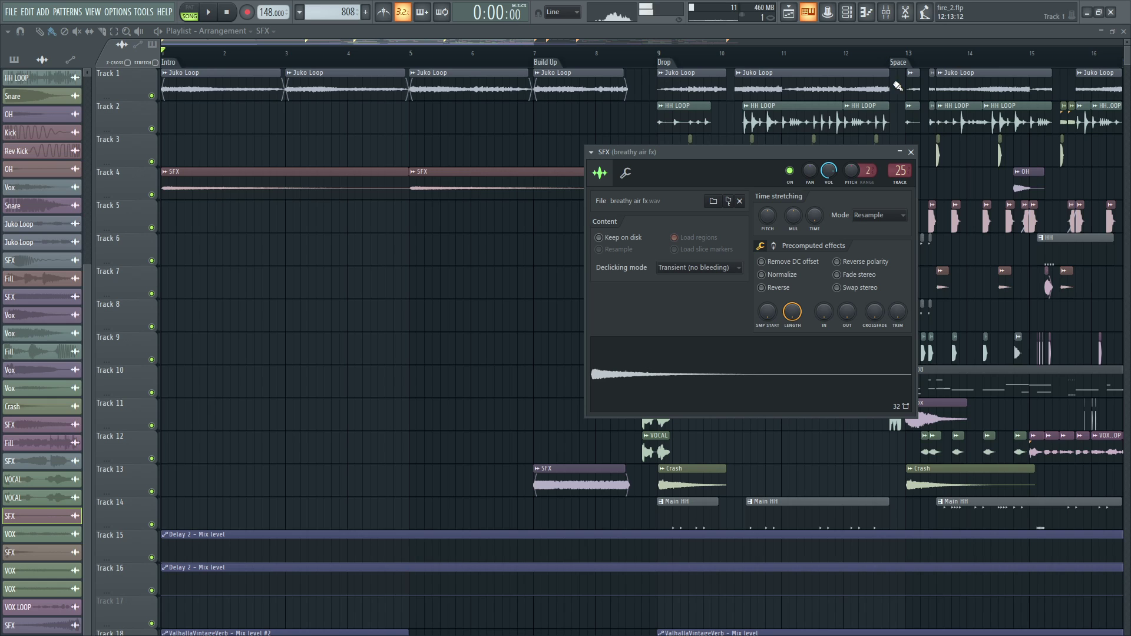
# Check the mixer tracks of the intro SFX and Juko Loop, viewing the loop's FabFilter Pro-Q 3, S1 Imager Stereo and ValhallaVintageVerb settings.
pyautogui.click(890, 20)
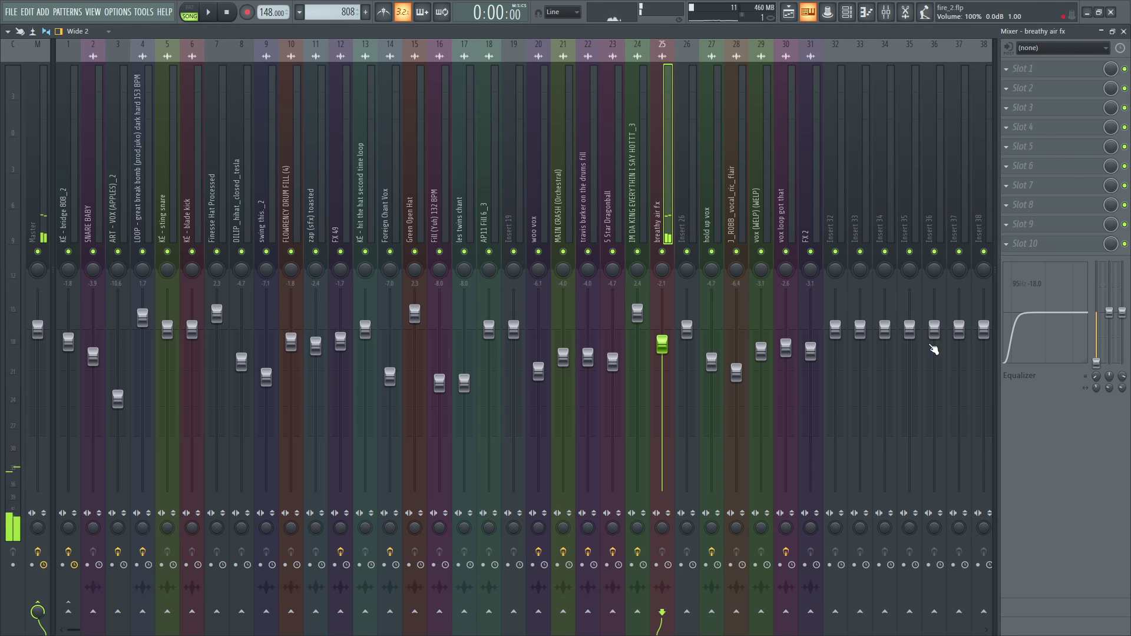
pyautogui.click(792, 15)
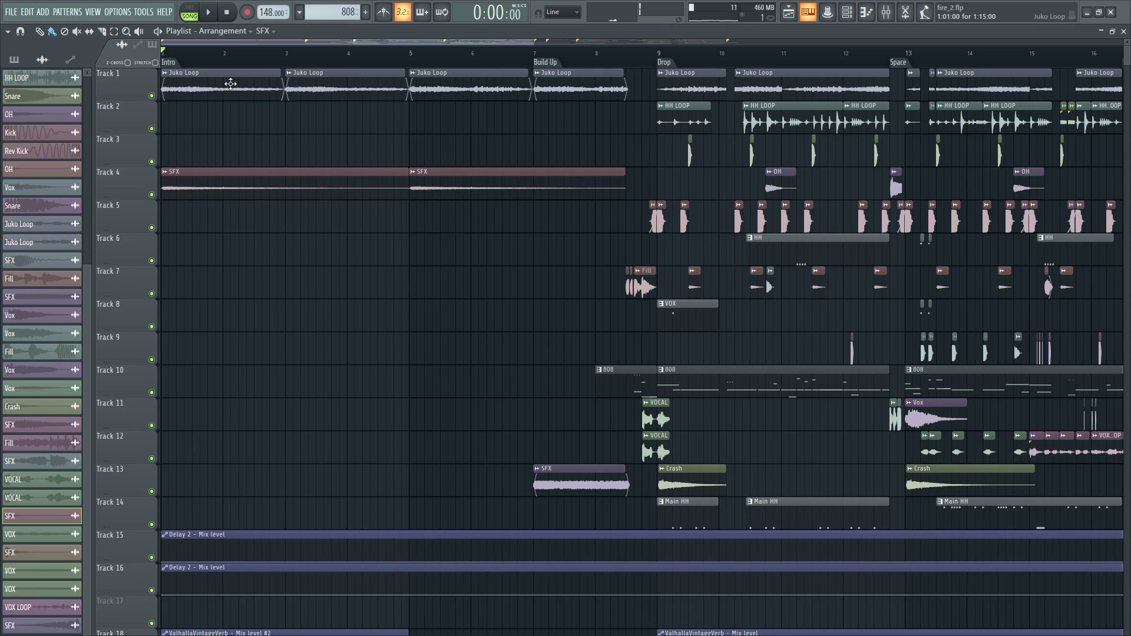
pyautogui.click(892, 18)
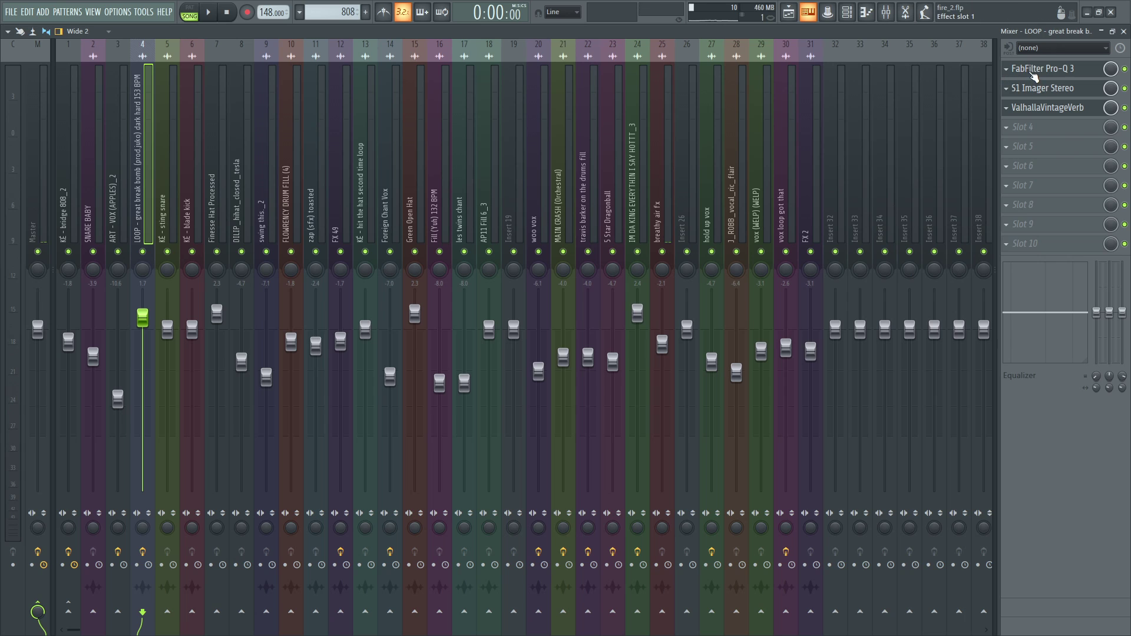
pyautogui.click(1034, 70)
pyautogui.click(1031, 71)
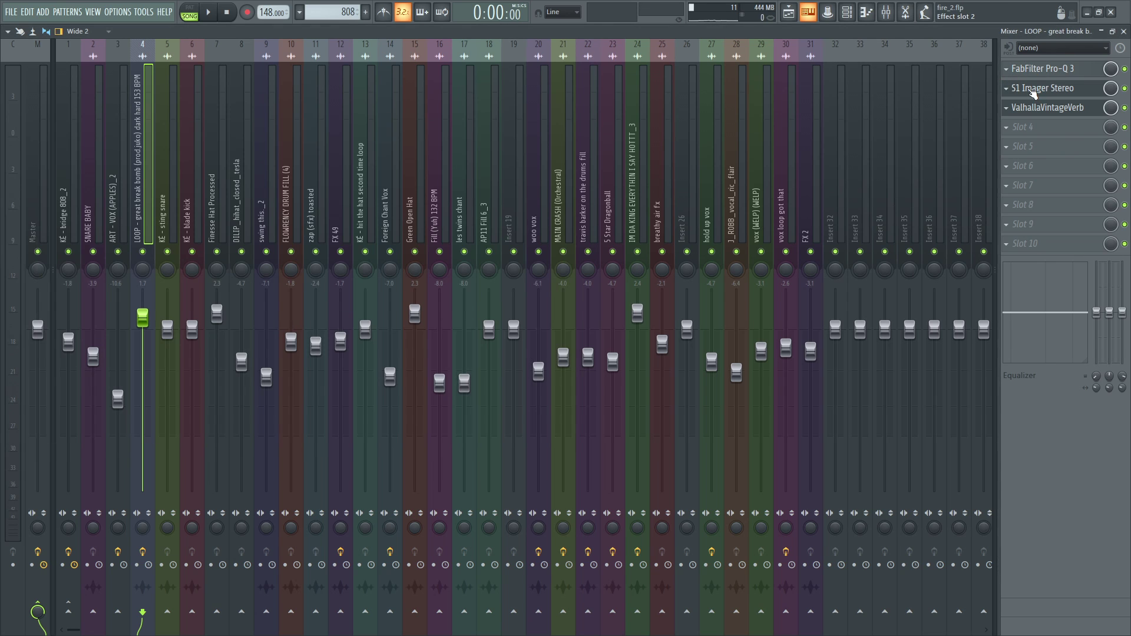
pyautogui.click(1035, 91)
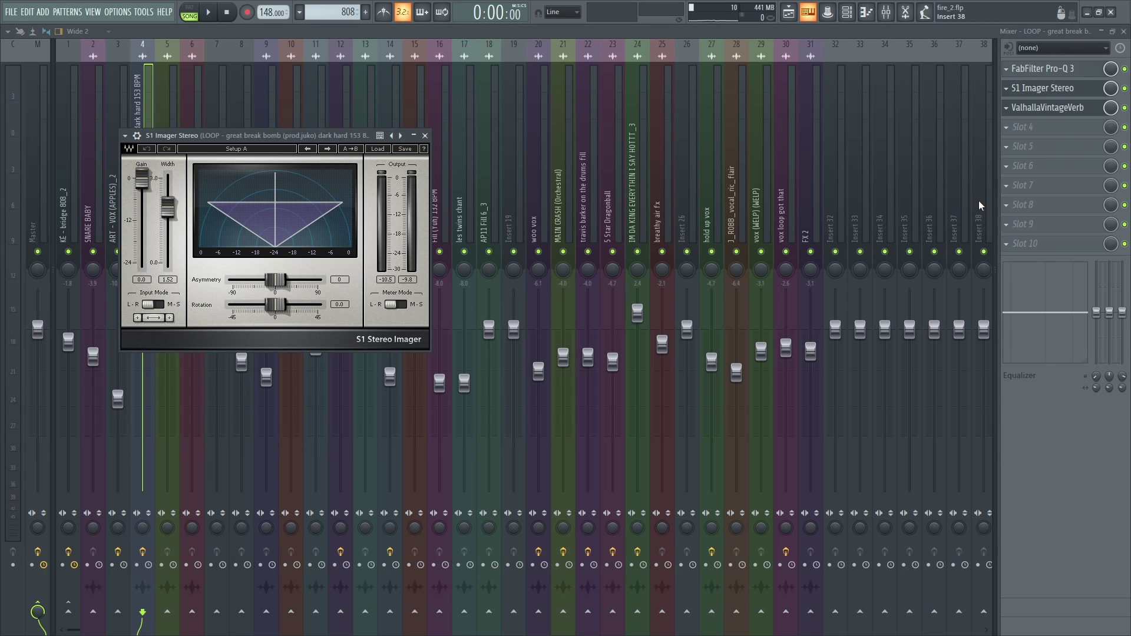
pyautogui.click(1048, 109)
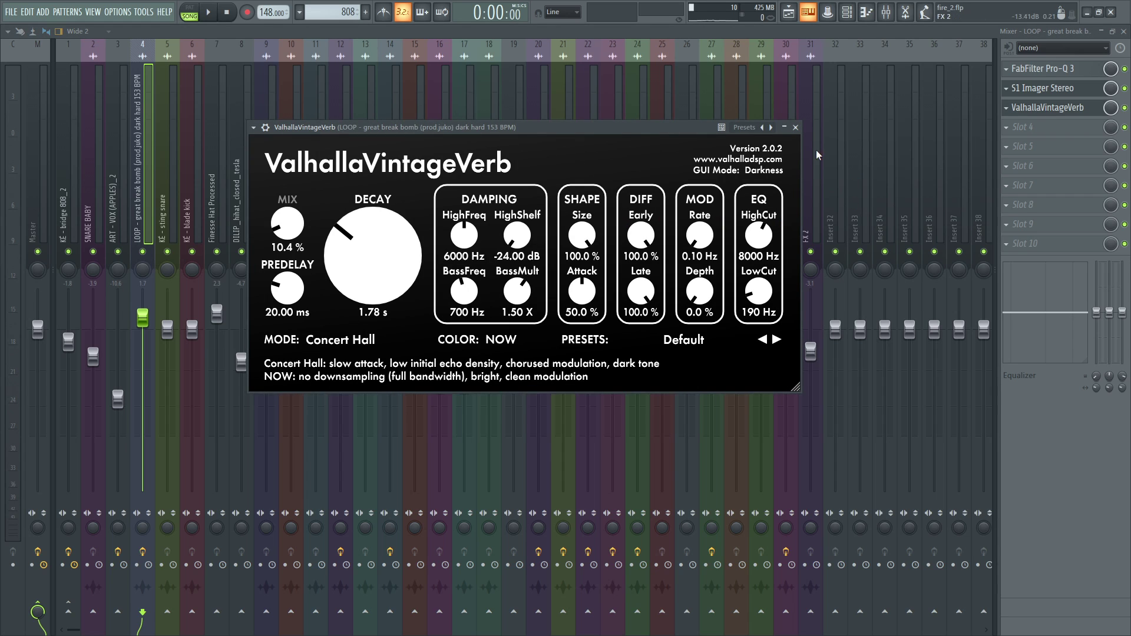
pyautogui.click(789, 11)
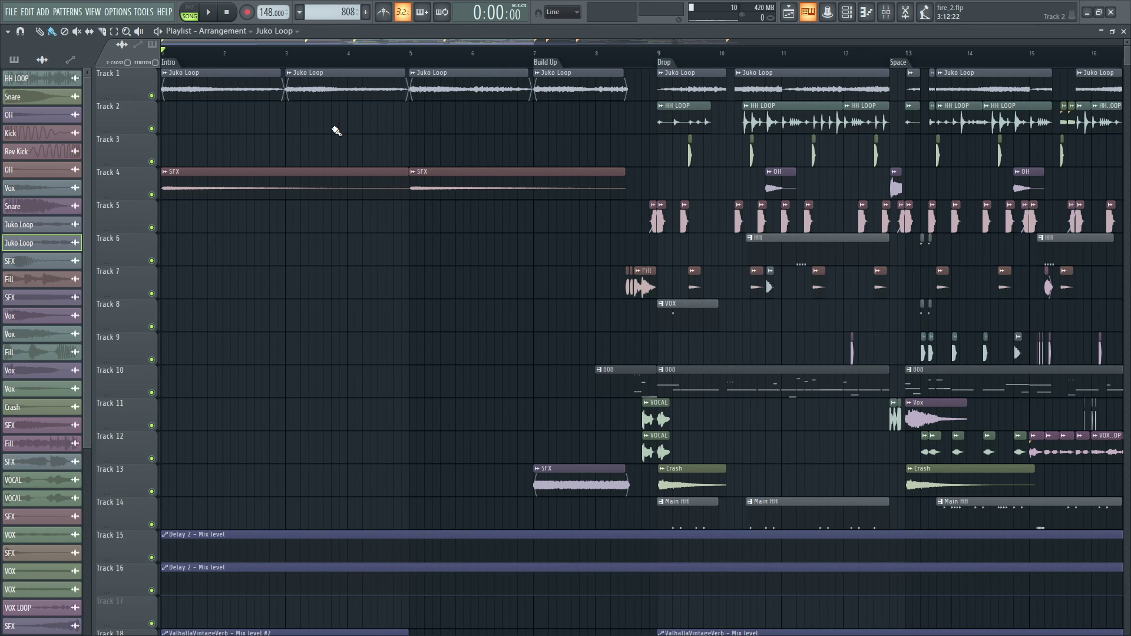
# Examine the clips leading into the bar 9 drop and the Rev Kick clip's options, and place the playhead just before the Rev Kick.
pyautogui.scroll(-1, 415, 269)
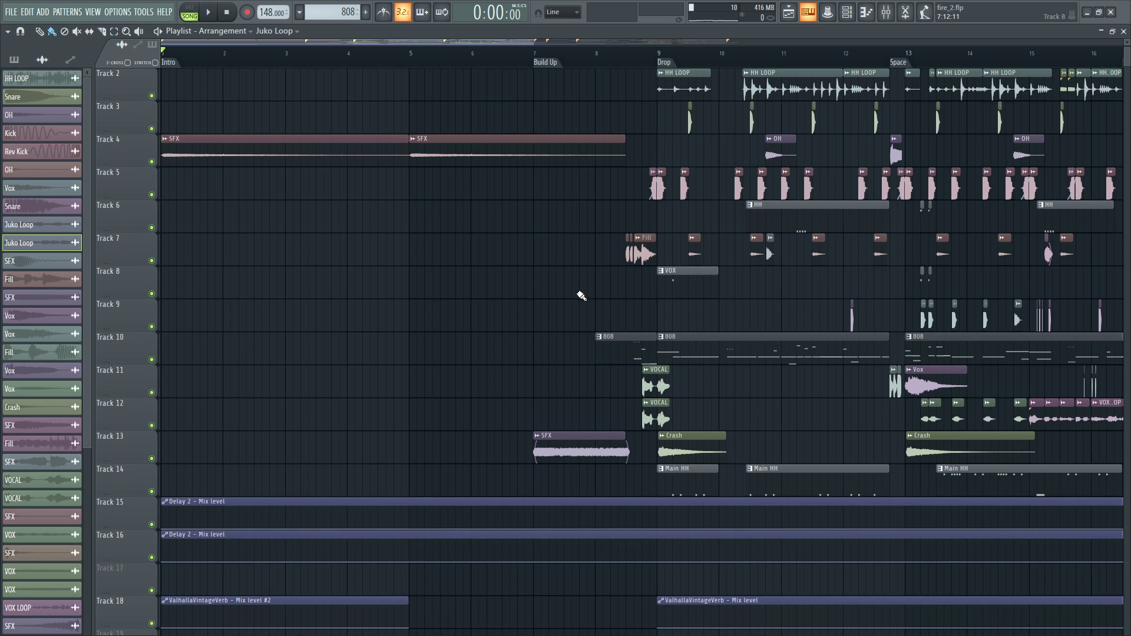
pyautogui.scroll(-2, 584, 354)
pyautogui.scroll(3, 559, 387)
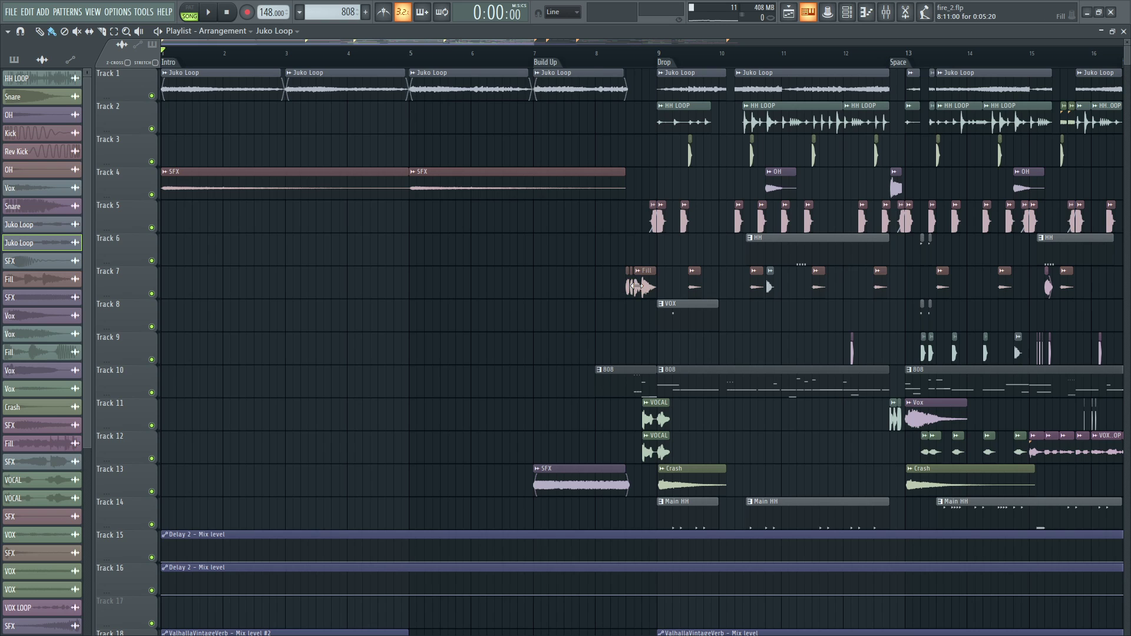
pyautogui.scroll(5, 653, 56)
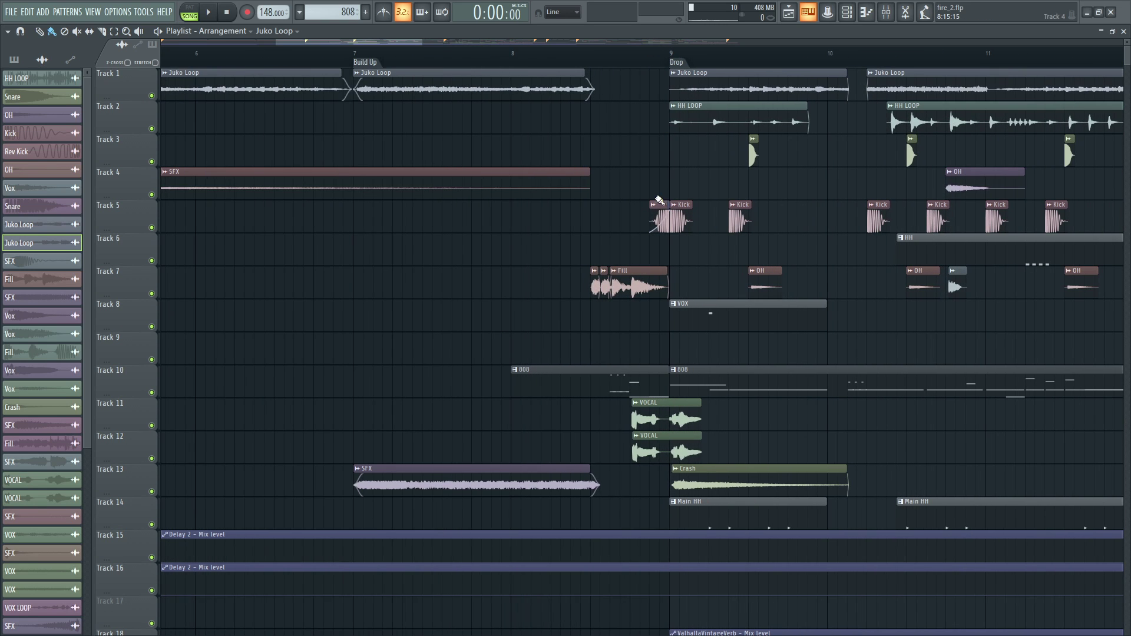
pyautogui.scroll(4, 657, 73)
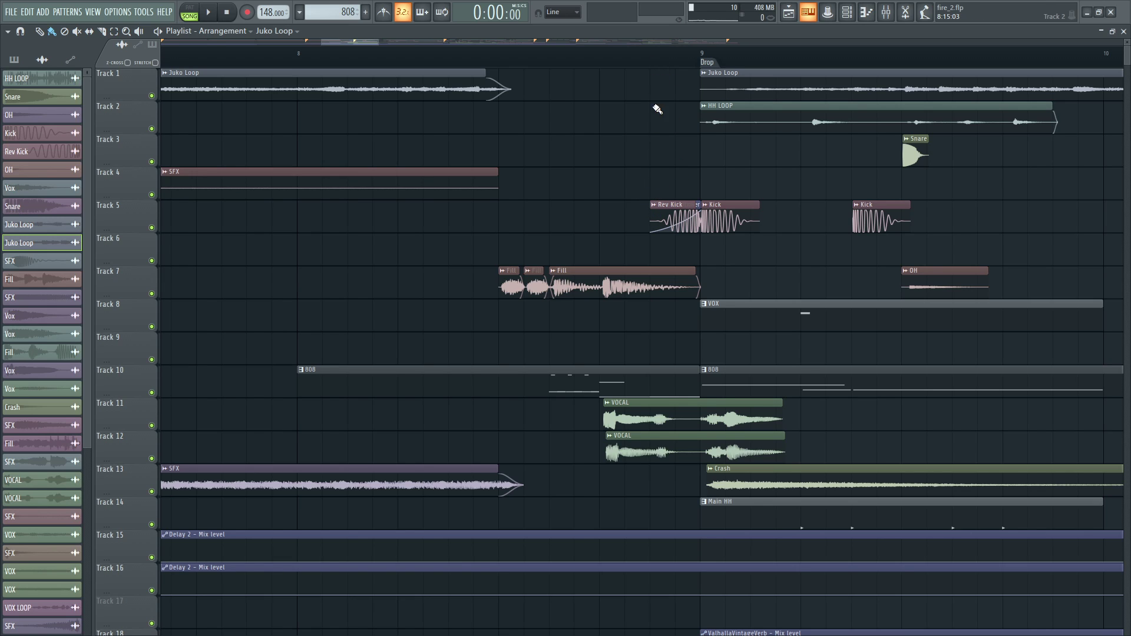
pyautogui.scroll(-2, 672, 196)
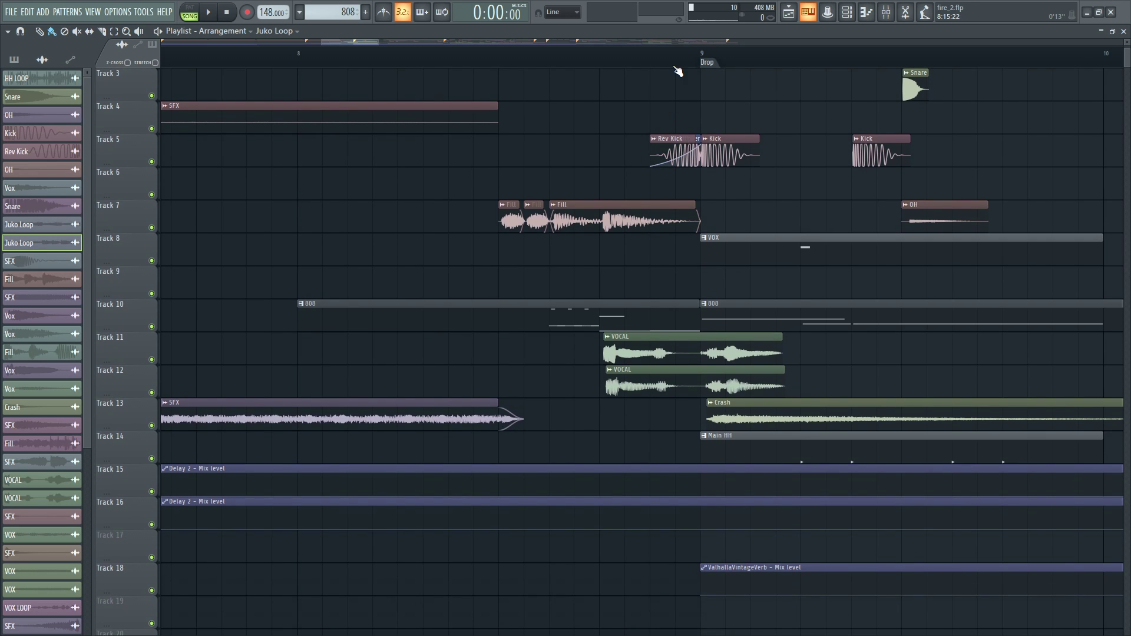
pyautogui.scroll(1, 674, 59)
pyautogui.rightClick(646, 144)
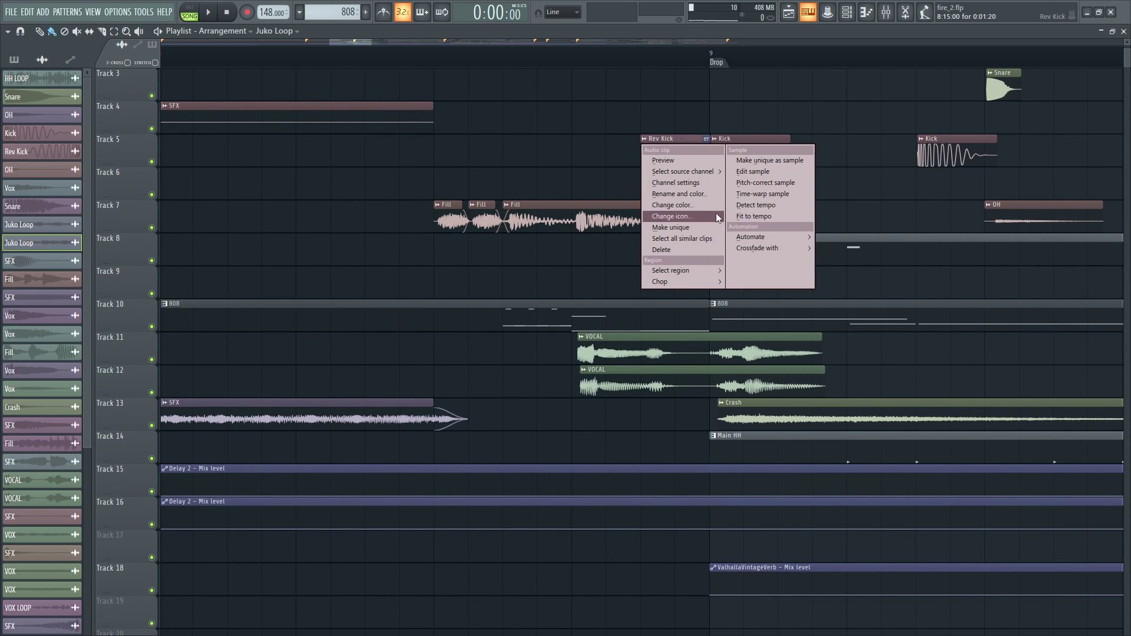
pyautogui.moveTo(768, 239)
pyautogui.click(606, 49)
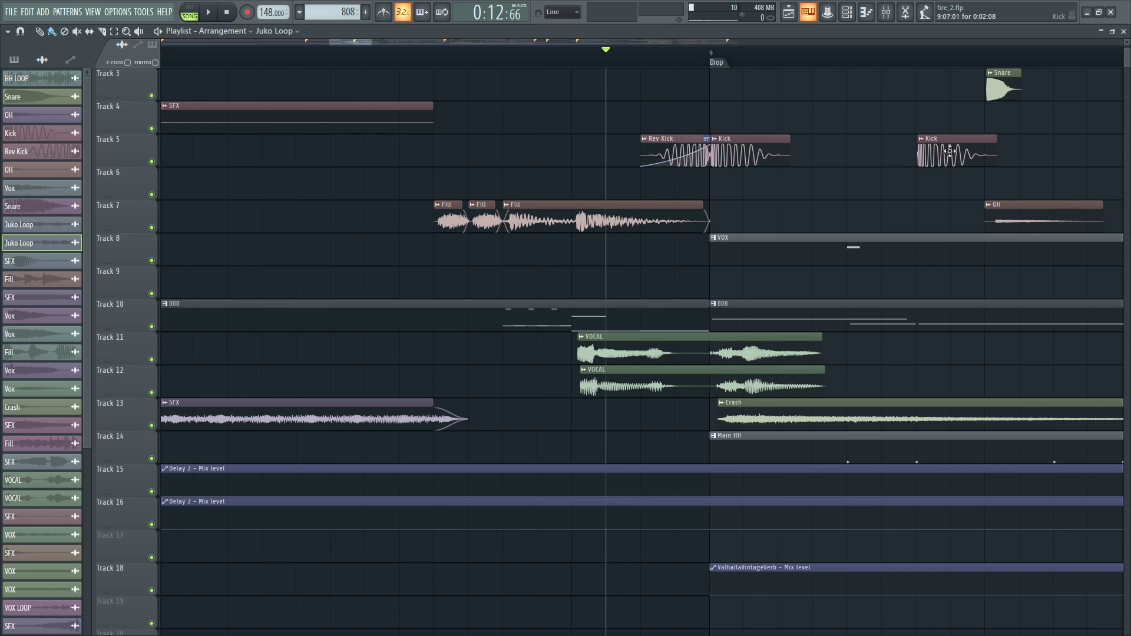
# Inspect the sample settings of the VOCAL clip on Track 11 and preview the sample.
pyautogui.scroll(-1, 614, 244)
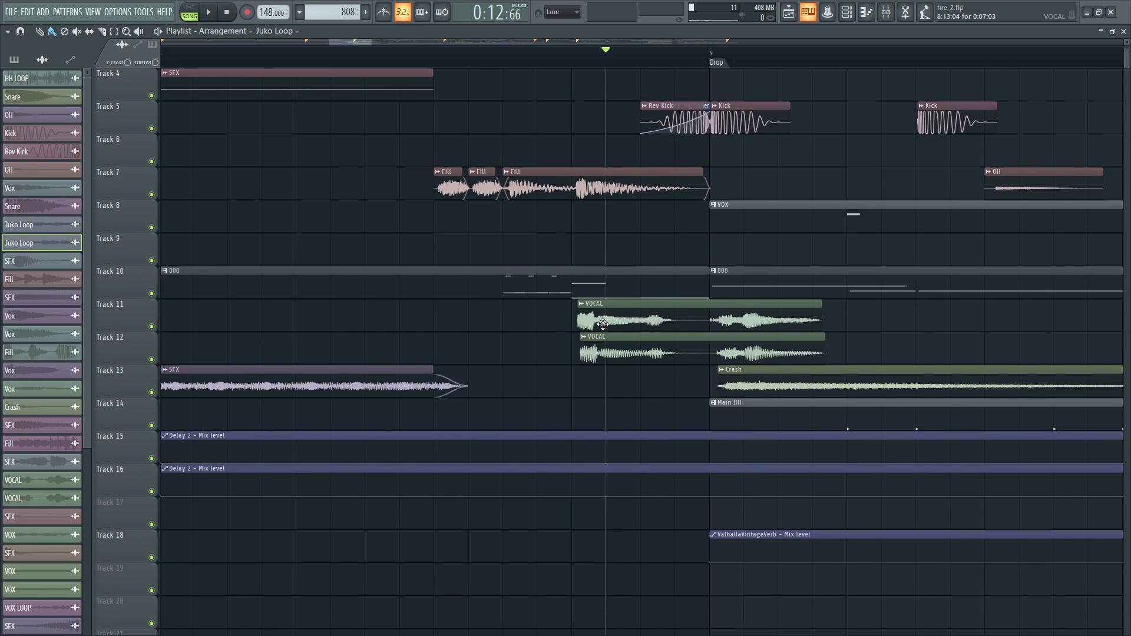
pyautogui.doubleClick(633, 315)
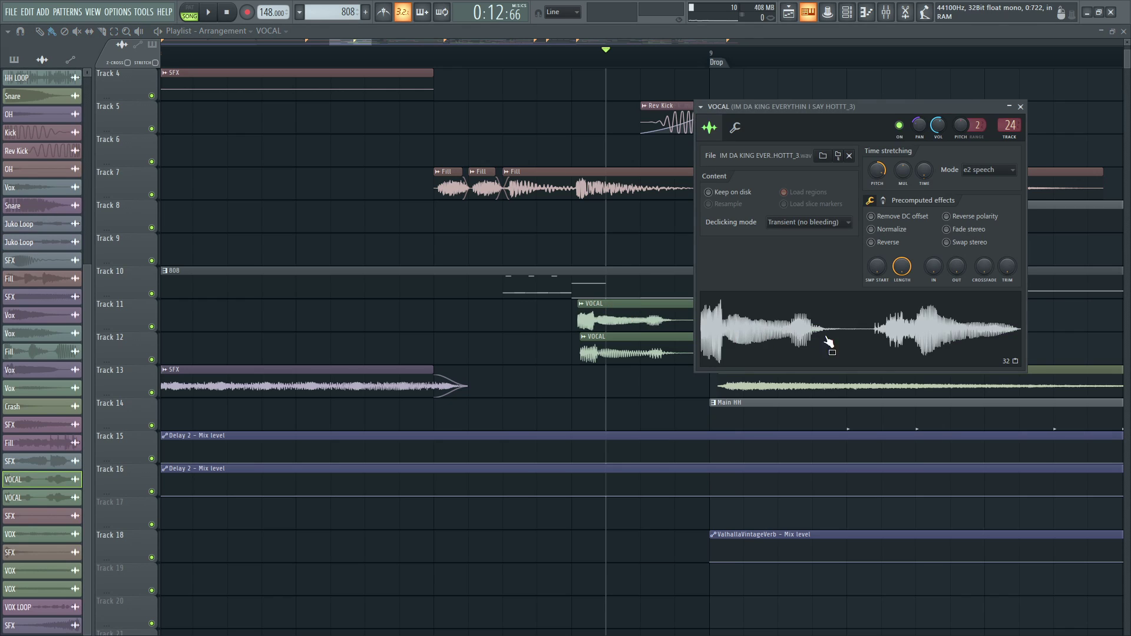
pyautogui.moveTo(780, 108); pyautogui.dragTo(793, 76)
pyautogui.click(867, 288)
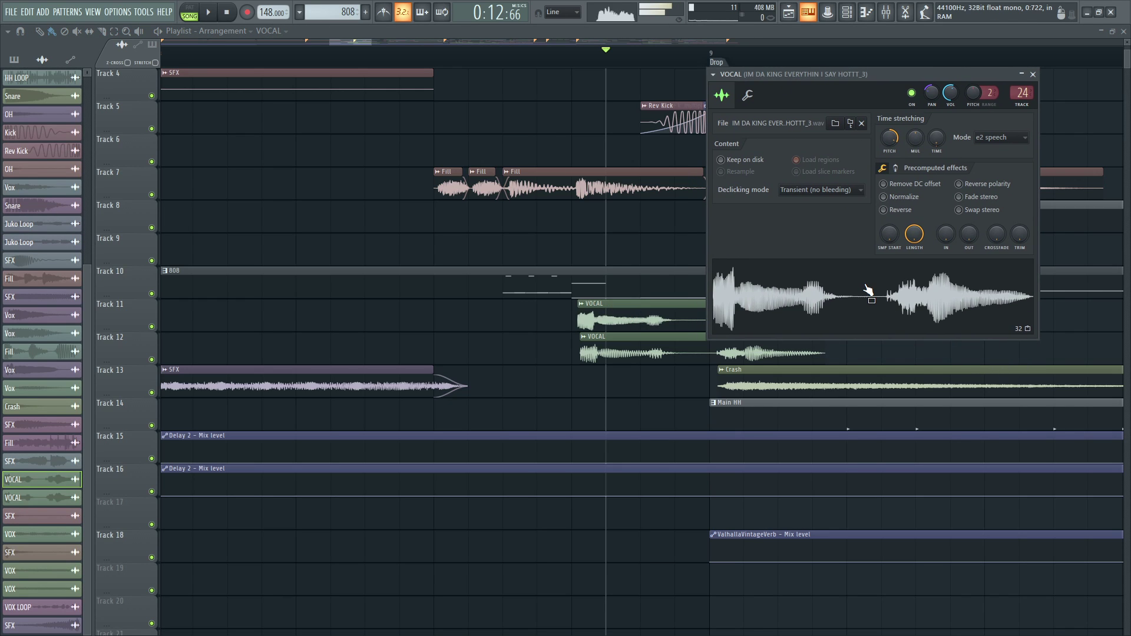
pyautogui.click(227, 14)
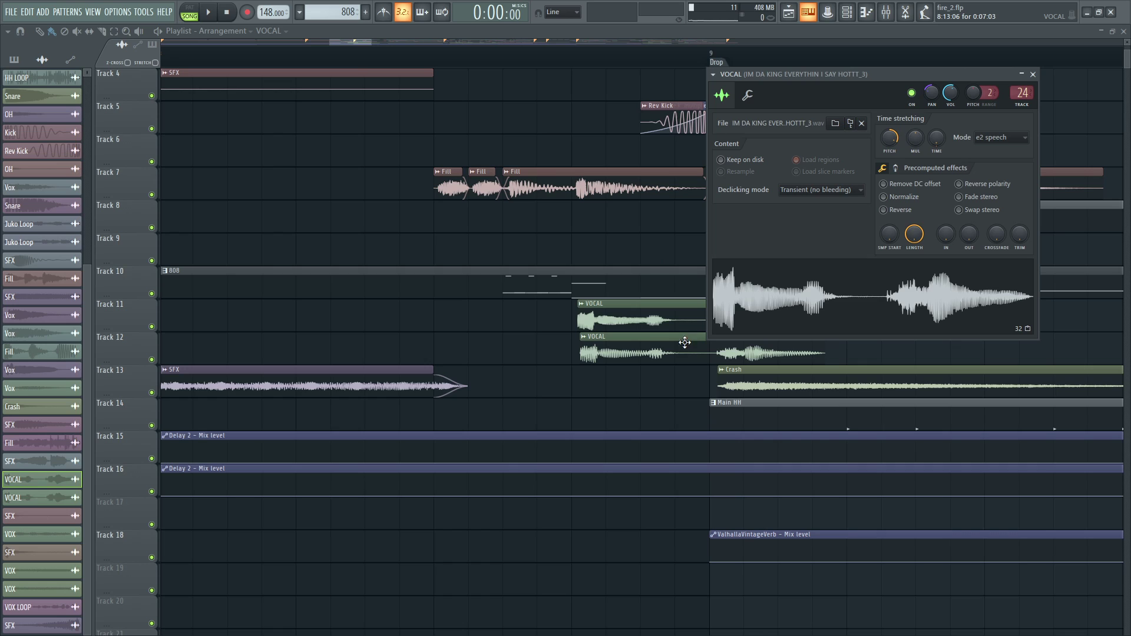
# Compare the pitch settings of the VOCAL clips on Tracks 12 and 11.
pyautogui.doubleClick(634, 346)
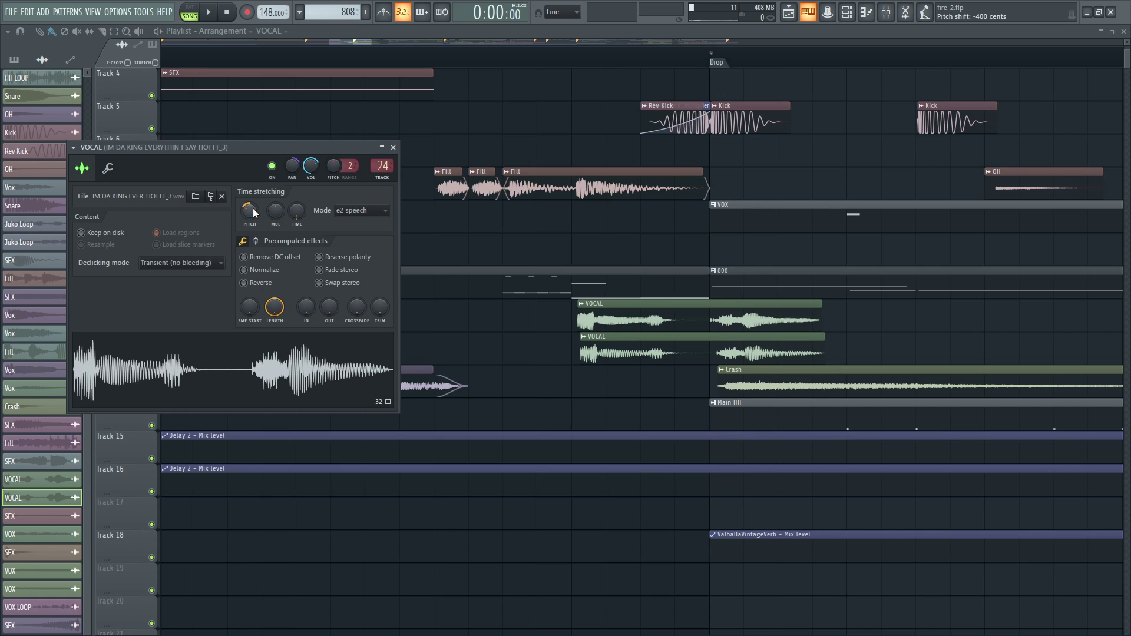
pyautogui.doubleClick(628, 319)
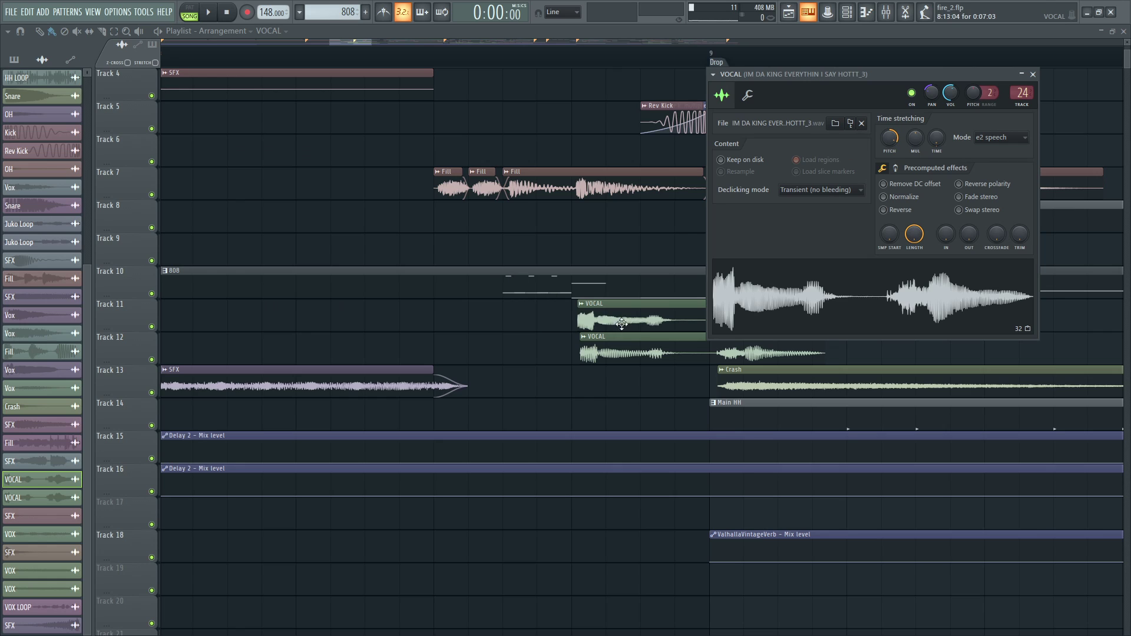
pyautogui.doubleClick(623, 349)
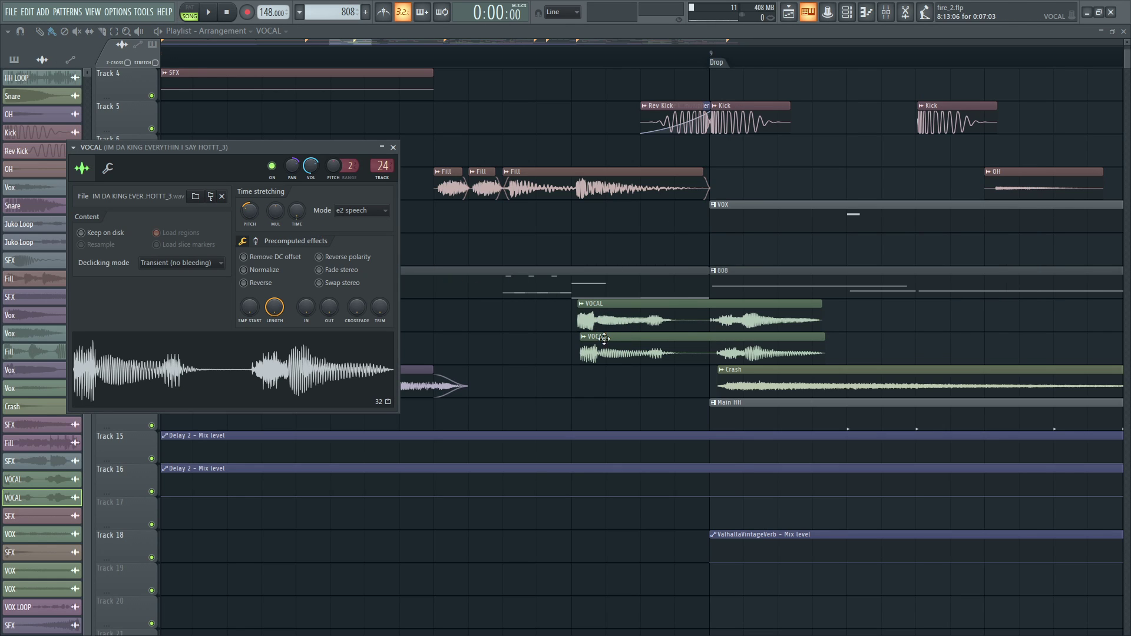
# Select the time range around the bar 9 drop, and leave only vocal Tracks 11 and 12 and Tracks 15 to 18 unmuted.
pyautogui.scroll(4, 598, 64)
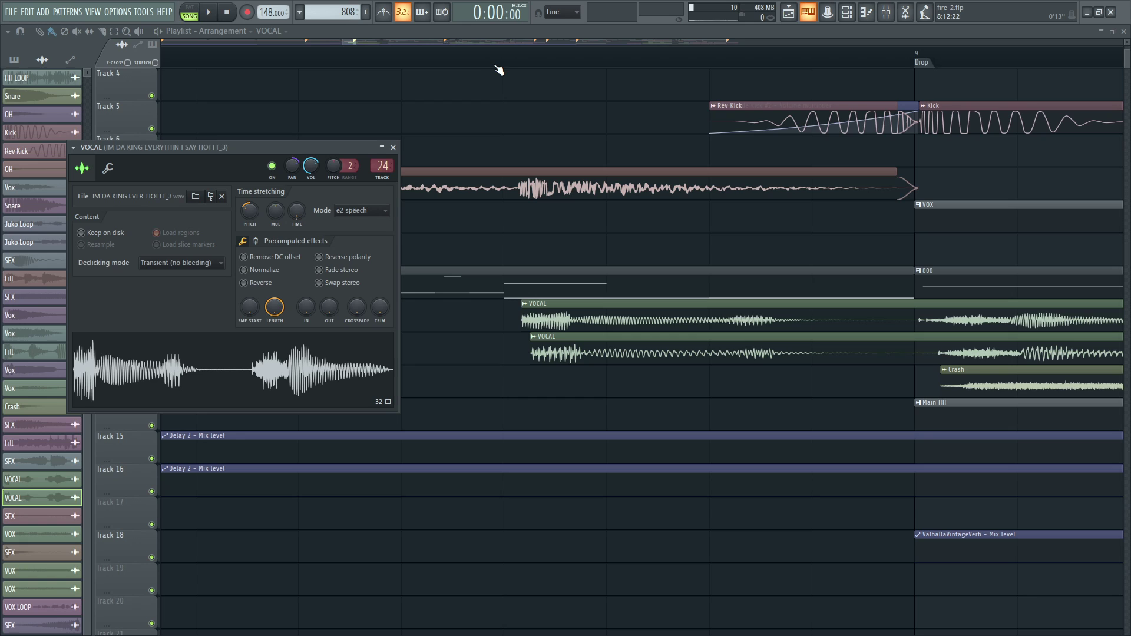
pyautogui.moveTo(512, 63); pyautogui.dragTo(1120, 83)
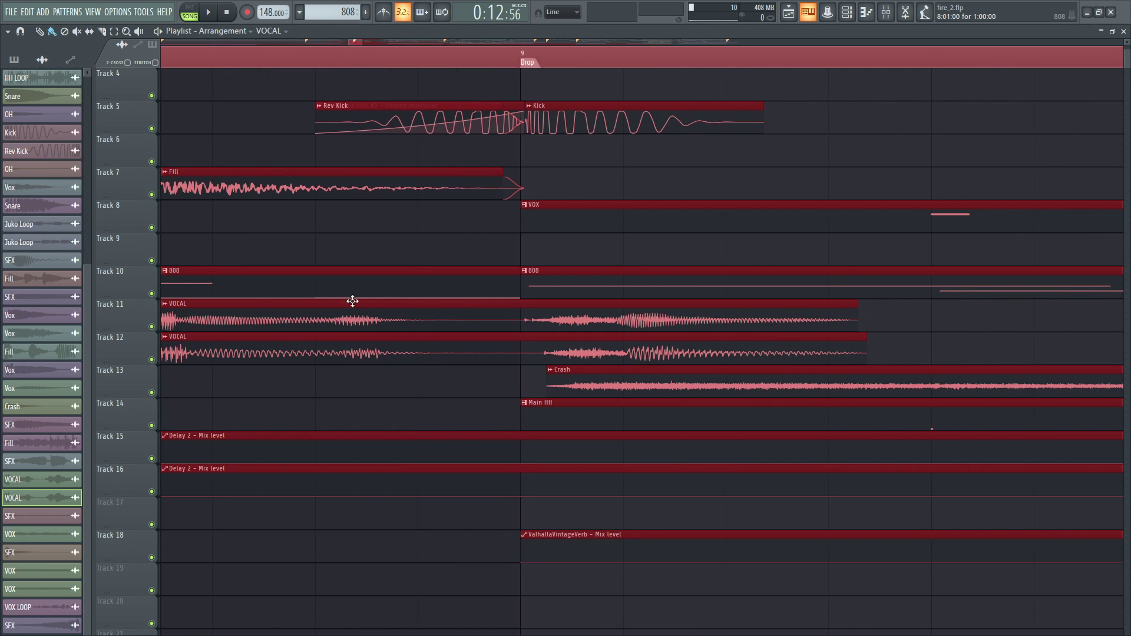
pyautogui.rightClick(152, 328)
pyautogui.click(152, 360)
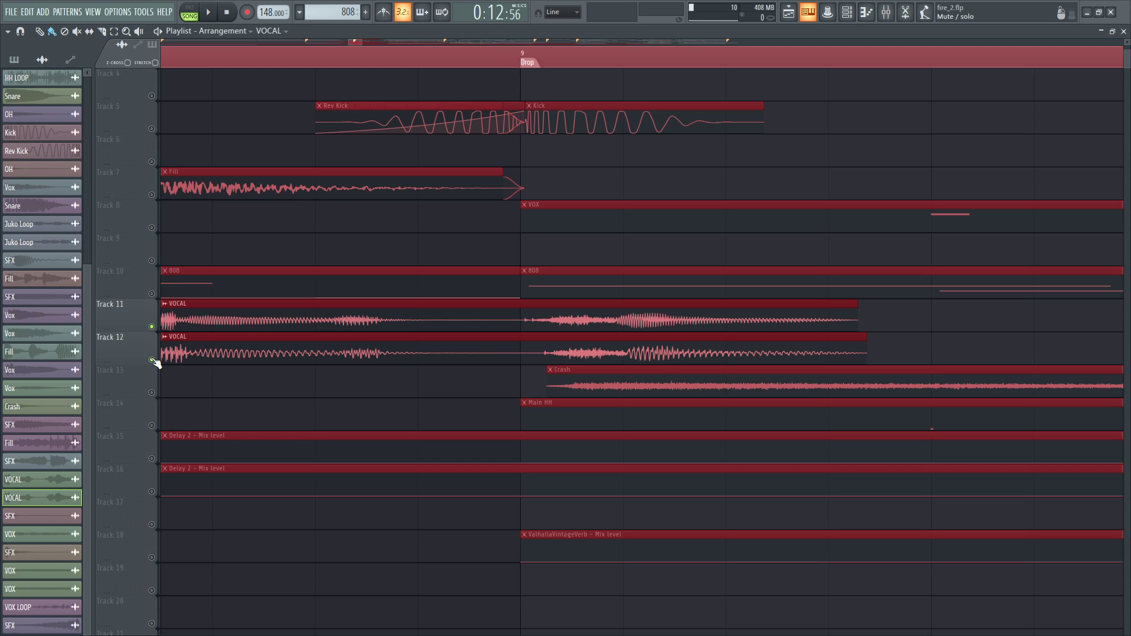
pyautogui.click(152, 492)
pyautogui.click(151, 459)
pyautogui.click(152, 524)
pyautogui.click(151, 558)
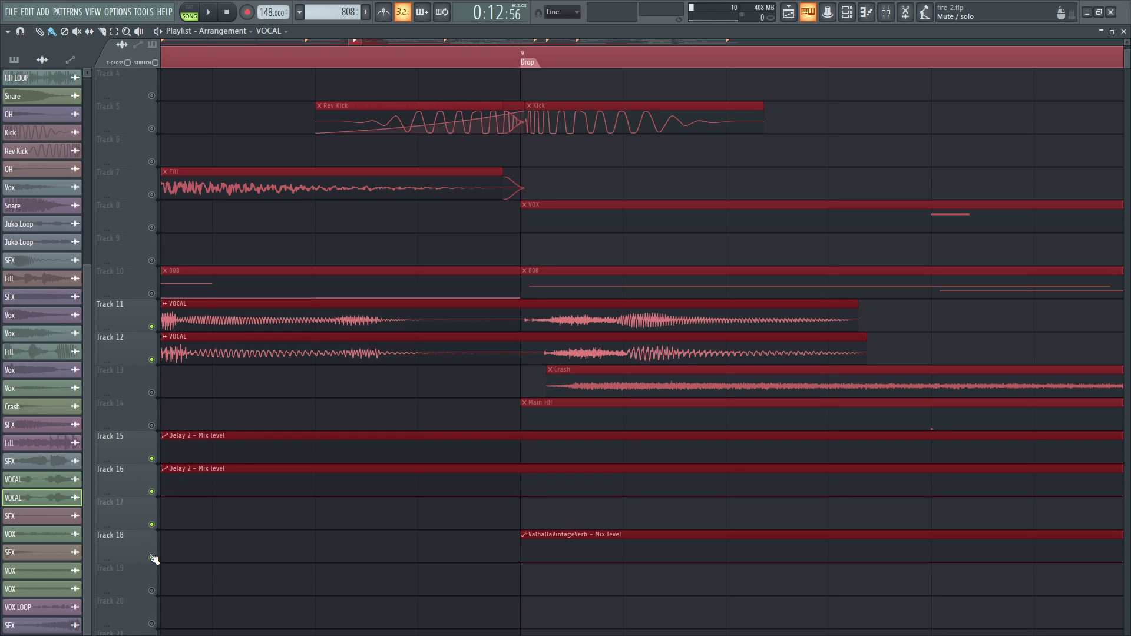
# Play the isolated vocals over the selected range, stop playback, and unmute all tracks.
pyautogui.press('space')
pyautogui.press('space')
pyautogui.rightClick(152, 96)
pyautogui.rightClick(152, 96)
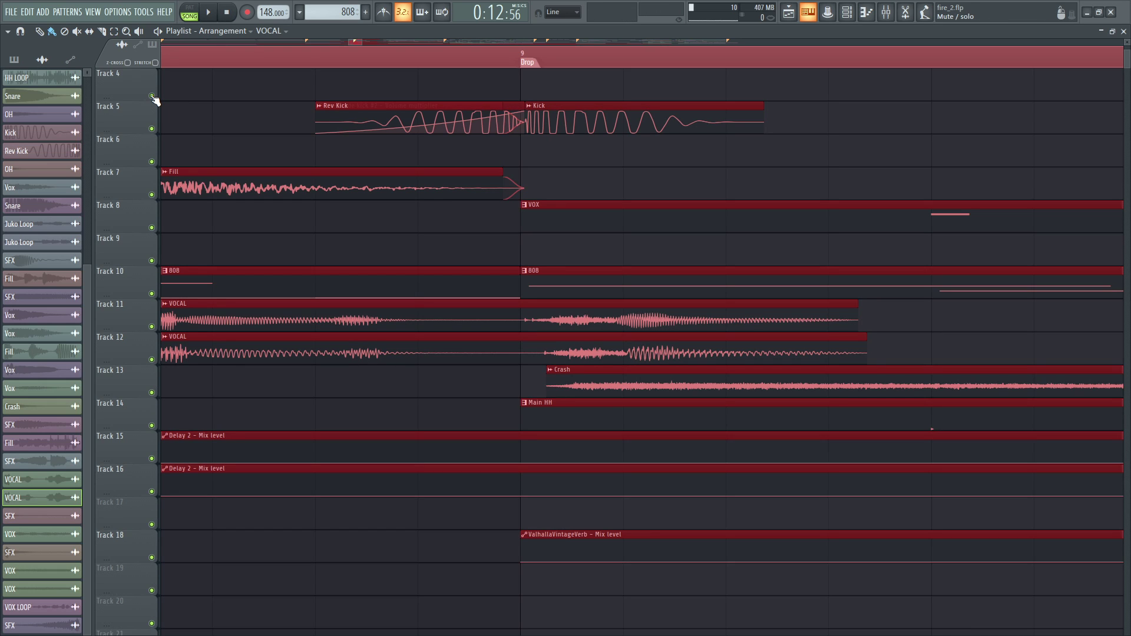
# Inspect the Fruity parametric EQ 2, ValhallaVintageVerb and Fruity delay 2 settings on the vocal's mixer track 24, and return to the playlist.
pyautogui.click(334, 57)
pyautogui.click(886, 12)
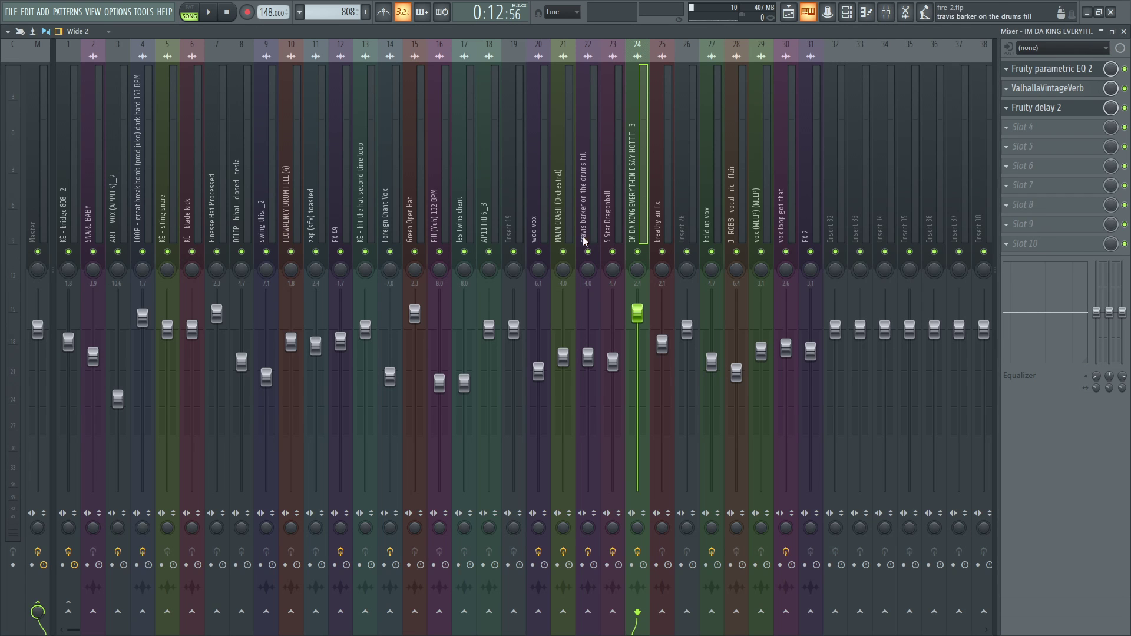
pyautogui.click(1052, 68)
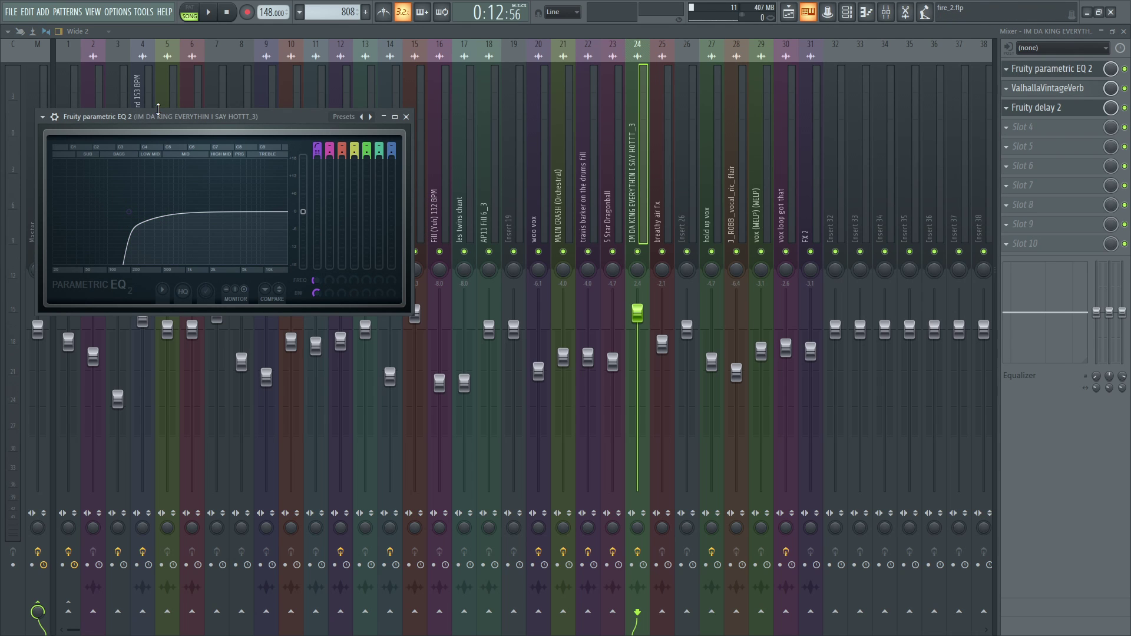
pyautogui.moveTo(175, 121); pyautogui.dragTo(262, 117)
pyautogui.click(1046, 90)
pyautogui.click(1037, 91)
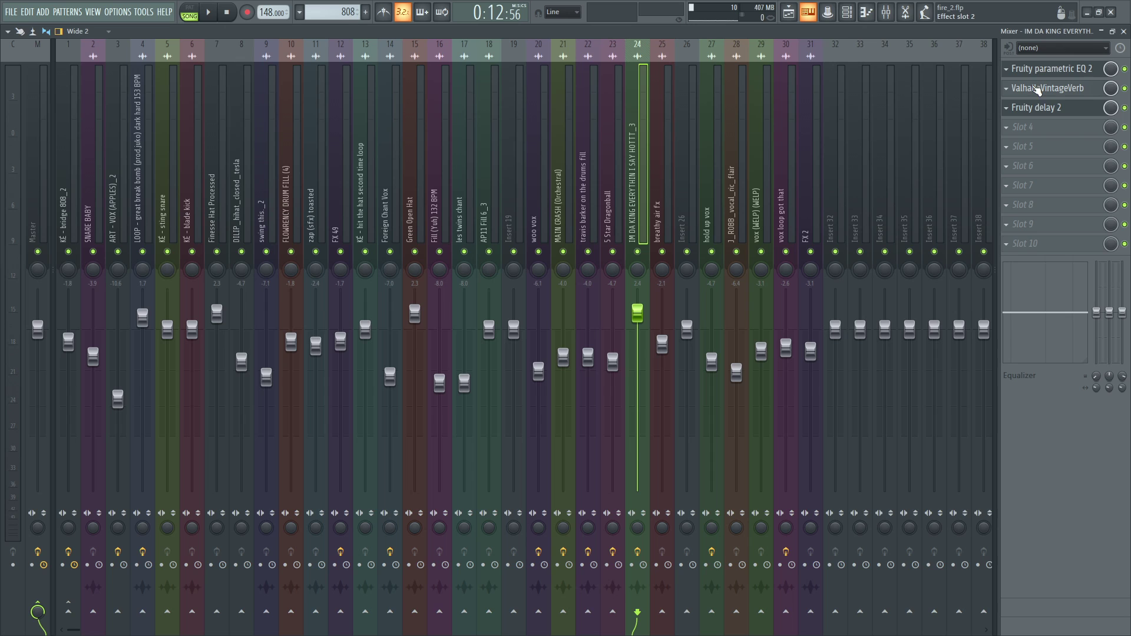
pyautogui.click(1055, 94)
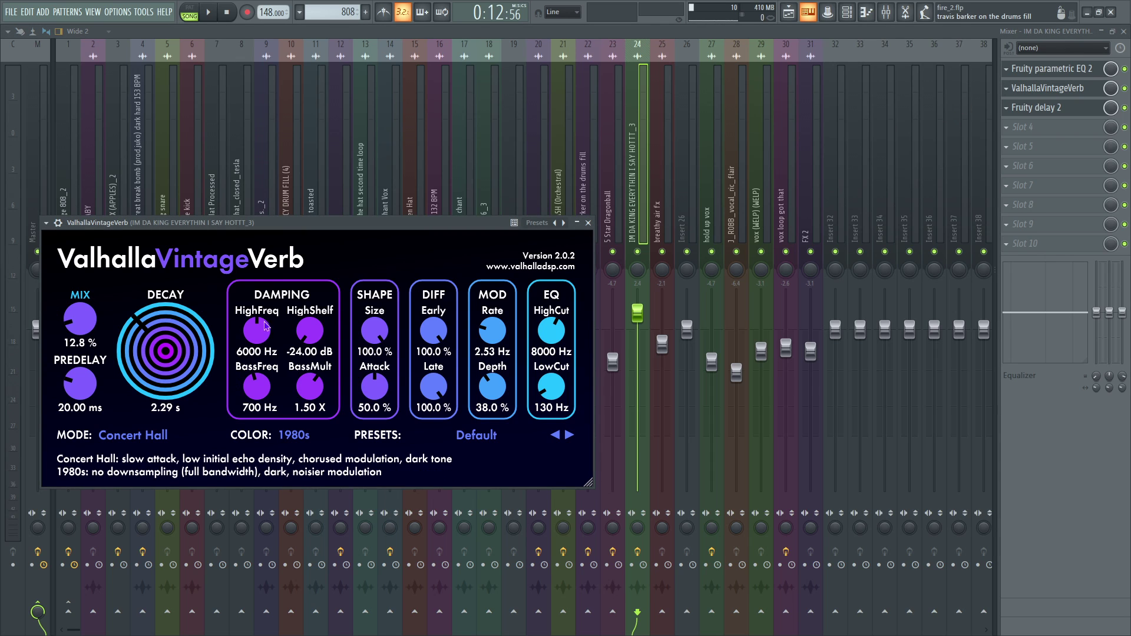
pyautogui.click(1033, 112)
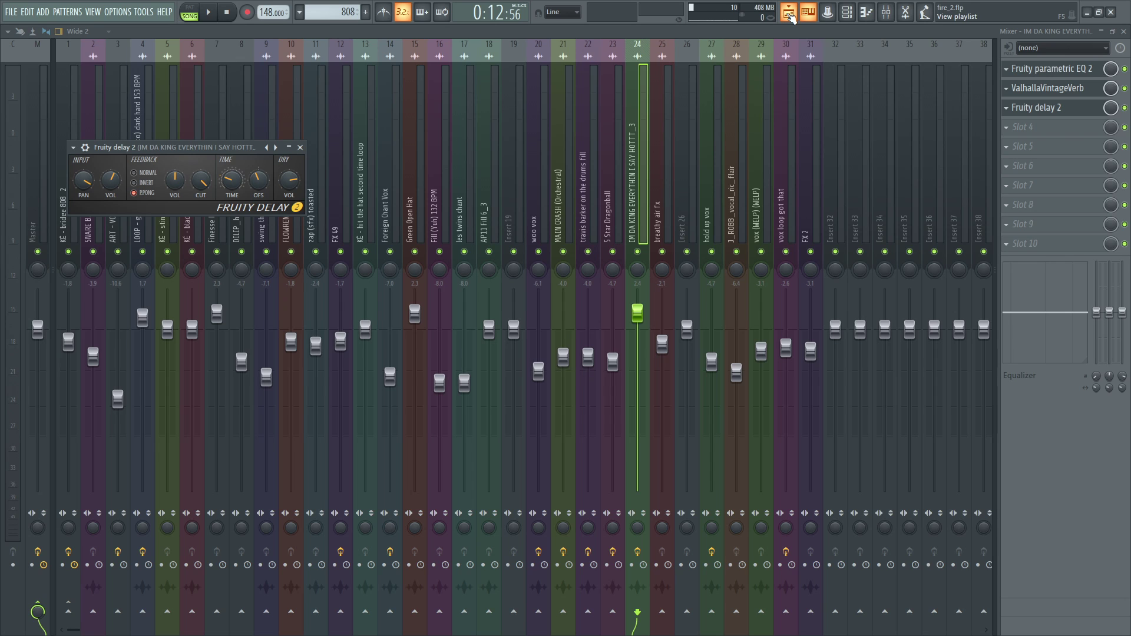
pyautogui.click(789, 14)
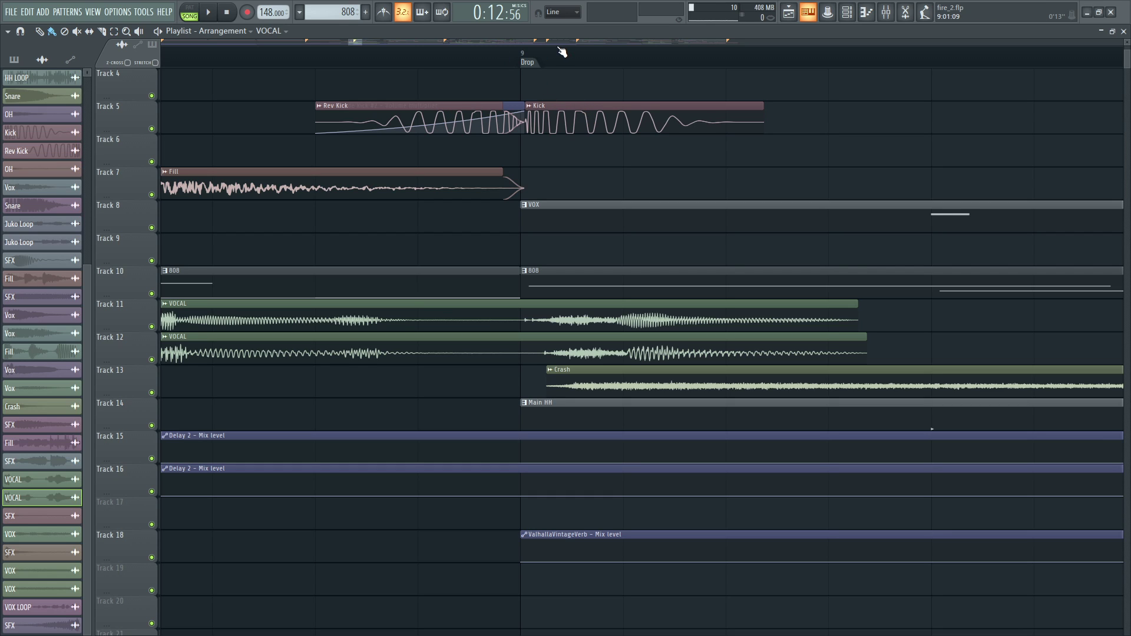
# Open the 808 pattern clip at bar 8 on Track 10 in the piano roll, play it briefly and stop playback.
pyautogui.moveTo(364, 42)
pyautogui.mouseDown()
pyautogui.moveTo(397, 42)
pyautogui.moveTo(370, 42)
pyautogui.mouseUp()
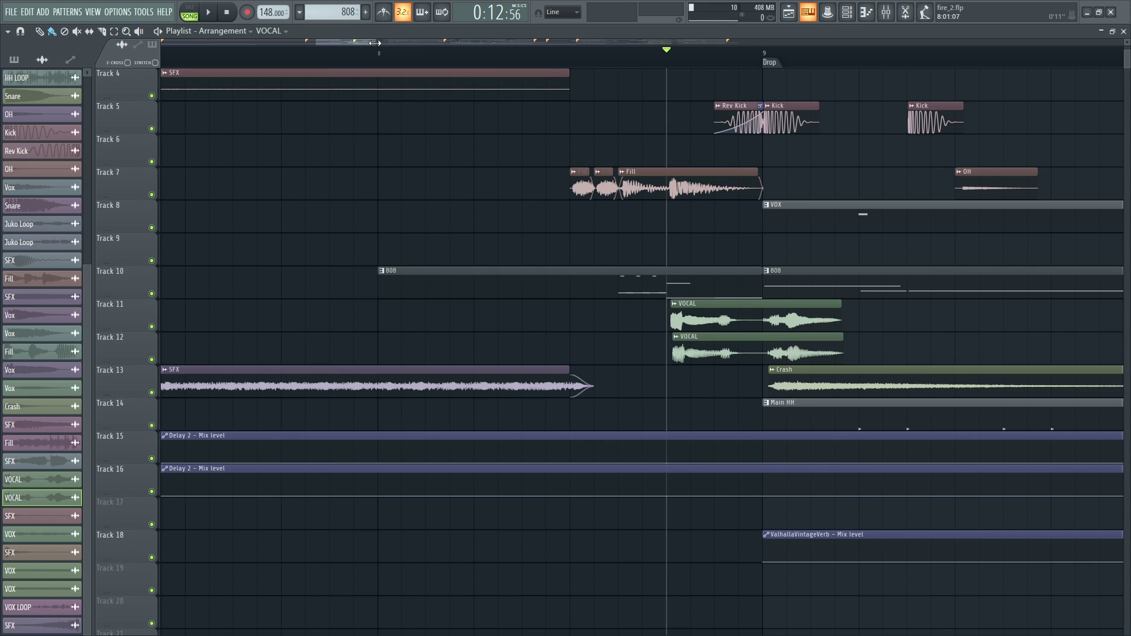
pyautogui.moveTo(373, 42); pyautogui.dragTo(451, 53)
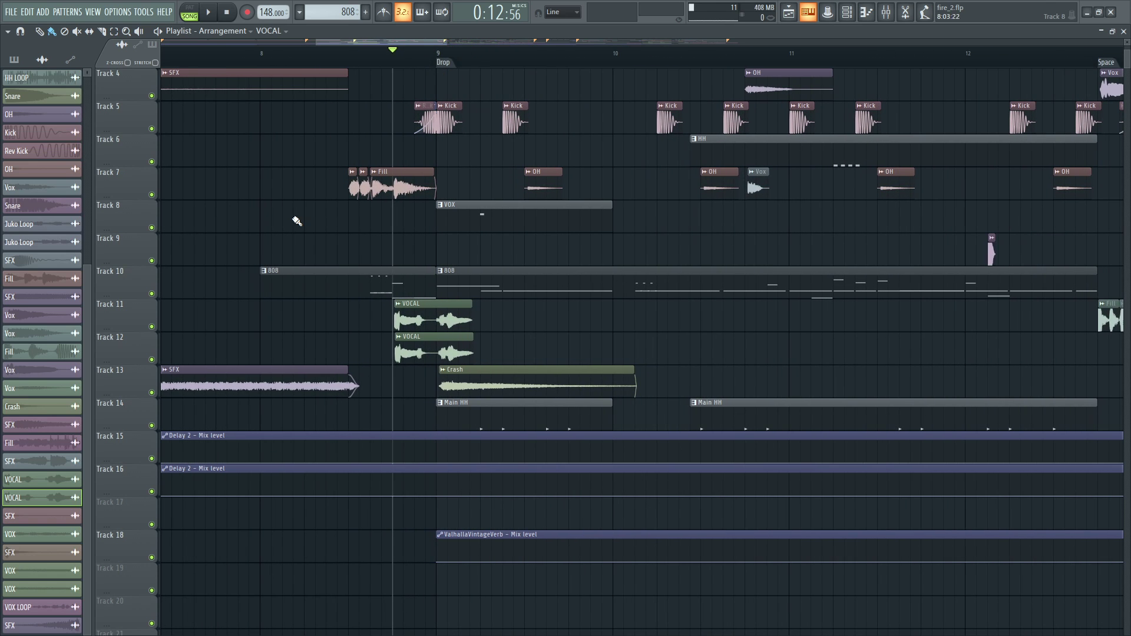
pyautogui.doubleClick(307, 286)
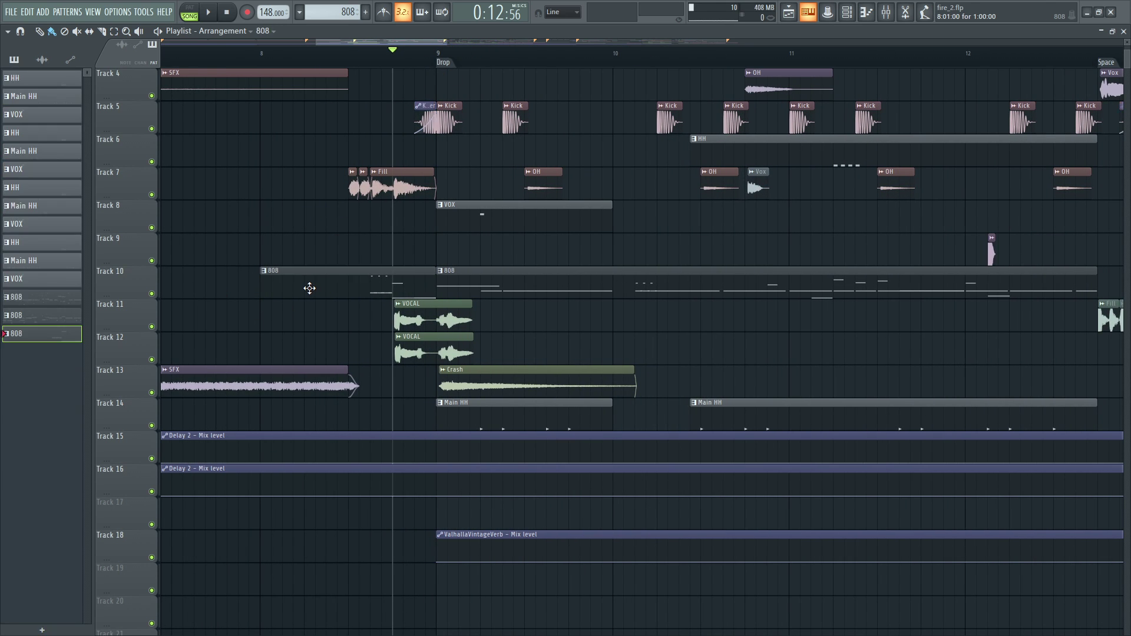
pyautogui.click(209, 16)
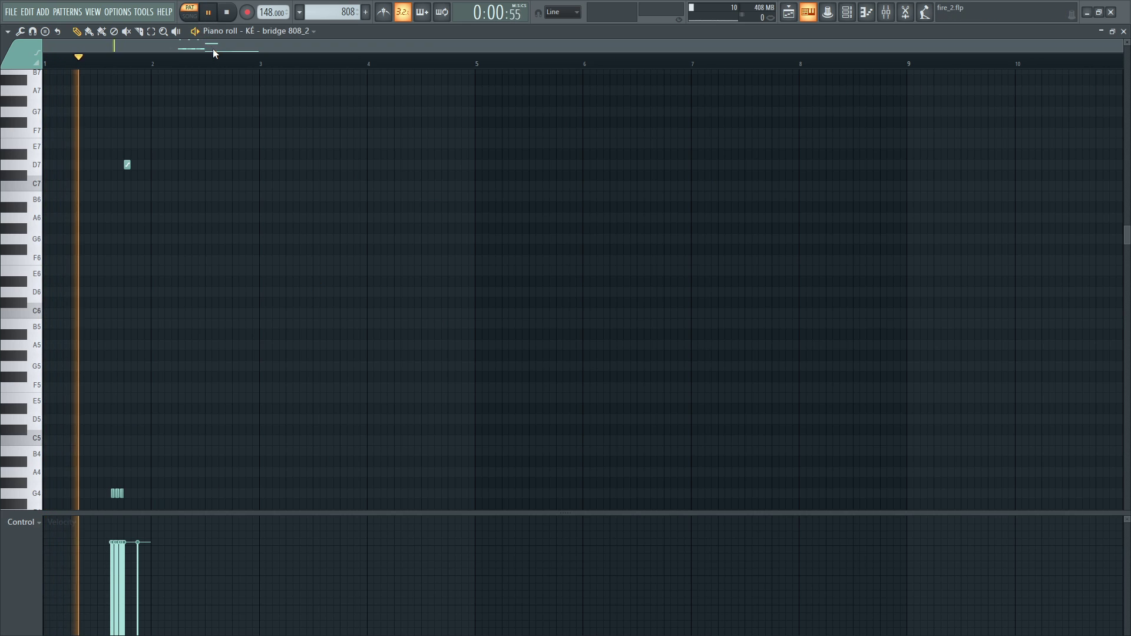
pyautogui.scroll(3, 99, 142)
pyautogui.press('space')
pyautogui.scroll(3, 366, 151)
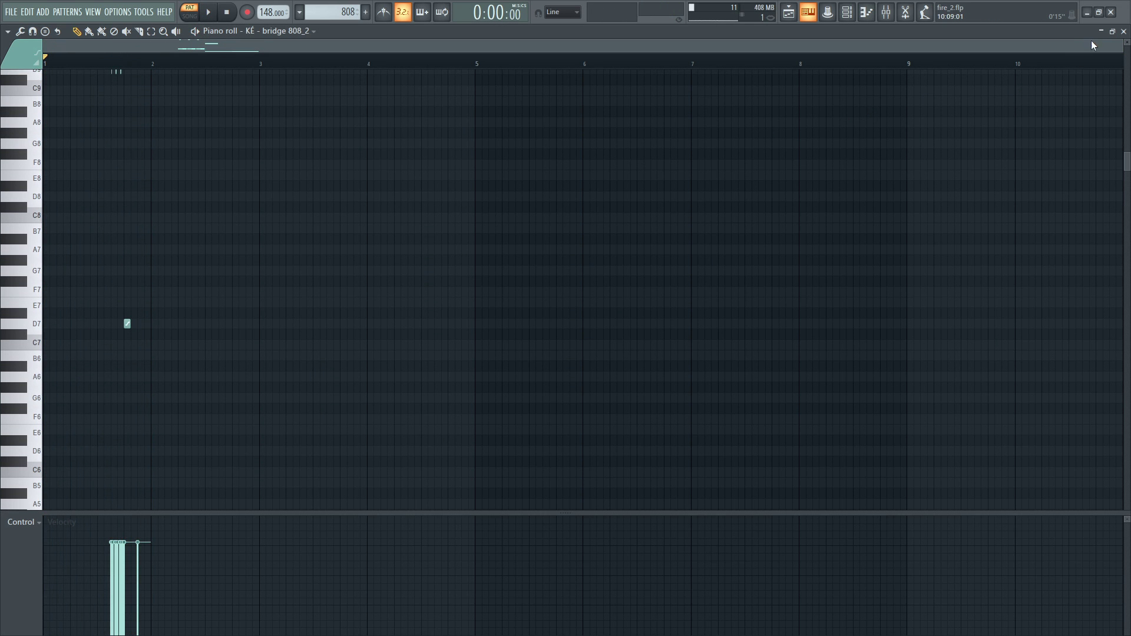
# Examine the 808 pattern's bass notes and slide notes across the octaves in bar 1 of the piano roll.
pyautogui.moveTo(1124, 49); pyautogui.dragTo(526, 83)
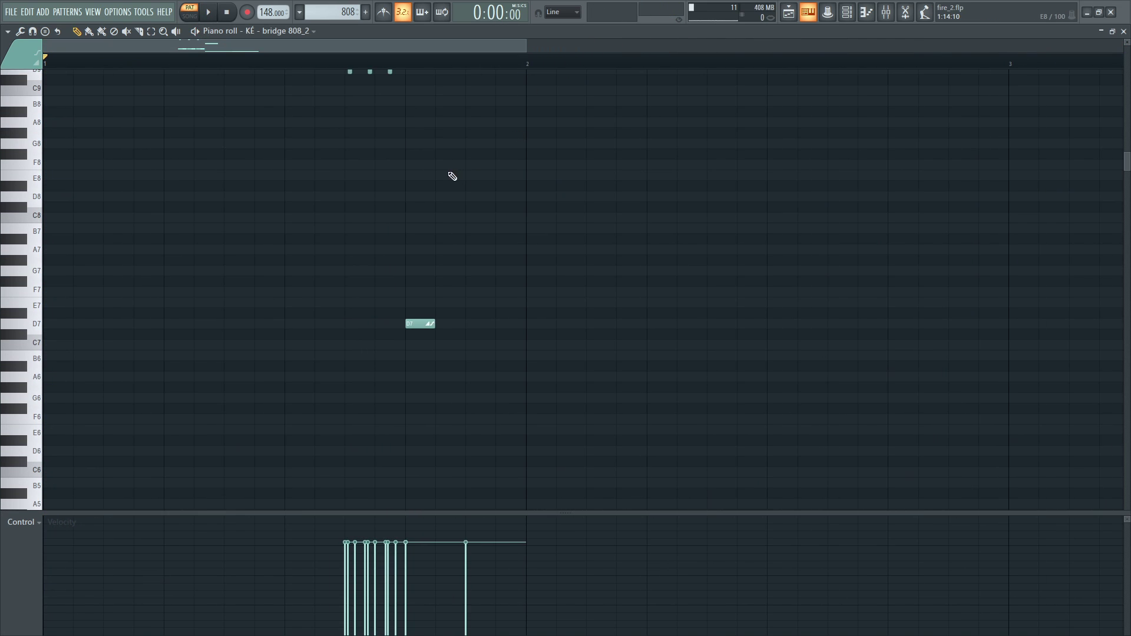
pyautogui.scroll(-4, 397, 265)
pyautogui.scroll(-6, 397, 265)
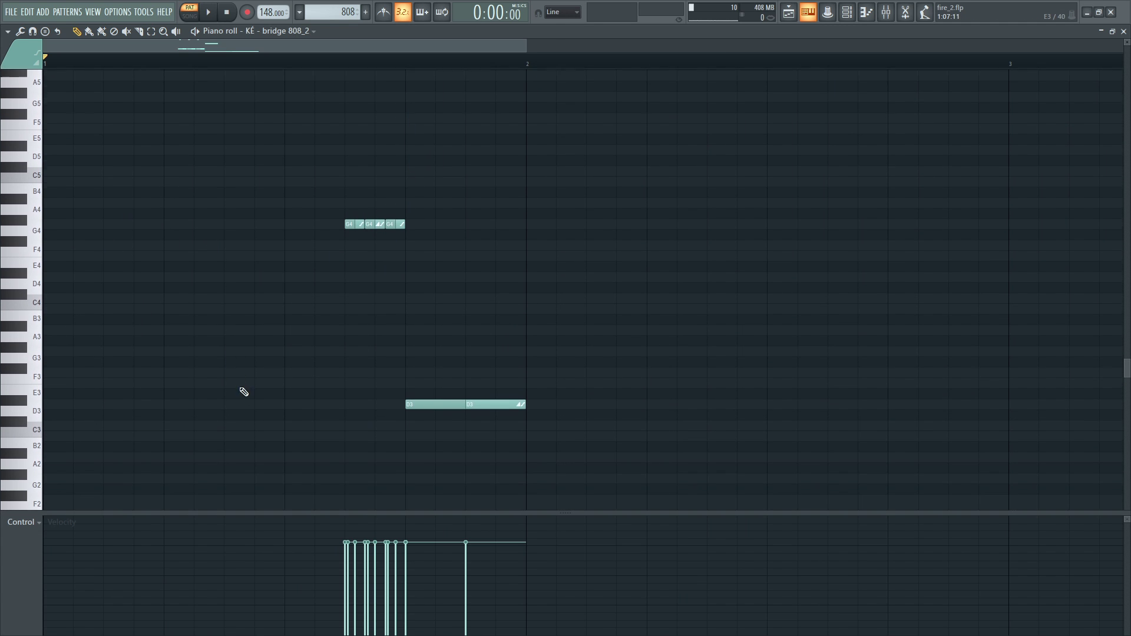
pyautogui.scroll(12, 341, 328)
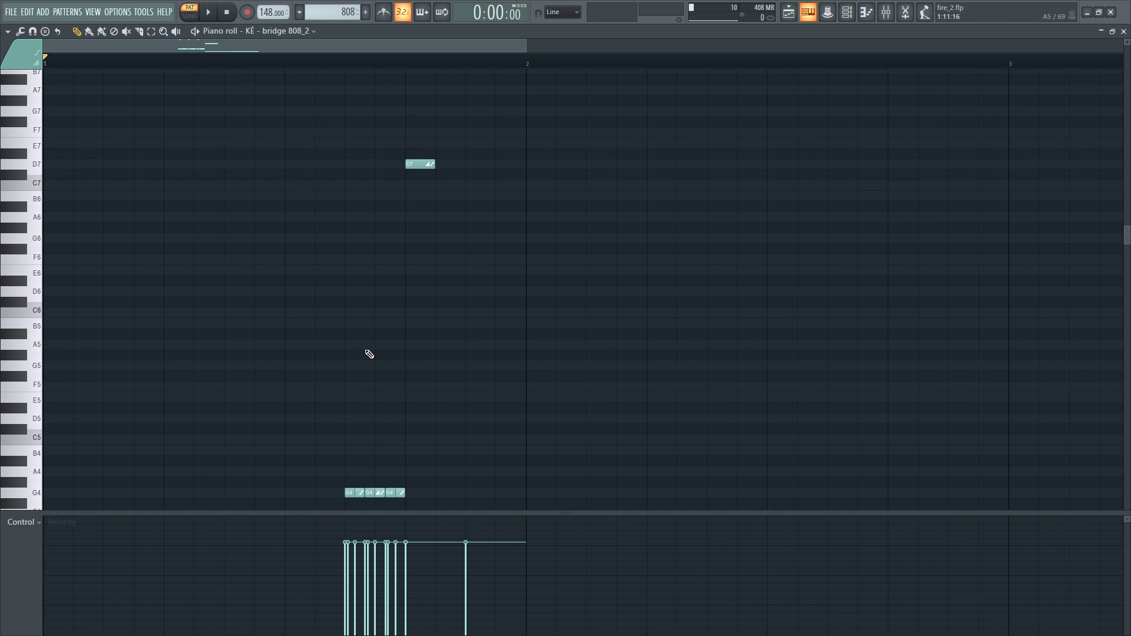
pyautogui.scroll(4, 353, 344)
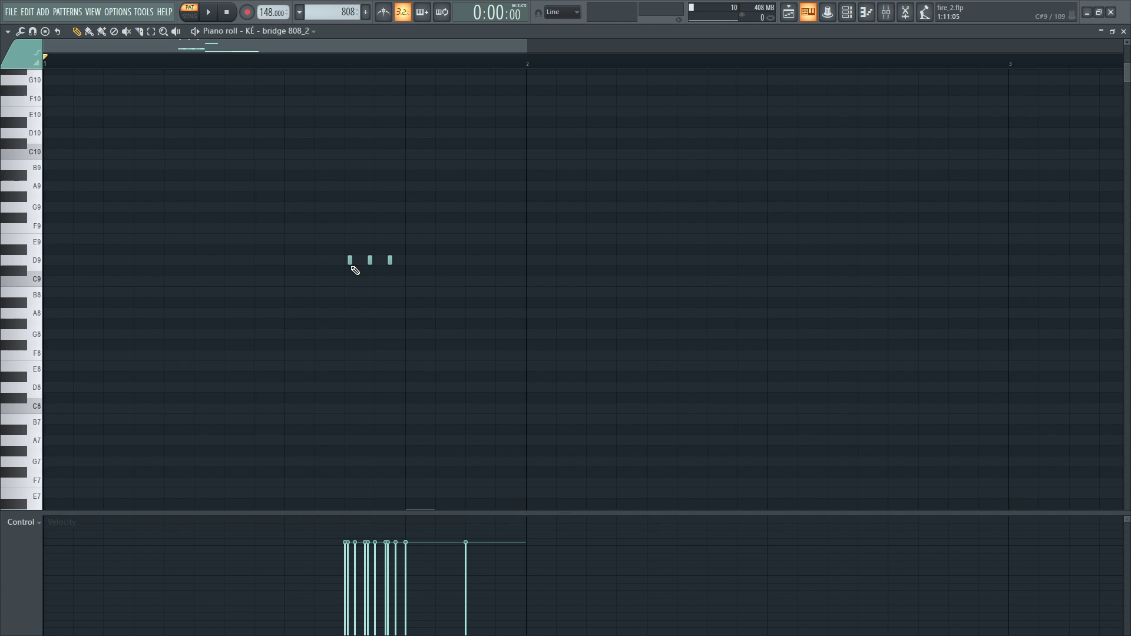
pyautogui.scroll(-4, 358, 276)
pyautogui.scroll(-3, 362, 279)
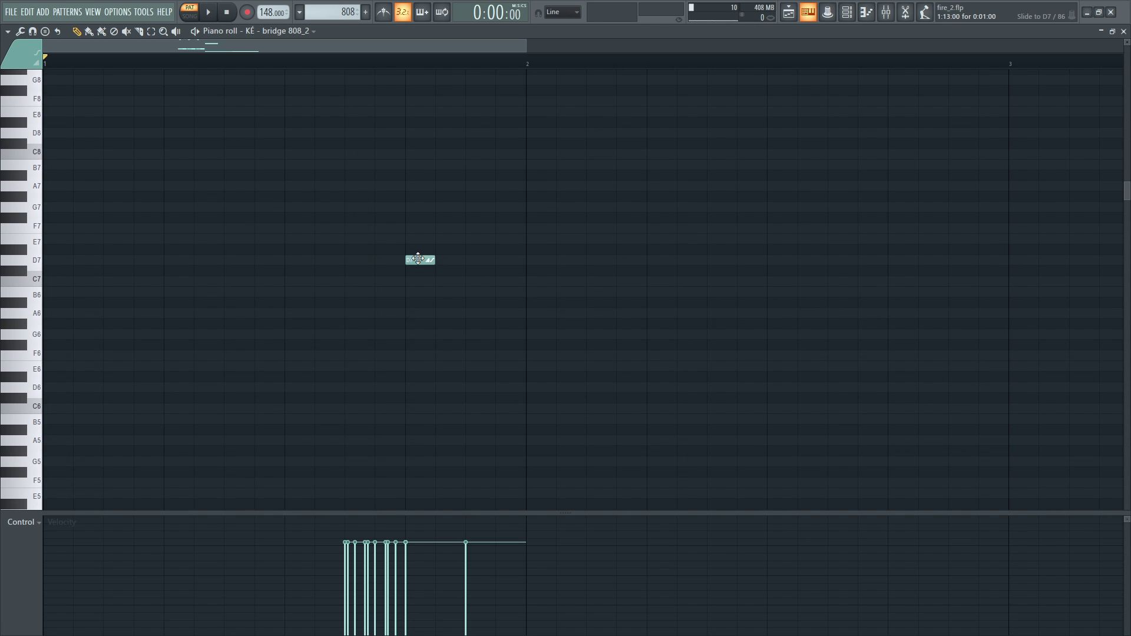
pyautogui.scroll(-5, 407, 271)
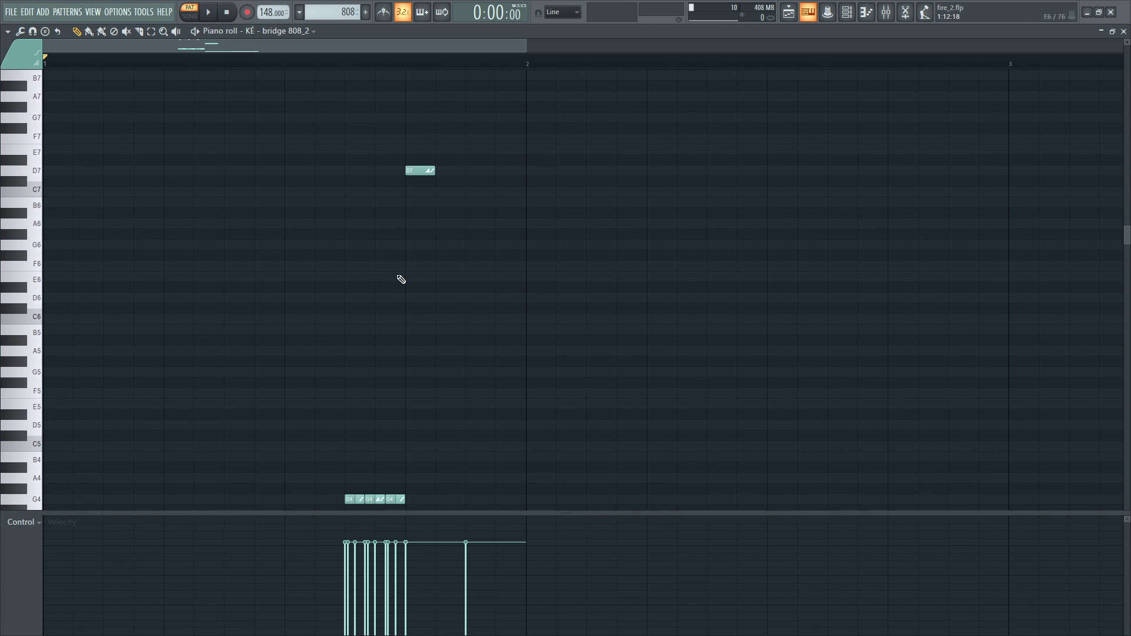
# Play the 808 pattern repeatedly from the middle of bar 1 and stop playback.
pyautogui.click(288, 61)
pyautogui.press('space')
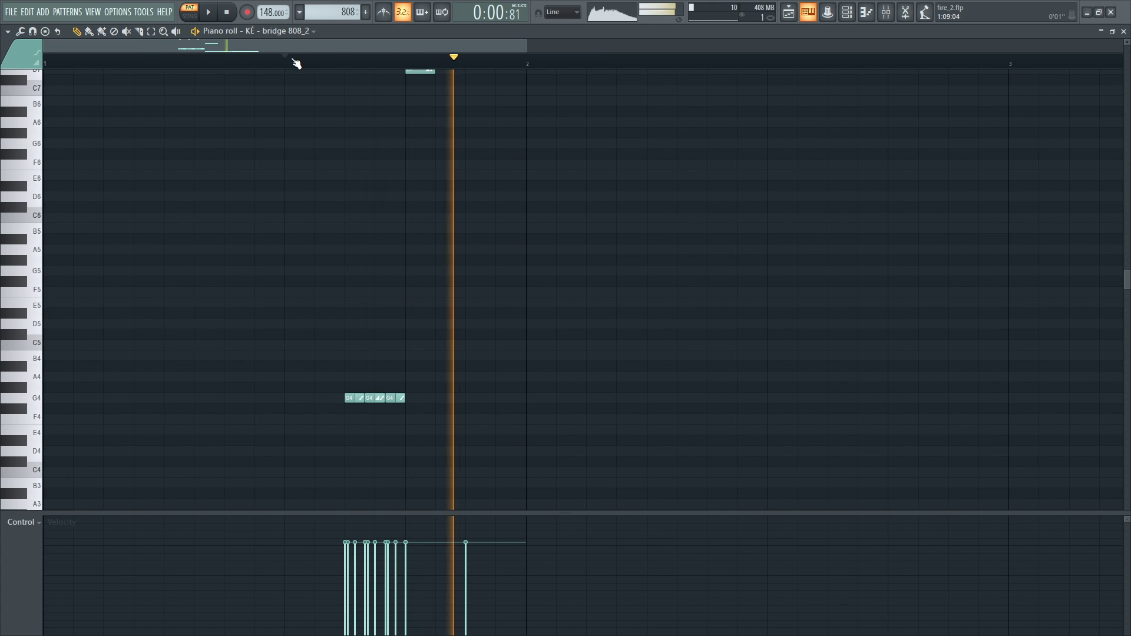
pyautogui.press('space')
pyautogui.press('space')
pyautogui.press('space')
pyautogui.press('space')
pyautogui.press('space')
pyautogui.scroll(10, 353, 142)
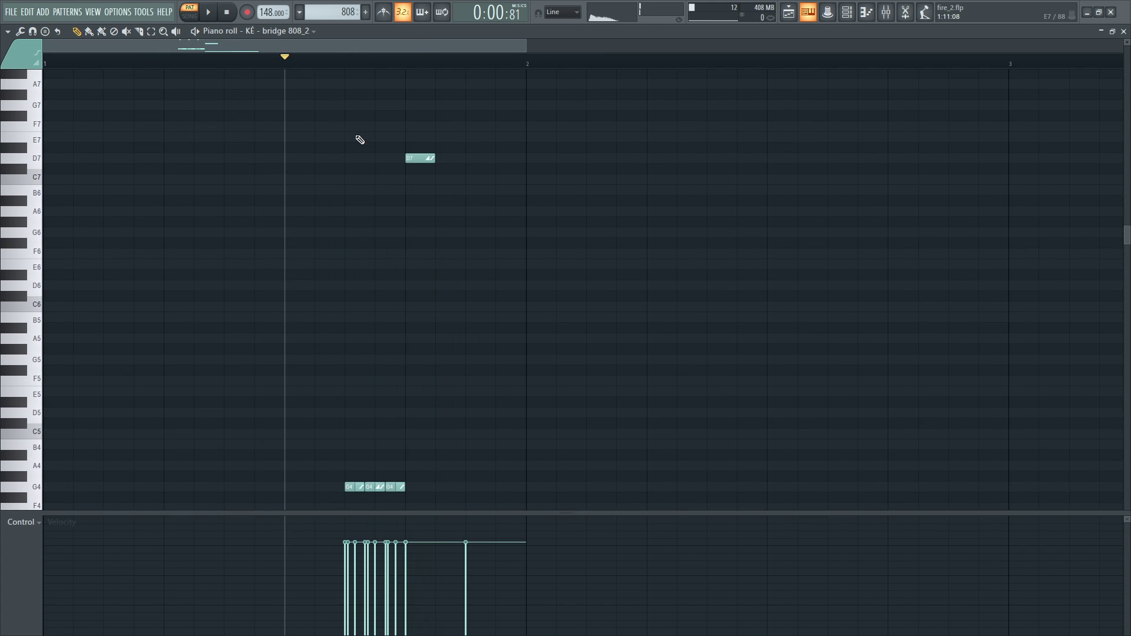
# Return to the playlist and inspect and preview the sample of the Fill clip before the drop on Track 7.
pyautogui.click(789, 11)
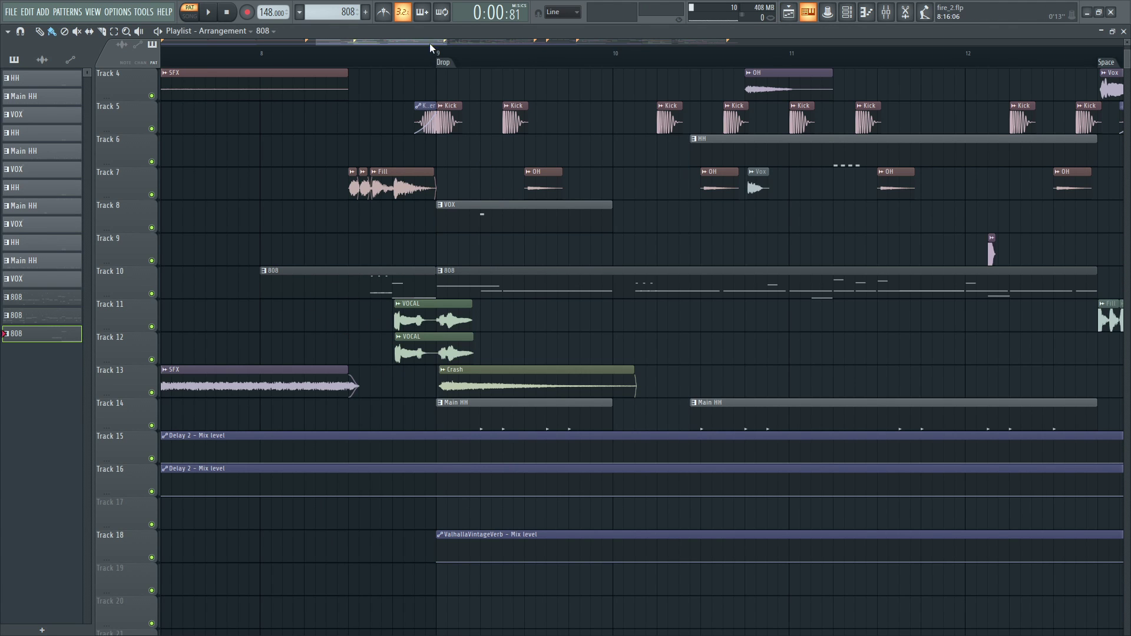
pyautogui.doubleClick(398, 185)
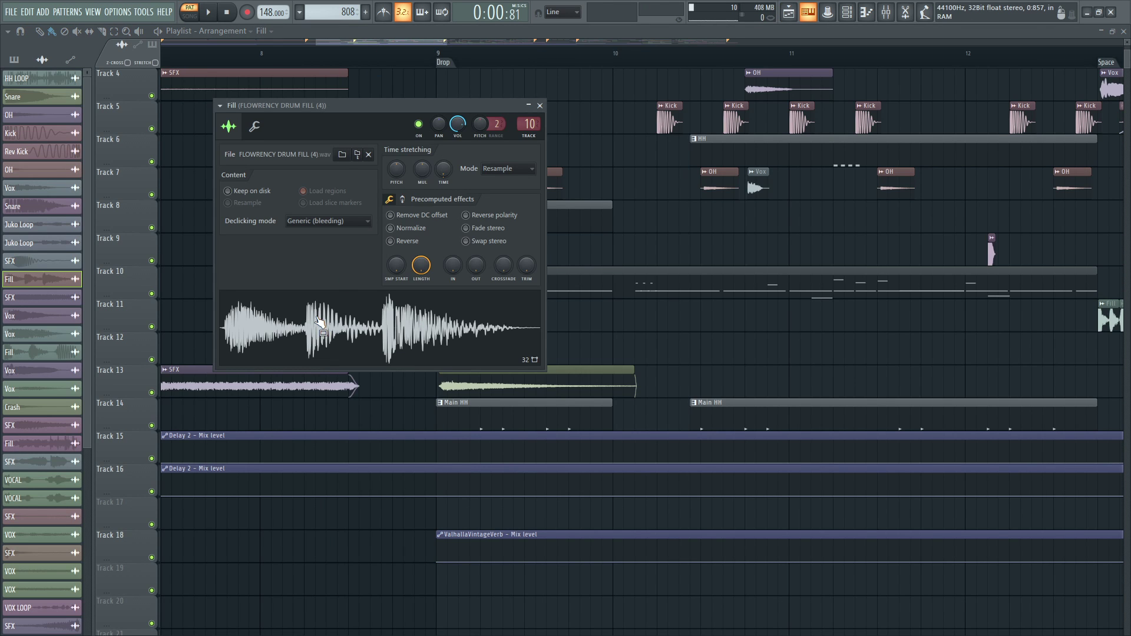
pyautogui.click(355, 48)
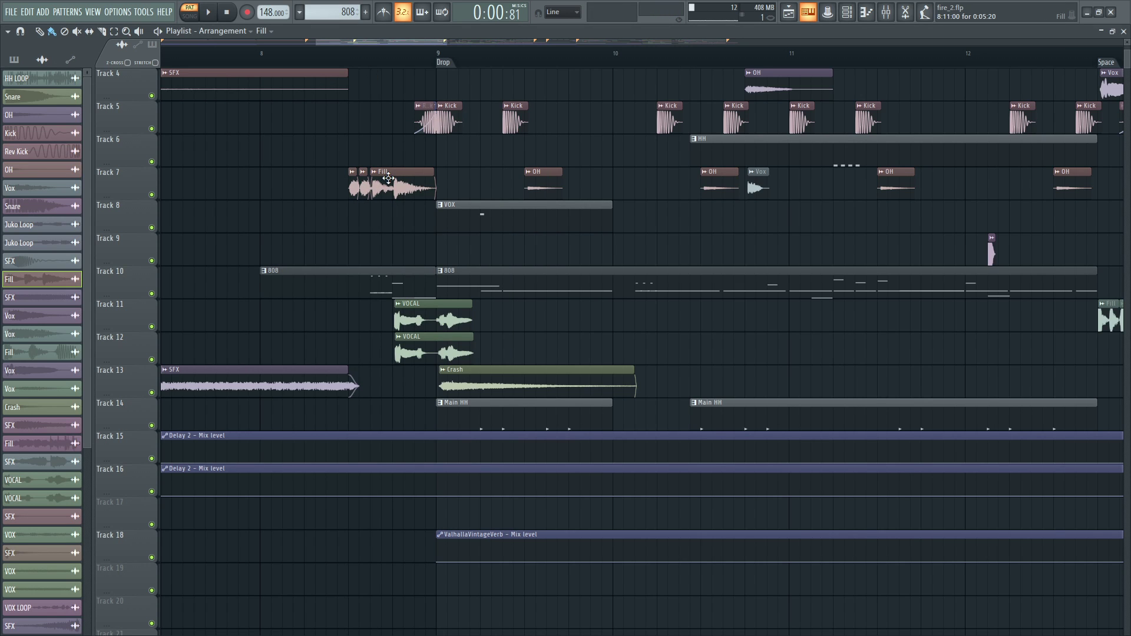
# Select the Fill clips' time range from 8:09 to 9:01, play it in song mode, stop playback and clear the selection.
pyautogui.scroll(3, 359, 62)
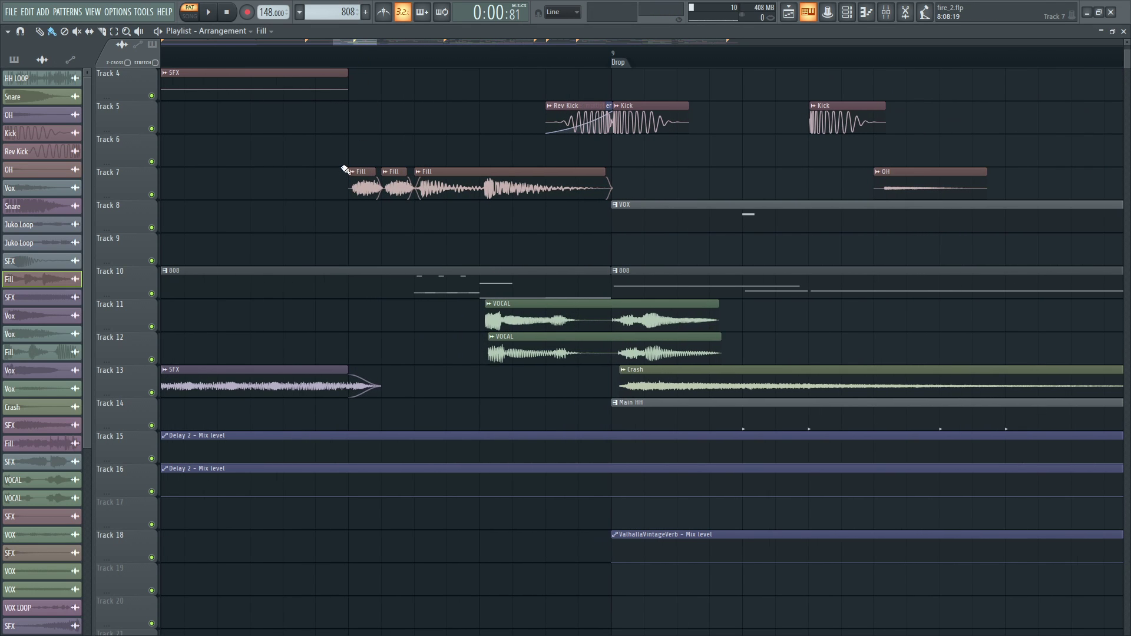
pyautogui.moveTo(318, 139); pyautogui.dragTo(606, 220)
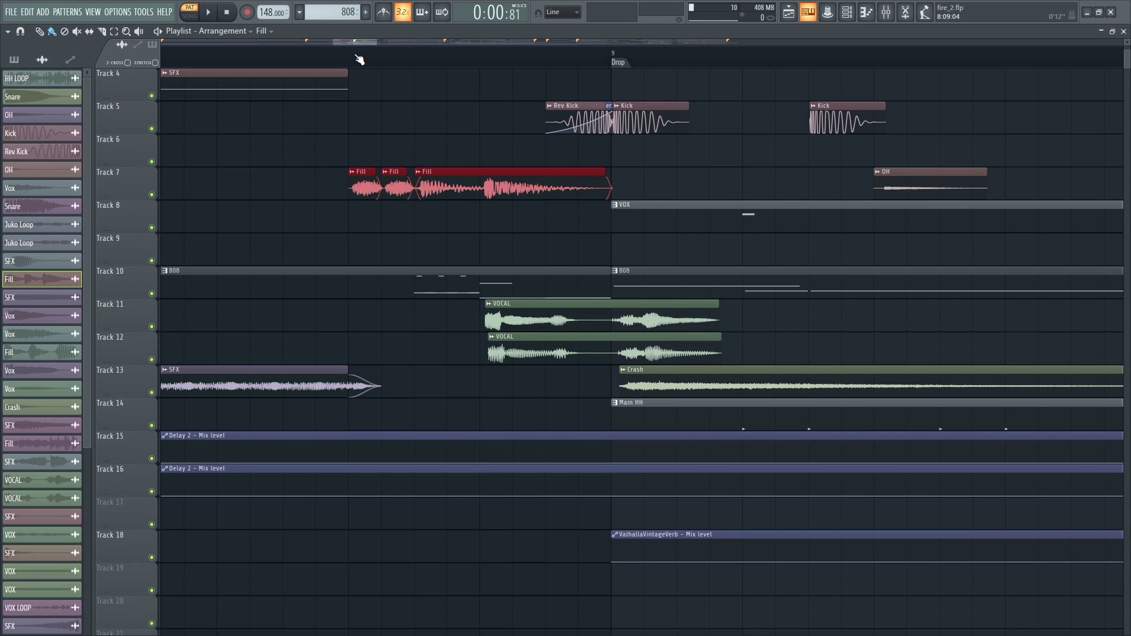
pyautogui.moveTo(359, 59); pyautogui.dragTo(611, 59)
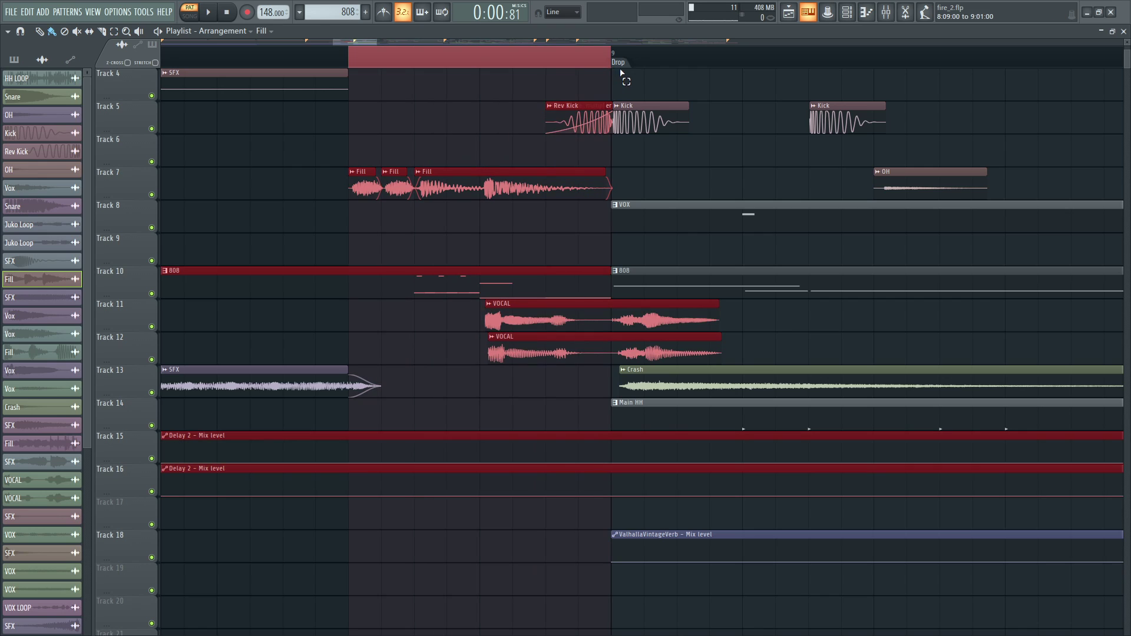
pyautogui.click(190, 16)
pyautogui.press('space')
pyautogui.press('space')
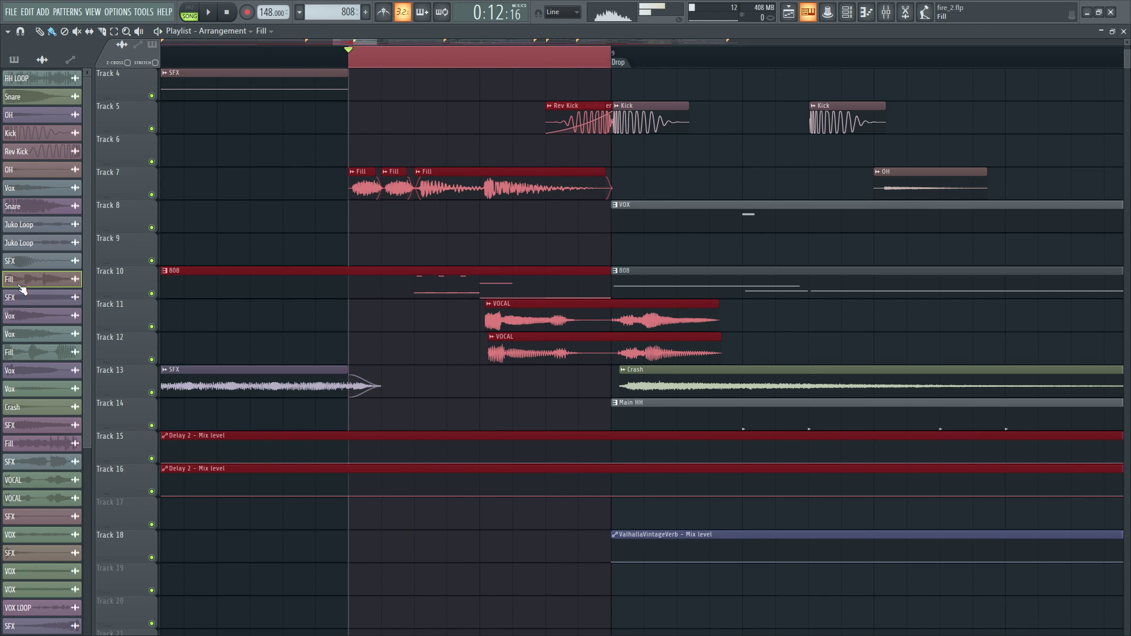
pyautogui.press('space')
pyautogui.press('space')
pyautogui.keyDown('ctrl'); pyautogui.click(375, 53); pyautogui.keyUp('ctrl')
# Inspect and preview the samples of the Kick clip on Track 5 and the OH clip on Track 7 in the drop.
pyautogui.moveTo(351, 43); pyautogui.dragTo(372, 44)
pyautogui.scroll(-5, 376, 58)
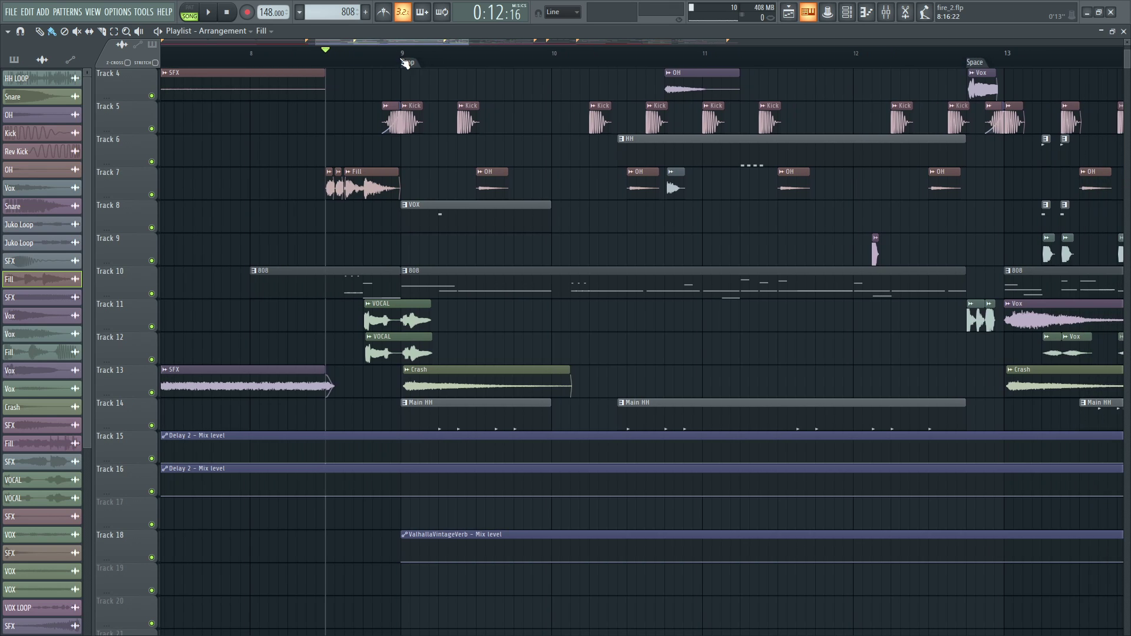
pyautogui.doubleClick(415, 120)
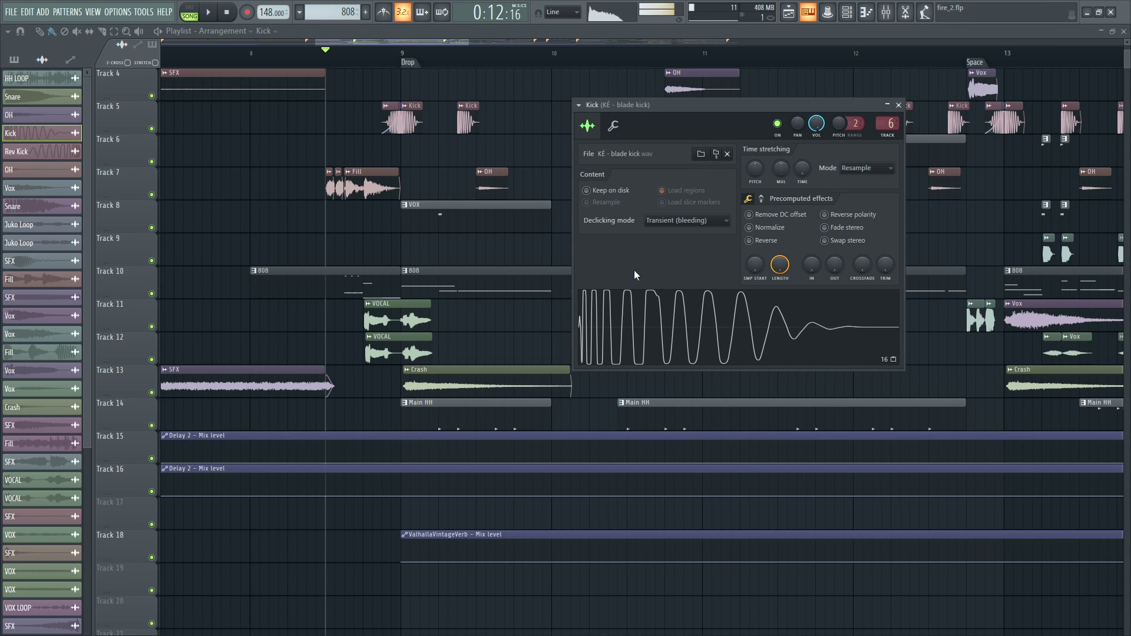
pyautogui.click(424, 41)
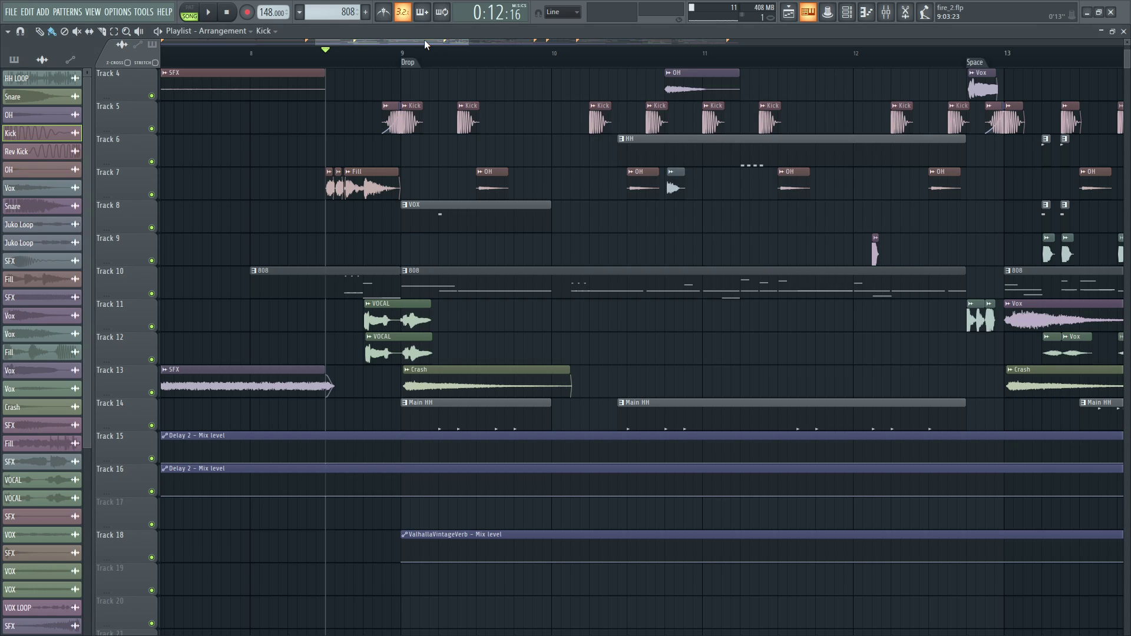
pyautogui.doubleClick(494, 178)
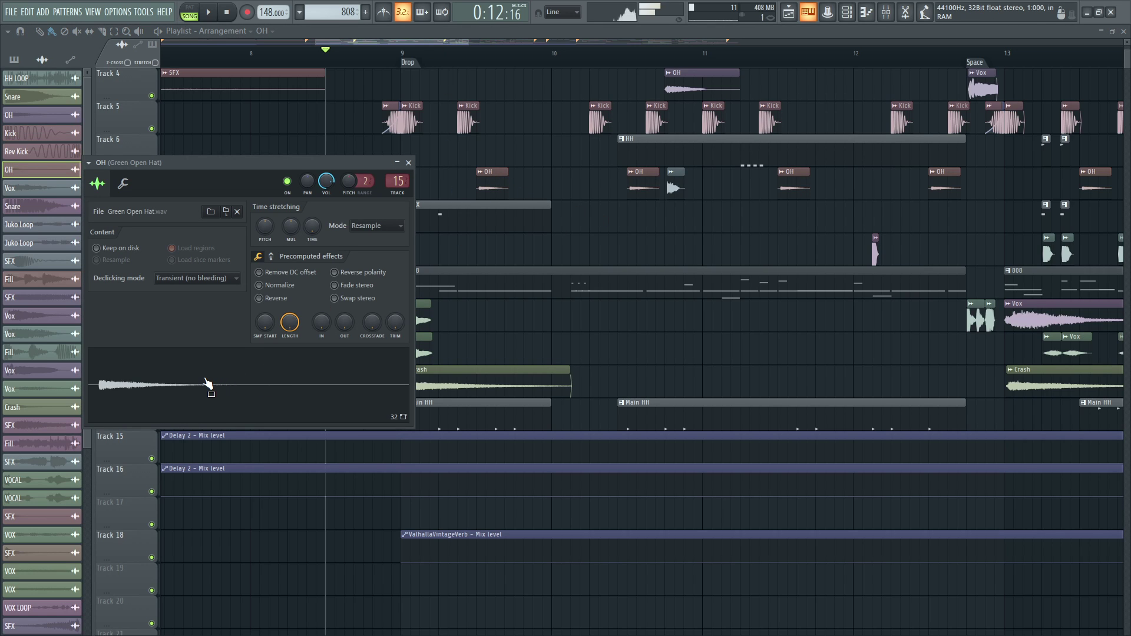
pyautogui.click(418, 41)
# Open the VOX pattern at bar 9 on Track 8 in the piano roll, audition its A#4 note and return to the playlist.
pyautogui.doubleClick(419, 223)
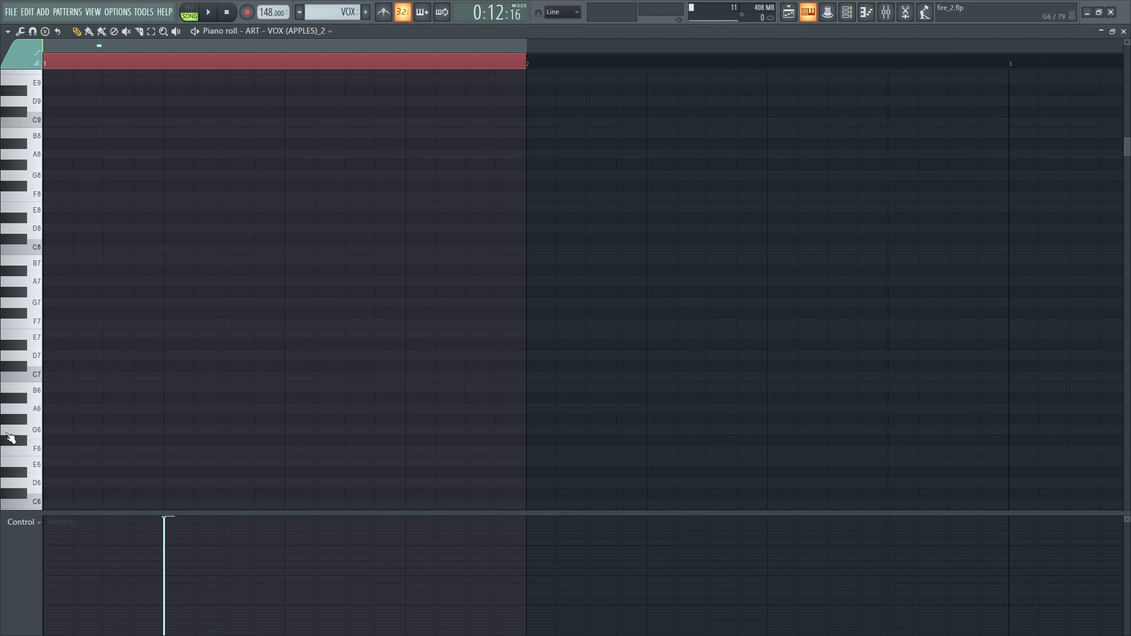
pyautogui.scroll(-6, 10, 438)
pyautogui.click(168, 462)
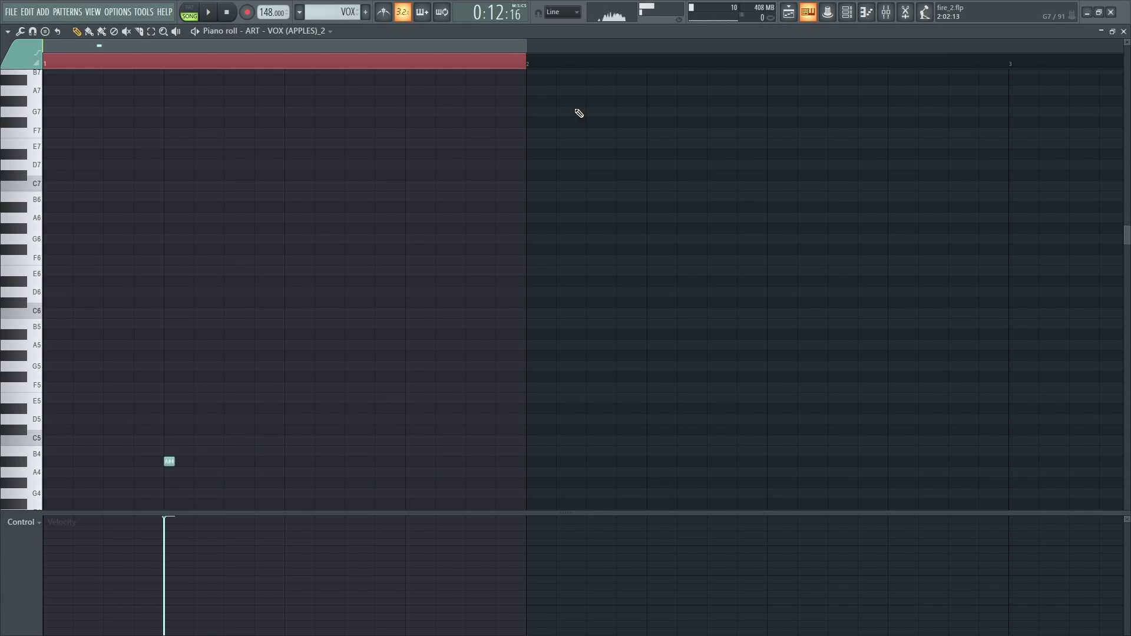
pyautogui.press('F5')
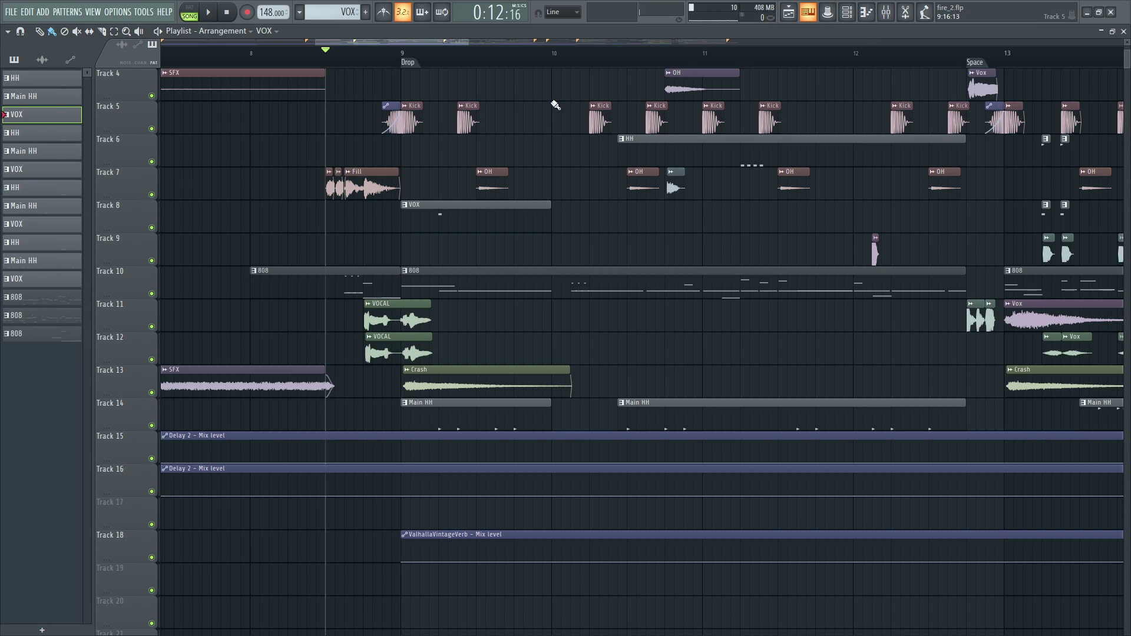
# Open the 808 pattern starting at bar 9 on Track 10 in the piano roll, play it through and stop playback.
pyautogui.scroll(-1, 377, 250)
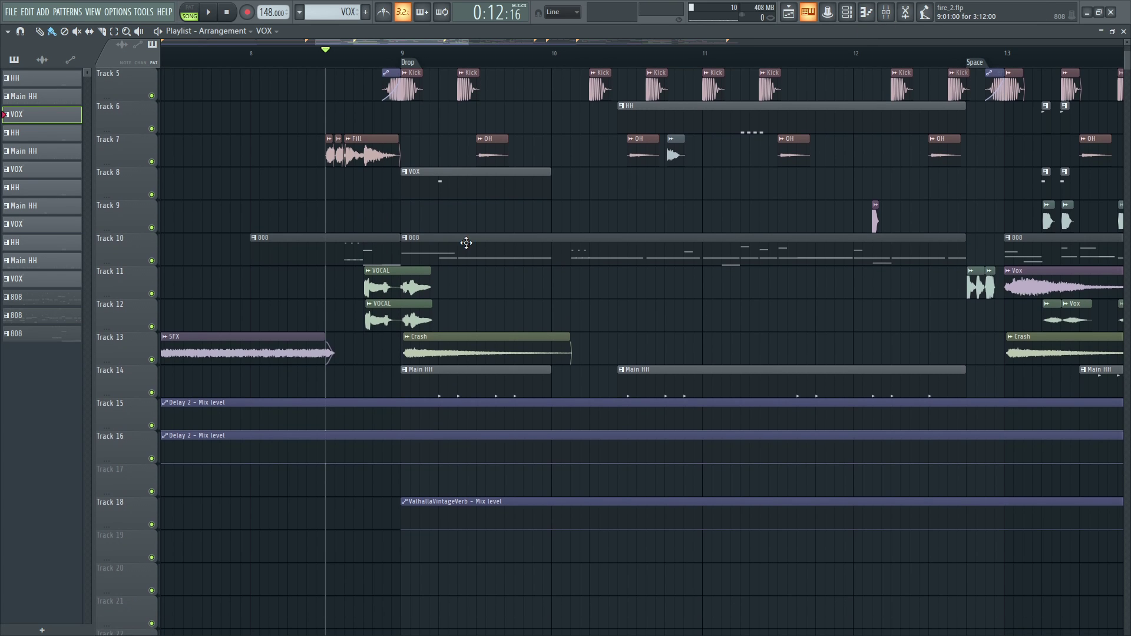
pyautogui.doubleClick(431, 250)
pyautogui.click(209, 13)
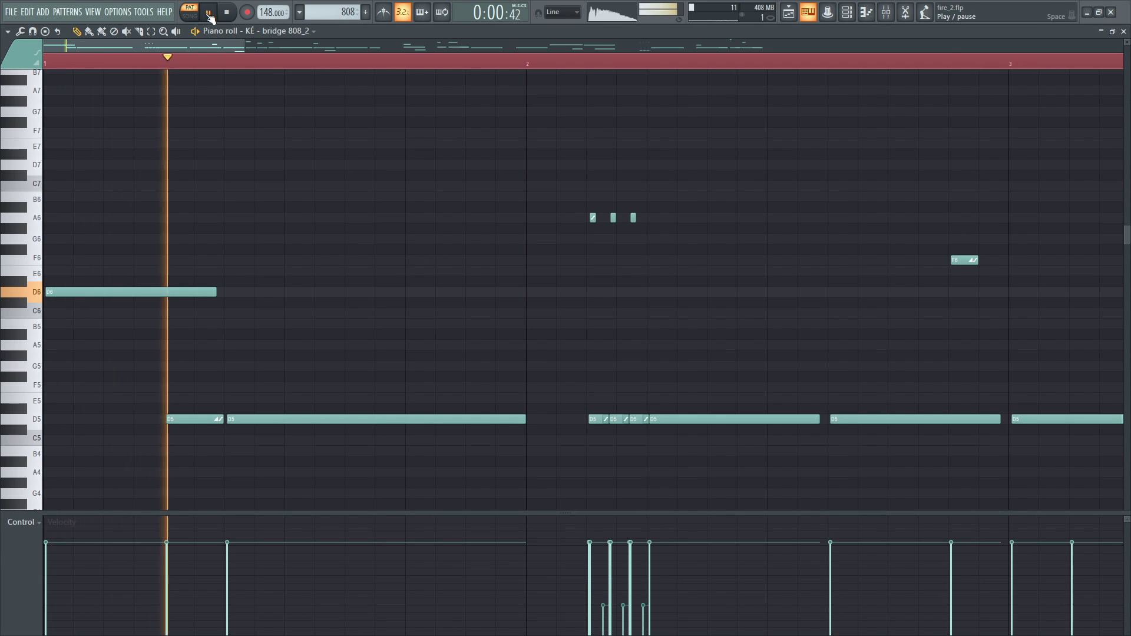
pyautogui.moveTo(248, 42); pyautogui.dragTo(955, 138)
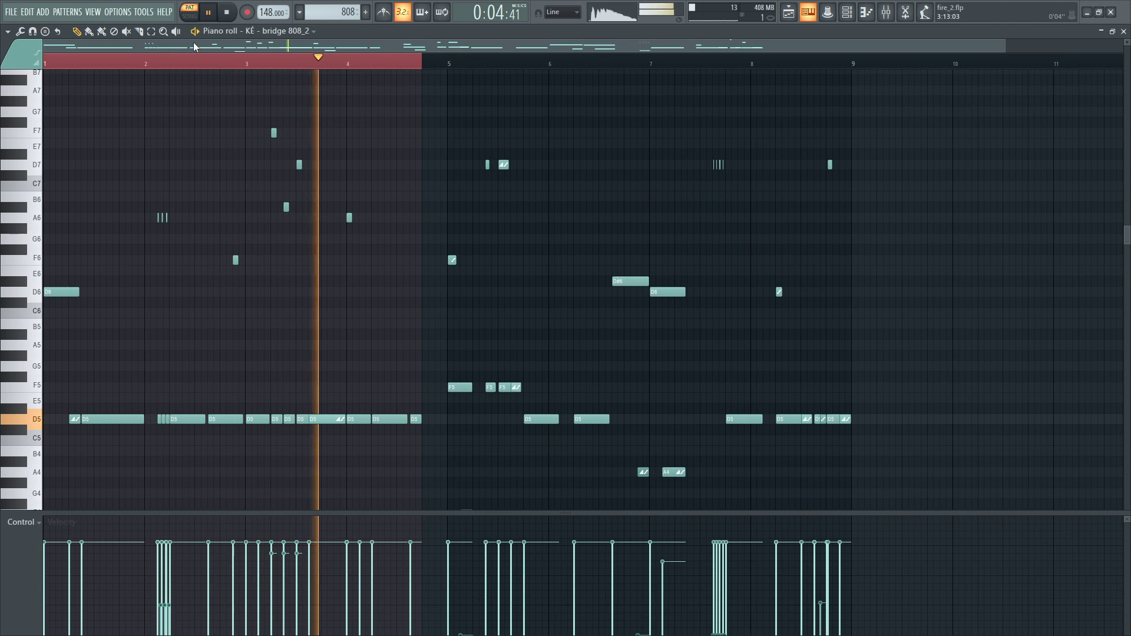
pyautogui.click(228, 12)
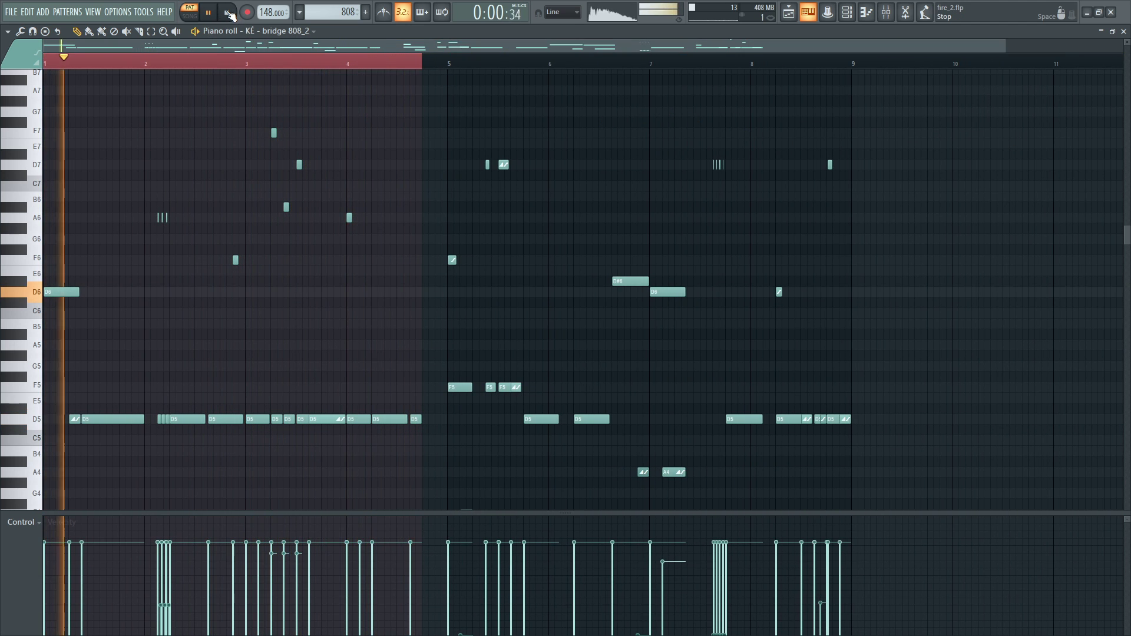
# Examine the 808 notes and their note panning in the control lane, clear the time selection and return to the playlist.
pyautogui.scroll(-3, 153, 238)
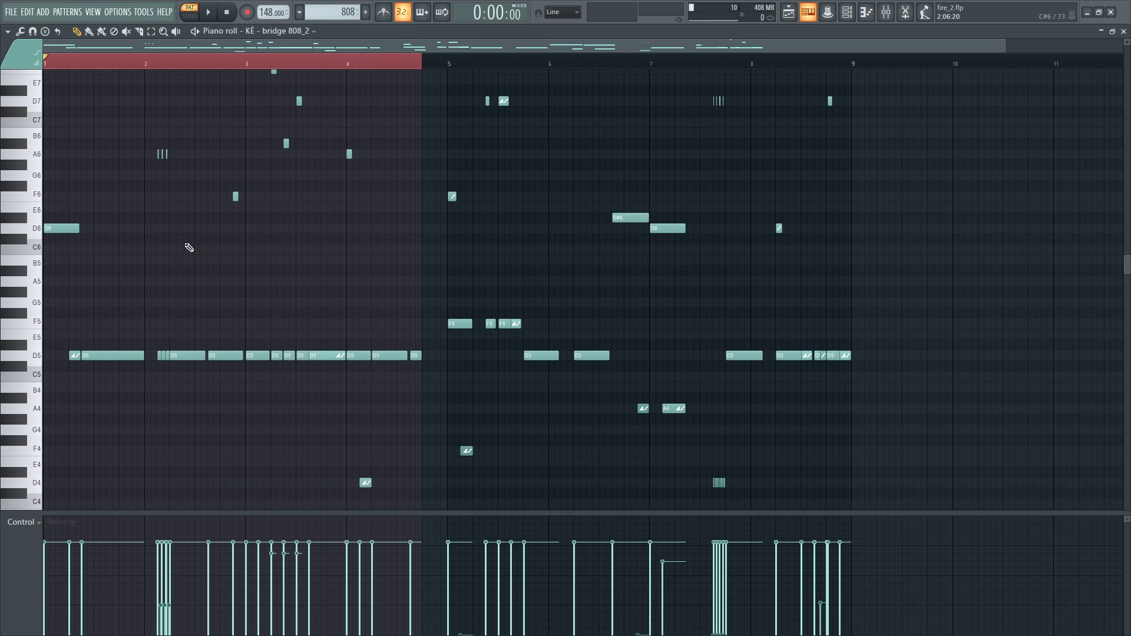
pyautogui.moveTo(1004, 49); pyautogui.dragTo(393, 47)
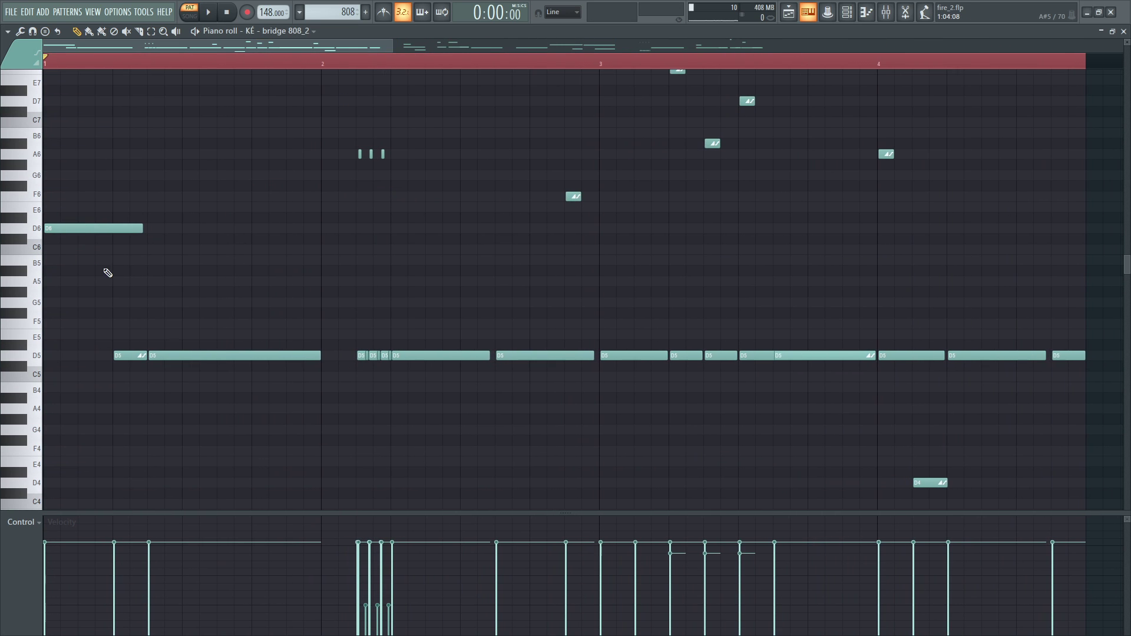
pyautogui.scroll(-3, 135, 259)
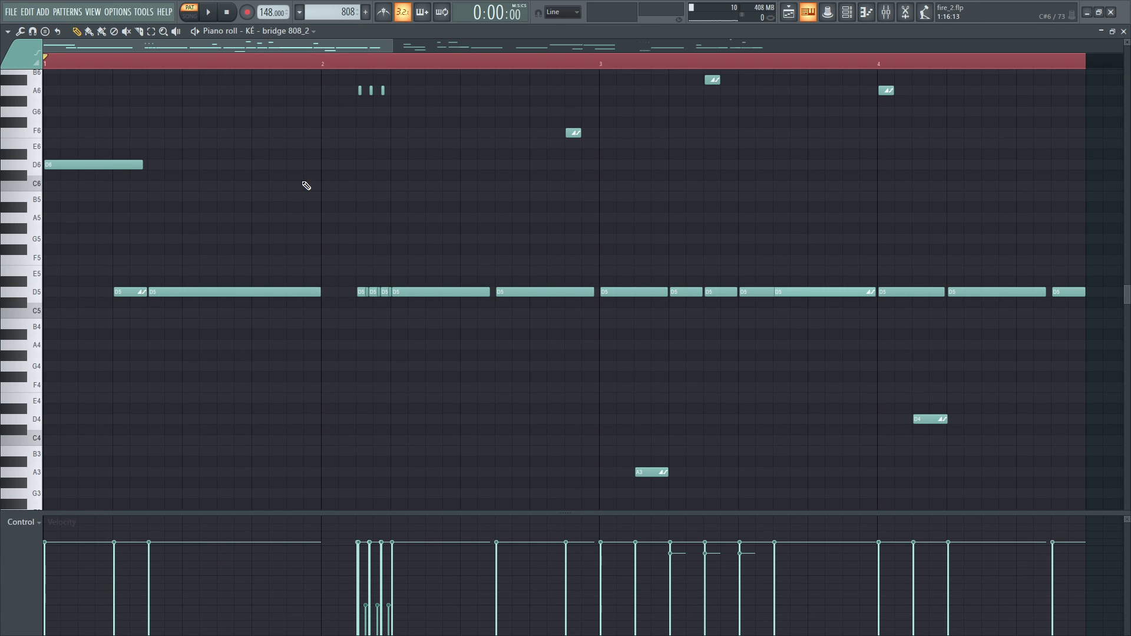
pyautogui.scroll(6, 430, 214)
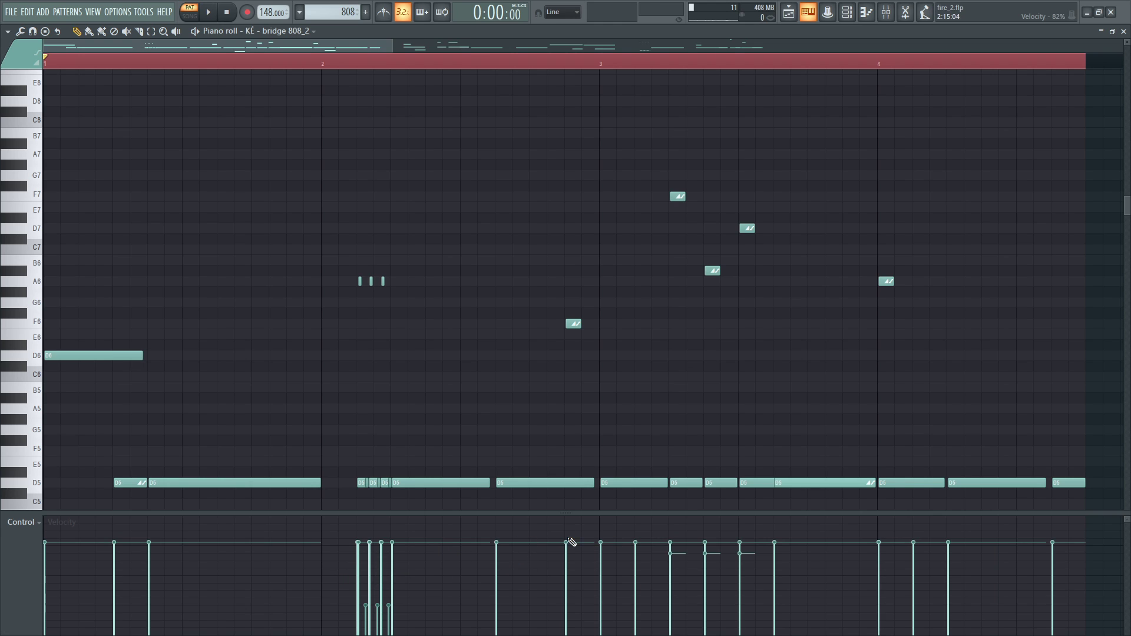
pyautogui.click(23, 522)
pyautogui.click(36, 546)
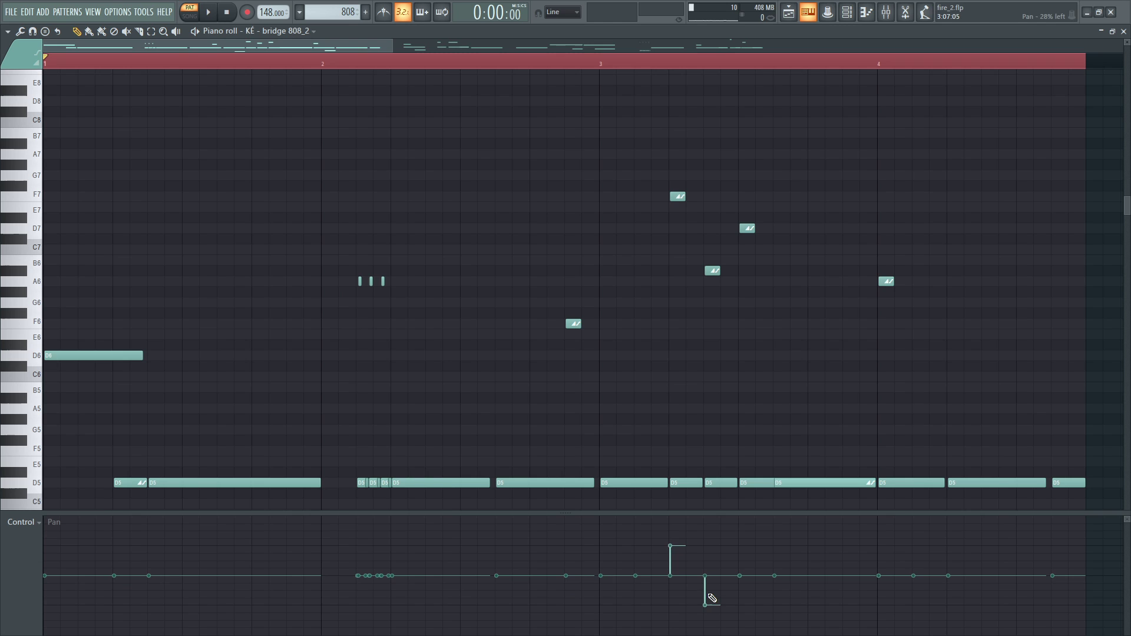
pyautogui.keyDown('ctrl'); pyautogui.click(383, 62); pyautogui.keyUp('ctrl')
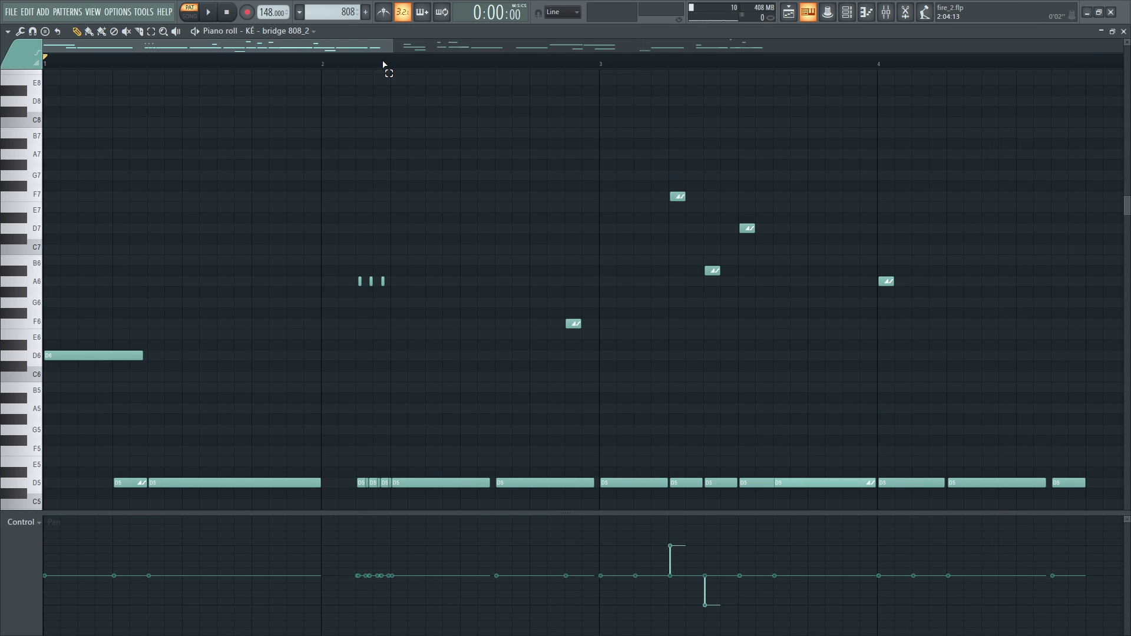
pyautogui.click(789, 15)
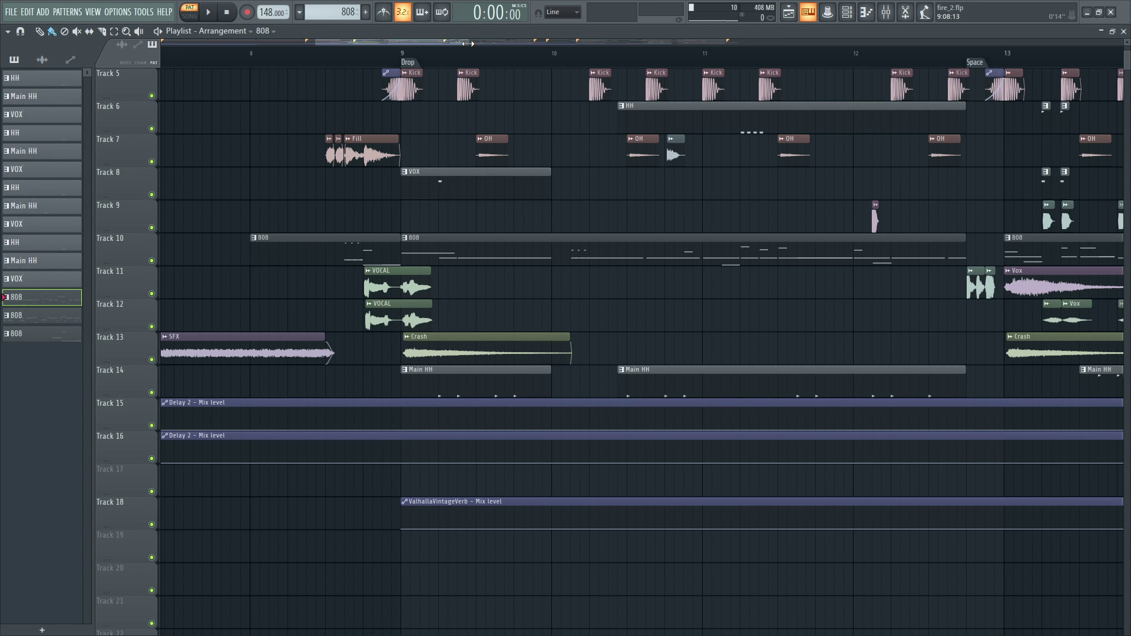
# Look over the drop section and inspect the samples of the Juko Loop clip on Track 1 and the HH LOOP clip on Track 2.
pyautogui.moveTo(468, 43); pyautogui.dragTo(643, 43)
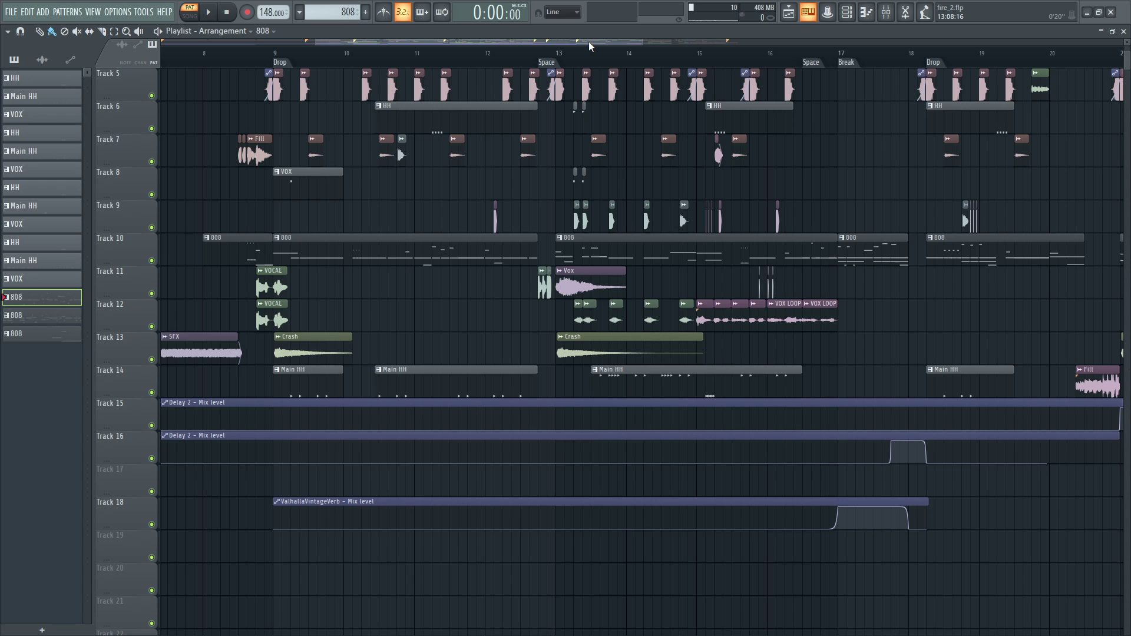
pyautogui.moveTo(589, 41); pyautogui.dragTo(520, 40)
pyautogui.scroll(2, 411, 121)
pyautogui.scroll(2, 410, 121)
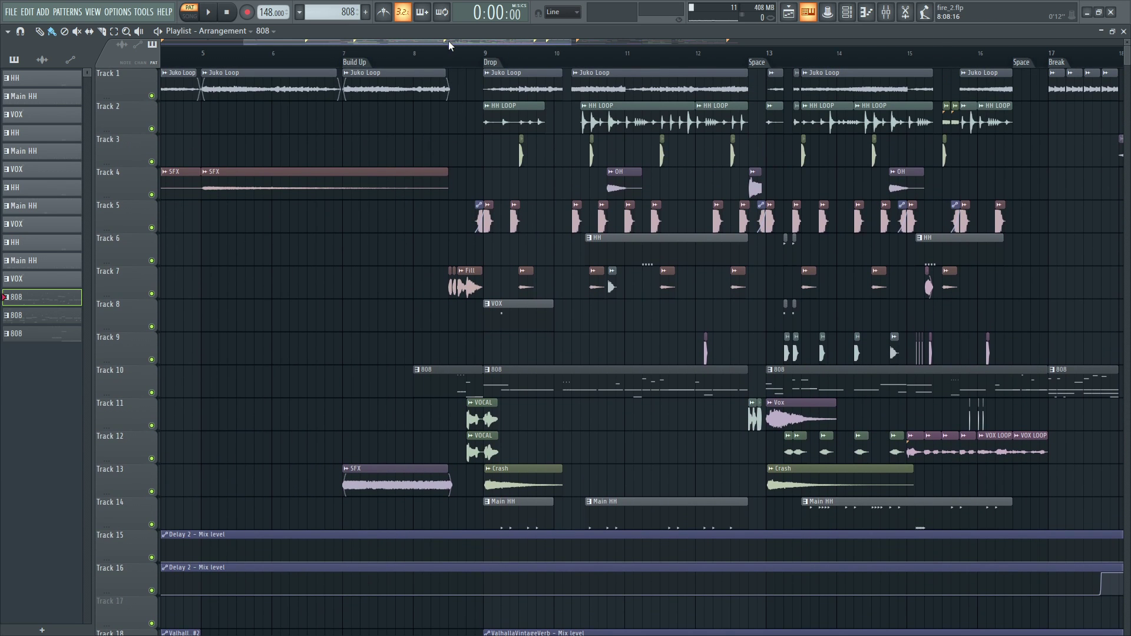
pyautogui.scroll(6, 449, 47)
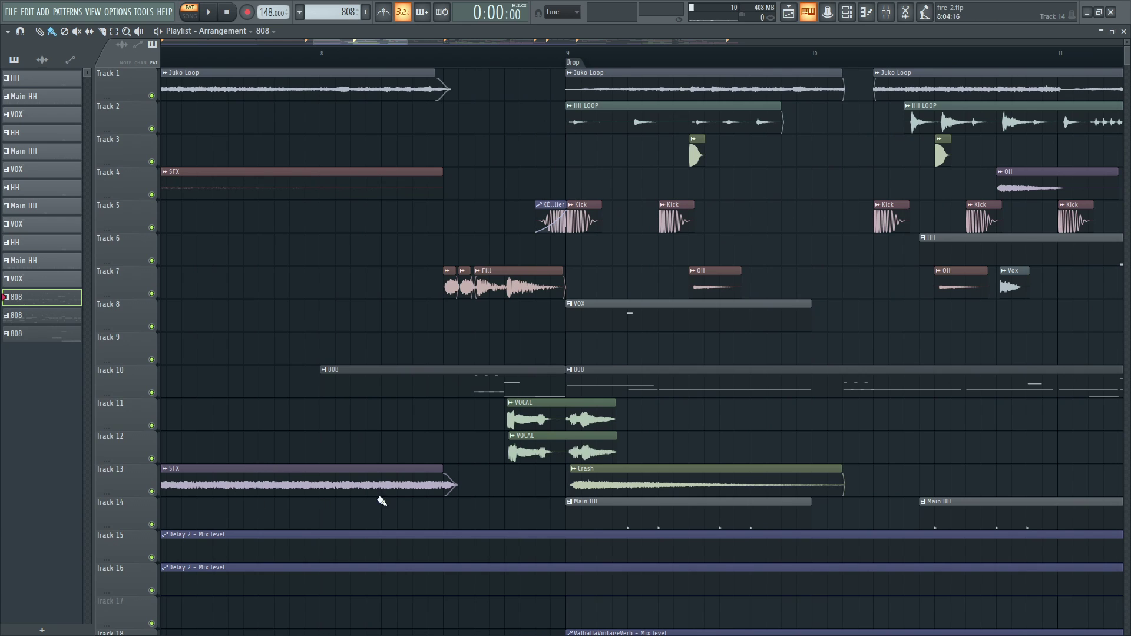
pyautogui.scroll(-4, 401, 46)
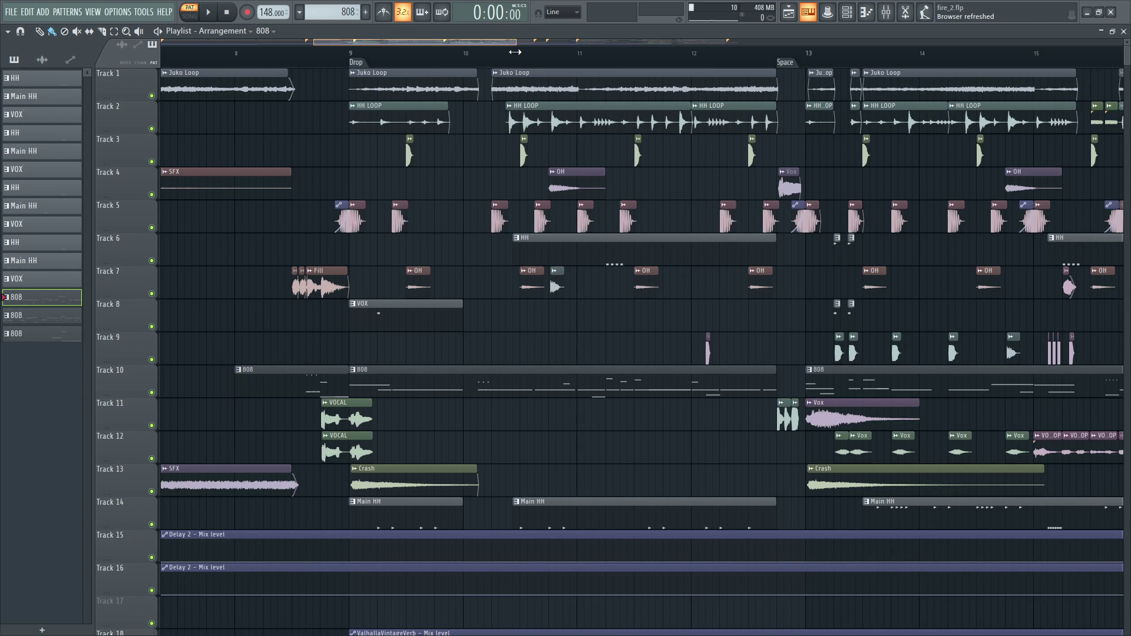
pyautogui.doubleClick(365, 74)
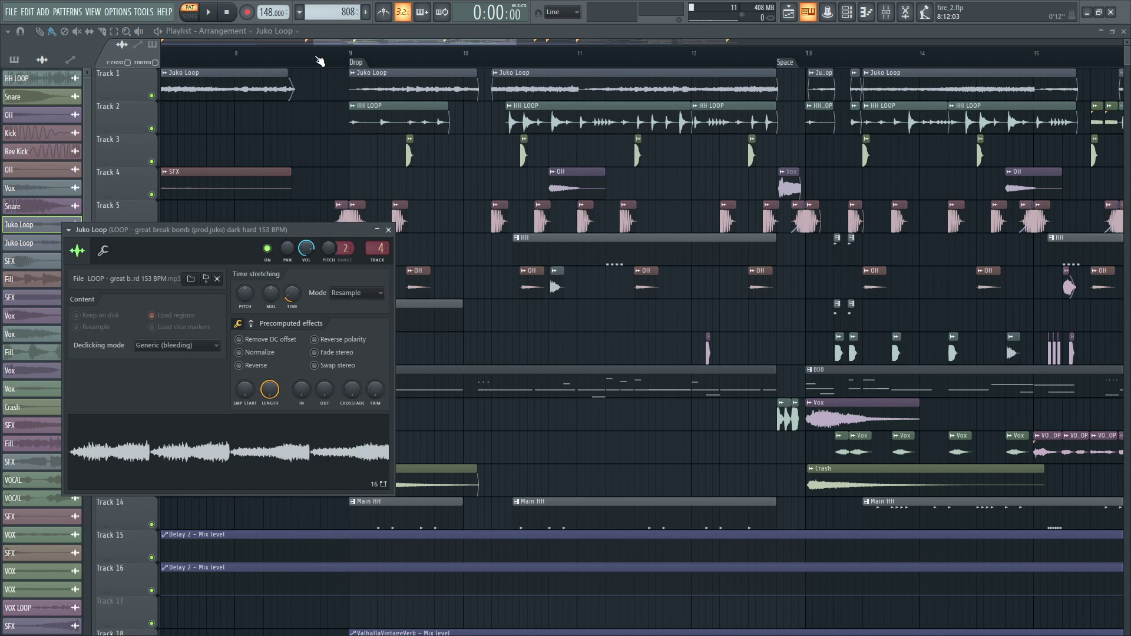
pyautogui.doubleClick(377, 116)
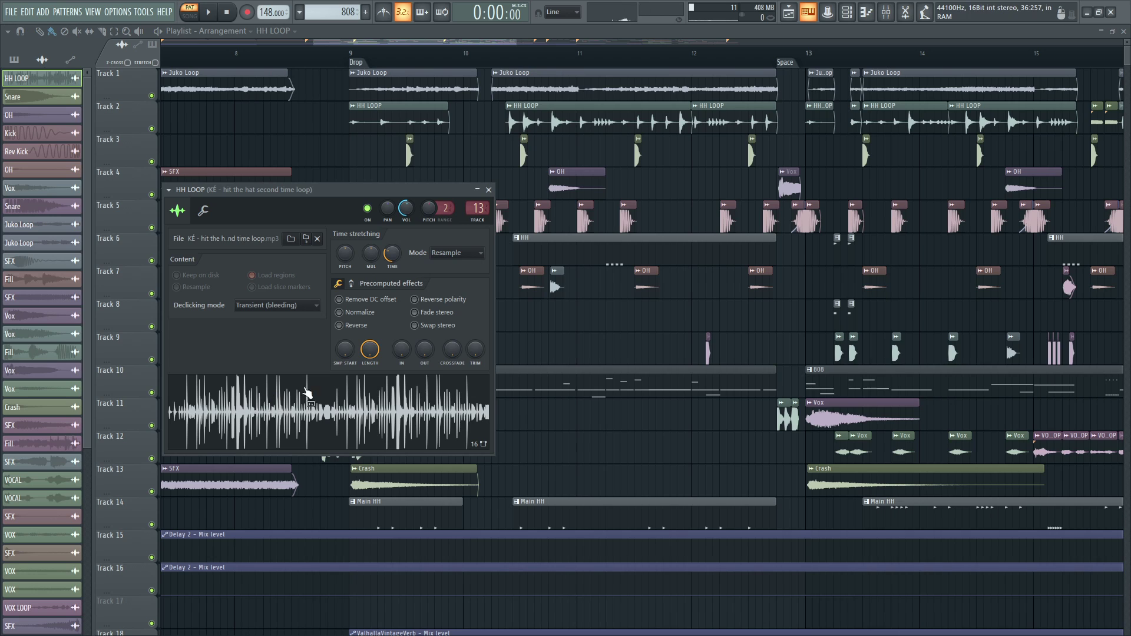
# Check the equalizer on the HH LOOP's mixer insert 13, stop the preview and return to the playlist.
pyautogui.click(886, 12)
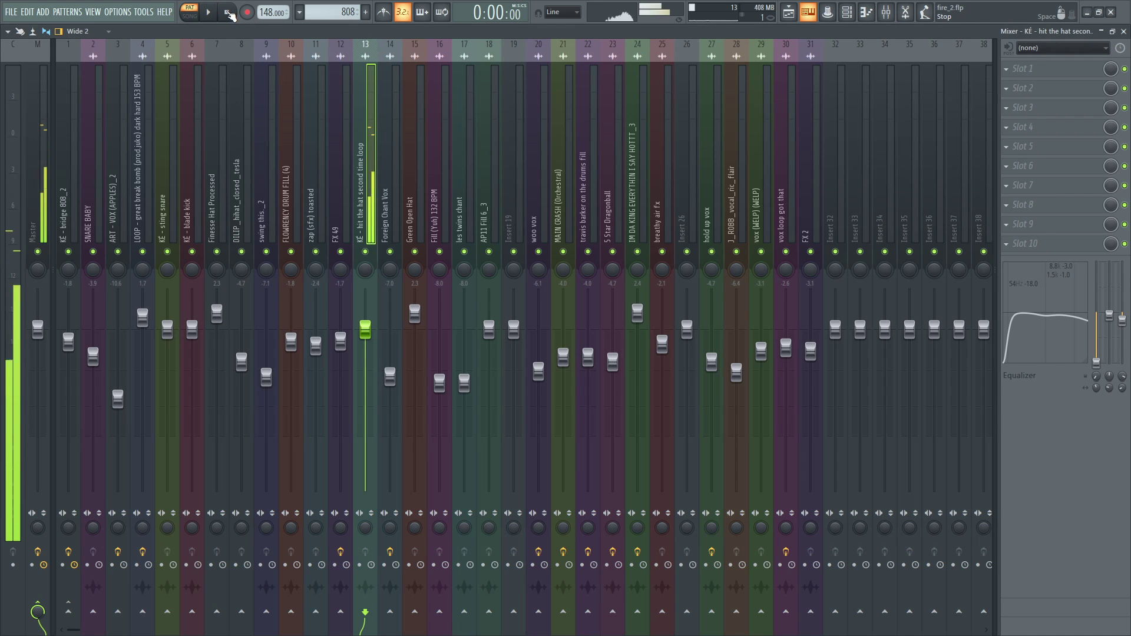
pyautogui.click(230, 13)
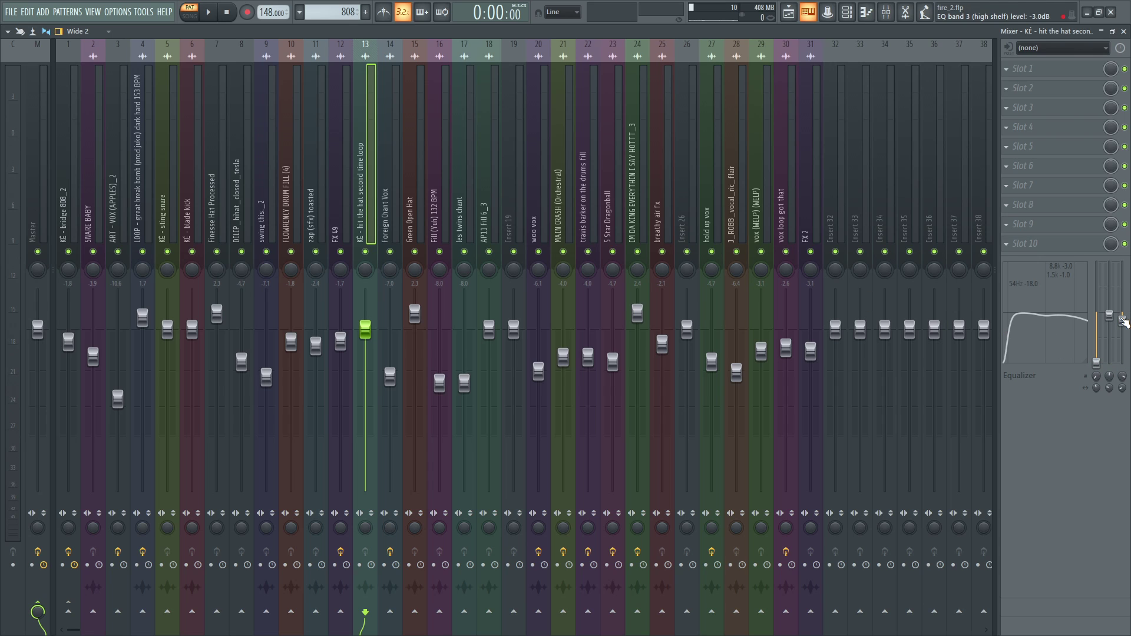
pyautogui.click(789, 12)
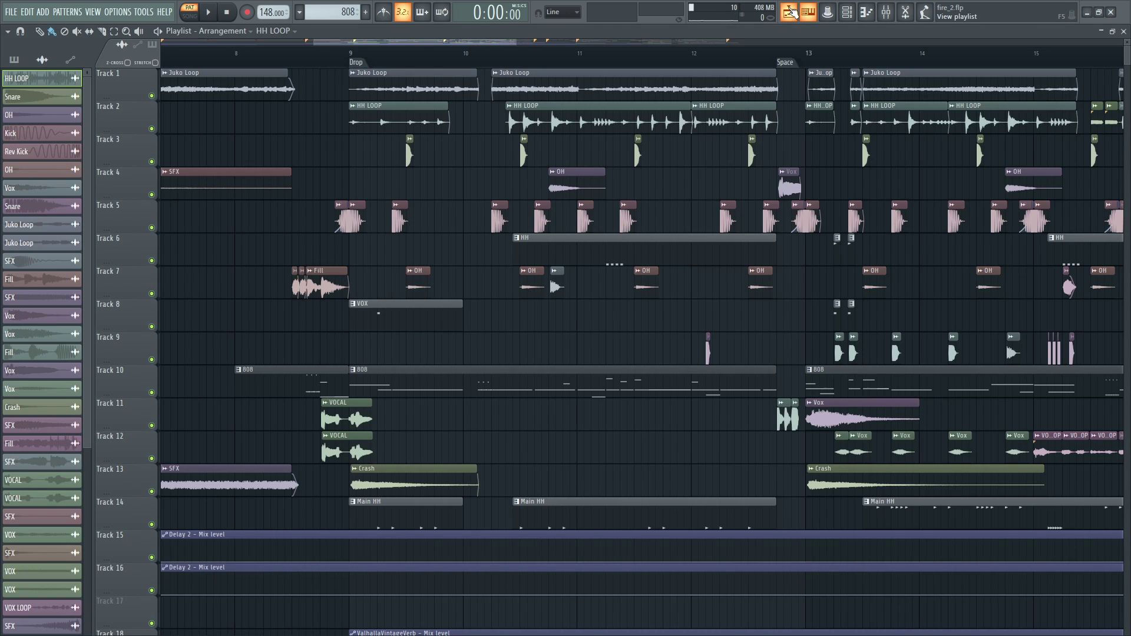
# Inspect and preview the sample of the Crash clip at the drop on Track 13 and show its mixer insert.
pyautogui.scroll(5, 288, 60)
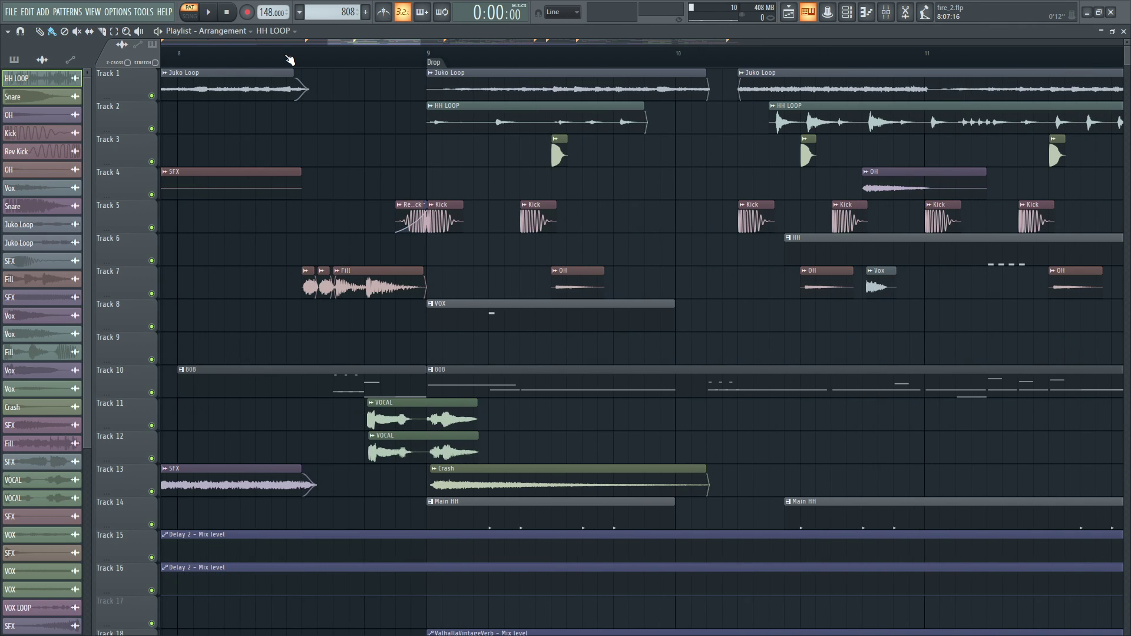
pyautogui.doubleClick(451, 478)
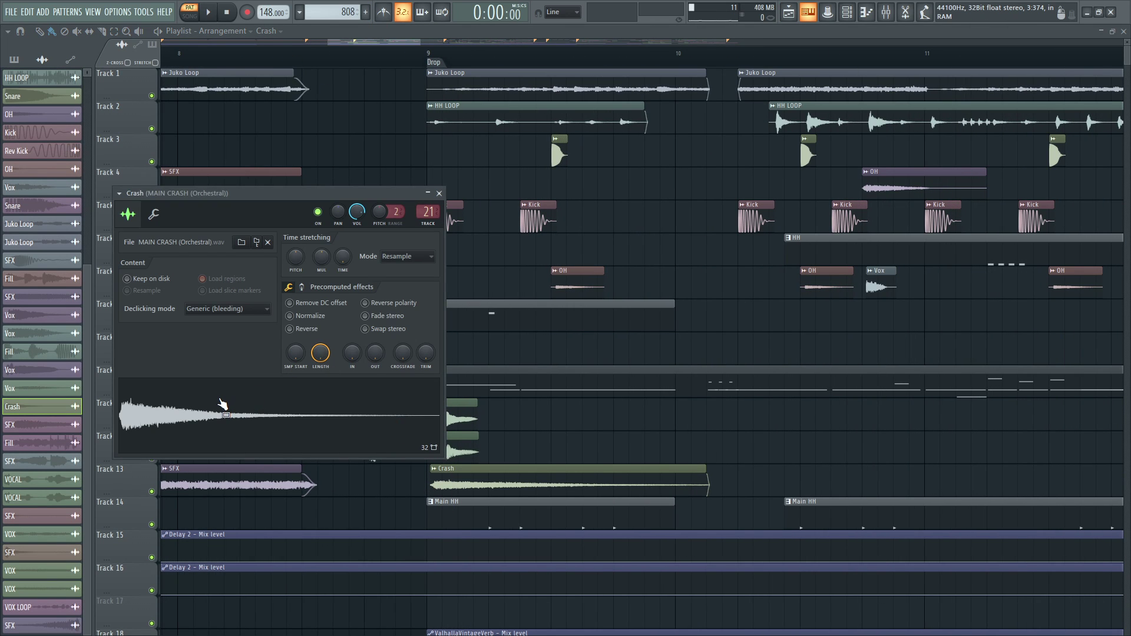
pyautogui.click(890, 15)
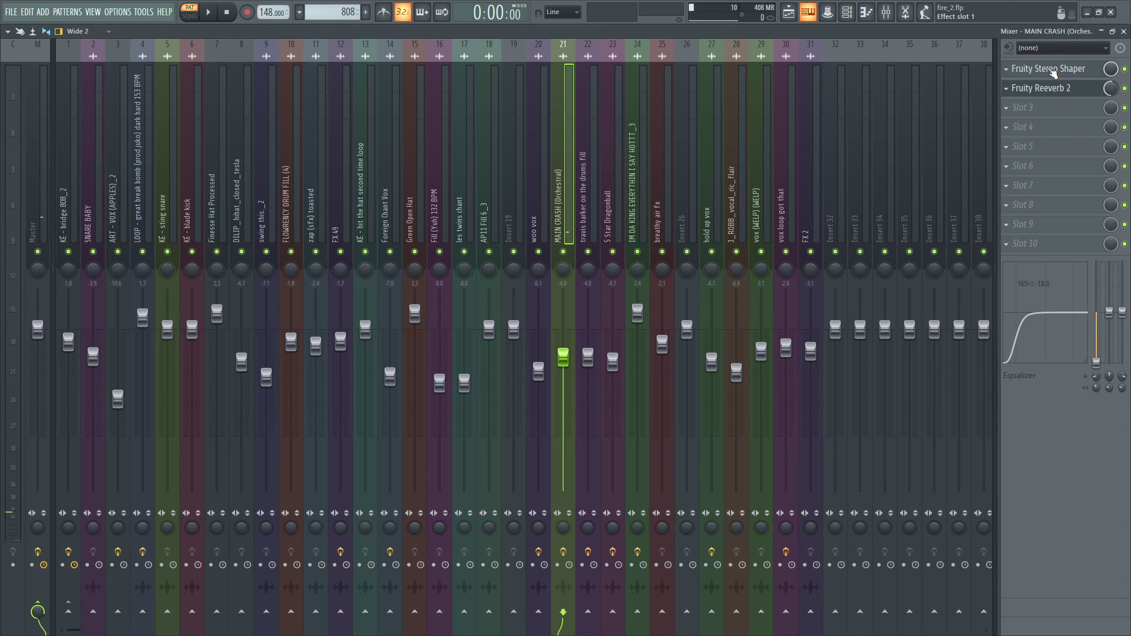
# Inspect the Fruity Stereo Shaper effect on the crash's mixer insert and return to the playlist.
pyautogui.click(1049, 69)
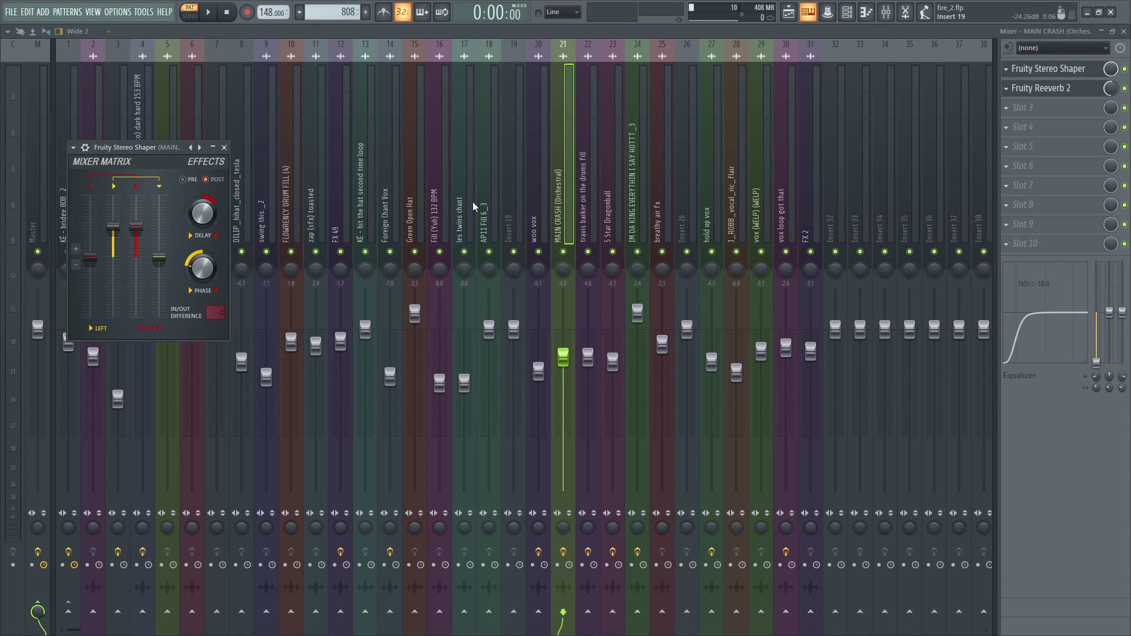
pyautogui.rightClick(200, 148)
pyautogui.click(223, 266)
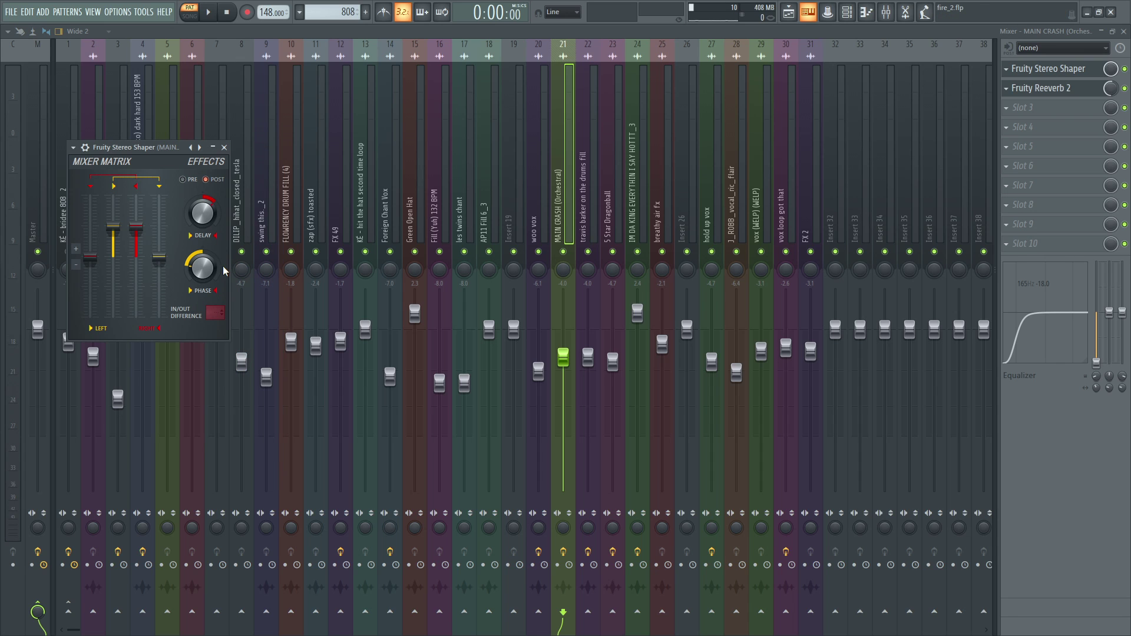
pyautogui.click(789, 12)
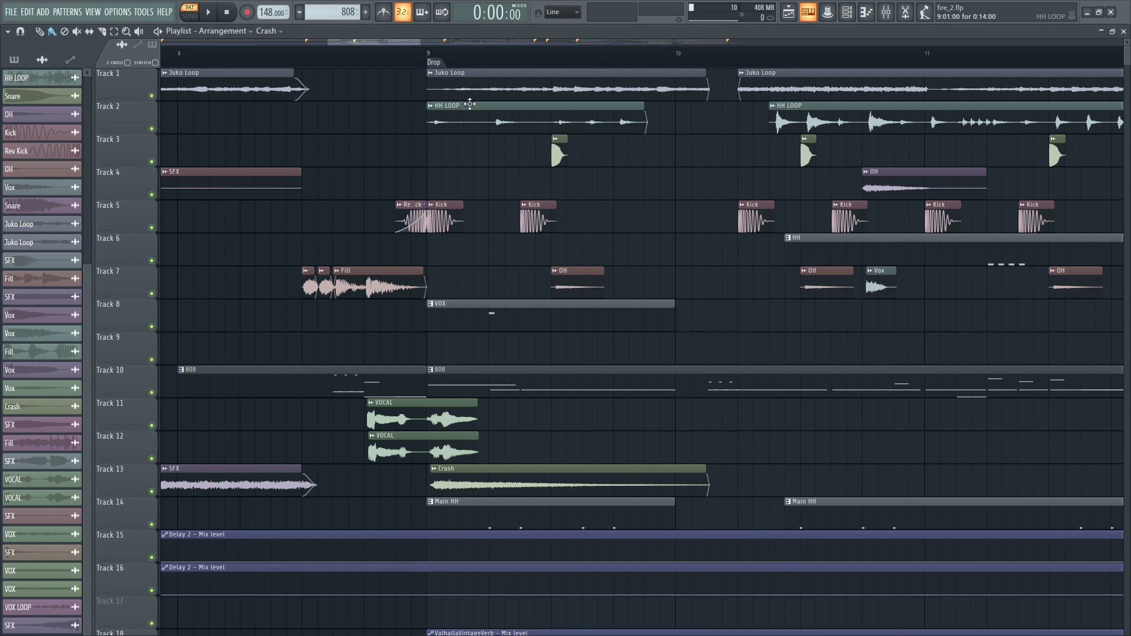
# Inspect and preview the Snare sample on Track 3 in bar 9, check its length setting and close its settings.
pyautogui.scroll(4, 416, 58)
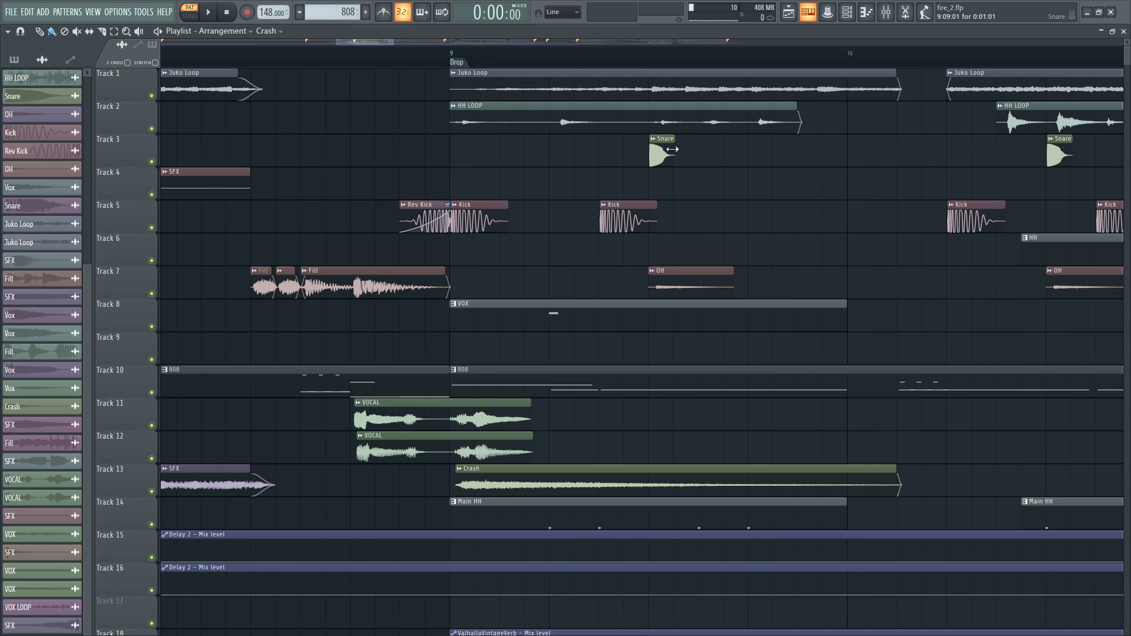
pyautogui.doubleClick(665, 147)
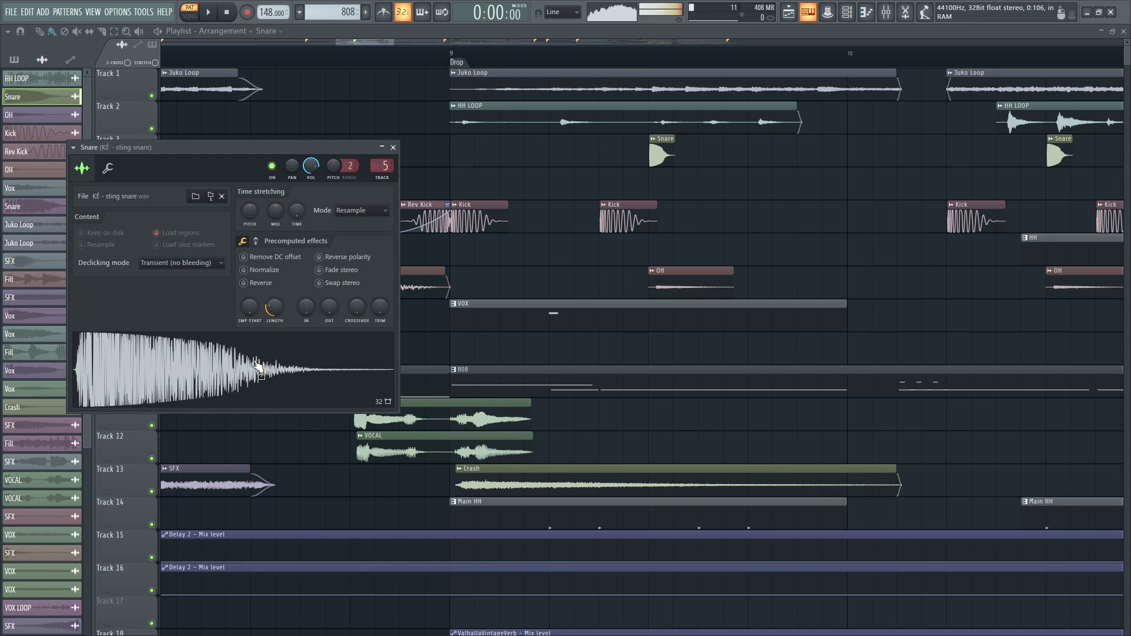
pyautogui.moveTo(275, 307)
pyautogui.mouseDown()
pyautogui.moveTo(275, 274)
pyautogui.moveTo(275, 302)
pyautogui.mouseUp()
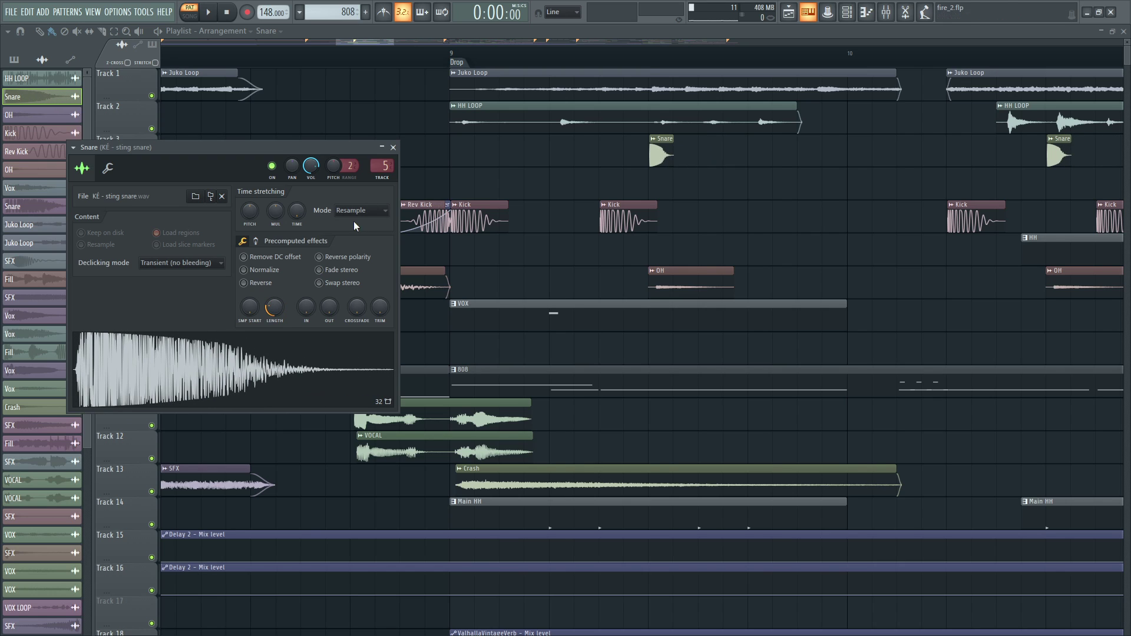
pyautogui.click(393, 147)
# Play the Main HH pattern starting at bar 9 on Track 14 in the piano roll, stop playback and return to the playlist.
pyautogui.scroll(-3, 569, 200)
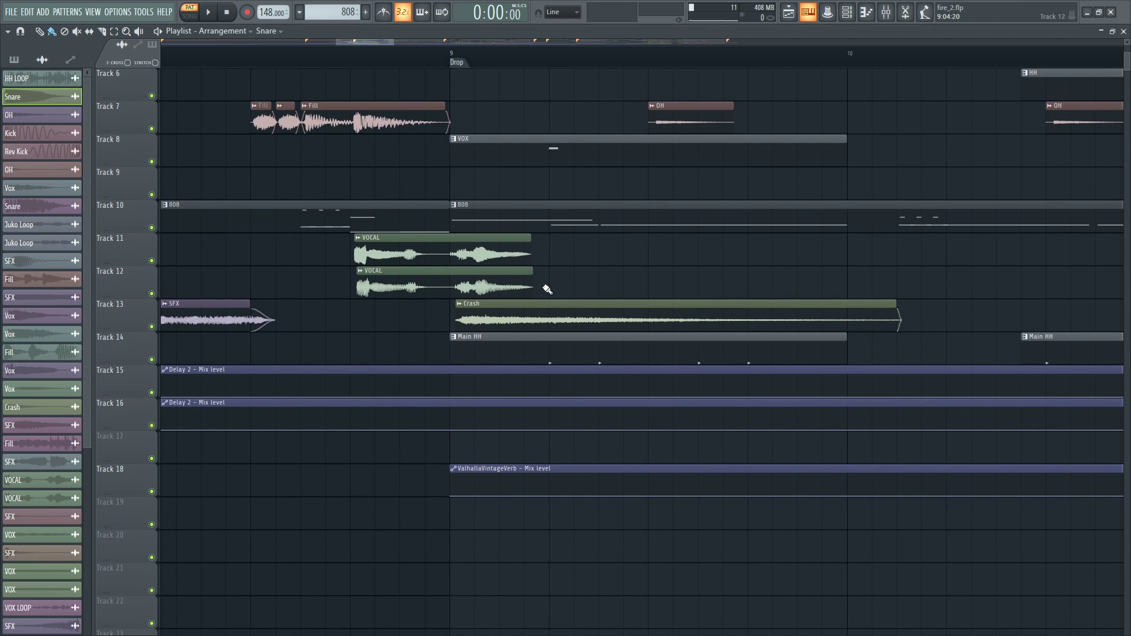
pyautogui.doubleClick(526, 349)
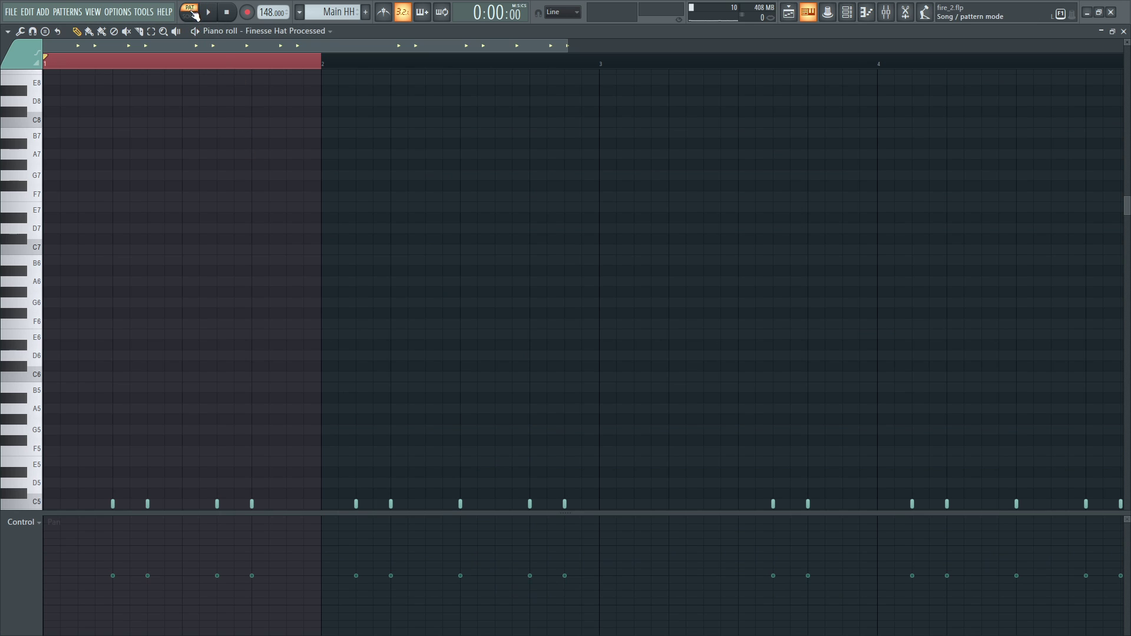
pyautogui.click(208, 12)
pyautogui.scroll(-2, 242, 77)
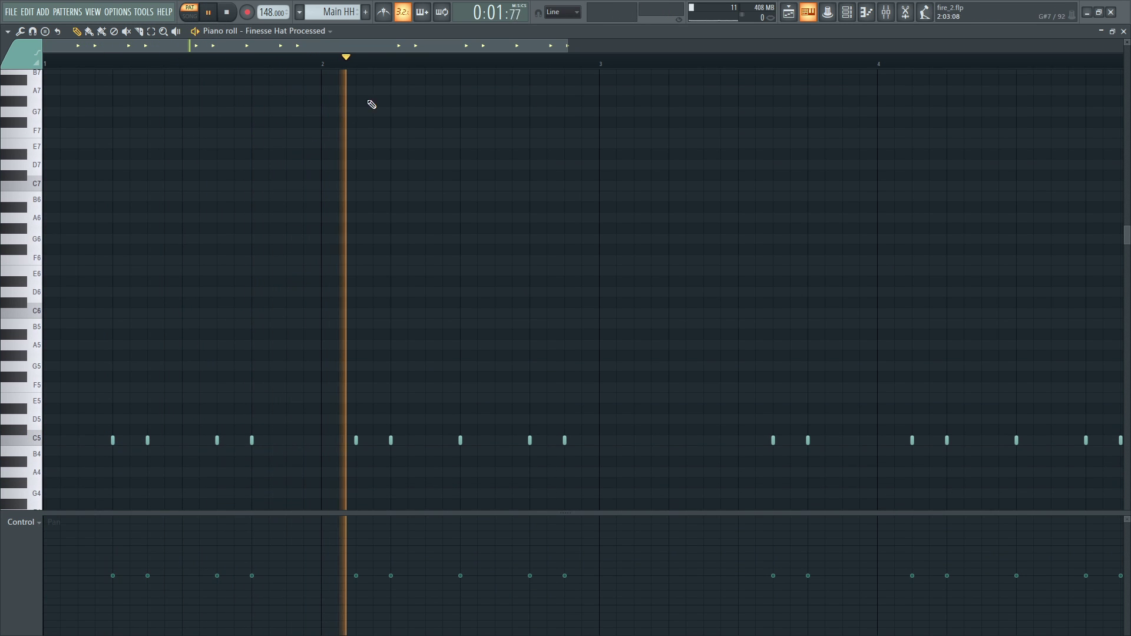
pyautogui.moveTo(568, 45); pyautogui.dragTo(917, 98)
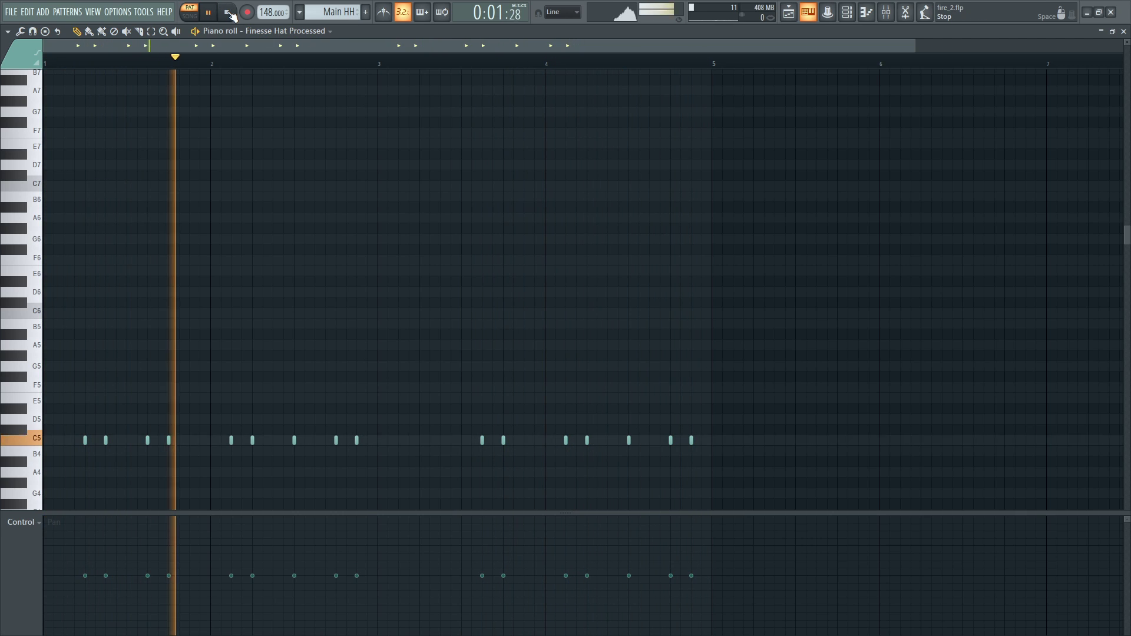
pyautogui.click(230, 13)
pyautogui.click(788, 12)
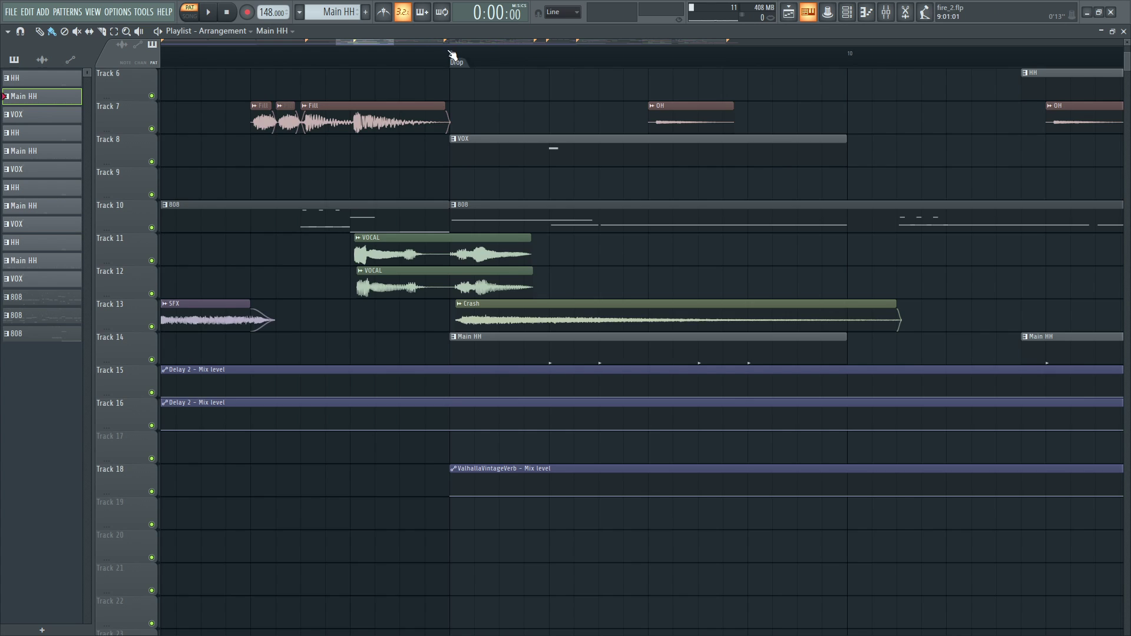
pyautogui.scroll(-8, 450, 55)
pyautogui.scroll(5, 525, 199)
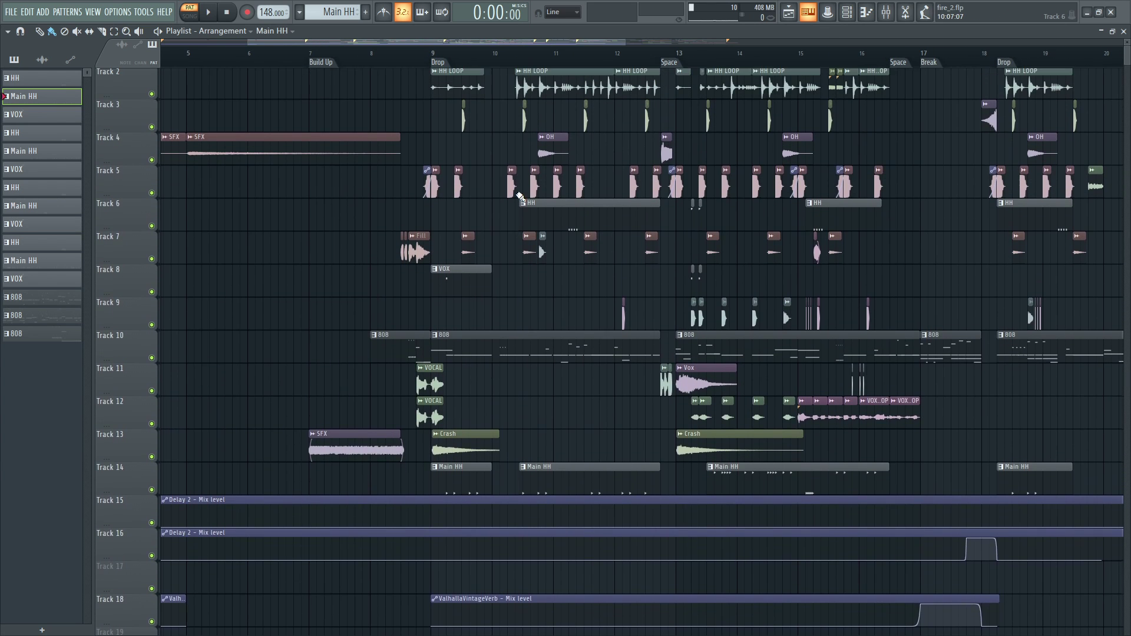
# Inspect the Vox sample on Track 7 in bar 10 and the OH and Vox clips on Track 4 leading to the Space marker.
pyautogui.doubleClick(541, 283)
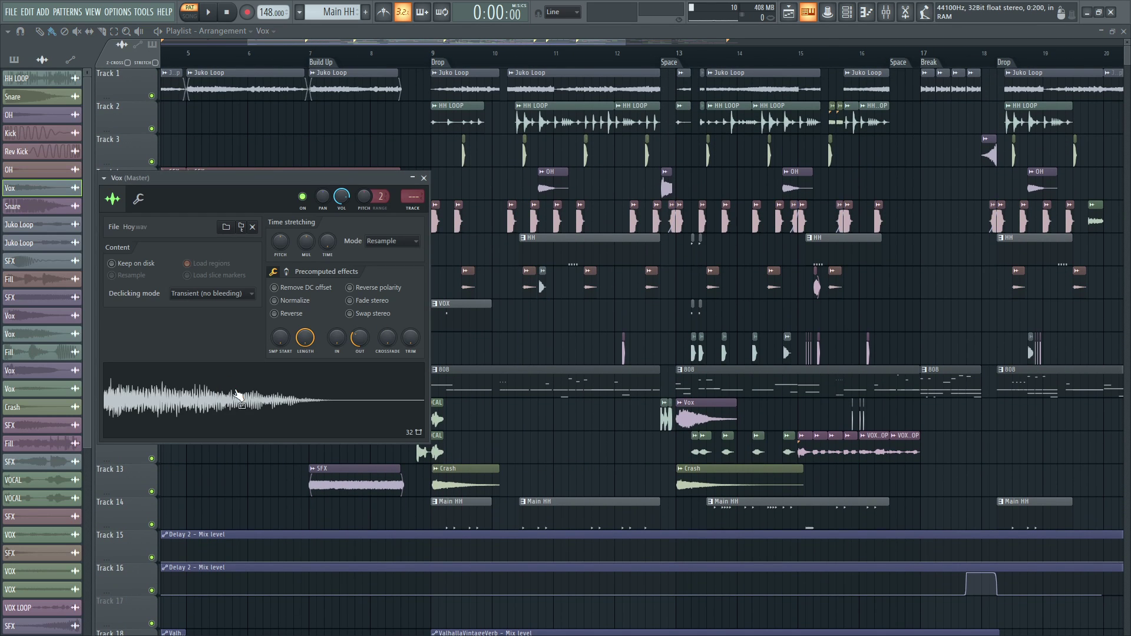
pyautogui.click(552, 183)
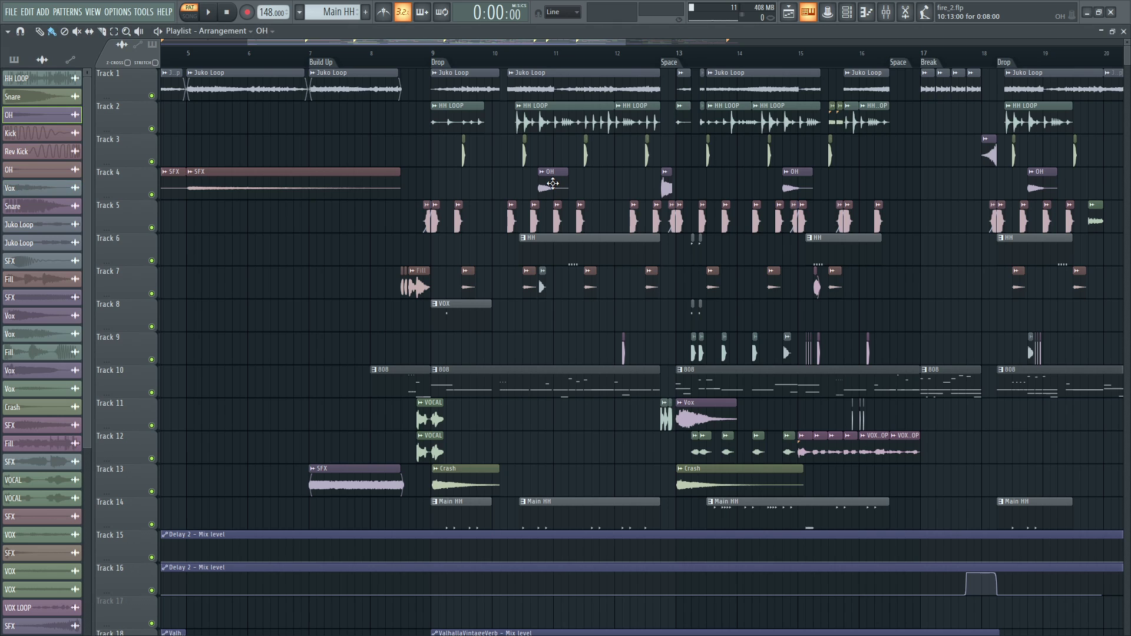
pyautogui.doubleClick(665, 180)
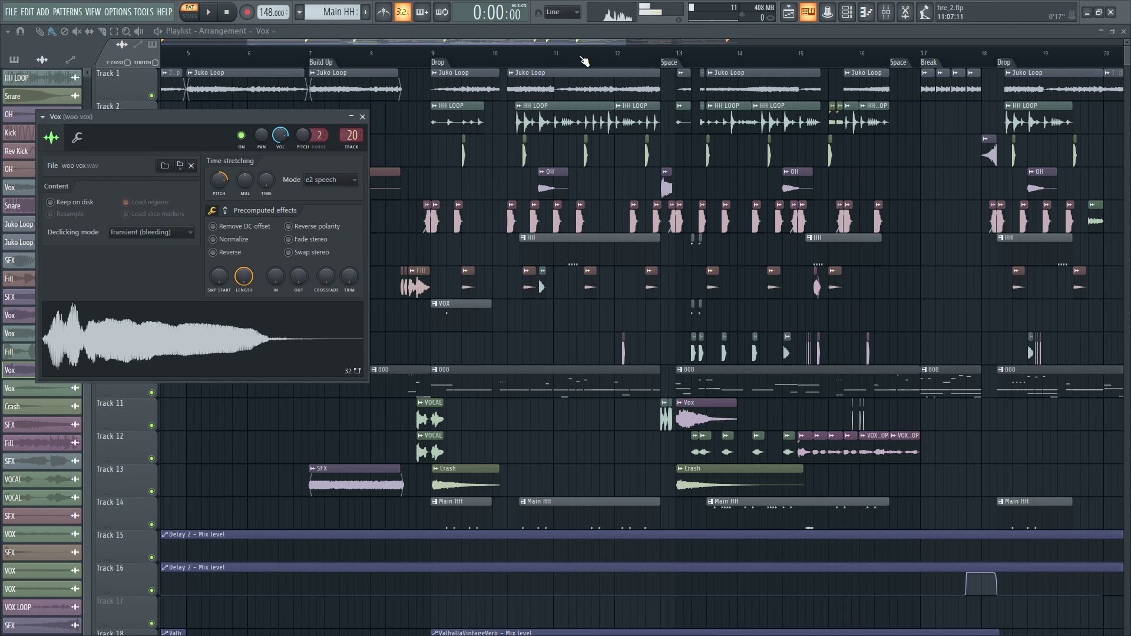
# Inspect the Snare clip's sample on Track 9 in bar 12 and preview it several times.
pyautogui.scroll(2, 598, 61)
pyautogui.scroll(2, 598, 61)
pyautogui.doubleClick(687, 348)
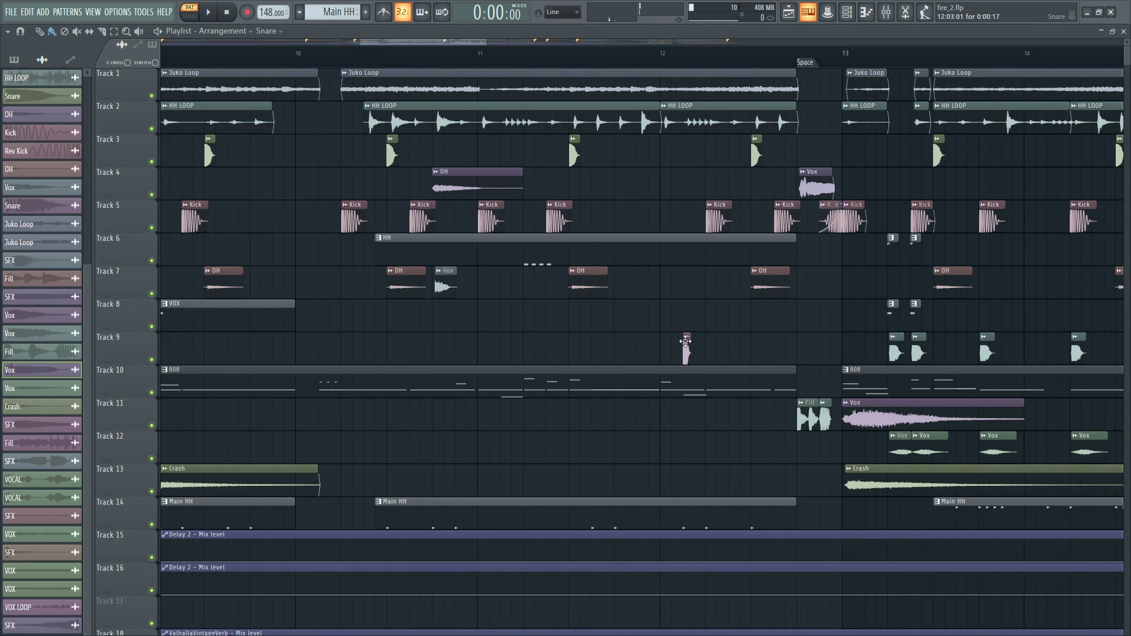
pyautogui.click(213, 305)
pyautogui.click(212, 306)
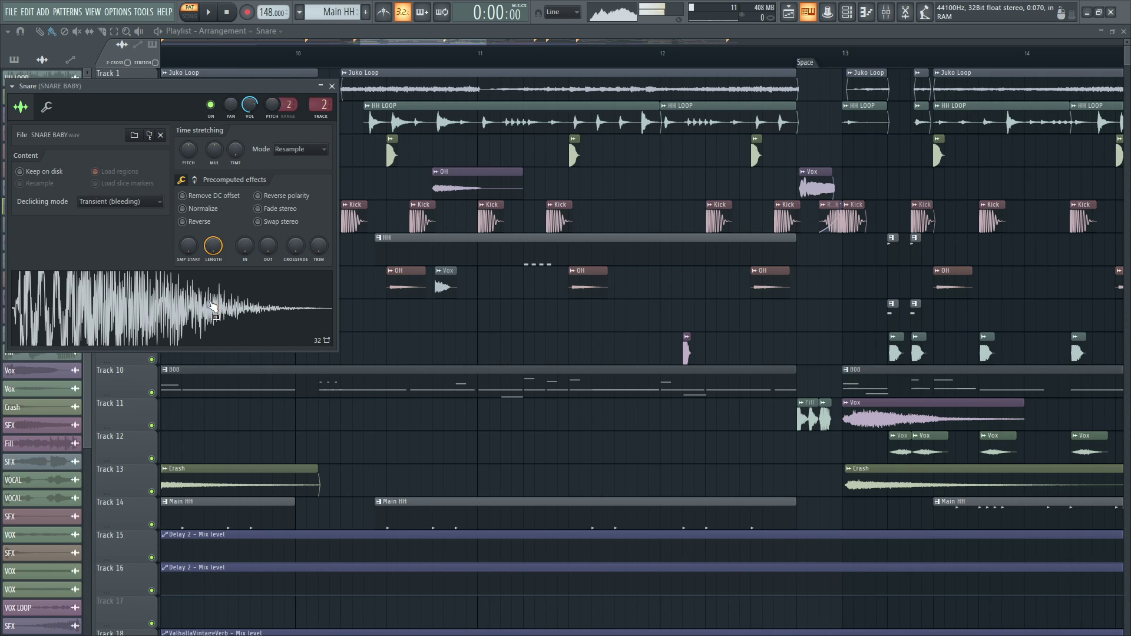
pyautogui.click(212, 305)
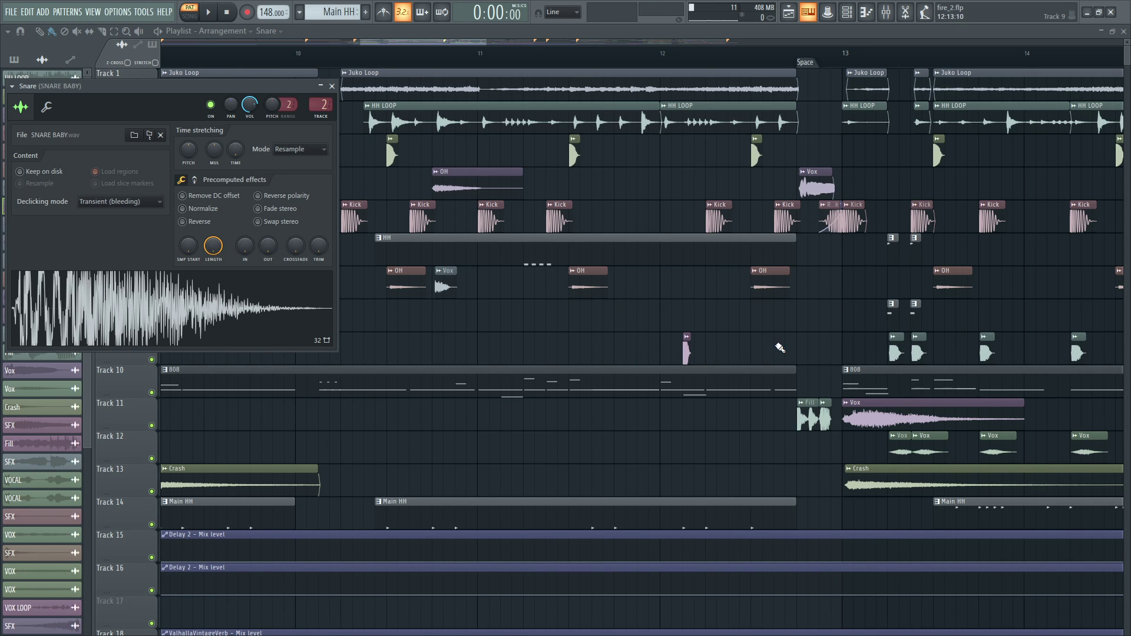
# Switch playback to song mode and play the arrangement from bar 10 into bar 12 to hear the added snare.
pyautogui.moveTo(446, 42); pyautogui.dragTo(373, 43)
pyautogui.click(364, 53)
pyautogui.press('l')
pyautogui.press('space')
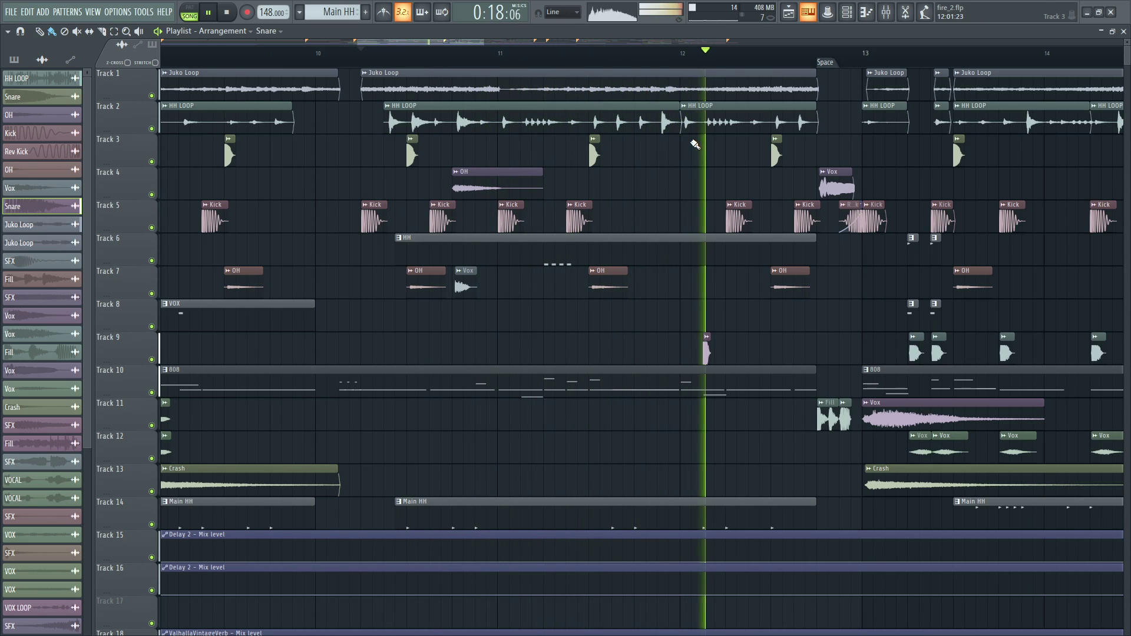
pyautogui.press('space')
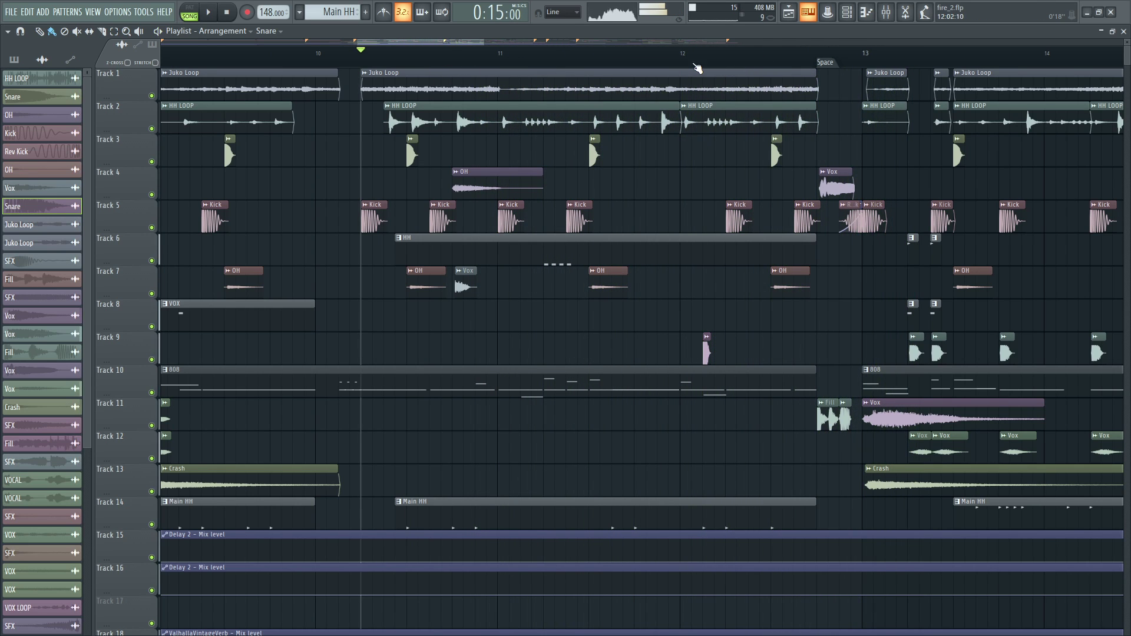
# Play the arrangement from the Space section before bar 13 into bar 14, and stop playback.
pyautogui.moveTo(380, 40); pyautogui.dragTo(429, 44)
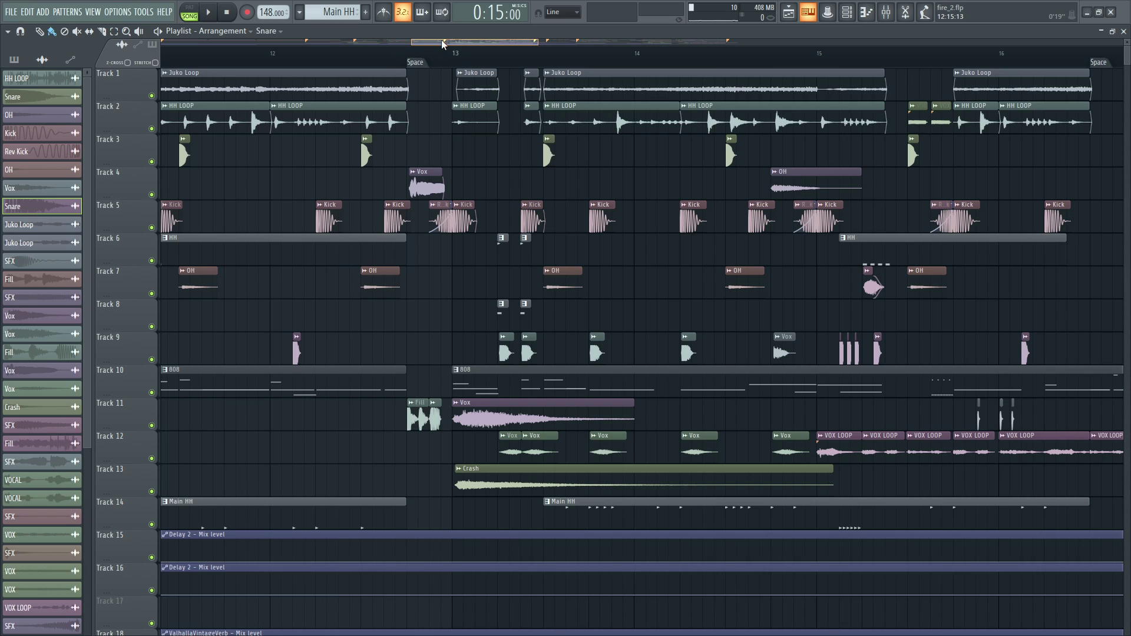
pyautogui.moveTo(444, 43); pyautogui.dragTo(433, 40)
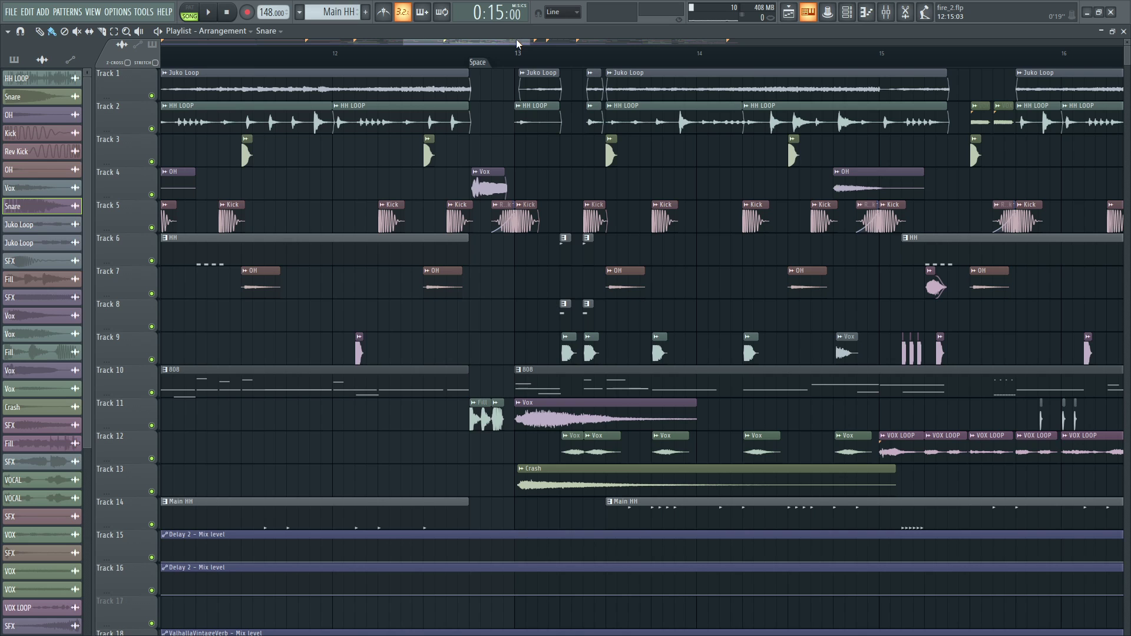
pyautogui.moveTo(533, 41); pyautogui.dragTo(482, 41)
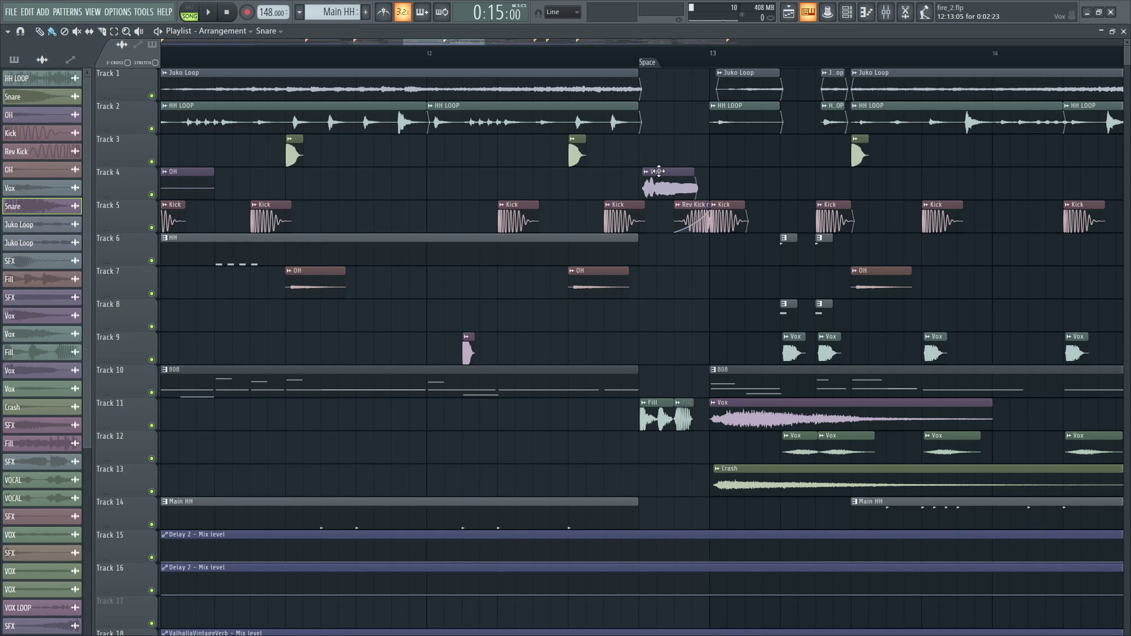
pyautogui.moveTo(428, 41); pyautogui.dragTo(447, 42)
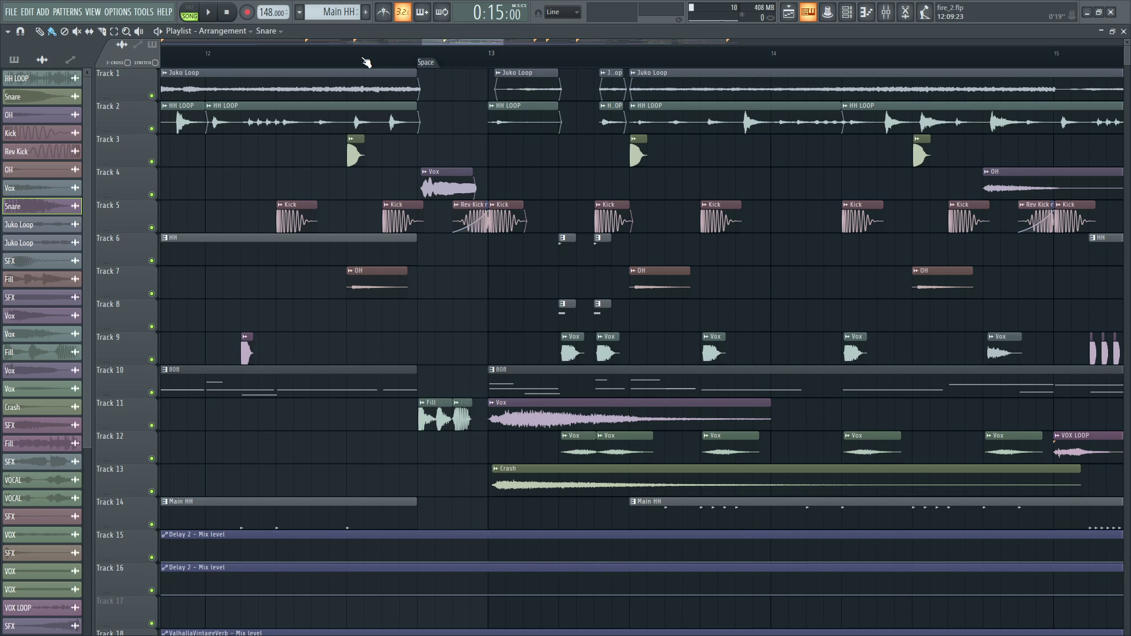
pyautogui.scroll(4, 426, 40)
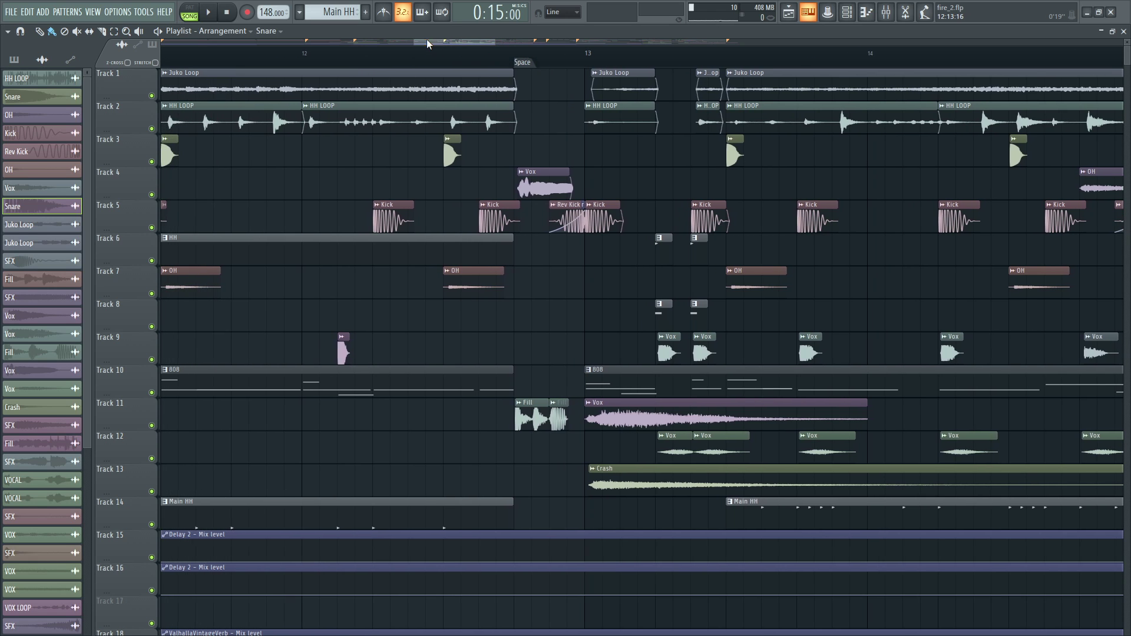
pyautogui.scroll(2, 571, 65)
pyautogui.press('space')
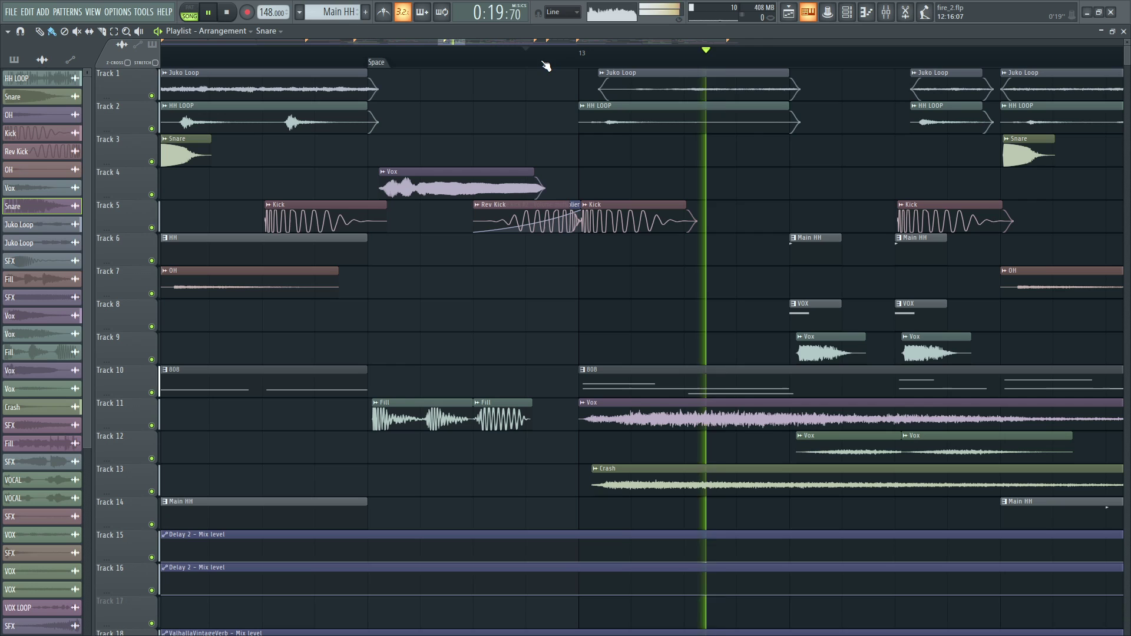
pyautogui.moveTo(466, 41); pyautogui.dragTo(601, 44)
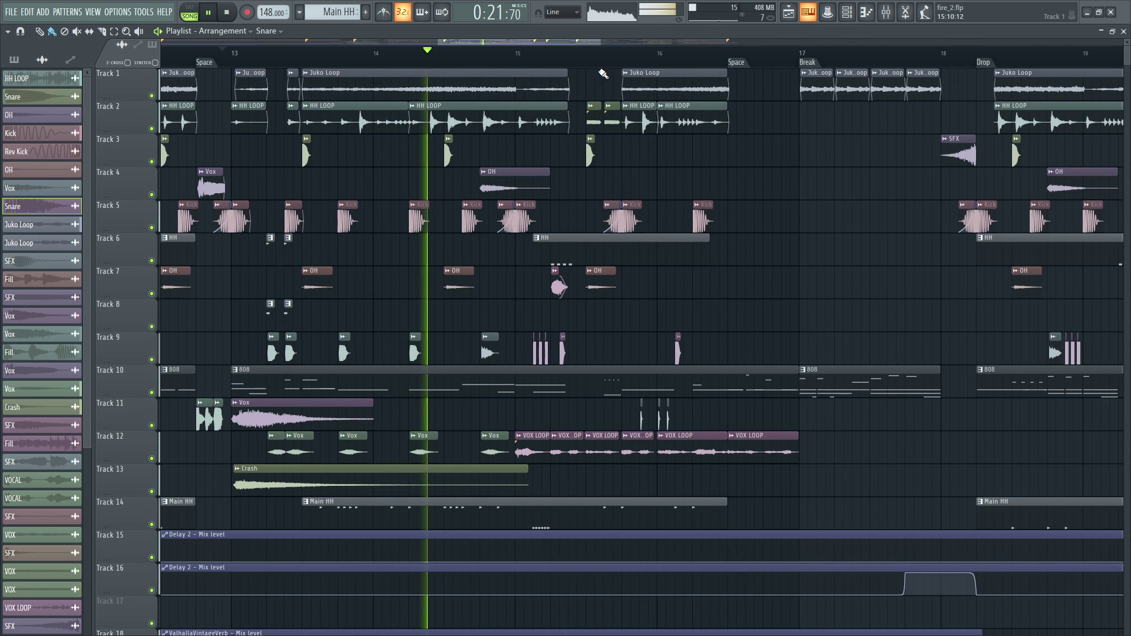
pyautogui.press('space')
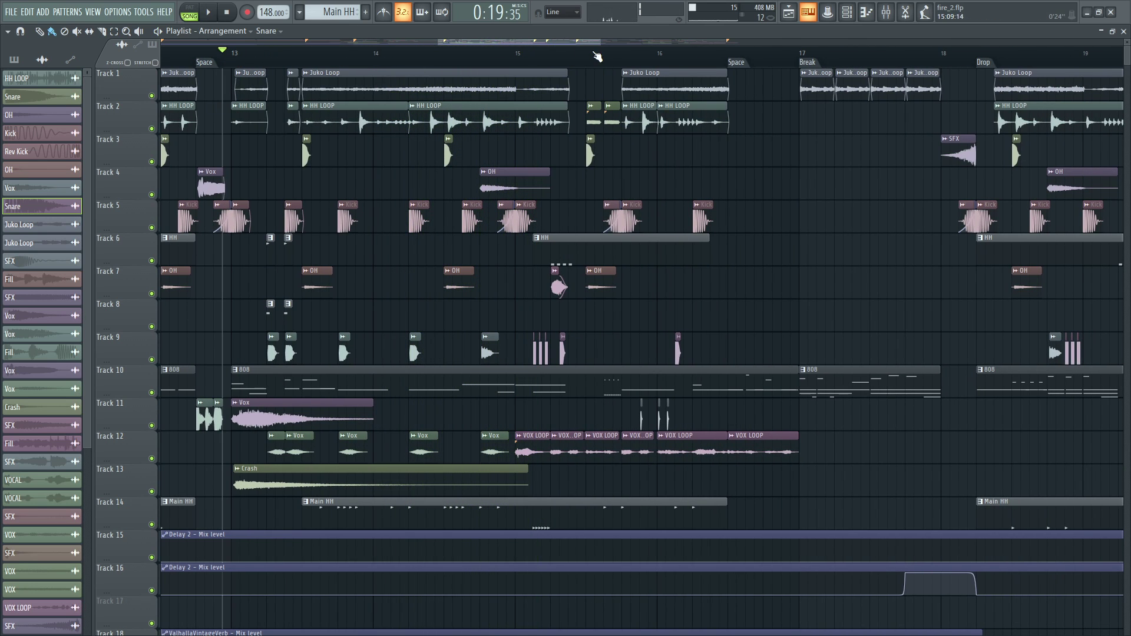
# Inspect the Fill sample on Track 11 at the Space marker, show its mixer insert and return to the playlist.
pyautogui.moveTo(571, 40); pyautogui.dragTo(525, 44)
pyautogui.scroll(-2, 477, 206)
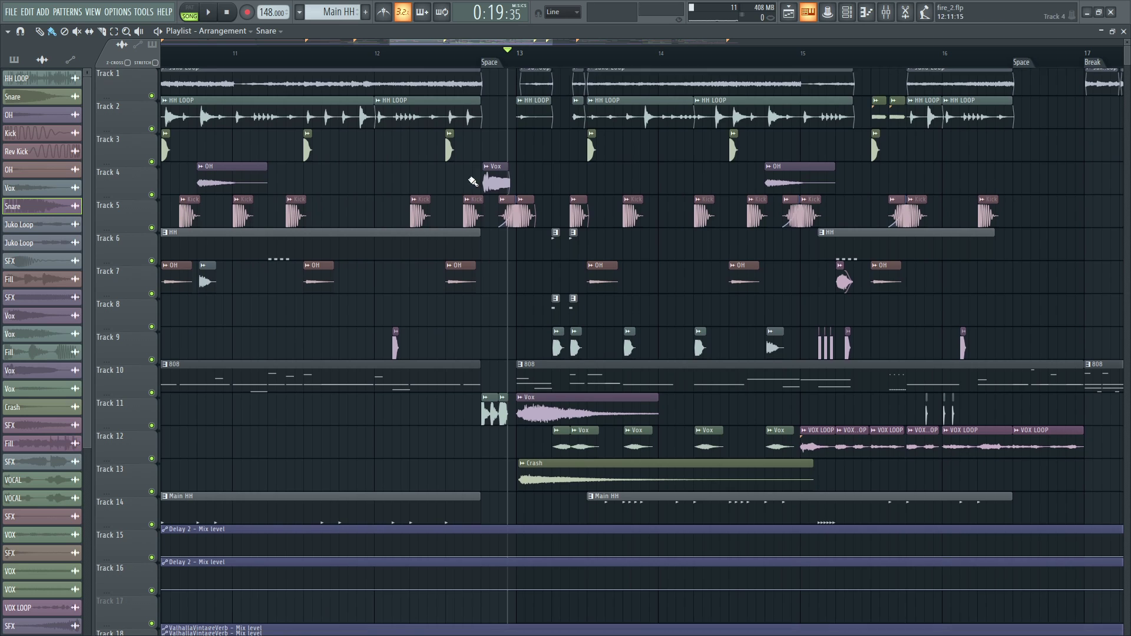
pyautogui.click(490, 349)
pyautogui.doubleClick(490, 349)
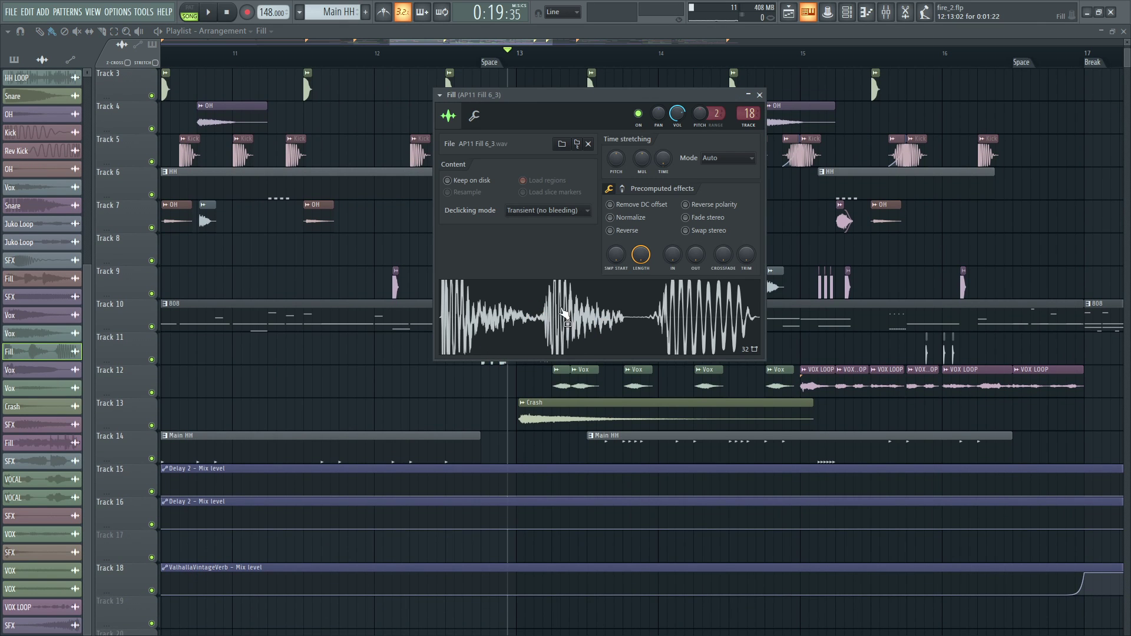
pyautogui.click(885, 12)
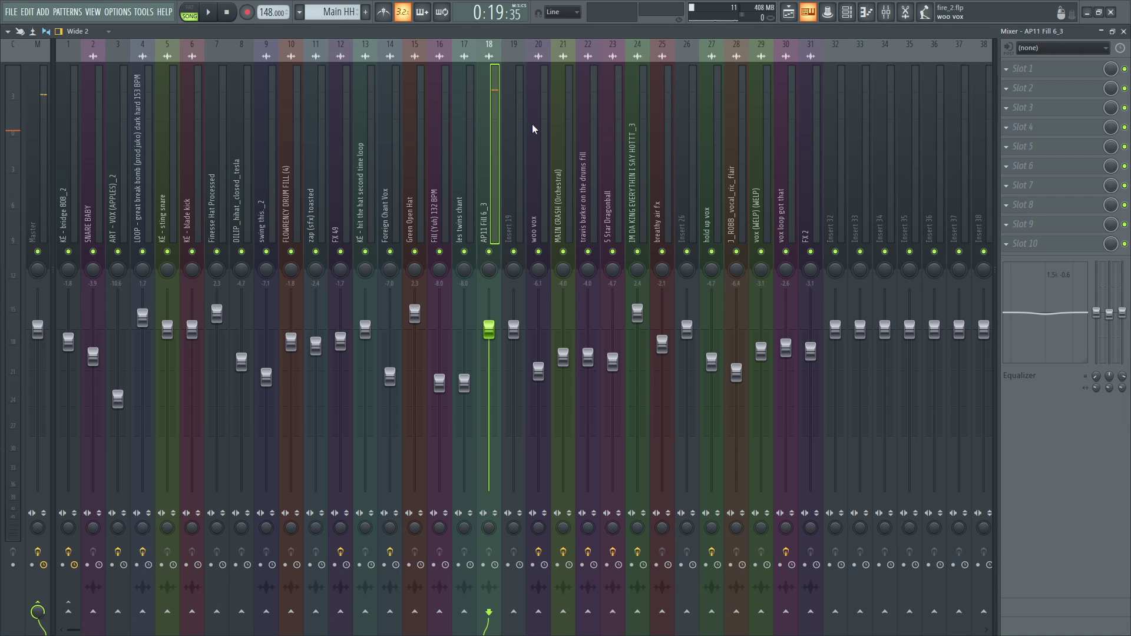
pyautogui.click(789, 11)
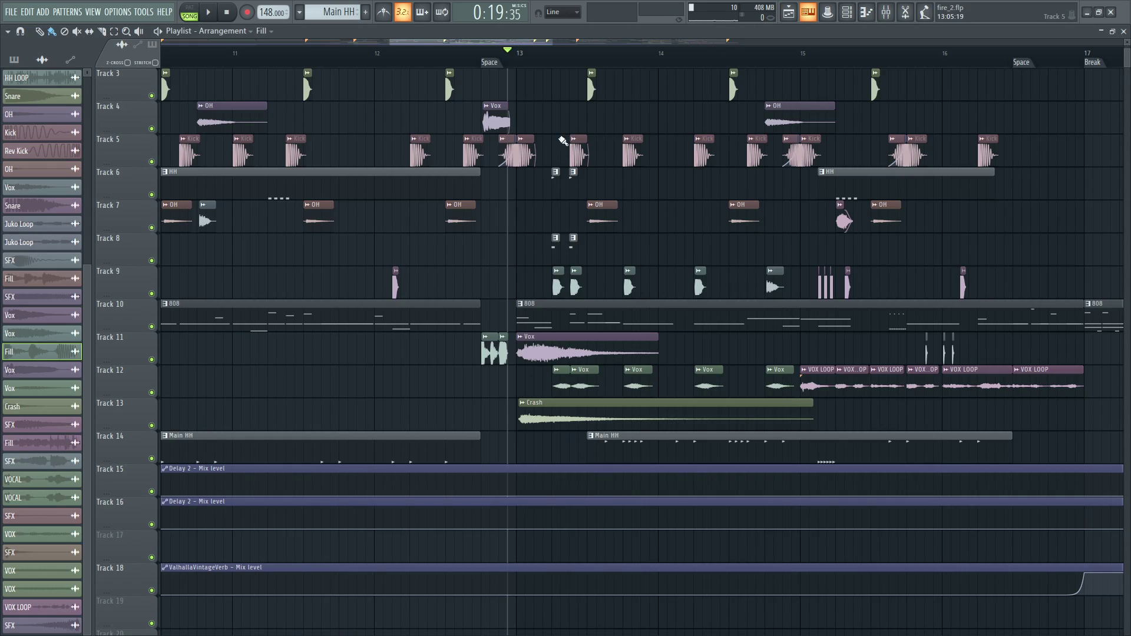
# Inspect the woo vox sample on Track 4 at the Space marker, review its mixer insert's effects and equalizer, and return to the playlist.
pyautogui.doubleClick(495, 114)
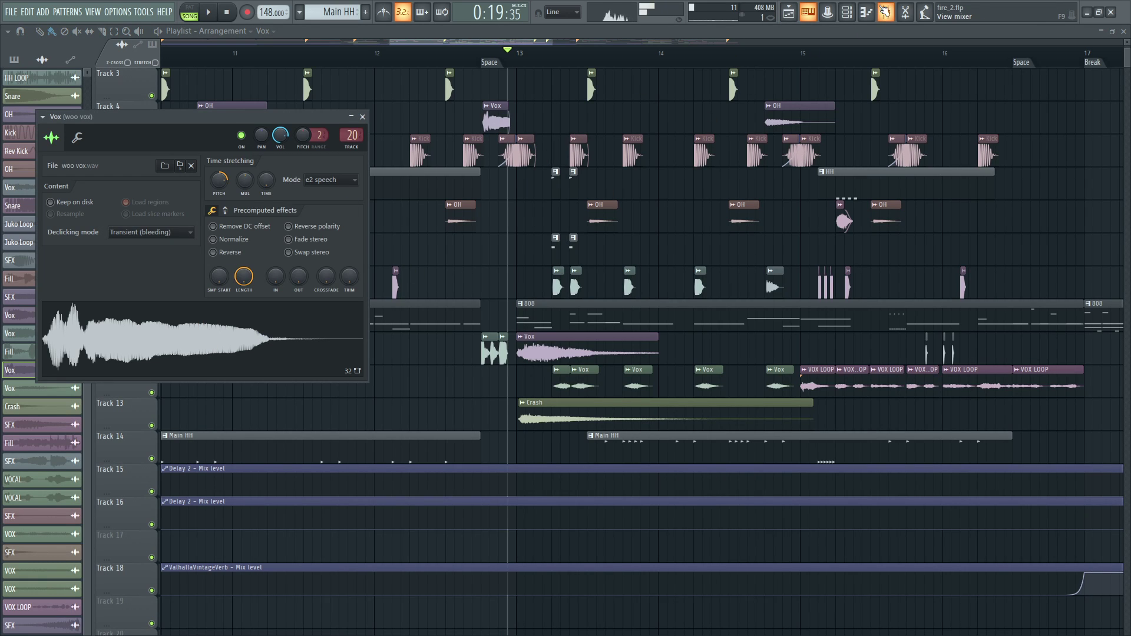
pyautogui.click(886, 12)
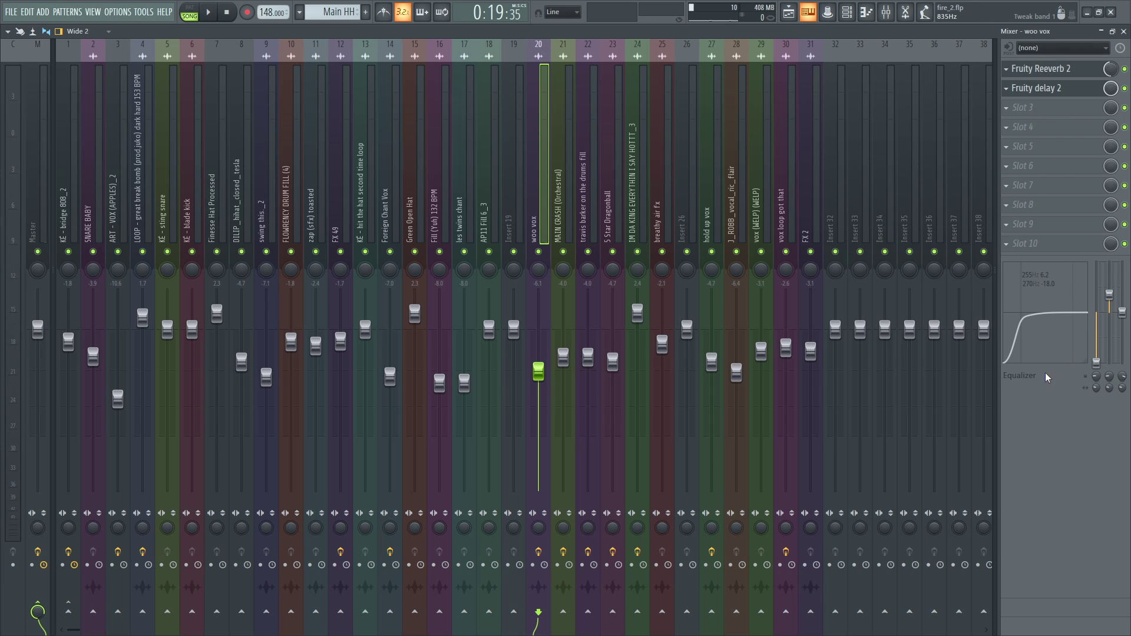
pyautogui.click(789, 11)
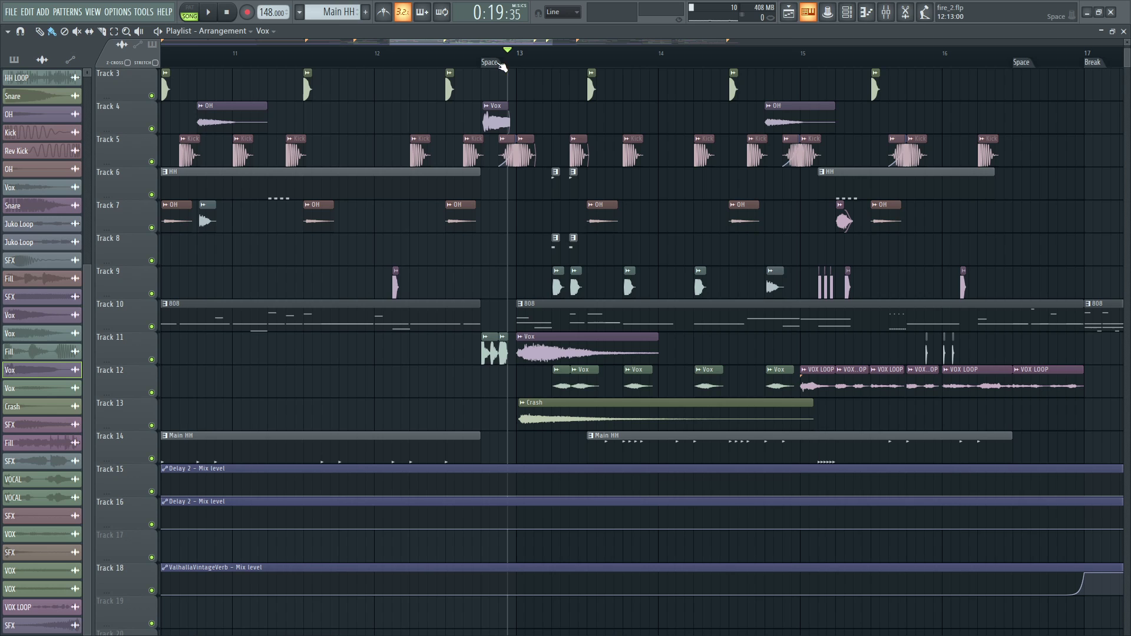
# Examine the clips around bar 13, inspect the Vox sample starting there on Track 11, and close its settings.
pyautogui.scroll(2, 463, 242)
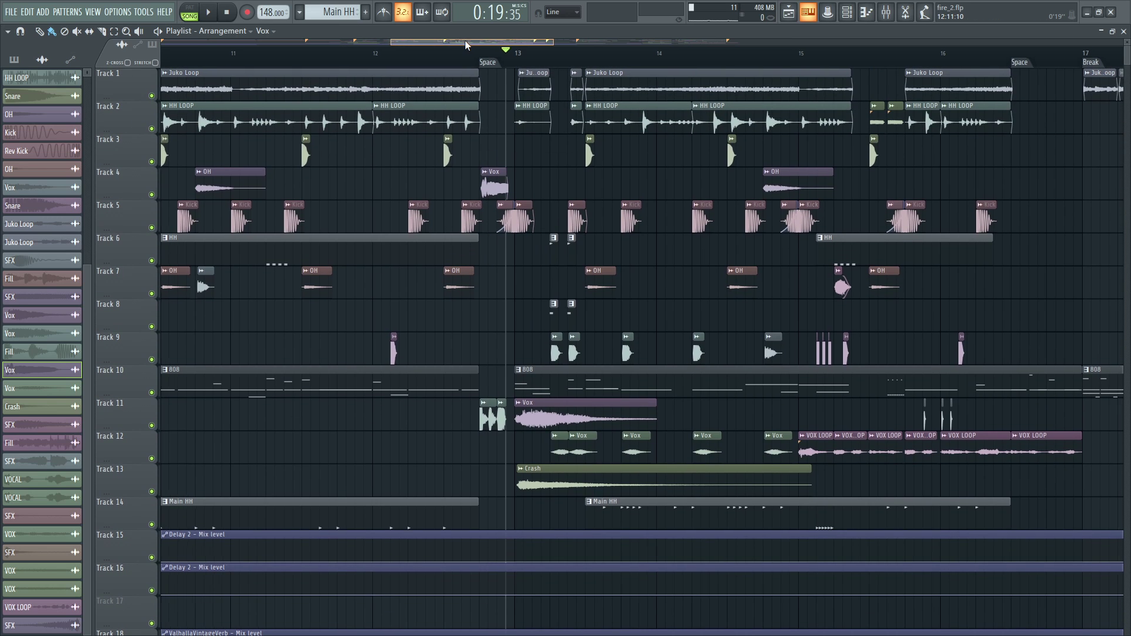
pyautogui.moveTo(465, 40); pyautogui.dragTo(470, 50)
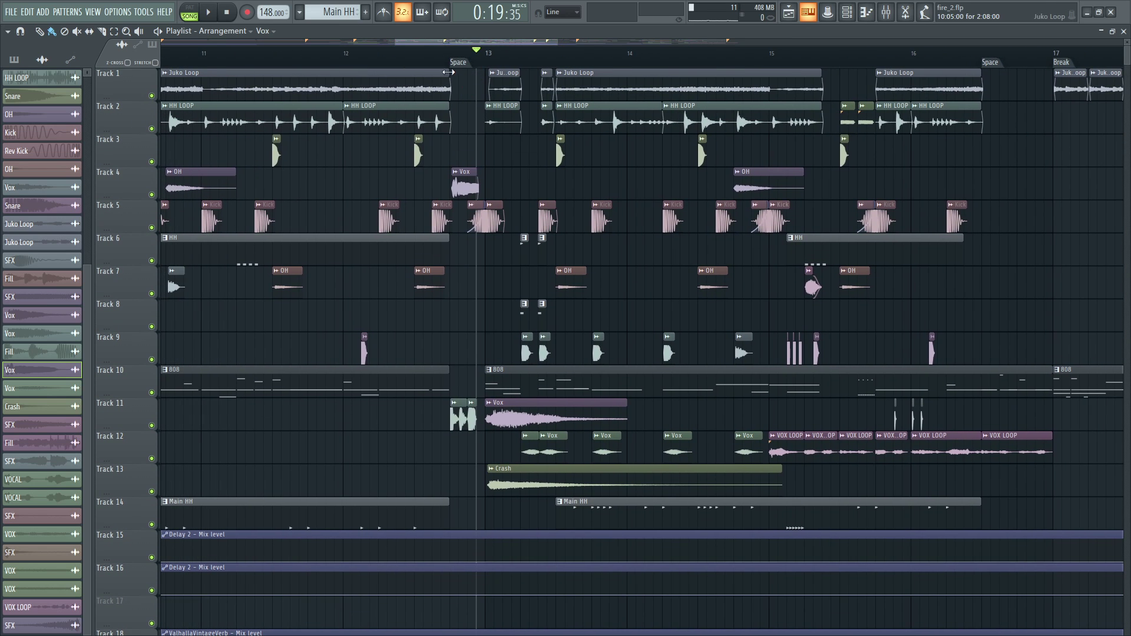
pyautogui.scroll(4, 489, 60)
pyautogui.scroll(4, 490, 60)
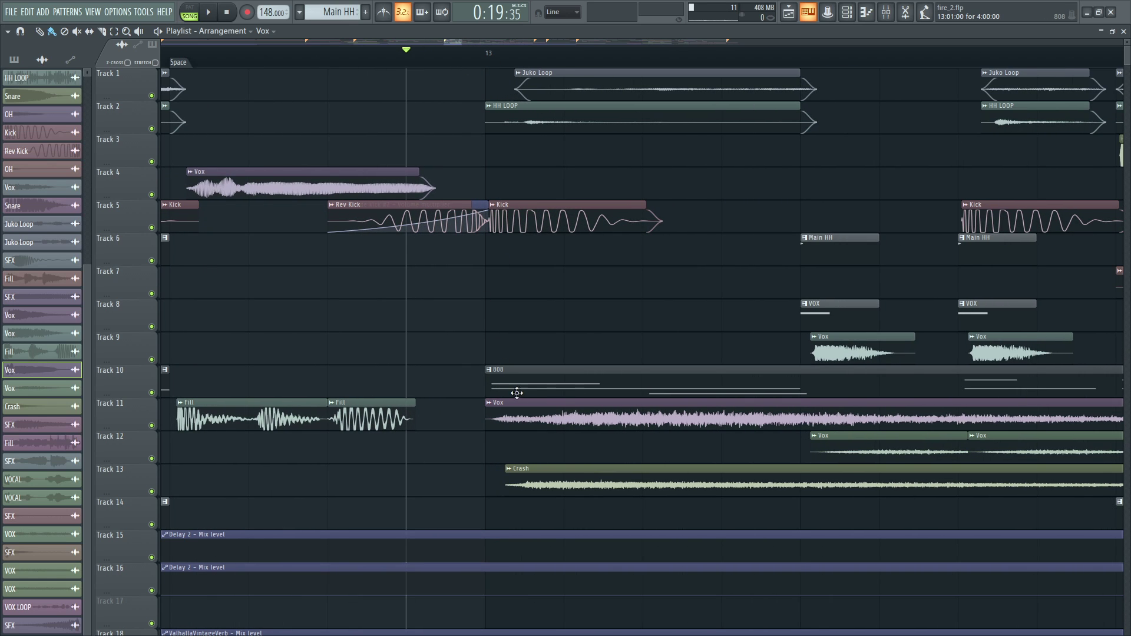
pyautogui.scroll(-6, 436, 56)
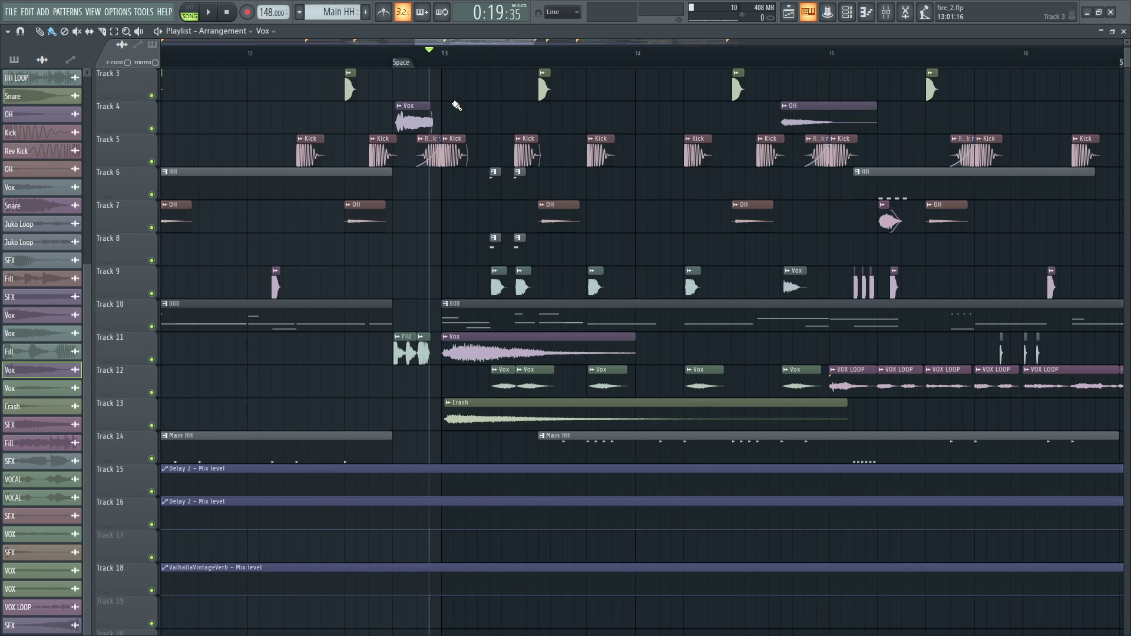
pyautogui.doubleClick(453, 356)
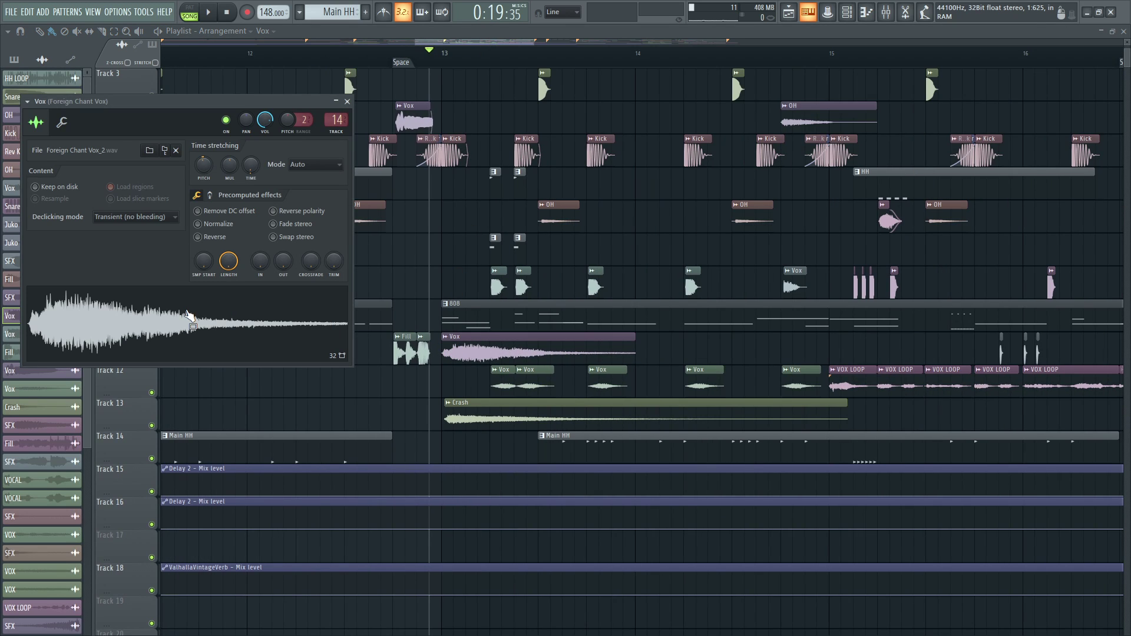
pyautogui.middleClick(447, 54)
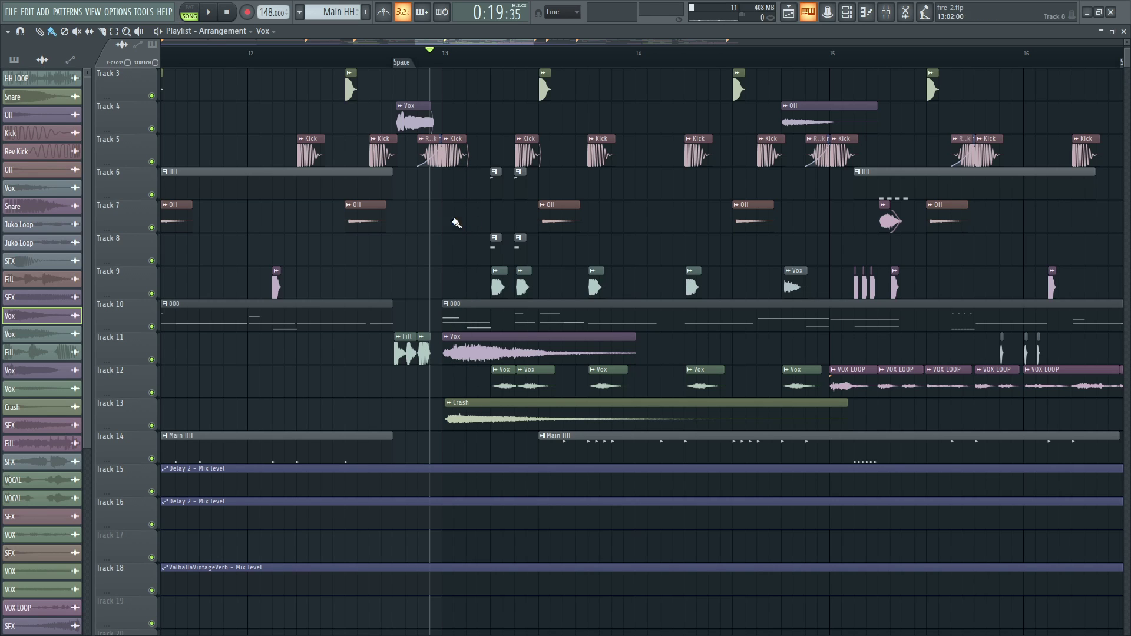
# Play the arrangement from the start of bar 13 and stop playback.
pyautogui.click(443, 59)
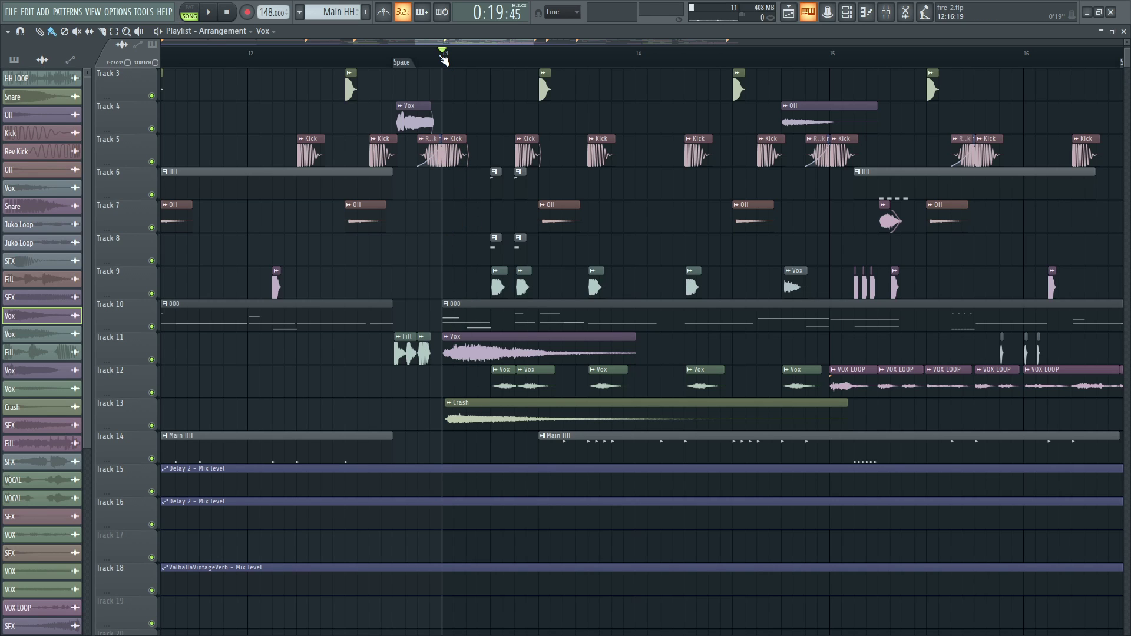
pyautogui.press('space')
pyautogui.press('space')
pyautogui.press('space')
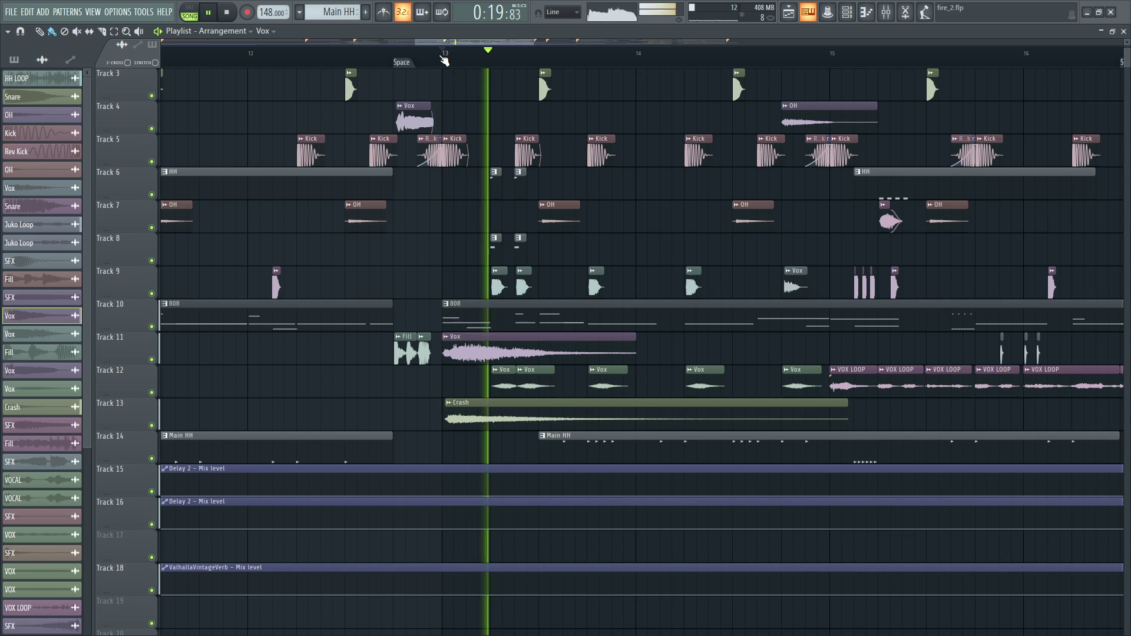
pyautogui.press('space')
pyautogui.scroll(2, 446, 117)
pyautogui.scroll(-5, 447, 165)
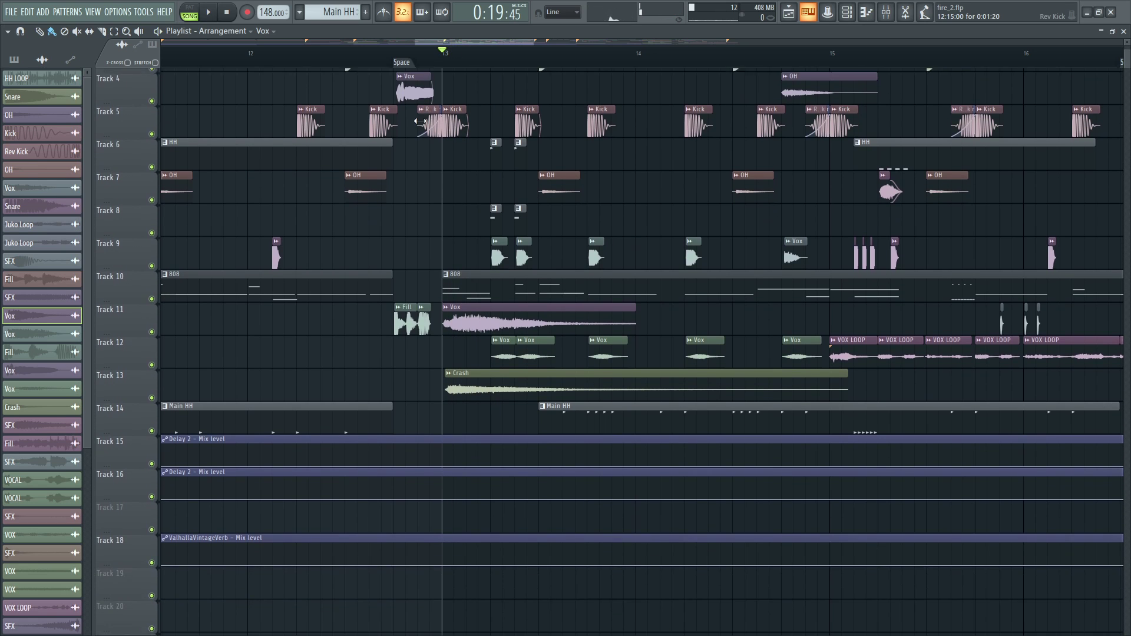
pyautogui.scroll(3, 448, 165)
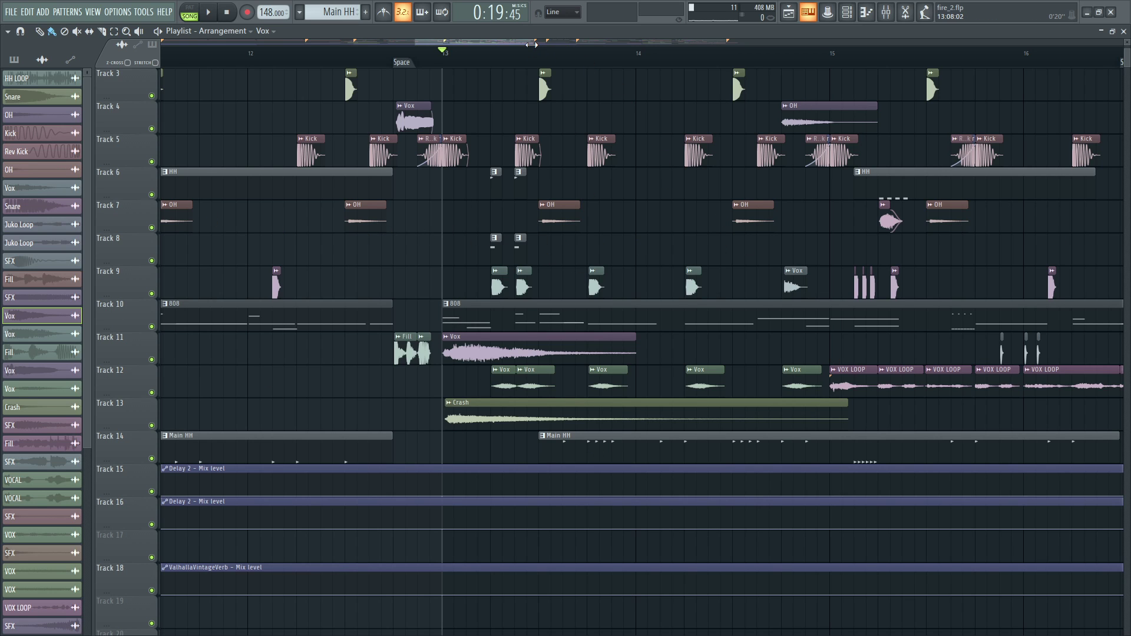
pyautogui.moveTo(532, 45); pyautogui.dragTo(655, 44)
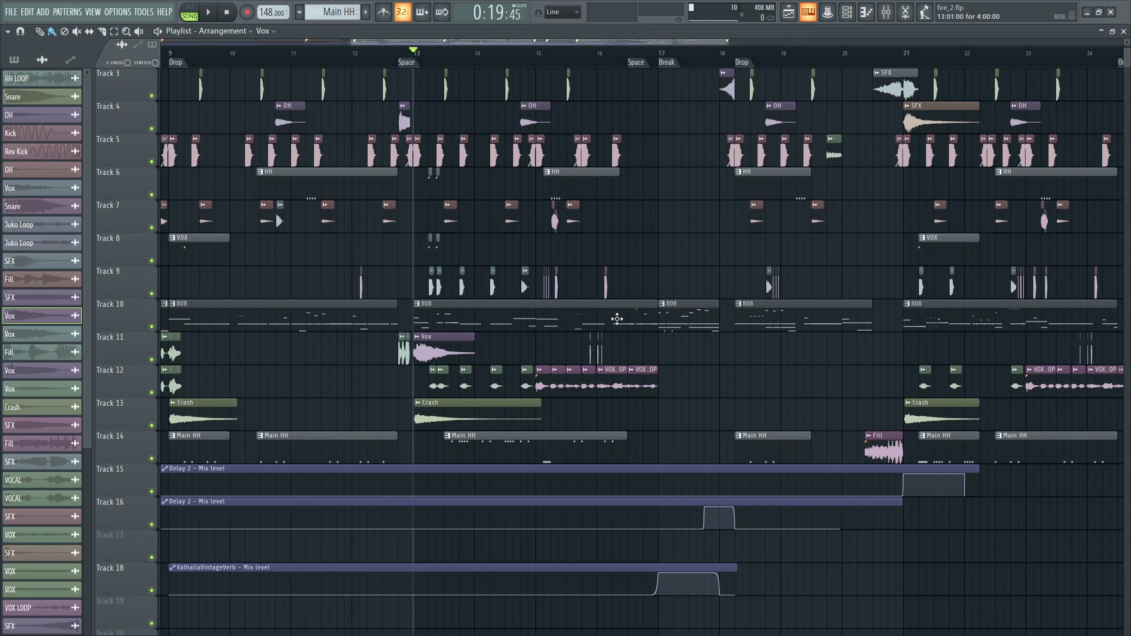
pyautogui.moveTo(589, 38); pyautogui.dragTo(524, 36)
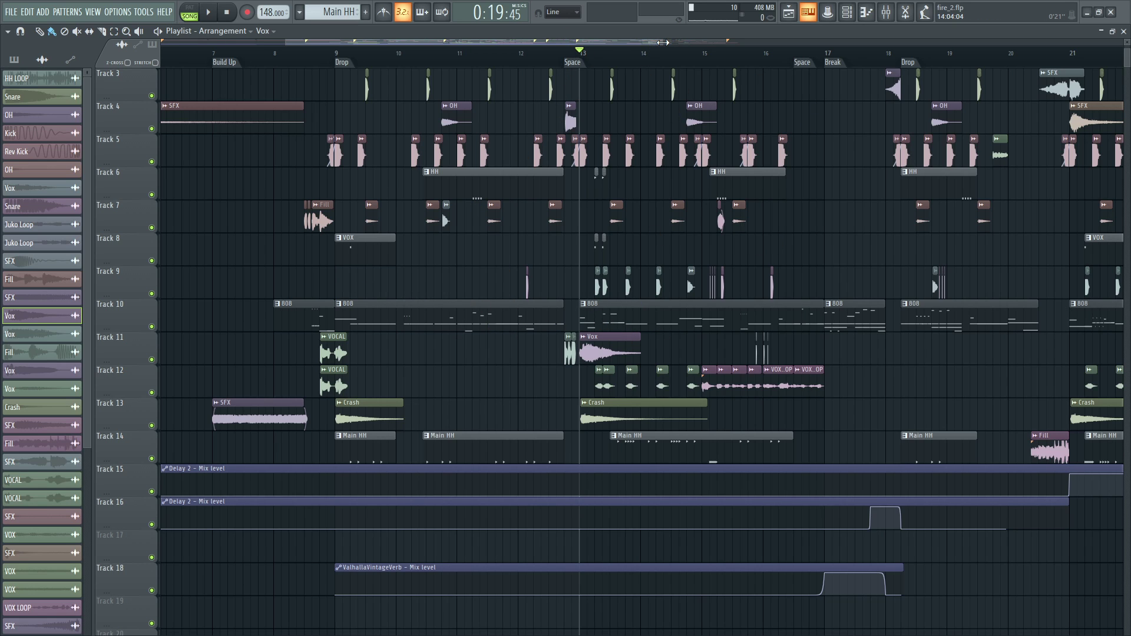
# Examine the clips across the first drop and up to the Break, from about bar 9 to bar 17.
pyautogui.moveTo(663, 42); pyautogui.dragTo(737, 51)
pyautogui.scroll(5, 699, 63)
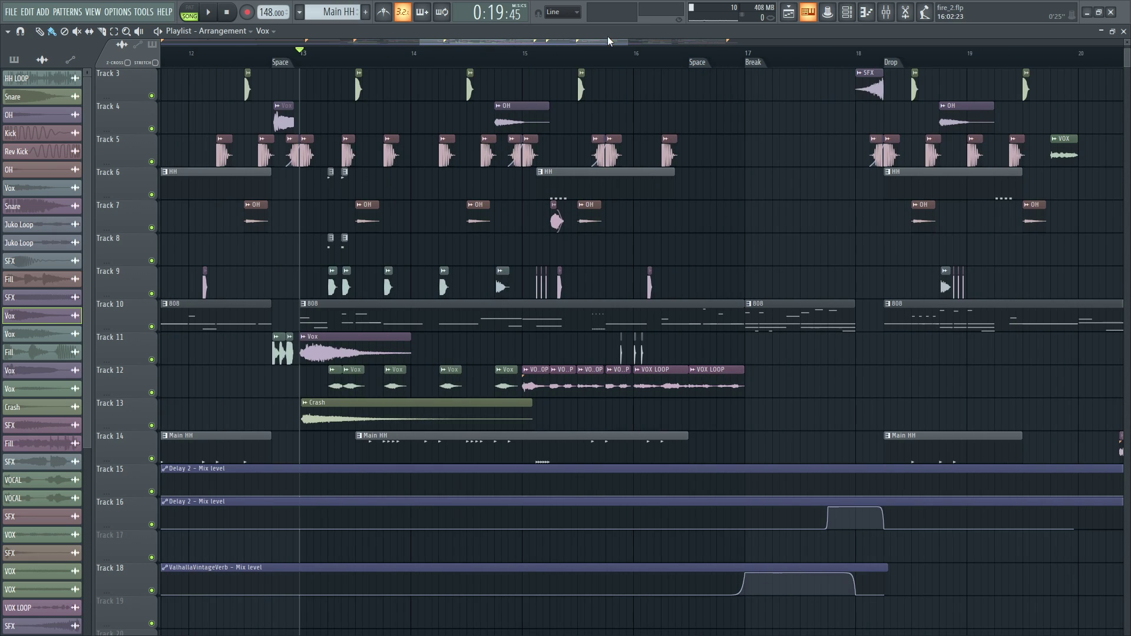
pyautogui.moveTo(608, 39); pyautogui.dragTo(490, 55)
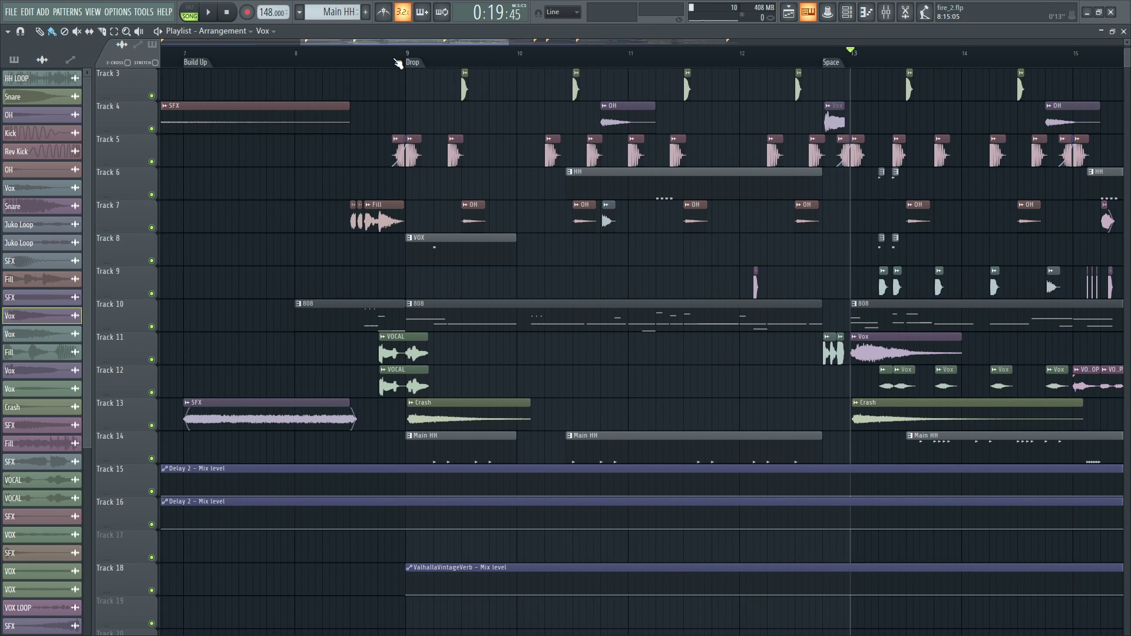
pyautogui.scroll(2, 422, 134)
pyautogui.scroll(5, 404, 57)
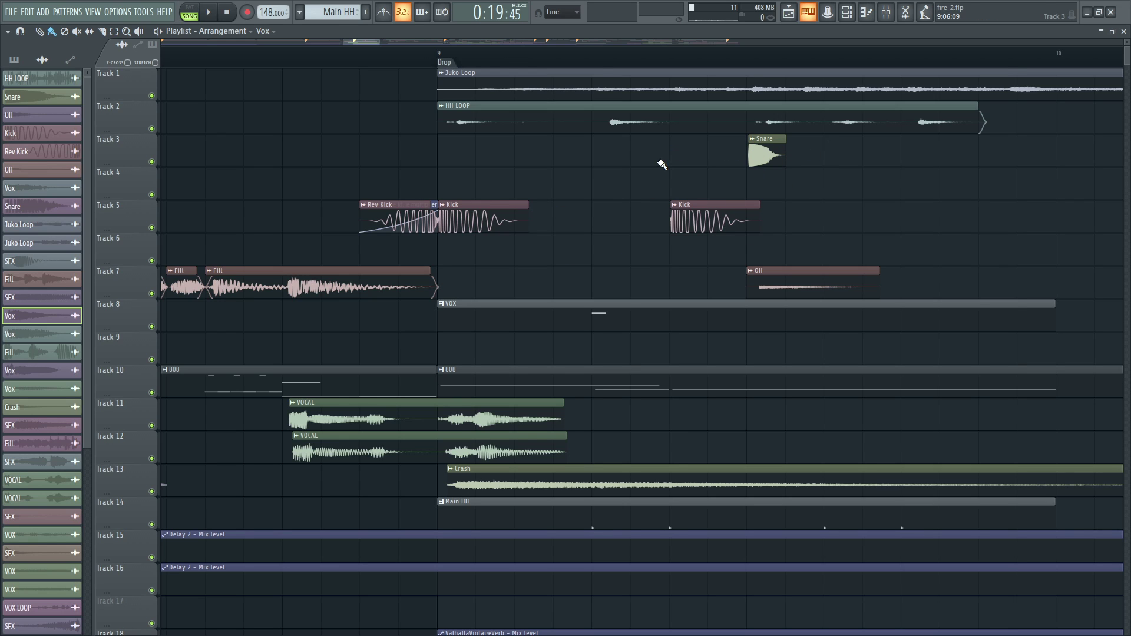
pyautogui.scroll(-4, 557, 193)
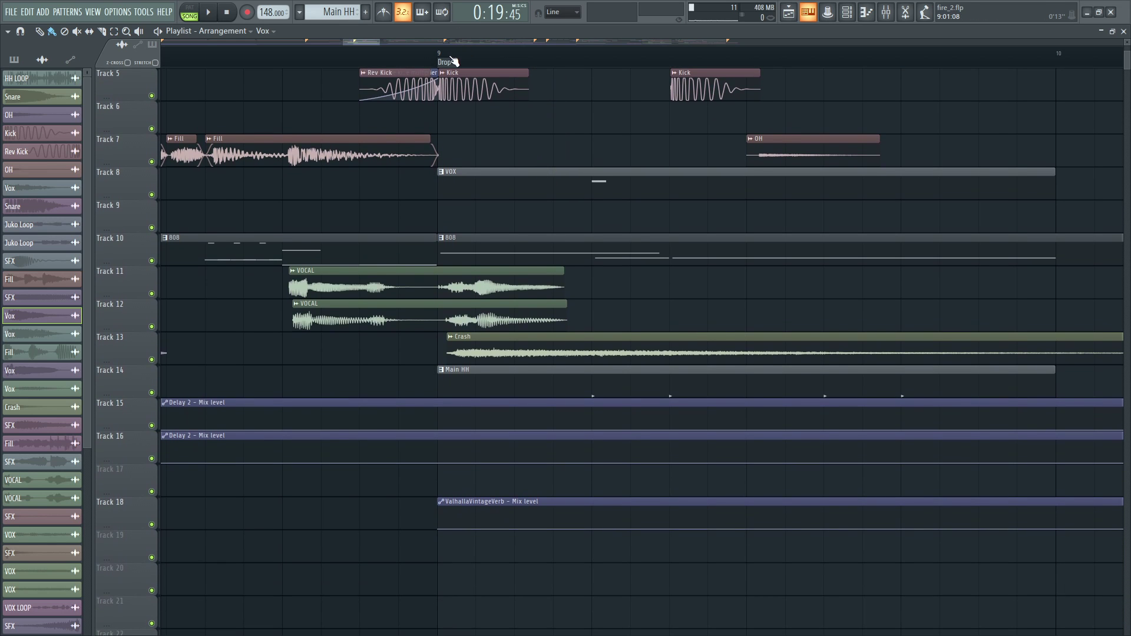
pyautogui.moveTo(380, 40); pyautogui.dragTo(429, 40)
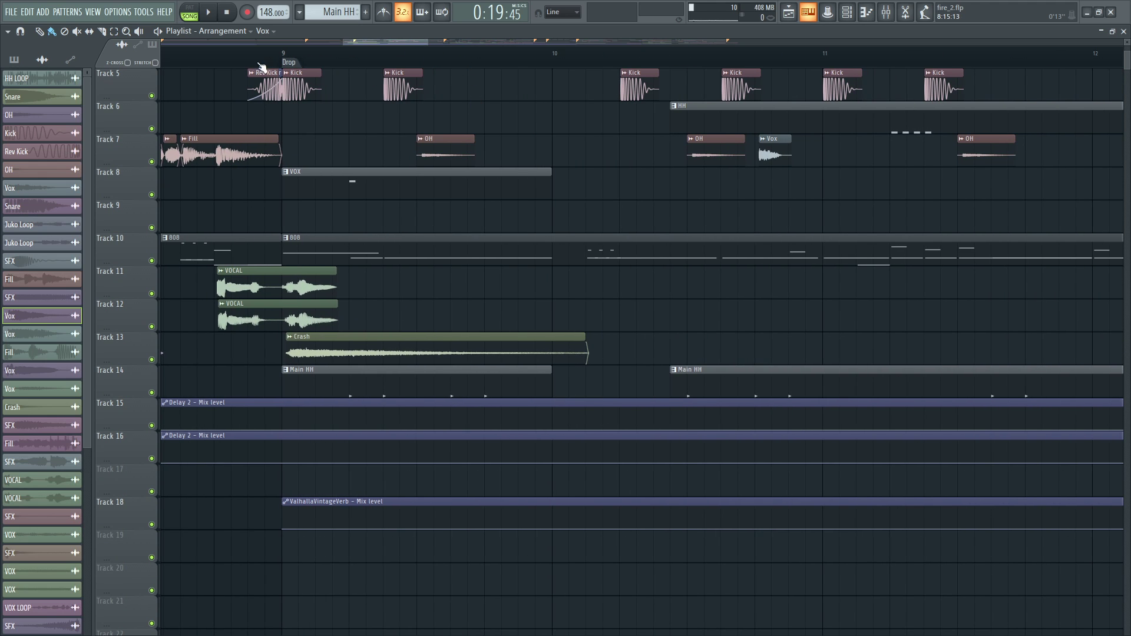
pyautogui.scroll(-4, 282, 65)
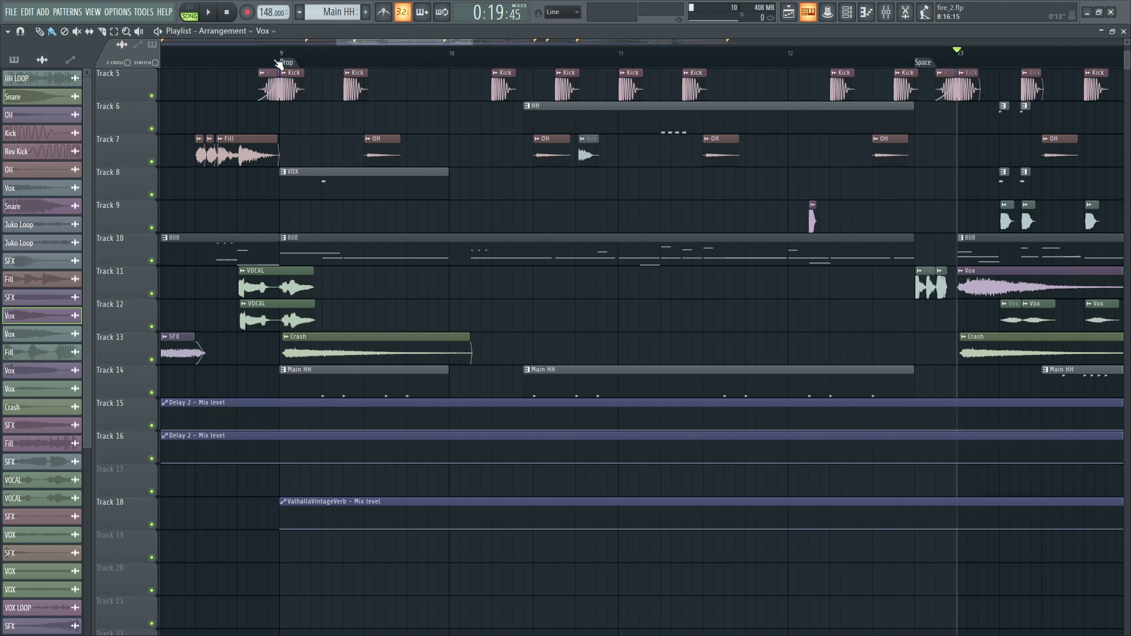
# Inspect the notes of the 808 pattern on Track 10 at the first Drop marker, and return to the playlist.
pyautogui.click(317, 261)
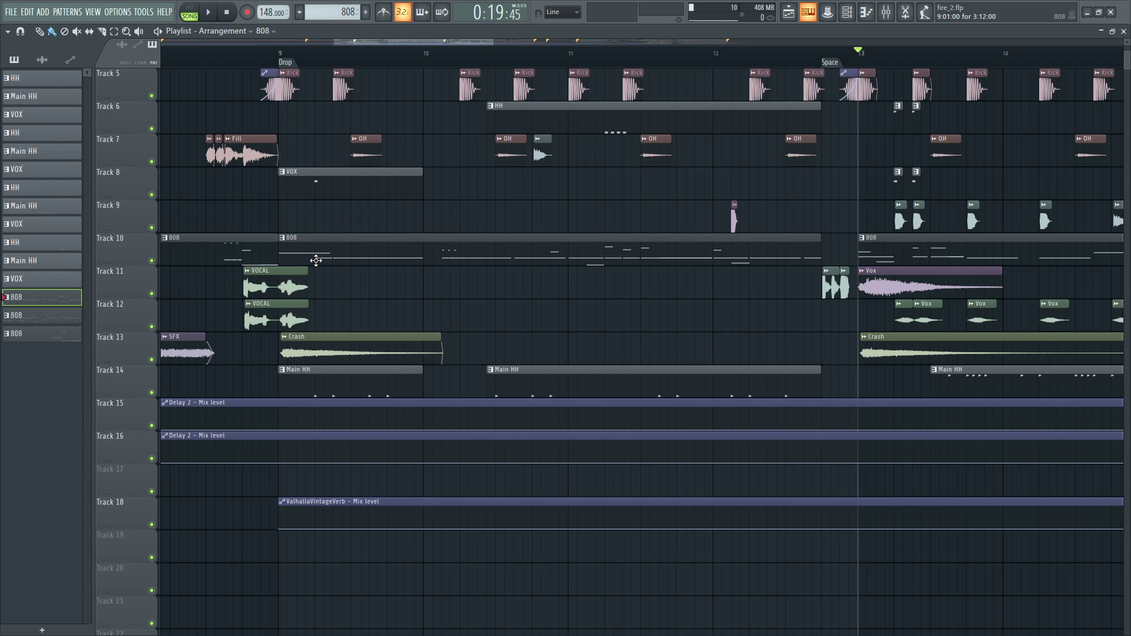
pyautogui.doubleClick(354, 257)
pyautogui.scroll(5, 564, 54)
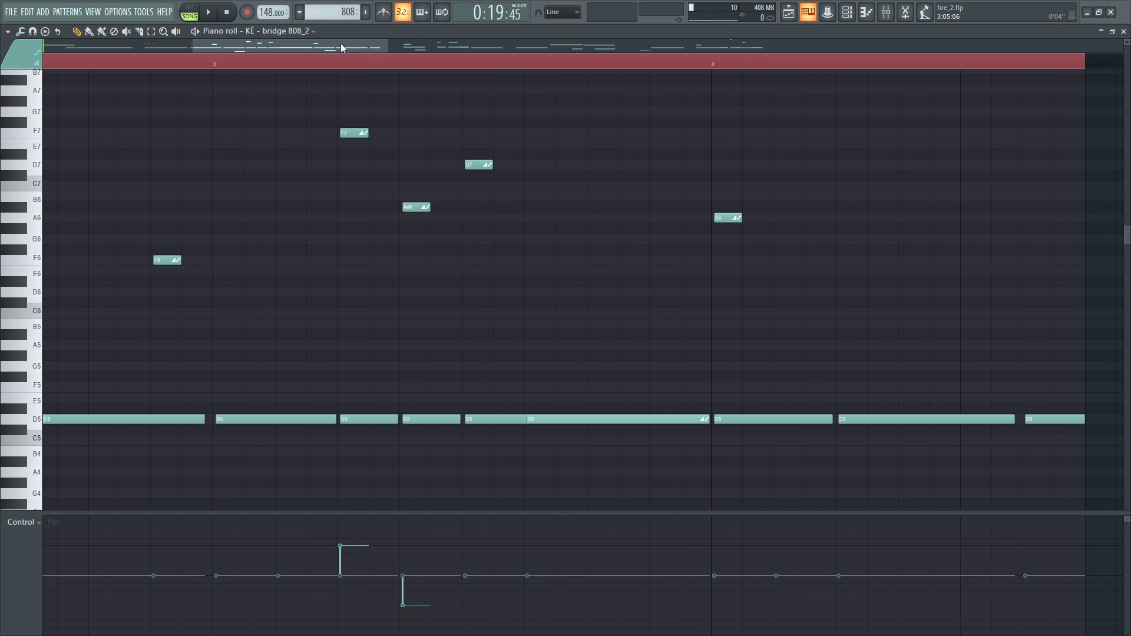
pyautogui.moveTo(341, 44); pyautogui.dragTo(249, 46)
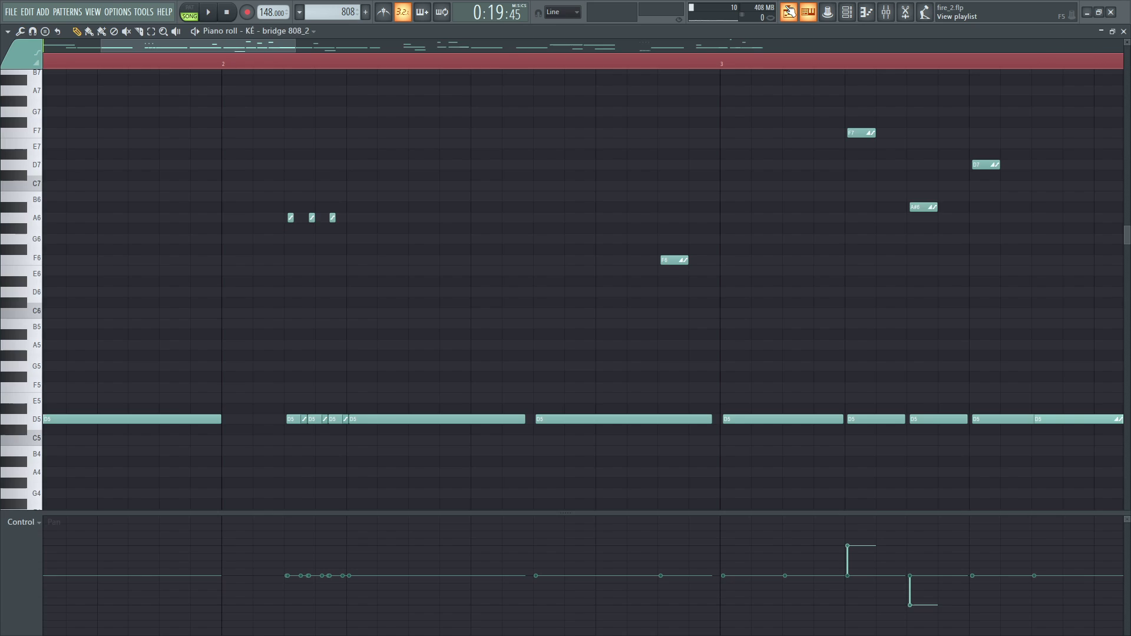
pyautogui.click(789, 12)
# Inspect the perfect breathe Vox sample on Track 12 in bar 13, show its mixer insert and return to the playlist.
pyautogui.scroll(-2, 746, 62)
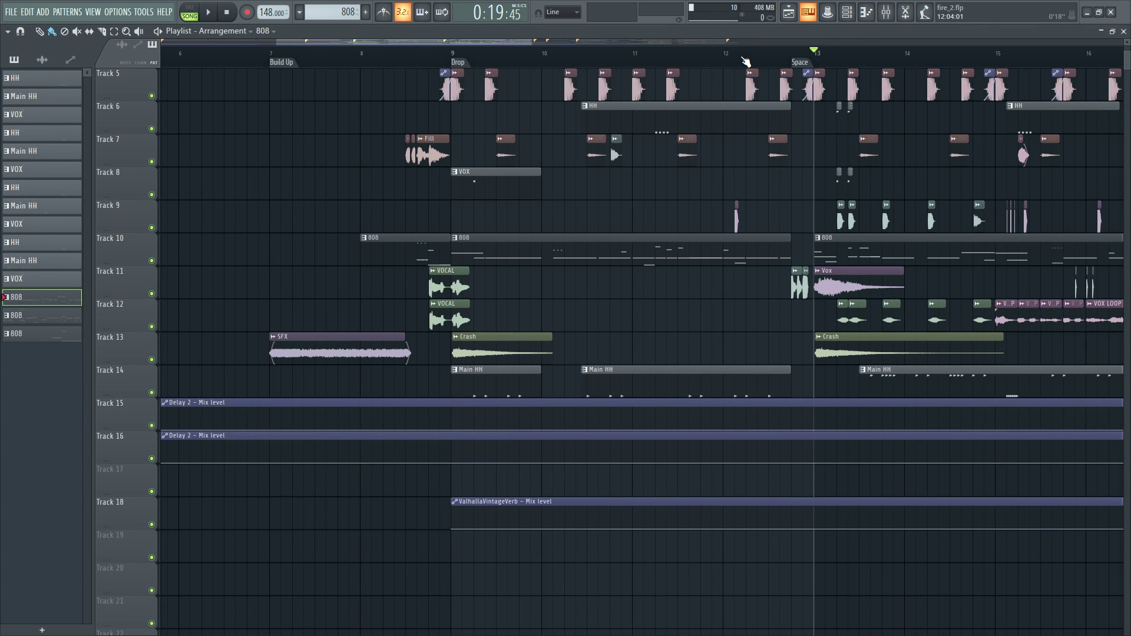
pyautogui.scroll(4, 746, 62)
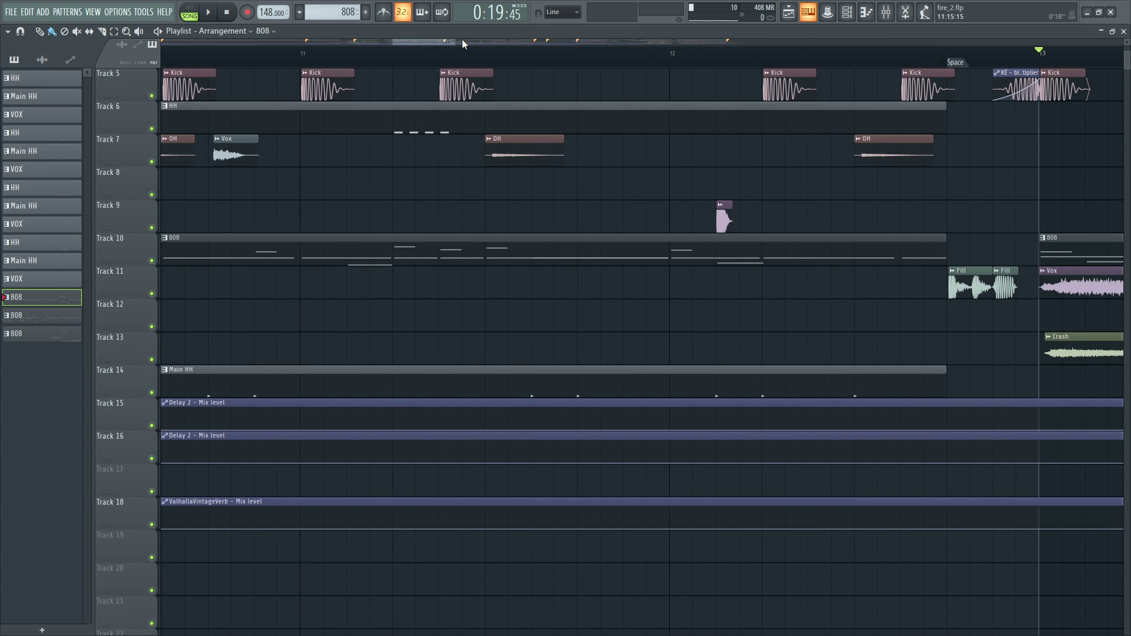
pyautogui.moveTo(433, 42); pyautogui.dragTo(471, 48)
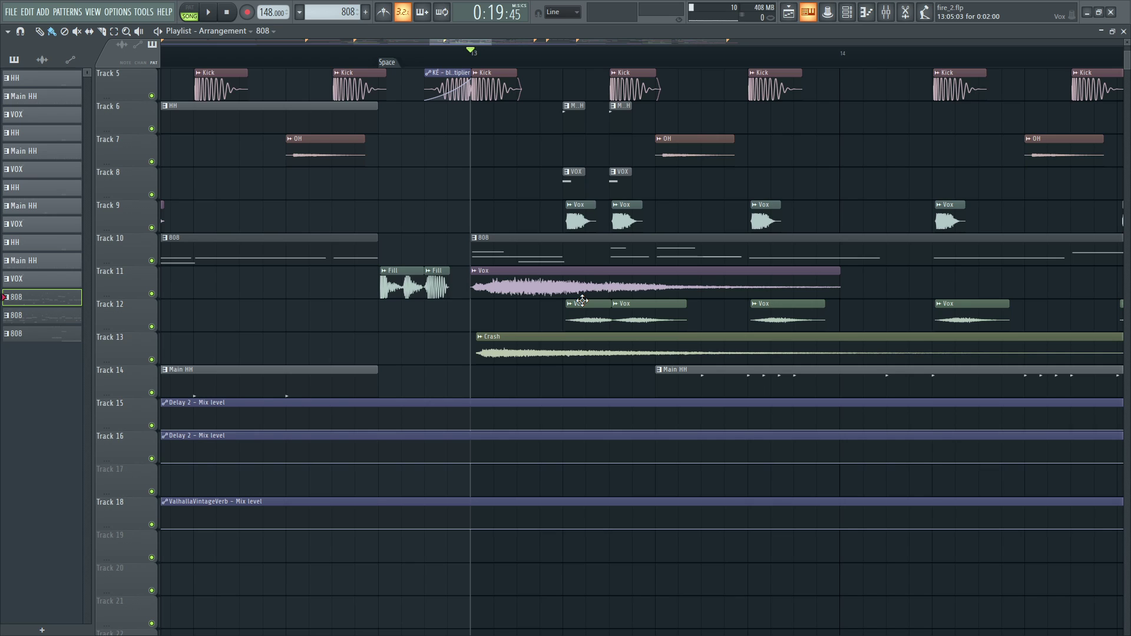
pyautogui.doubleClick(618, 313)
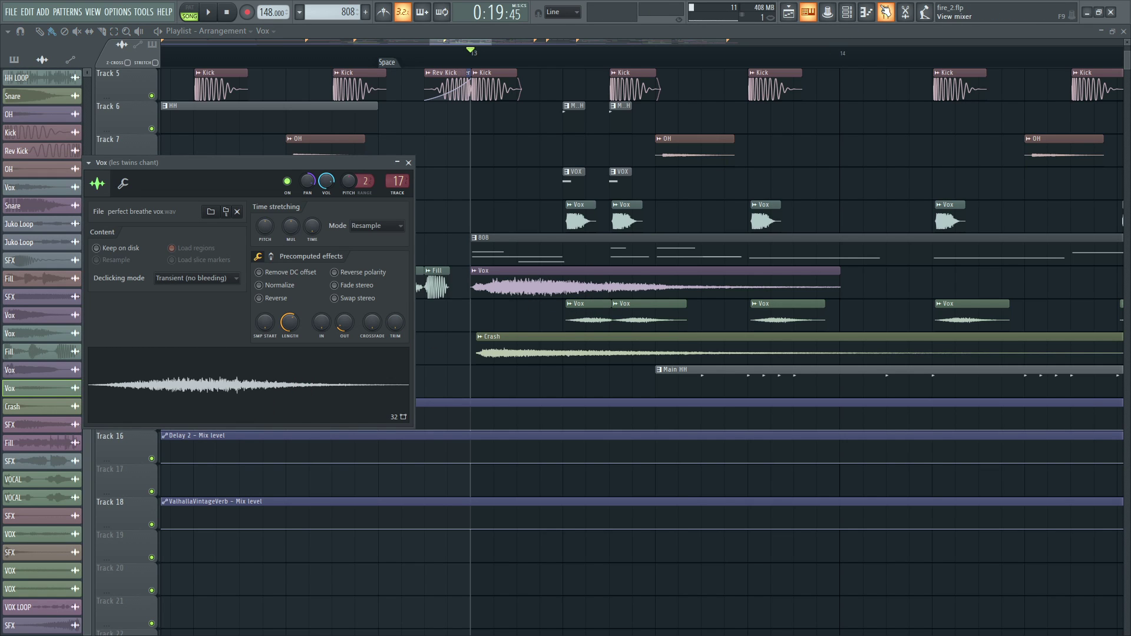
pyautogui.press('F9')
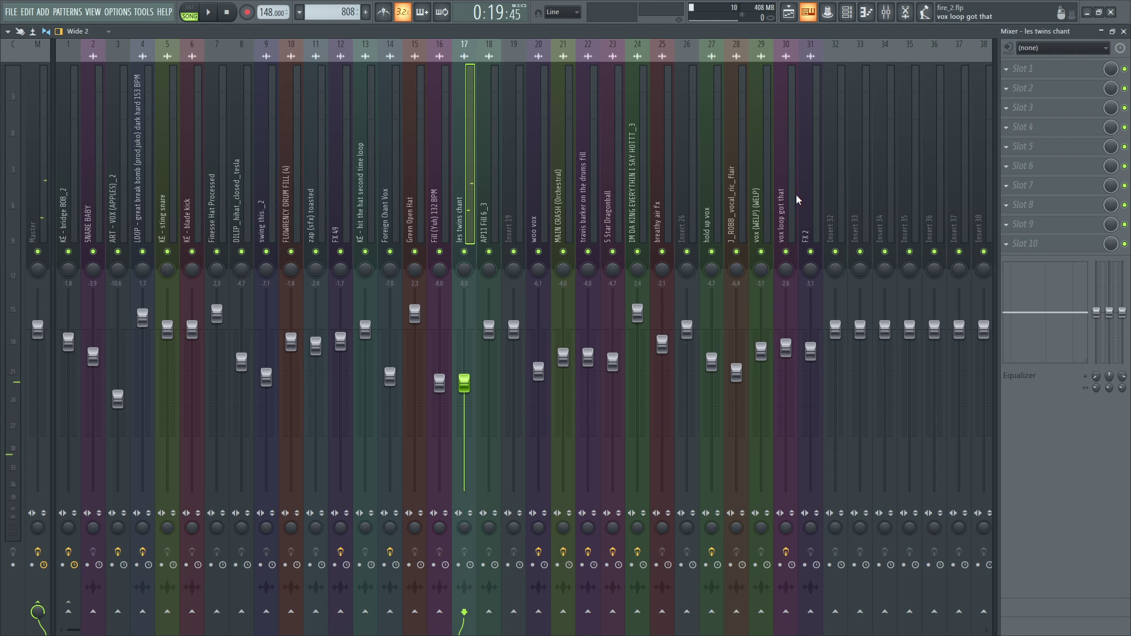
pyautogui.click(788, 13)
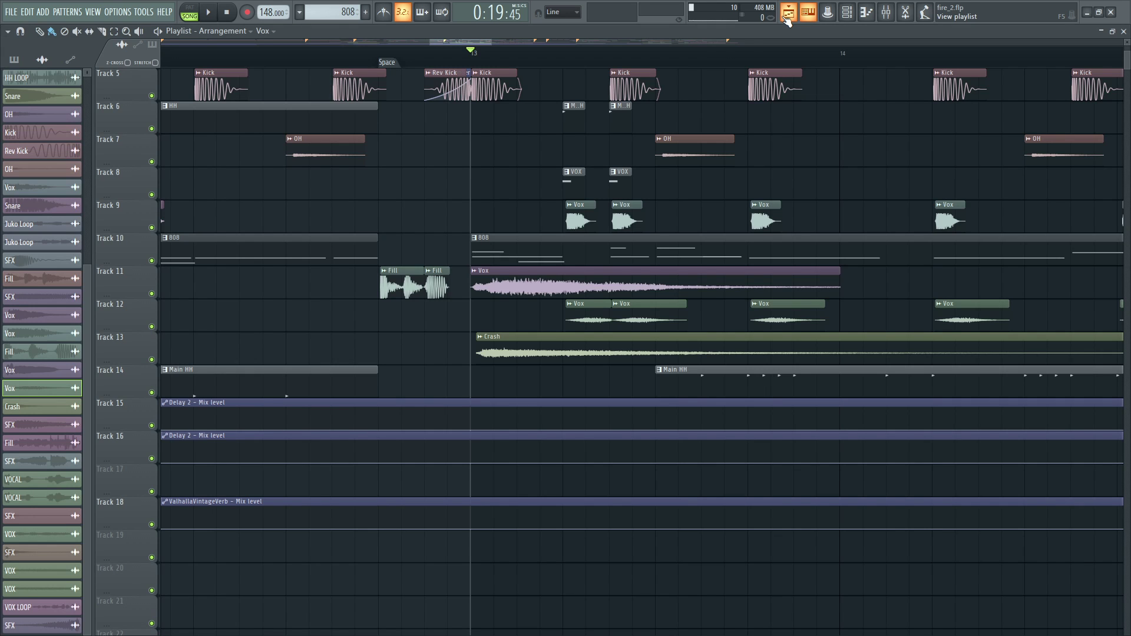
# Examine the clips around bar 13 and inspect the les twins chant Vox sample on Track 9.
pyautogui.scroll(2, 501, 54)
pyautogui.scroll(-2, 469, 59)
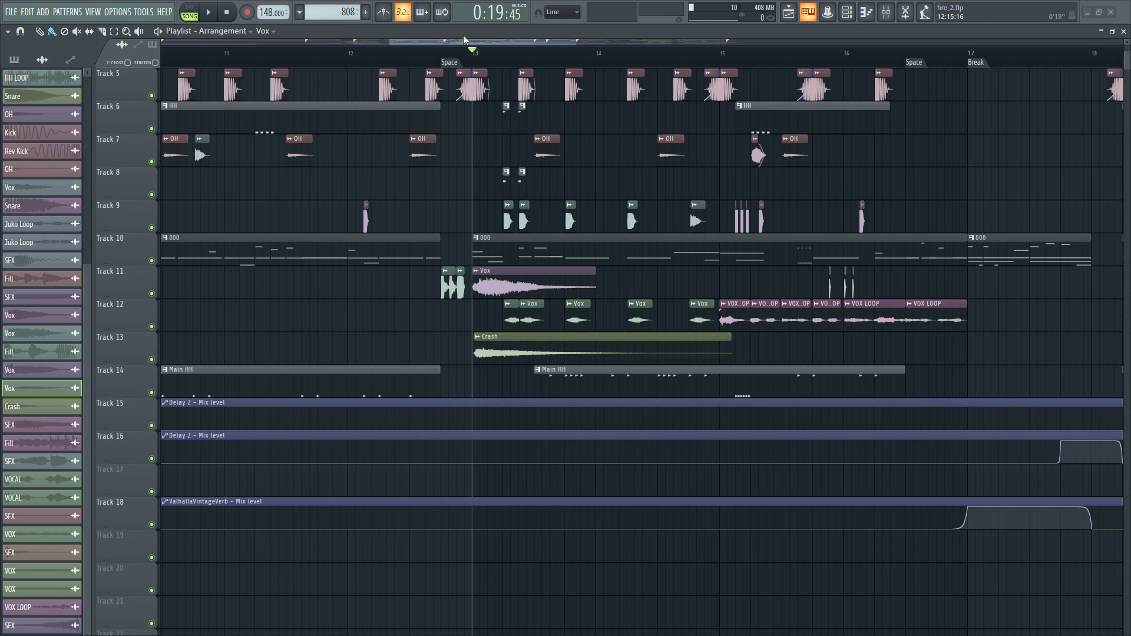
pyautogui.scroll(3, 436, 58)
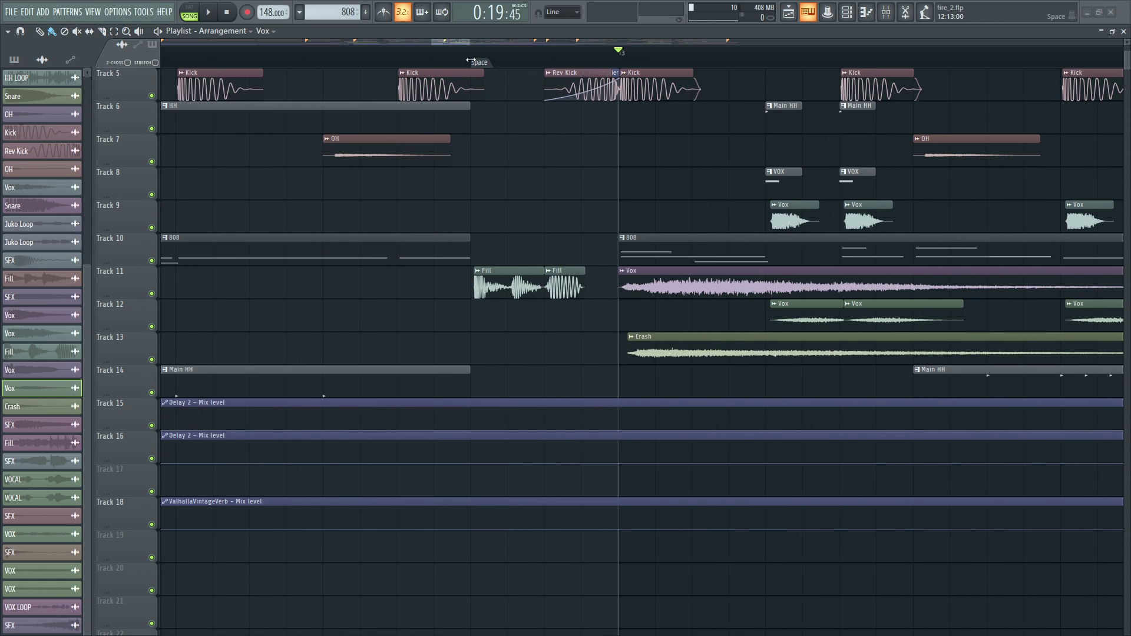
pyautogui.moveTo(455, 41)
pyautogui.mouseDown()
pyautogui.moveTo(480, 44)
pyautogui.moveTo(460, 44)
pyautogui.mouseUp()
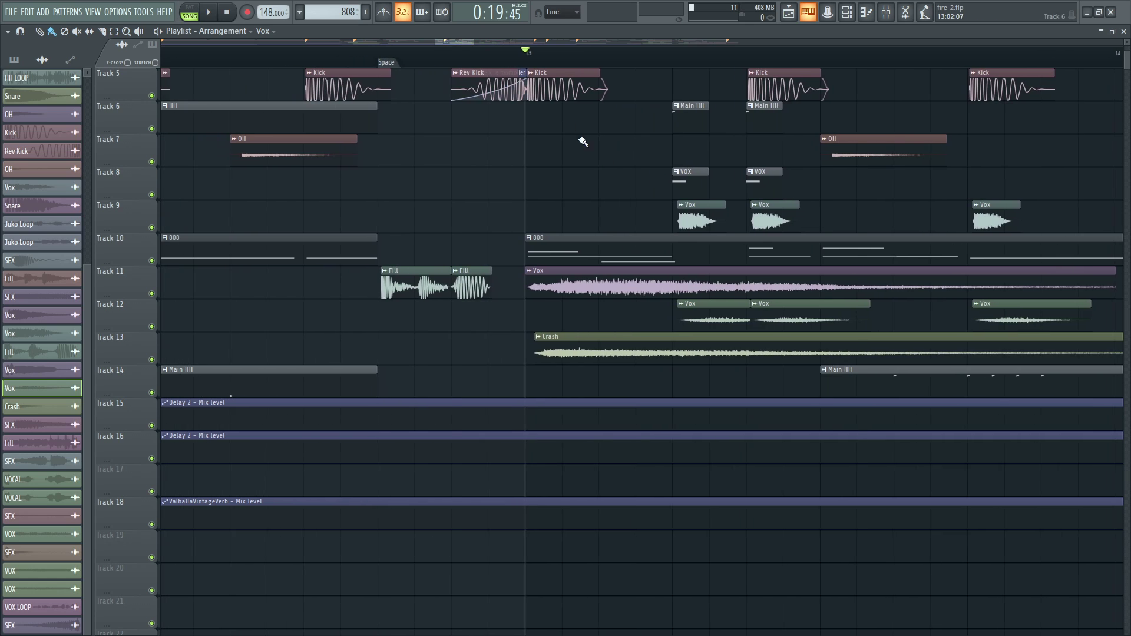
pyautogui.doubleClick(689, 221)
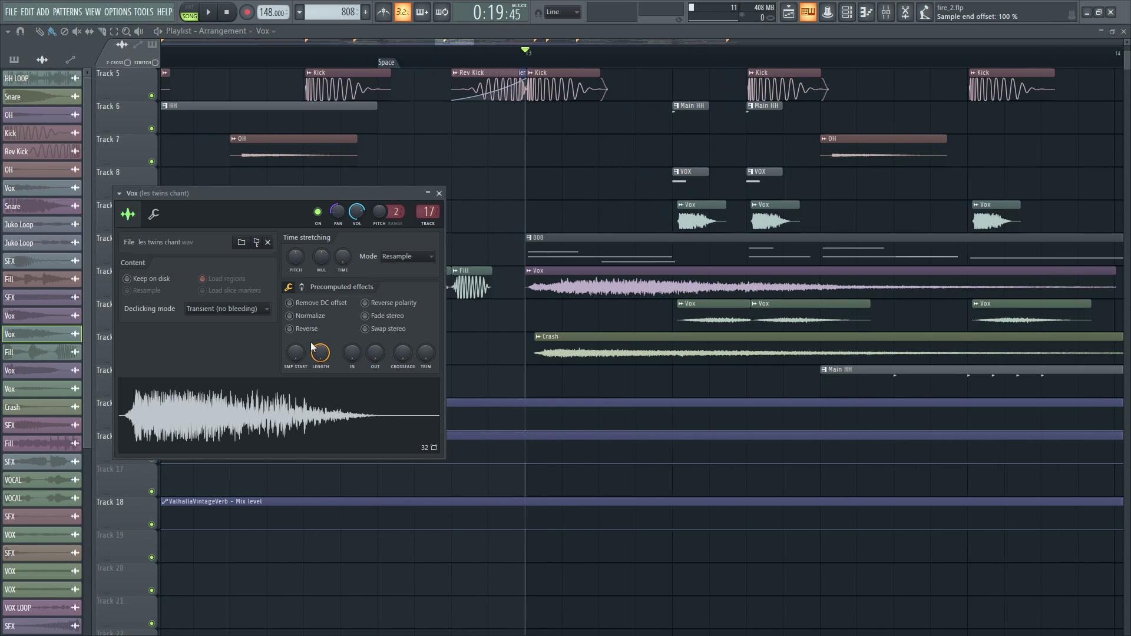
# Inspect the short VOX pattern's notes on Track 8 in bar 13, and reopen the Vox sample settings on Track 12.
pyautogui.doubleClick(698, 188)
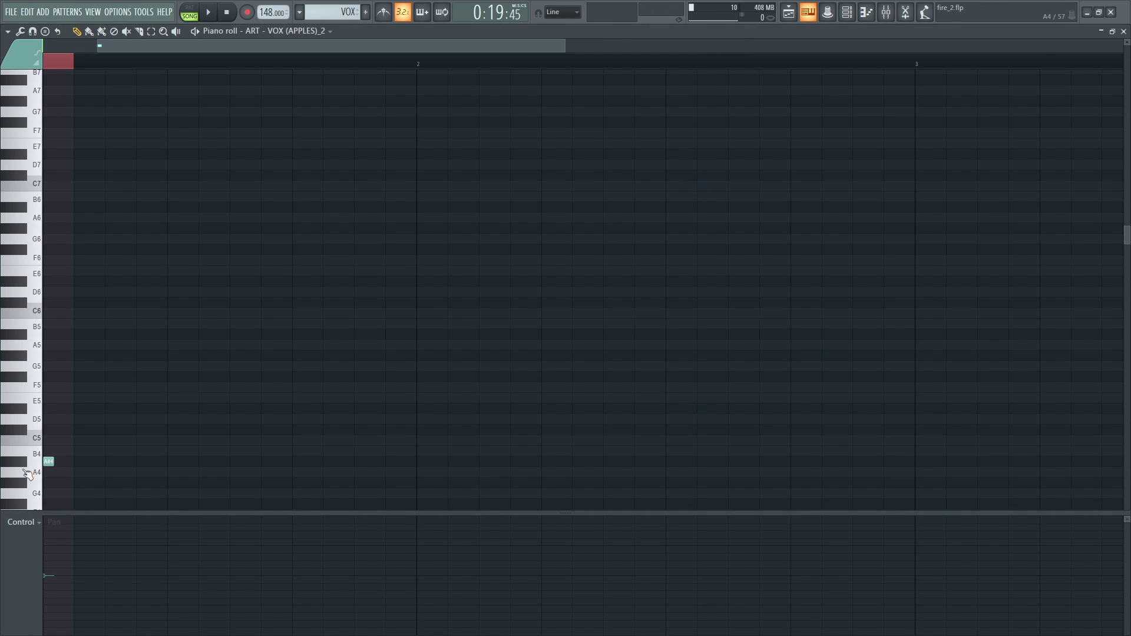
pyautogui.click(788, 14)
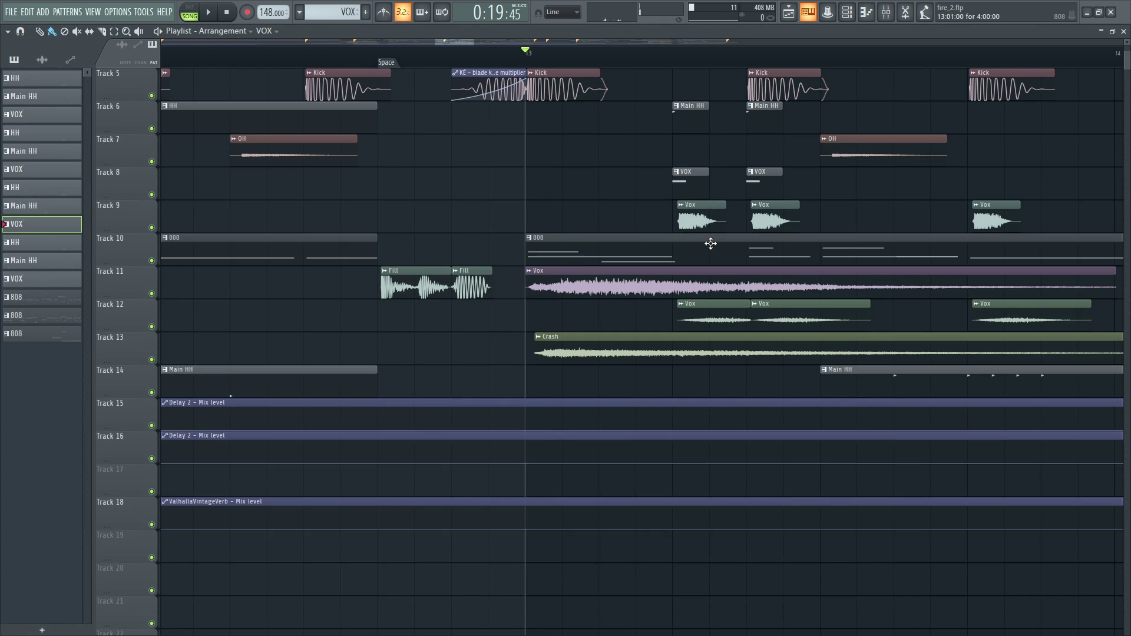
pyautogui.scroll(-2, 666, 195)
pyautogui.scroll(1, 669, 235)
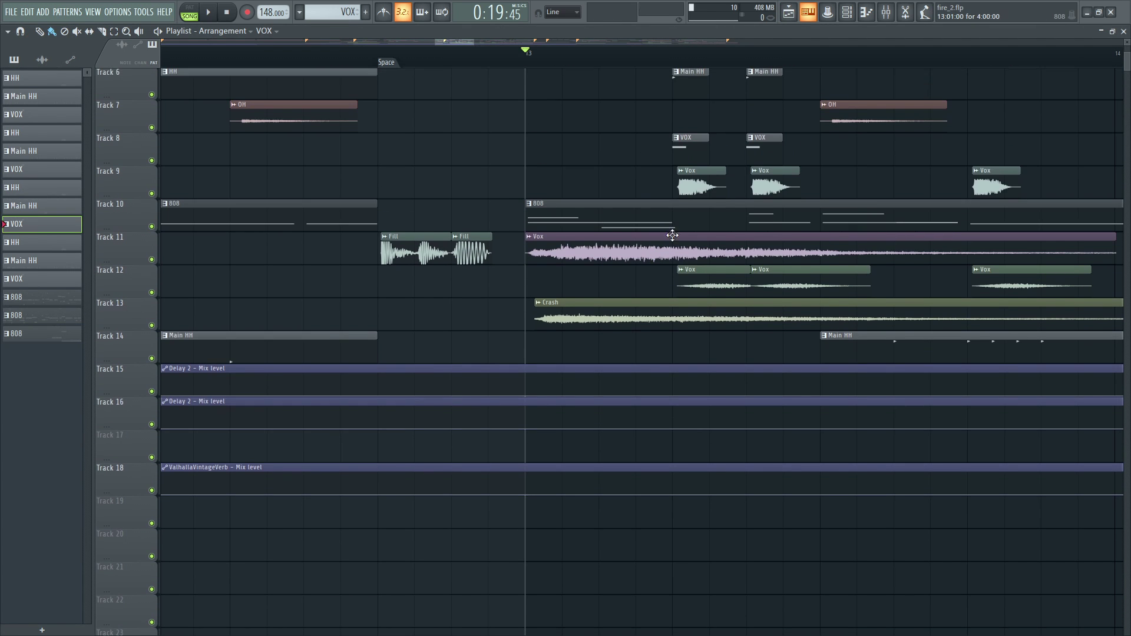
pyautogui.doubleClick(715, 278)
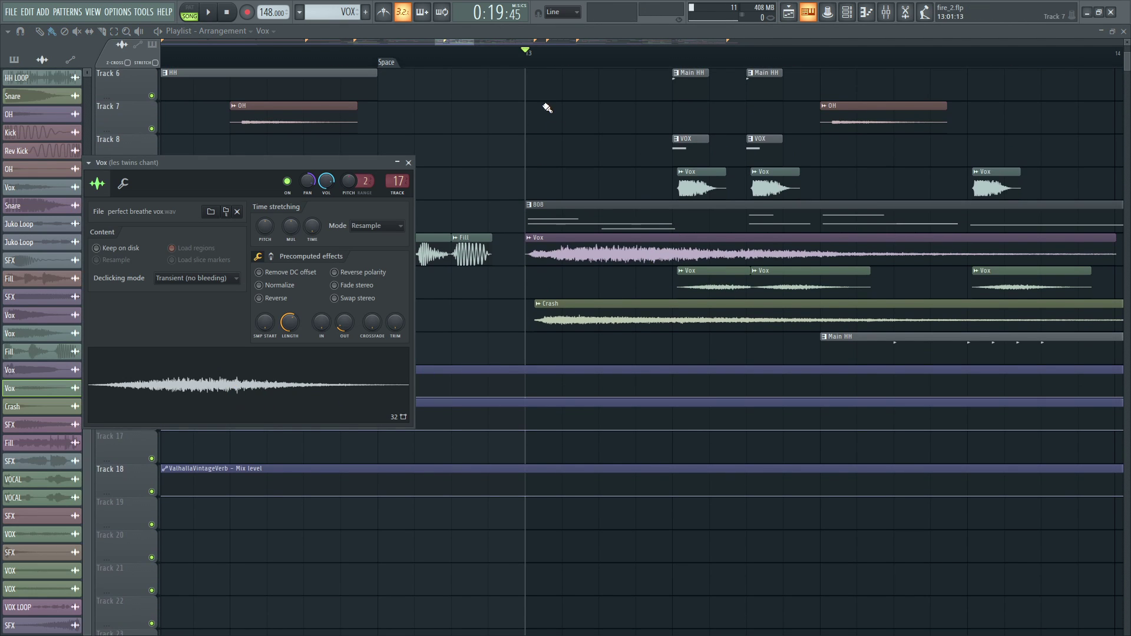
# Inspect the VOX LOOP sample starting at bar 15 on Track 12 and show its mixer insert.
pyautogui.moveTo(474, 43); pyautogui.dragTo(586, 42)
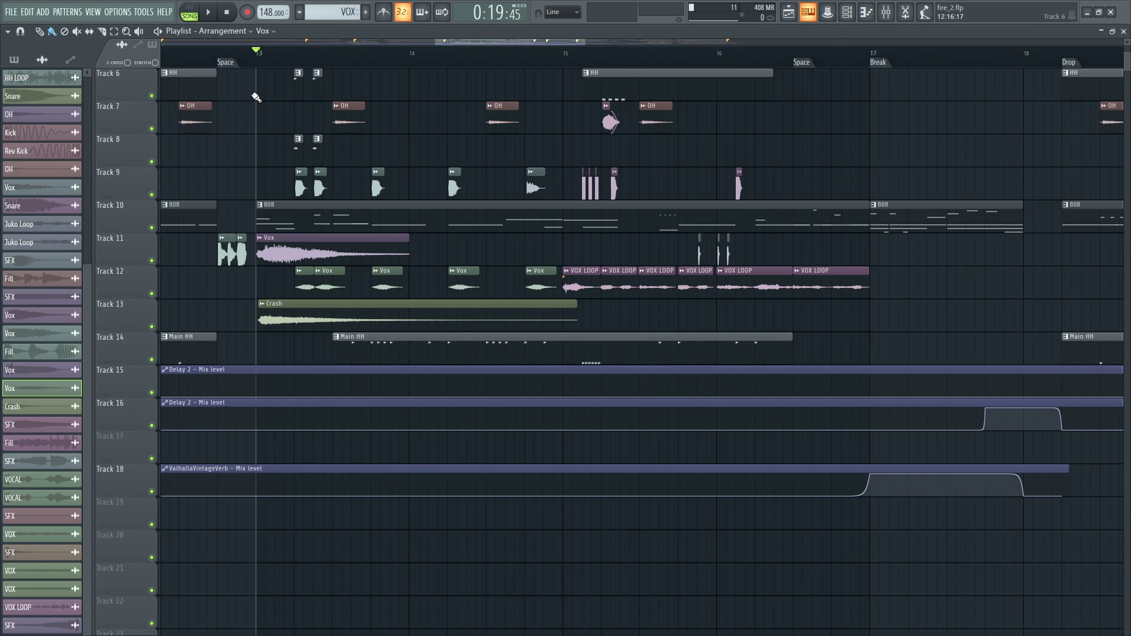
pyautogui.moveTo(454, 40); pyautogui.dragTo(489, 42)
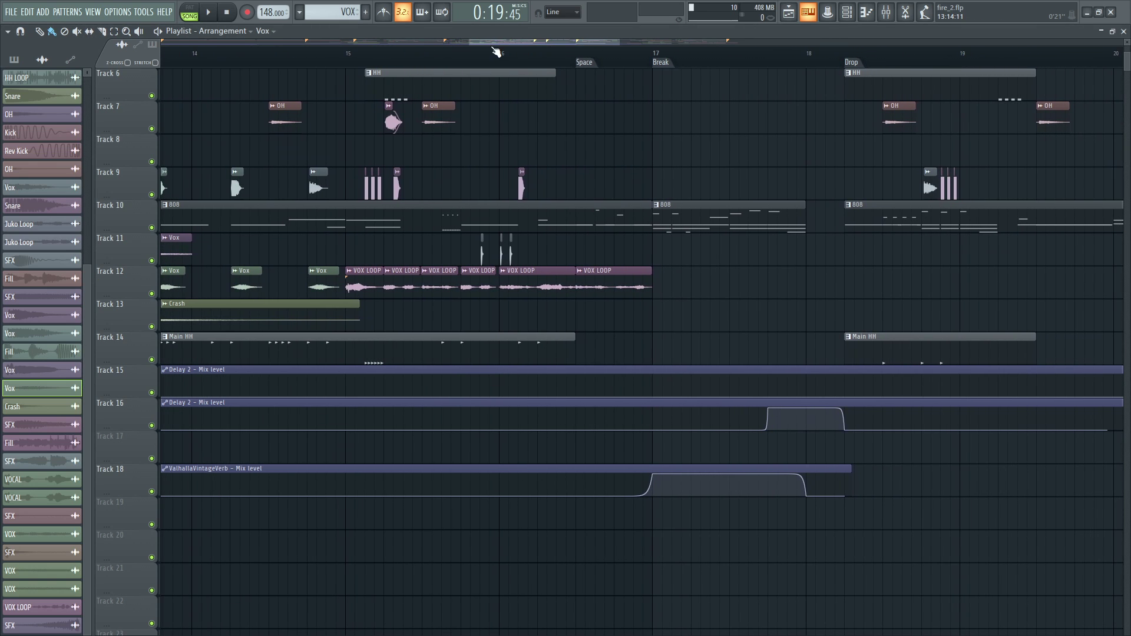
pyautogui.doubleClick(380, 280)
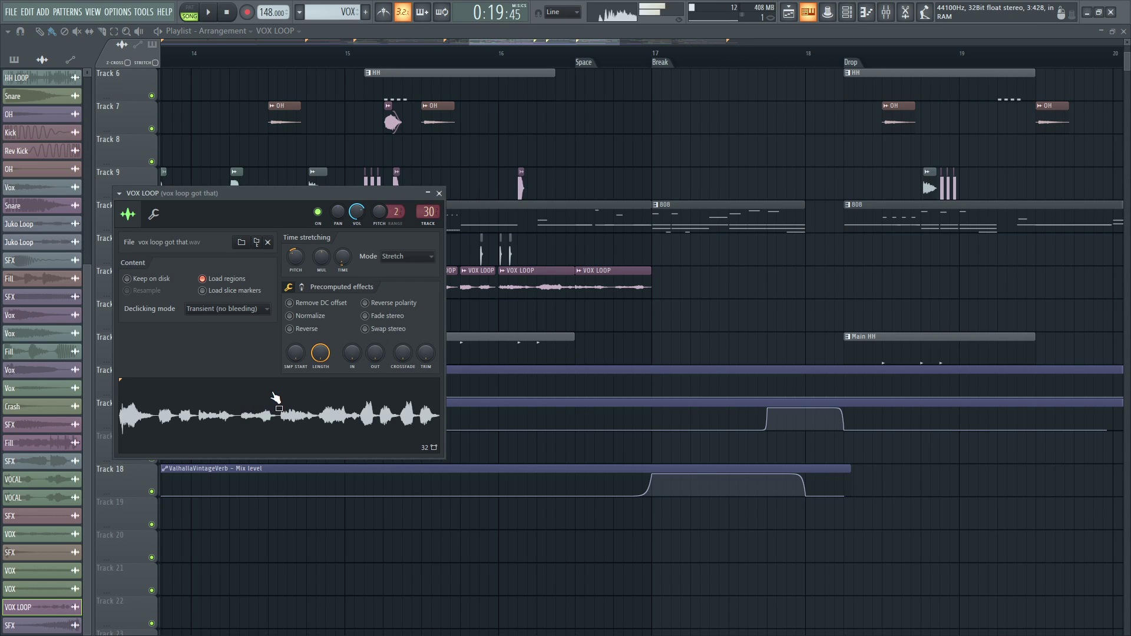
pyautogui.click(887, 12)
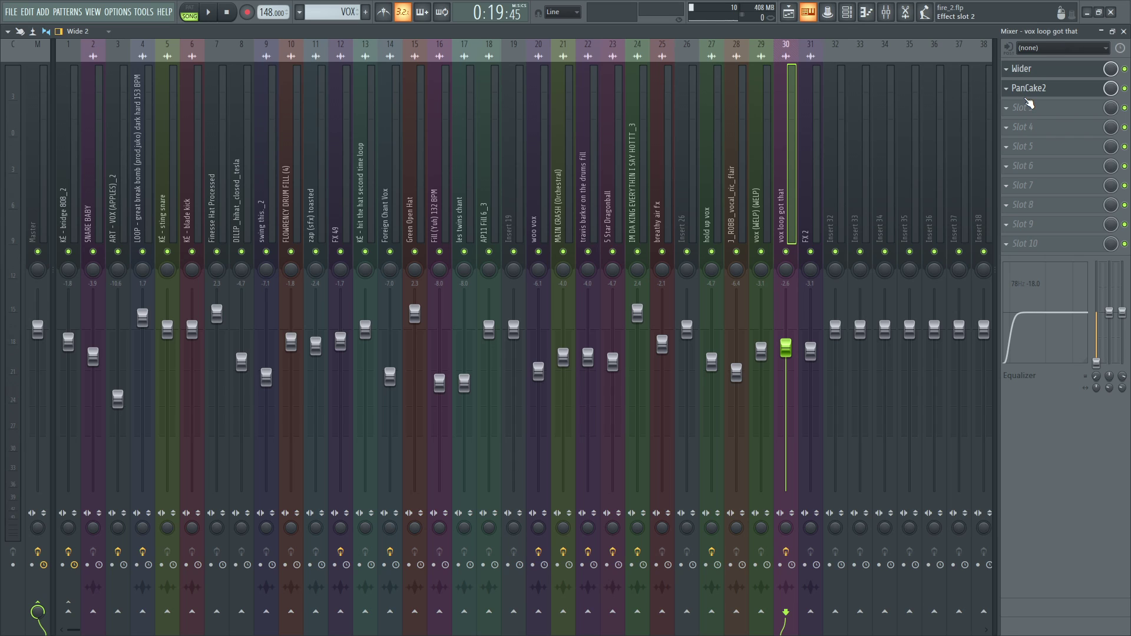
# Review the Wider and PanCake2 effect settings on the vox loop got that insert, and return to the playlist.
pyautogui.click(1028, 69)
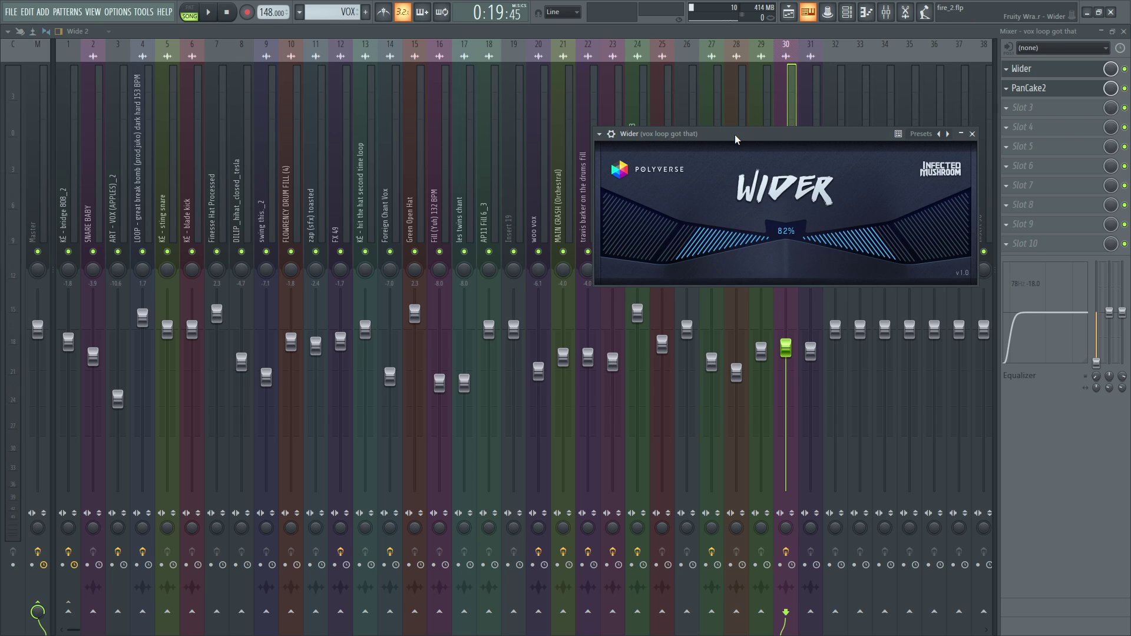
pyautogui.moveTo(735, 139); pyautogui.dragTo(599, 132)
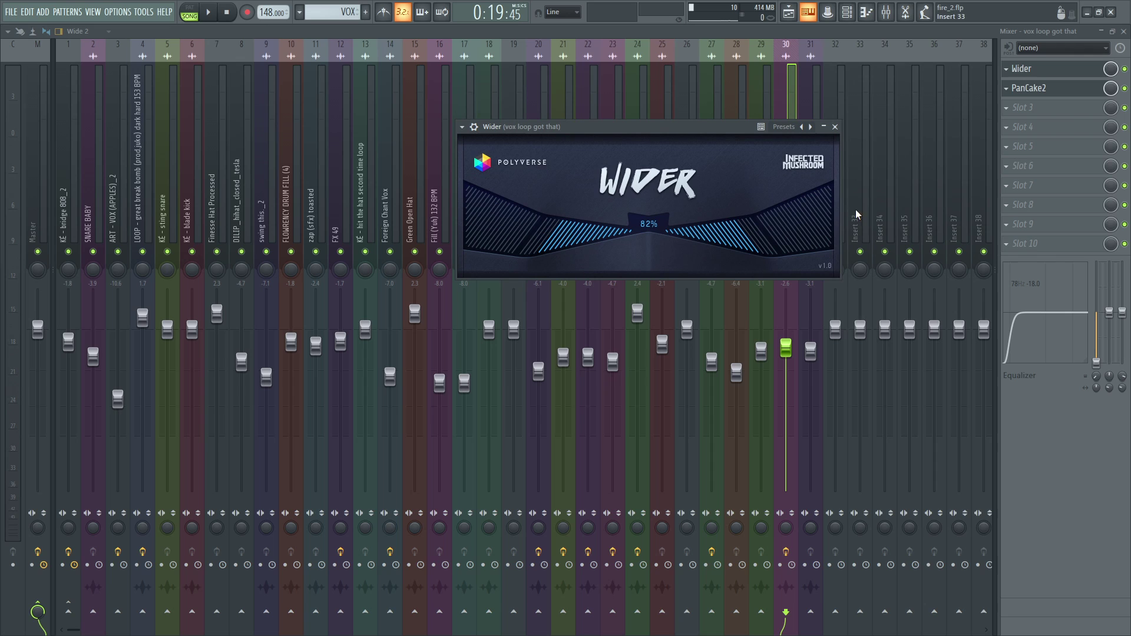
pyautogui.click(1034, 91)
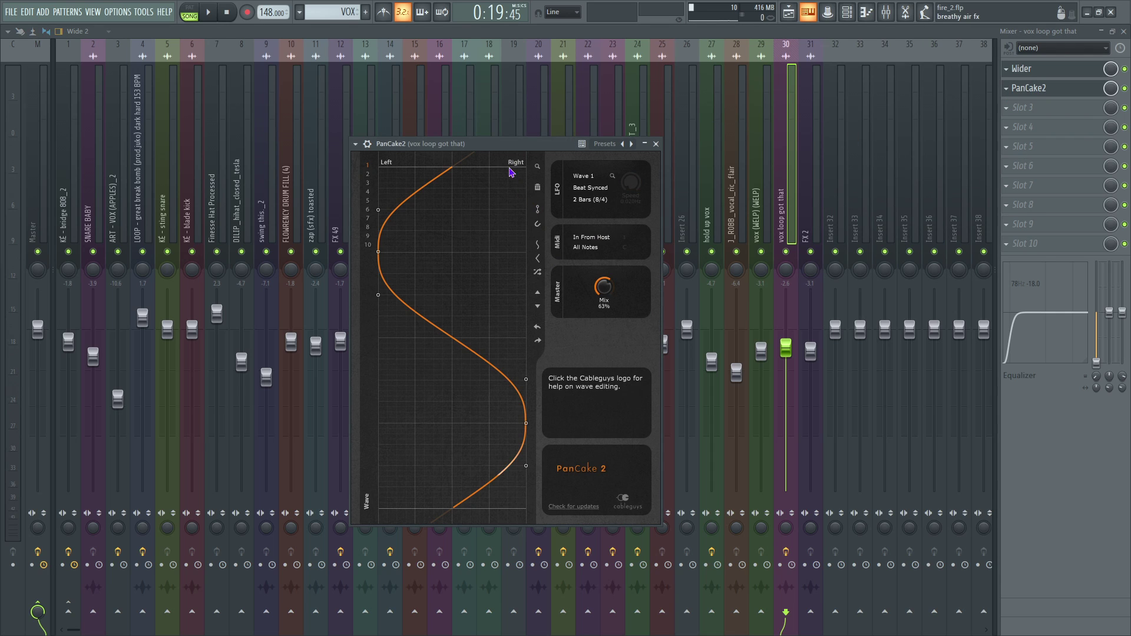
pyautogui.moveTo(506, 145); pyautogui.dragTo(639, 103)
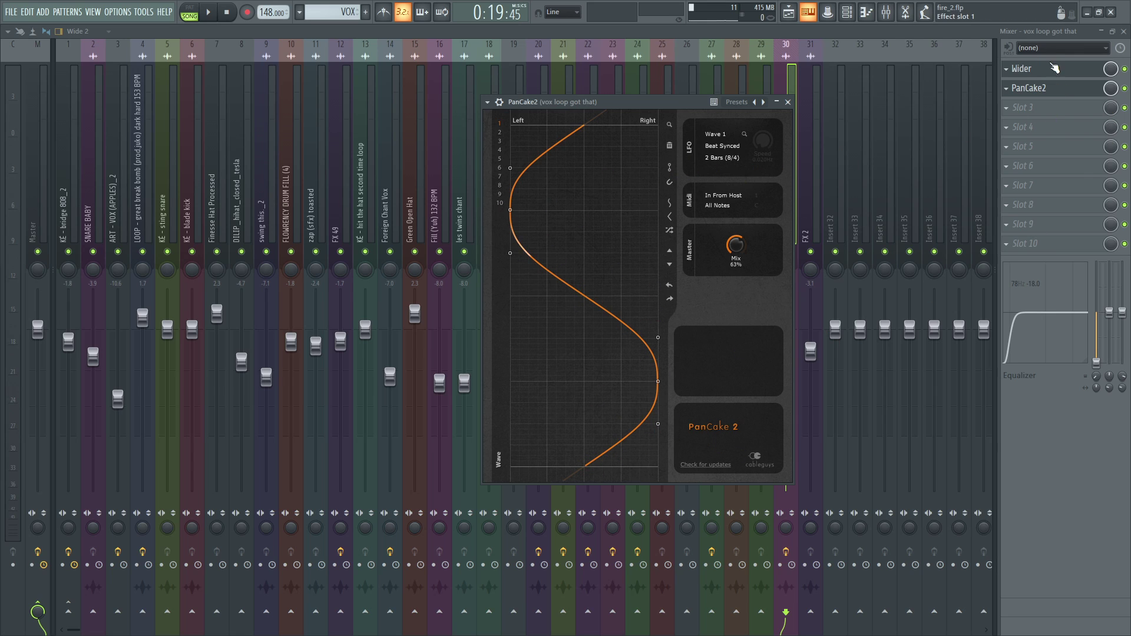
pyautogui.click(925, 32)
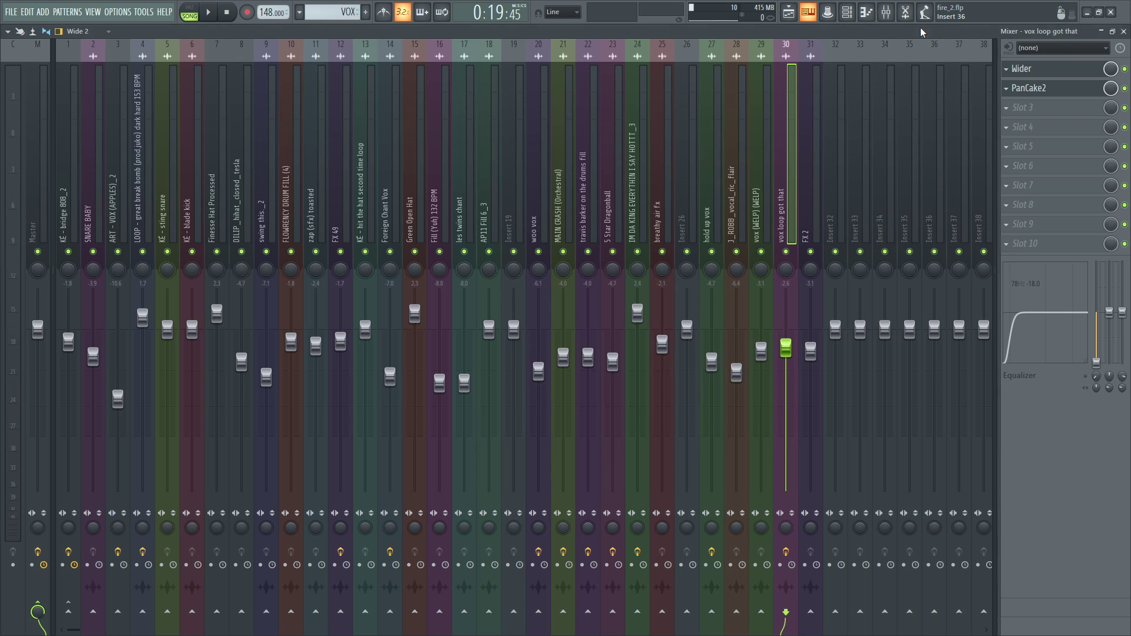
pyautogui.click(788, 13)
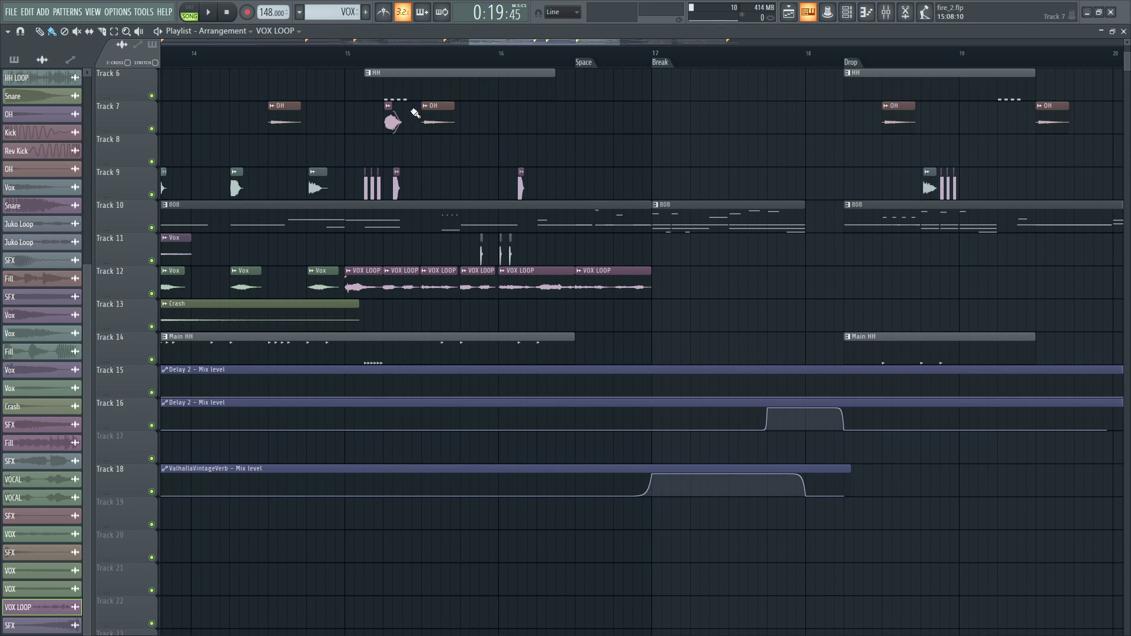
# Inspect the VOX (WELP) sample on Track 2 midway through bar 15 and show its mixer insert.
pyautogui.scroll(5, 416, 113)
pyautogui.doubleClick(435, 104)
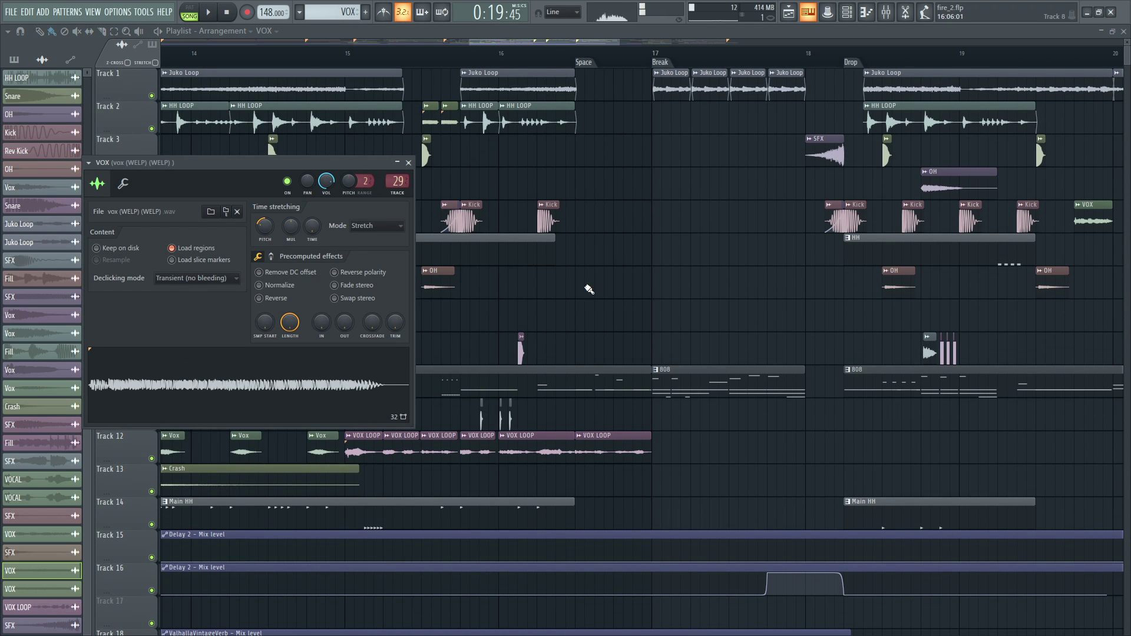
pyautogui.click(887, 12)
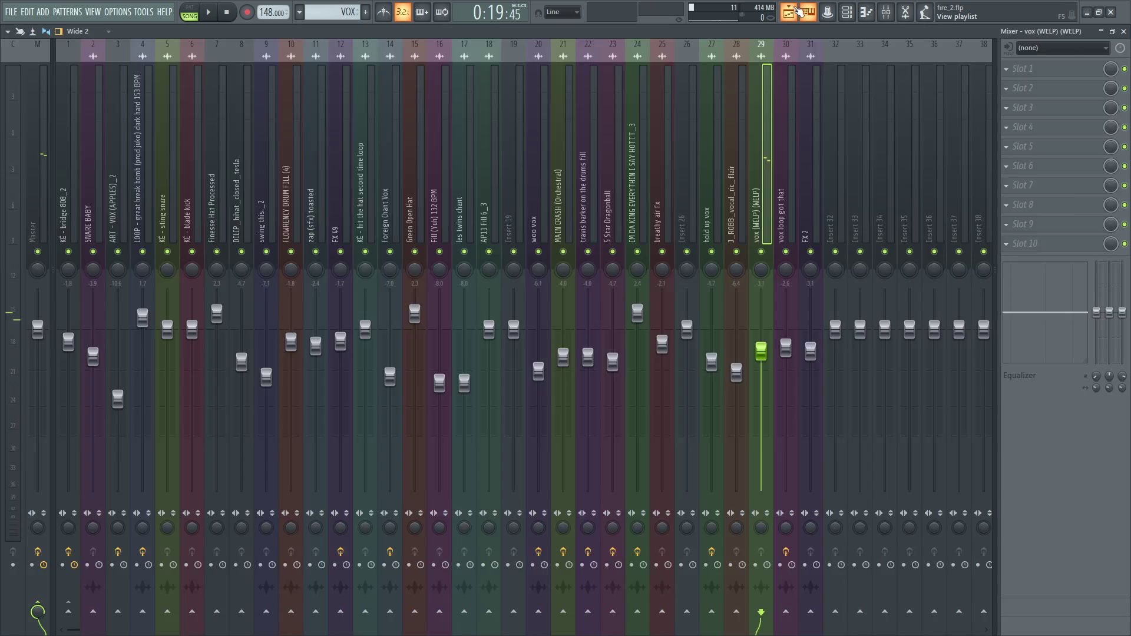
# Return to the playlist and inspect the SNARE BABY sample on Track 9 in bar 15.
pyautogui.click(792, 13)
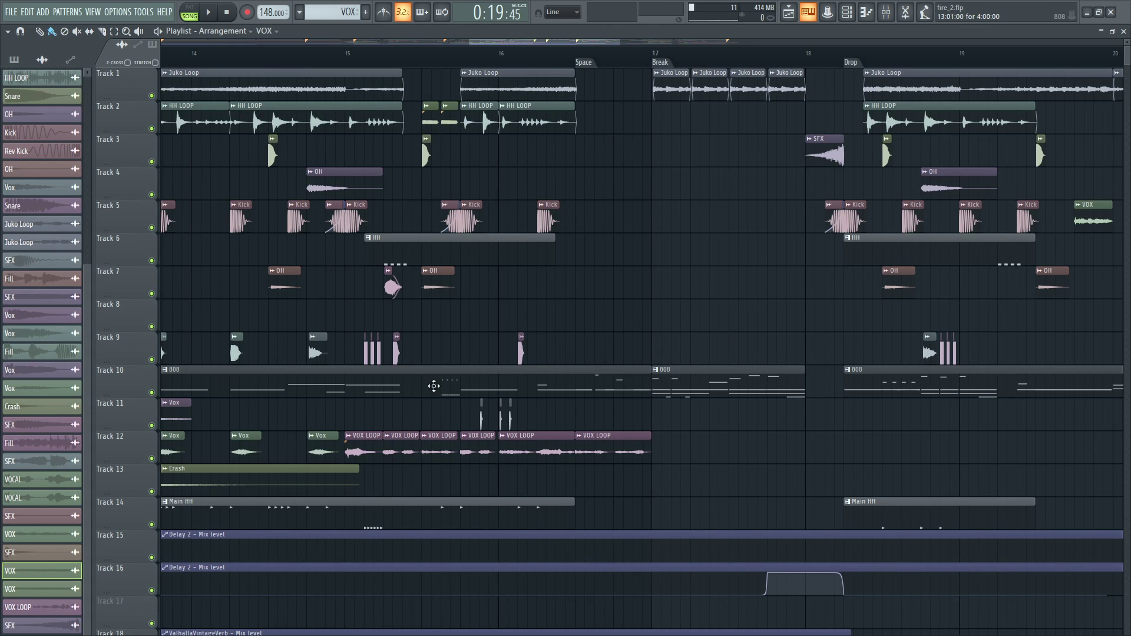
pyautogui.doubleClick(364, 348)
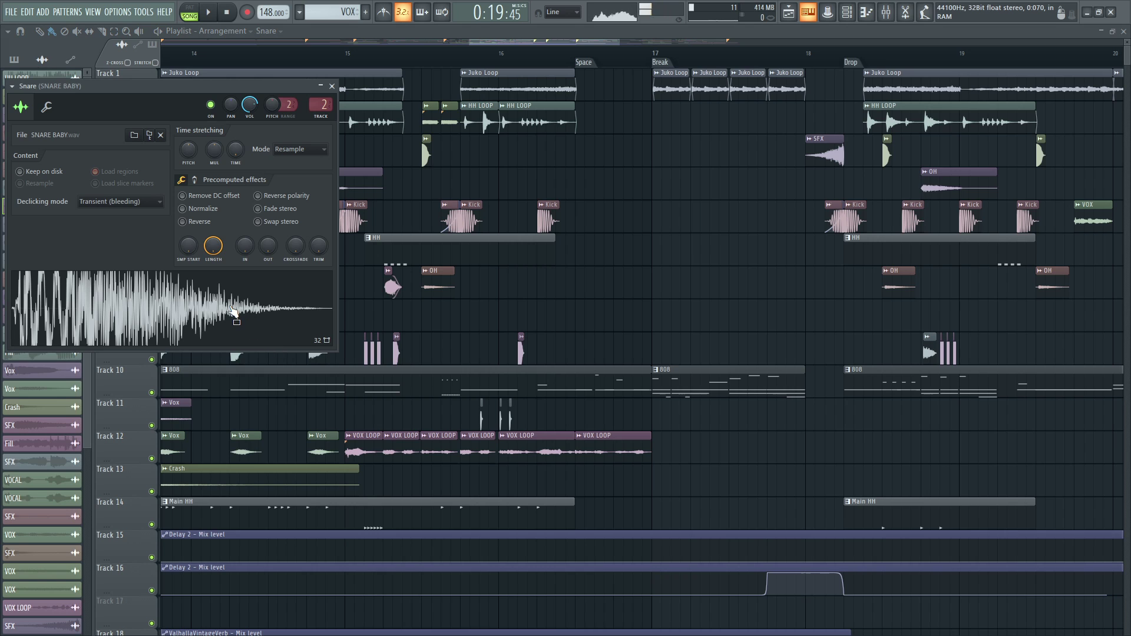
pyautogui.moveTo(584, 44); pyautogui.dragTo(532, 46)
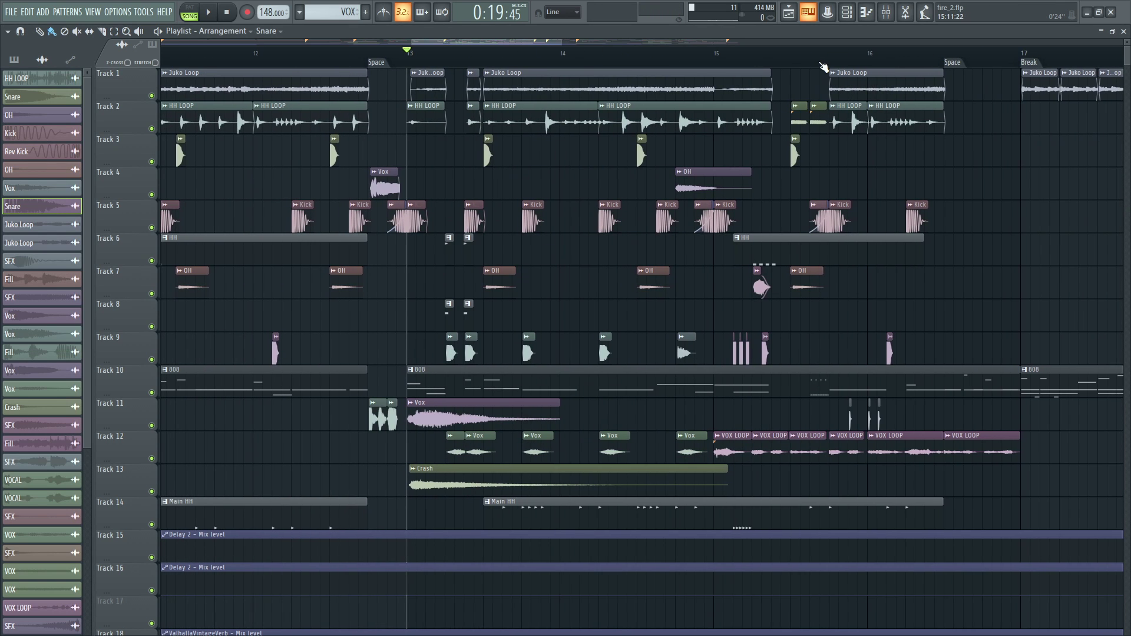
# Audition the four consecutive Snare clips on Track 9 in bar 15, with the other clips silenced.
pyautogui.scroll(6, 796, 64)
pyautogui.scroll(4, 797, 63)
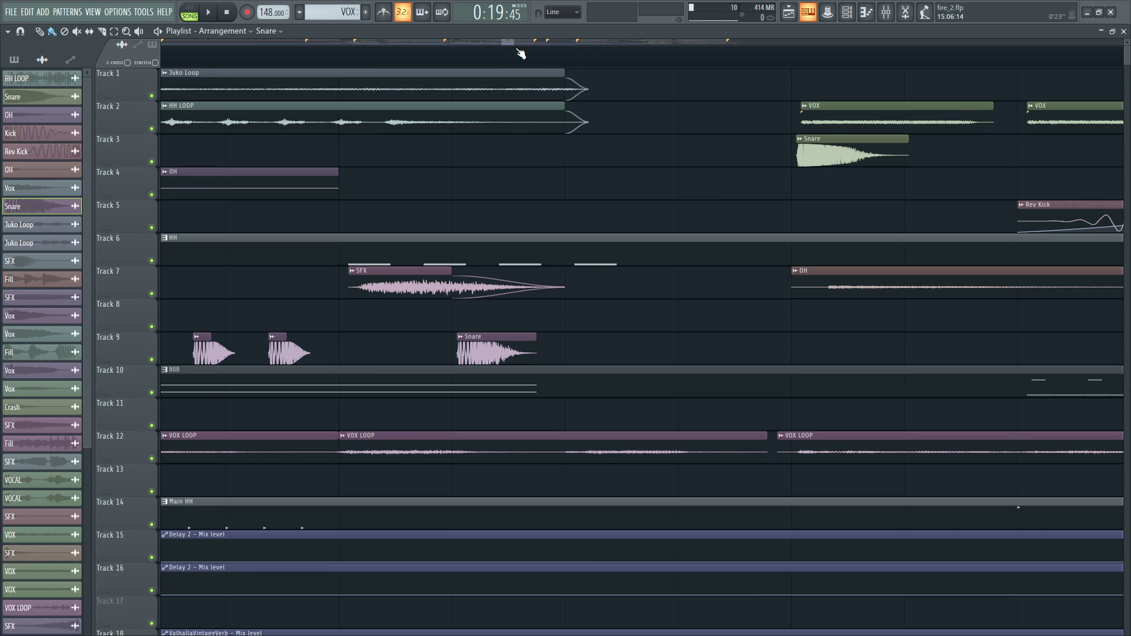
pyautogui.moveTo(508, 41); pyautogui.dragTo(505, 42)
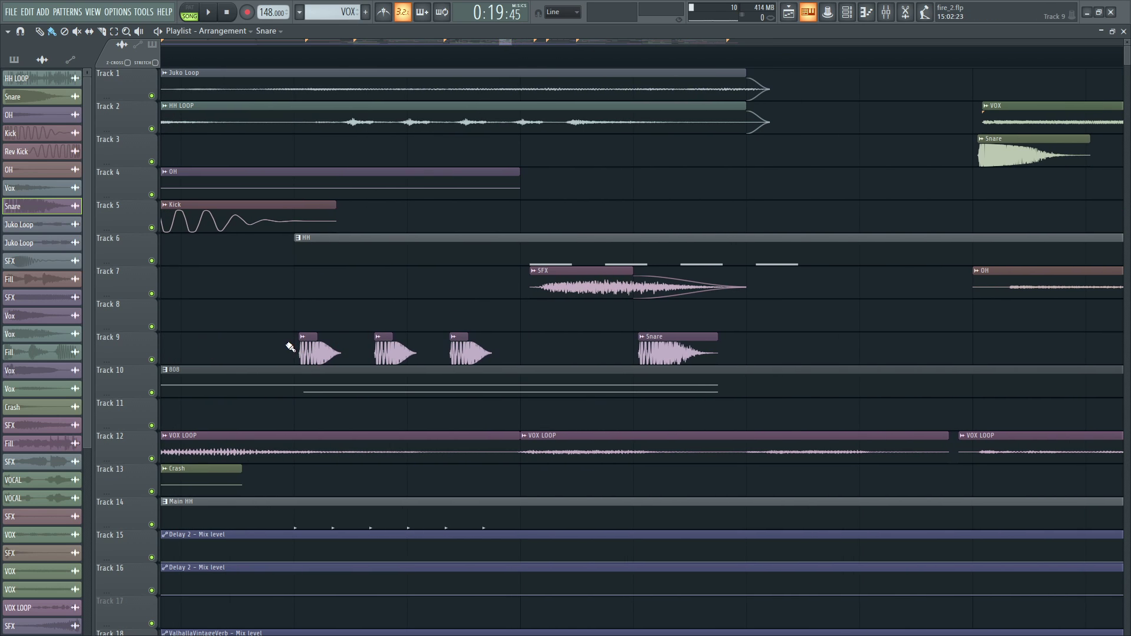
pyautogui.moveTo(286, 366); pyautogui.dragTo(345, 299)
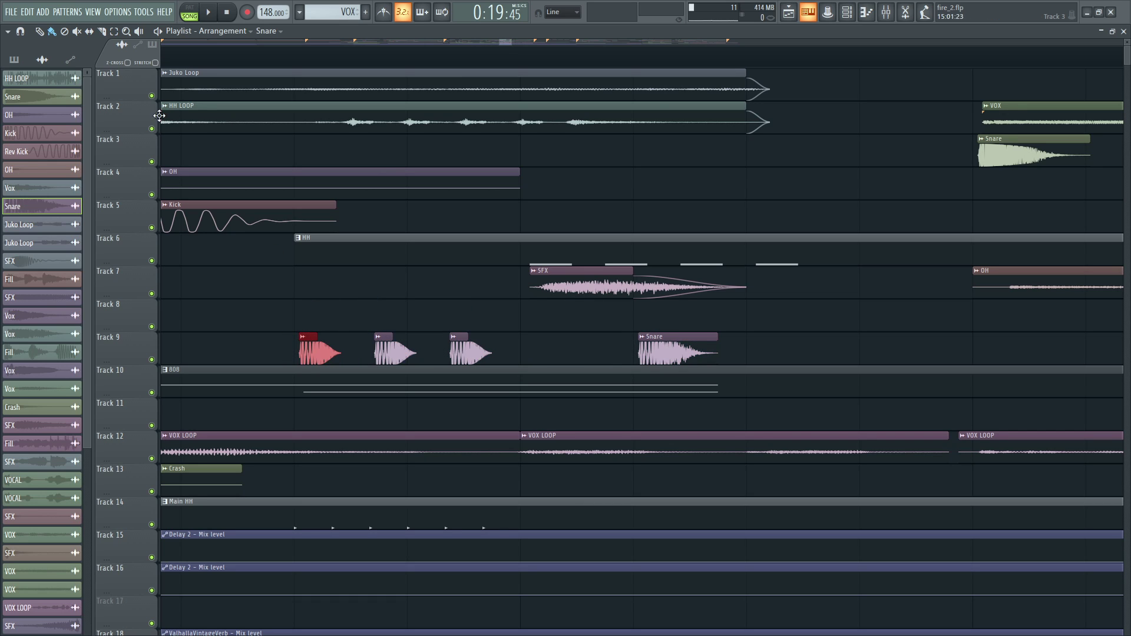
pyautogui.click(308, 347)
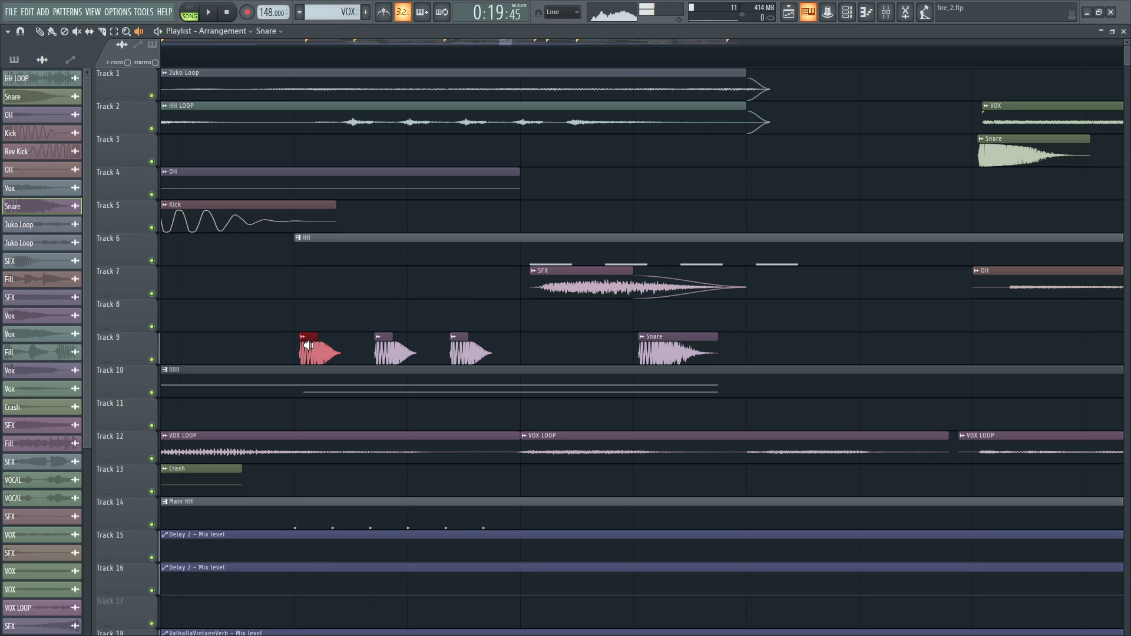
pyautogui.click(261, 342)
pyautogui.click(259, 338)
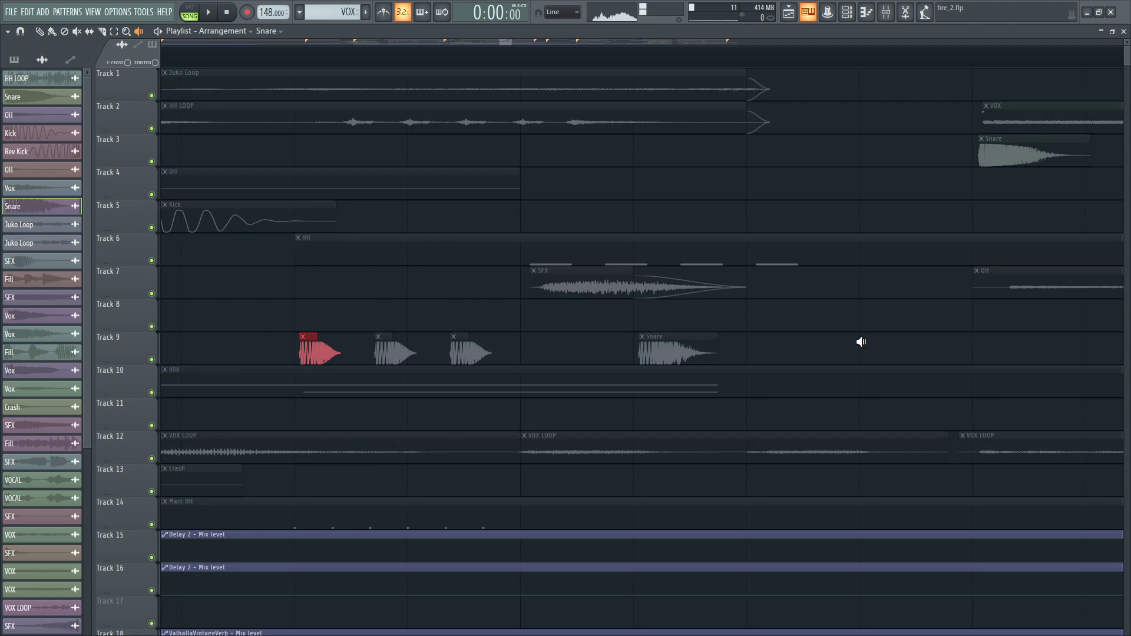
pyautogui.click(328, 331)
pyautogui.click(232, 333)
pyautogui.moveTo(283, 338); pyautogui.dragTo(618, 347)
pyautogui.click(623, 341)
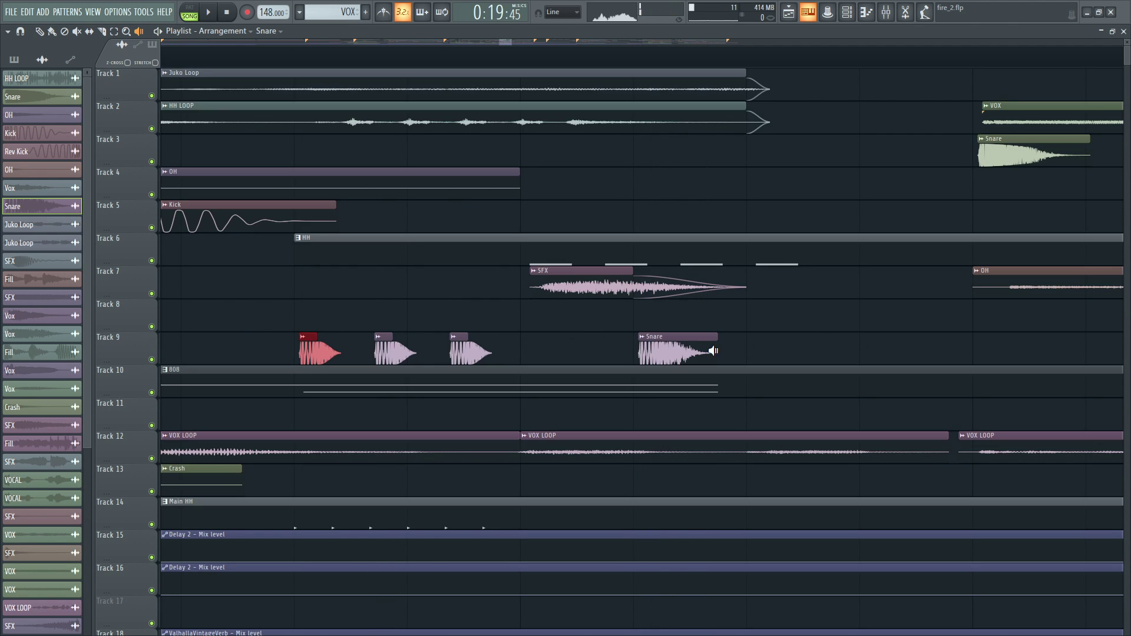
pyautogui.click(774, 346)
pyautogui.click(53, 32)
# Inspect the zap (sfx) toasted sample used by the first short SFX clip on Track 11 just before bar 16.
pyautogui.scroll(-5, 317, 58)
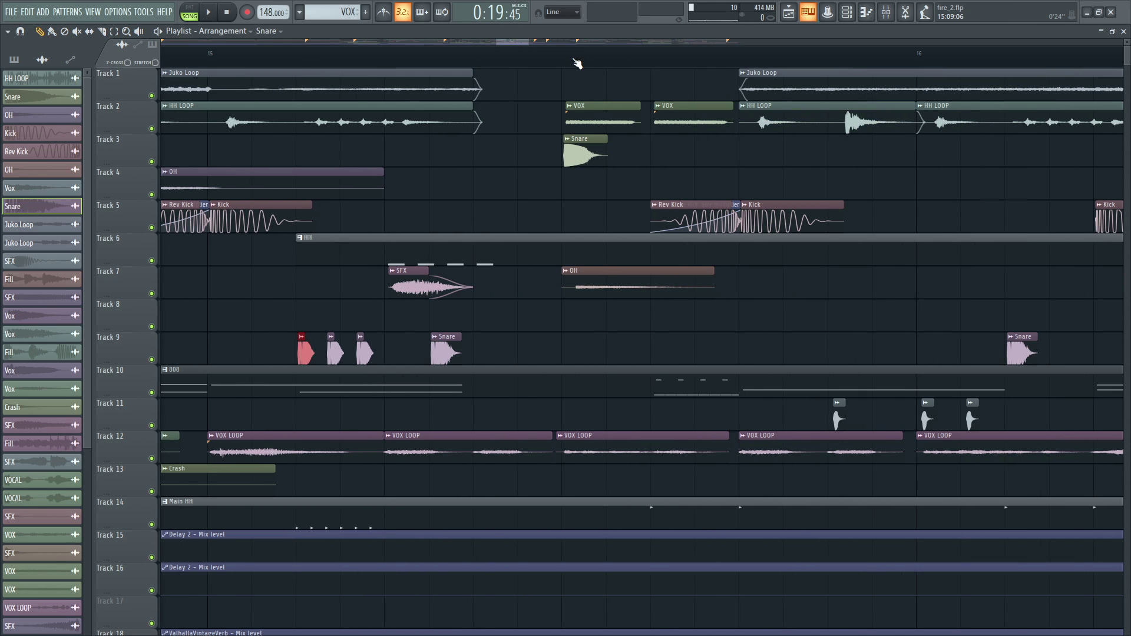
pyautogui.scroll(-3, 377, 66)
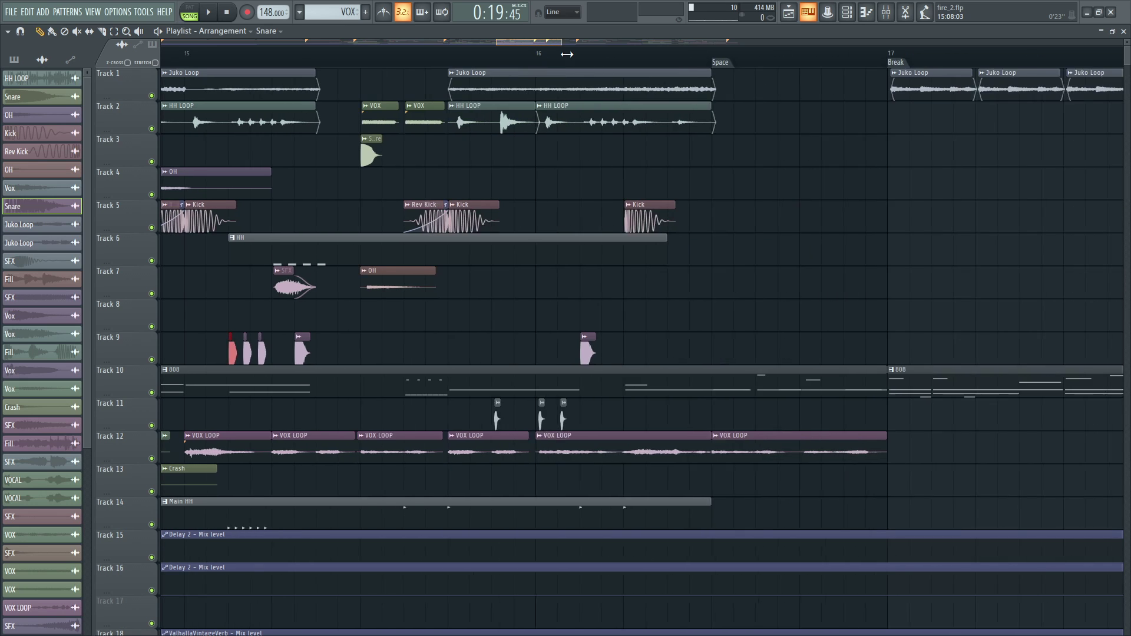
pyautogui.scroll(3, 359, 57)
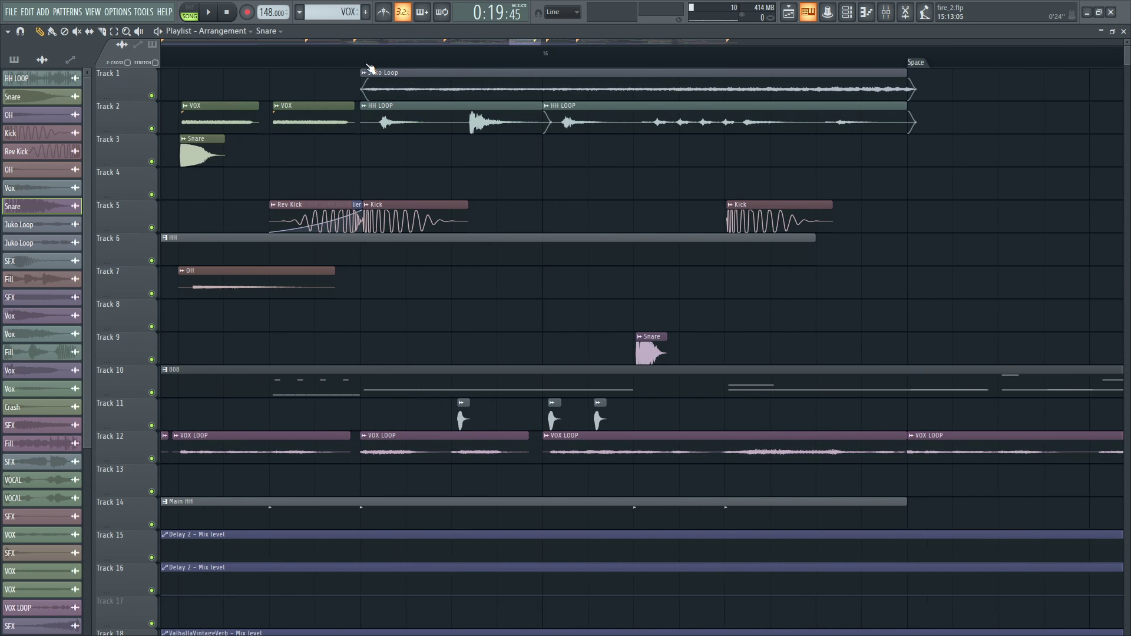
pyautogui.scroll(-5, 358, 57)
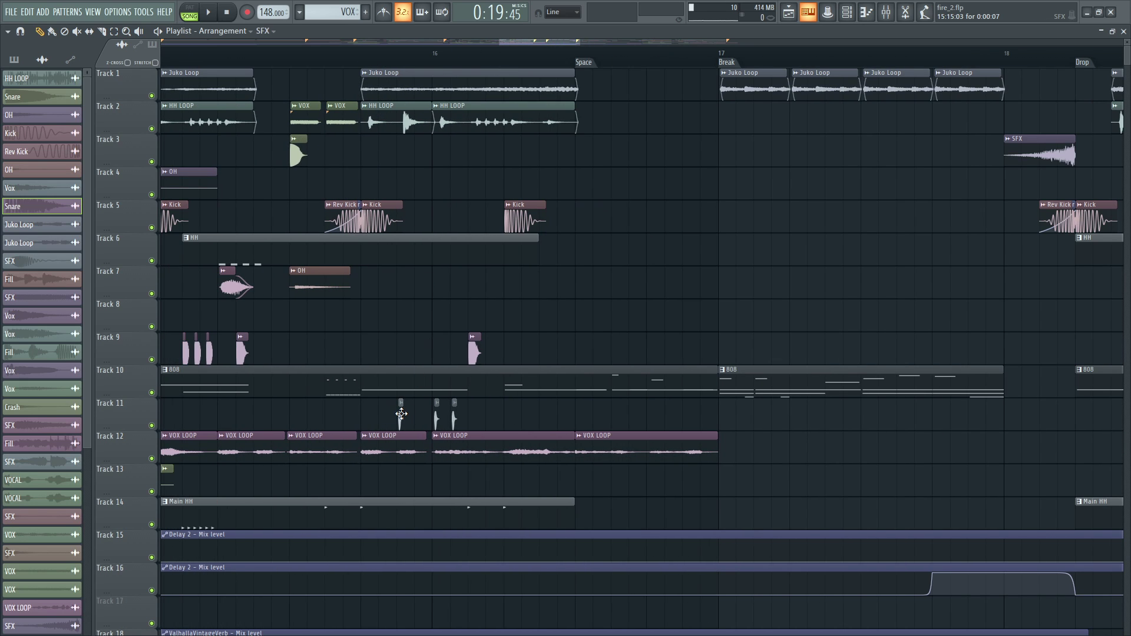
pyautogui.doubleClick(401, 414)
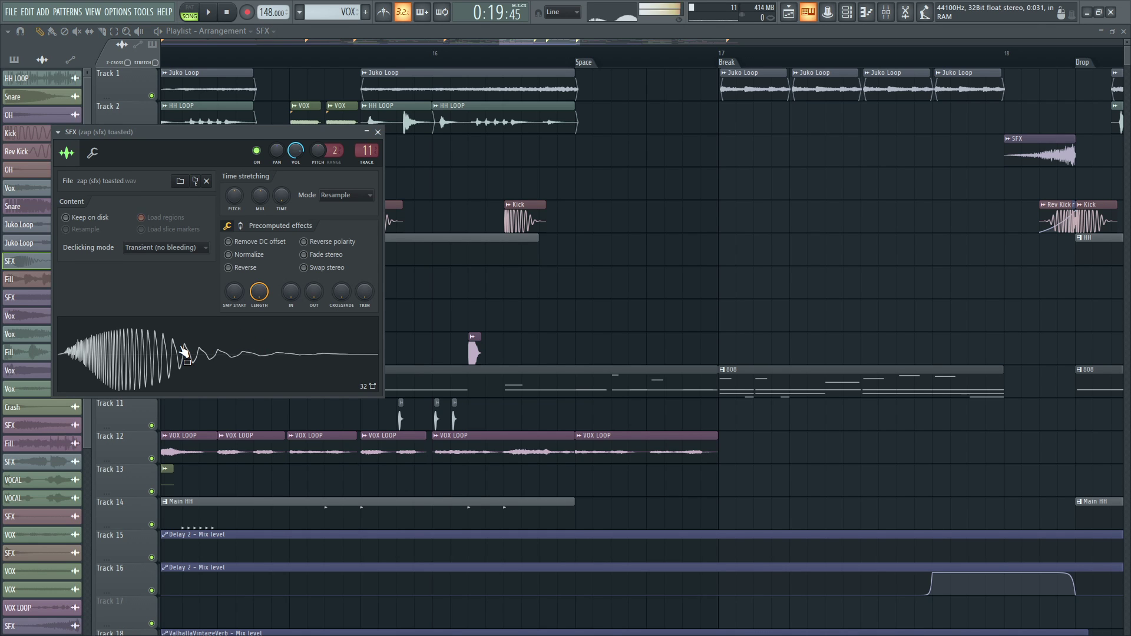
# Play the song from just before bar 12 through to the Space marker after bar 16, and stop playback.
pyautogui.moveTo(500, 42); pyautogui.dragTo(307, 43)
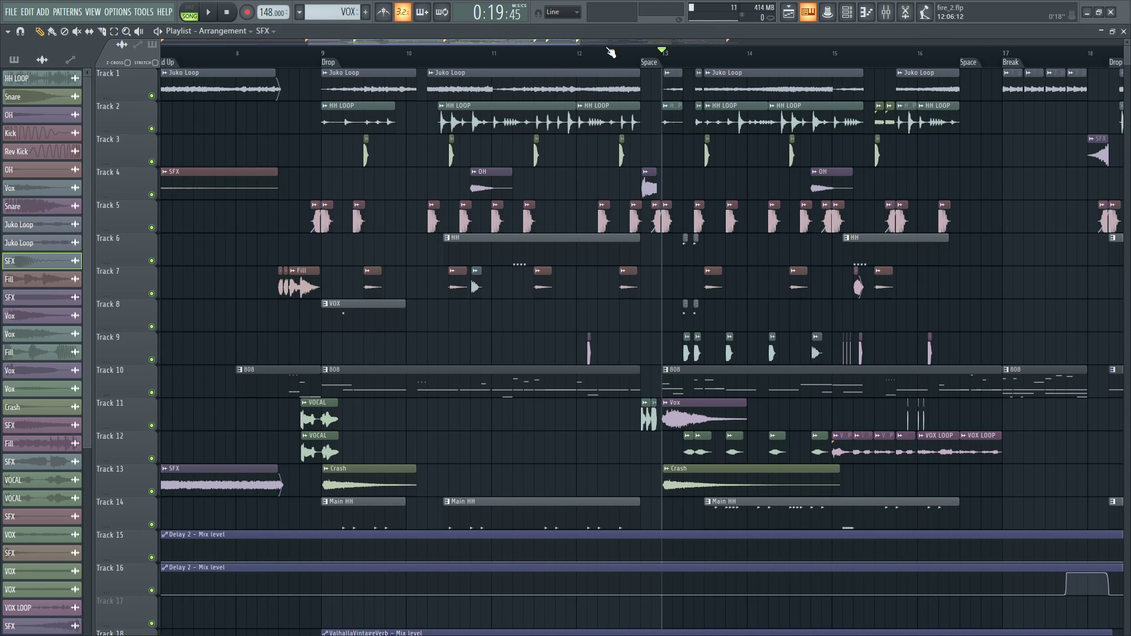
pyautogui.click(566, 60)
pyautogui.press('space')
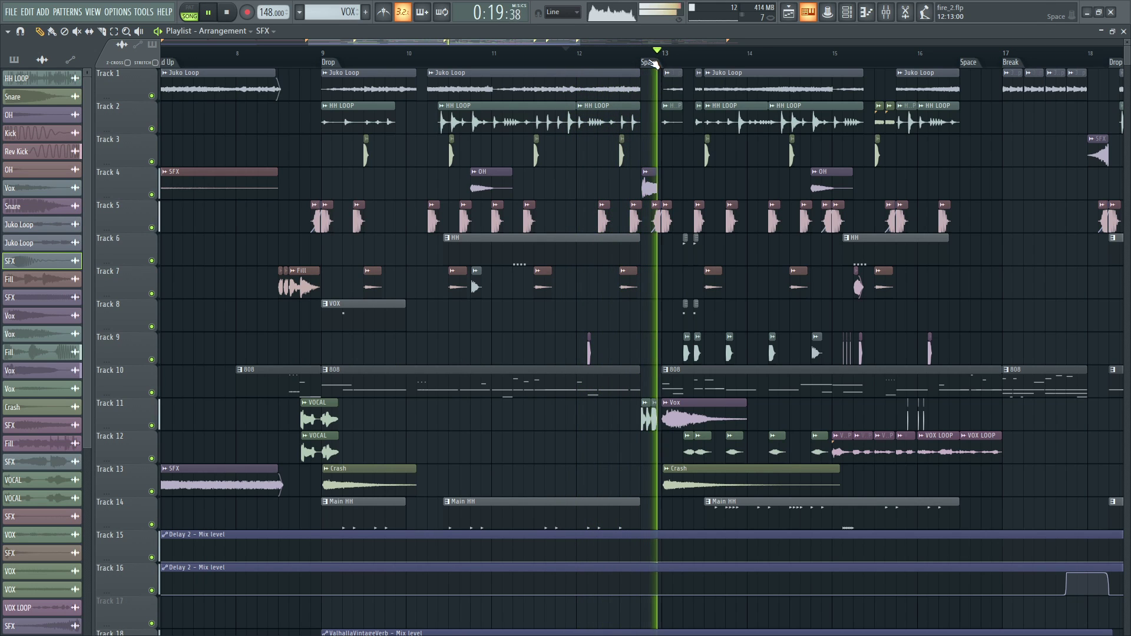
pyautogui.moveTo(551, 41); pyautogui.dragTo(622, 52)
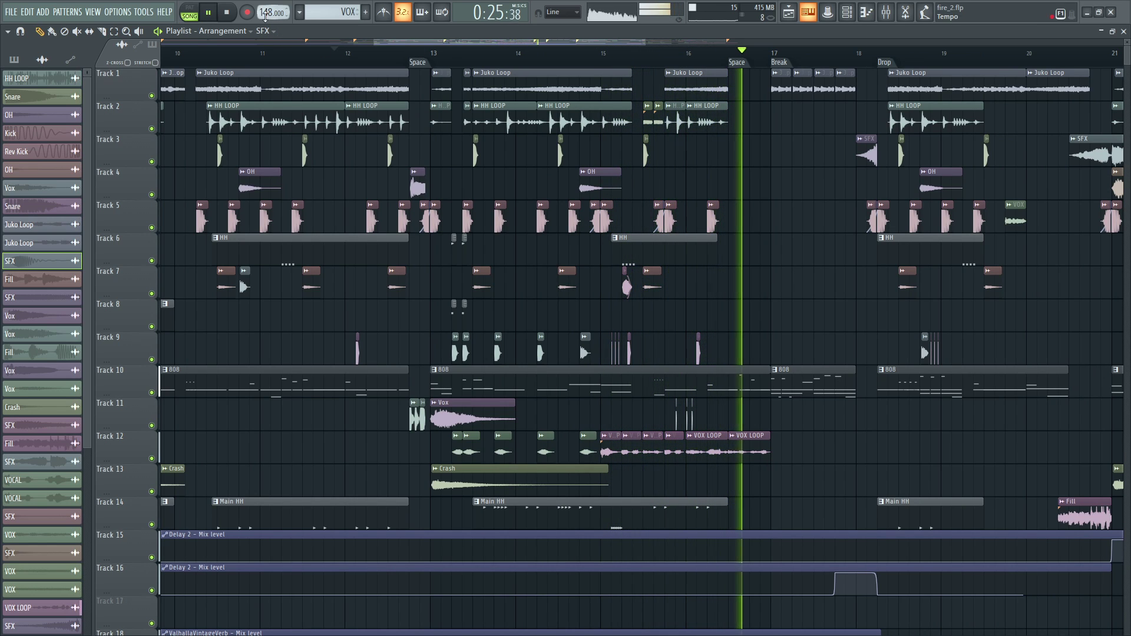
pyautogui.press('space')
# Open the 808 pattern that starts at bar 13 on Track 10, play it in pattern mode, and stop it.
pyautogui.doubleClick(461, 379)
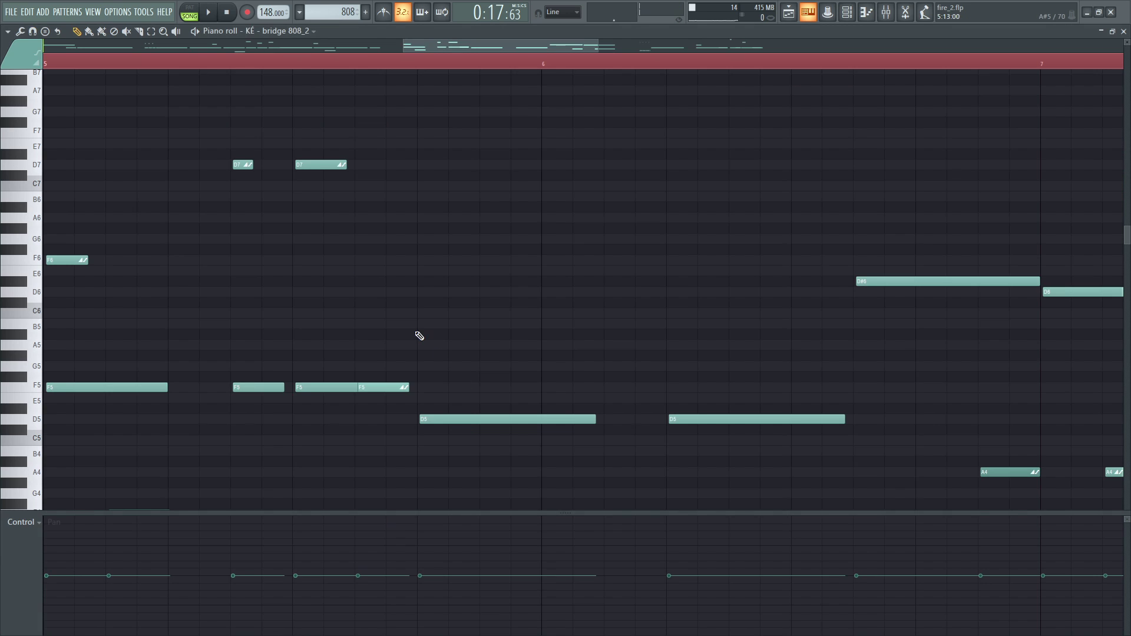
pyautogui.click(189, 10)
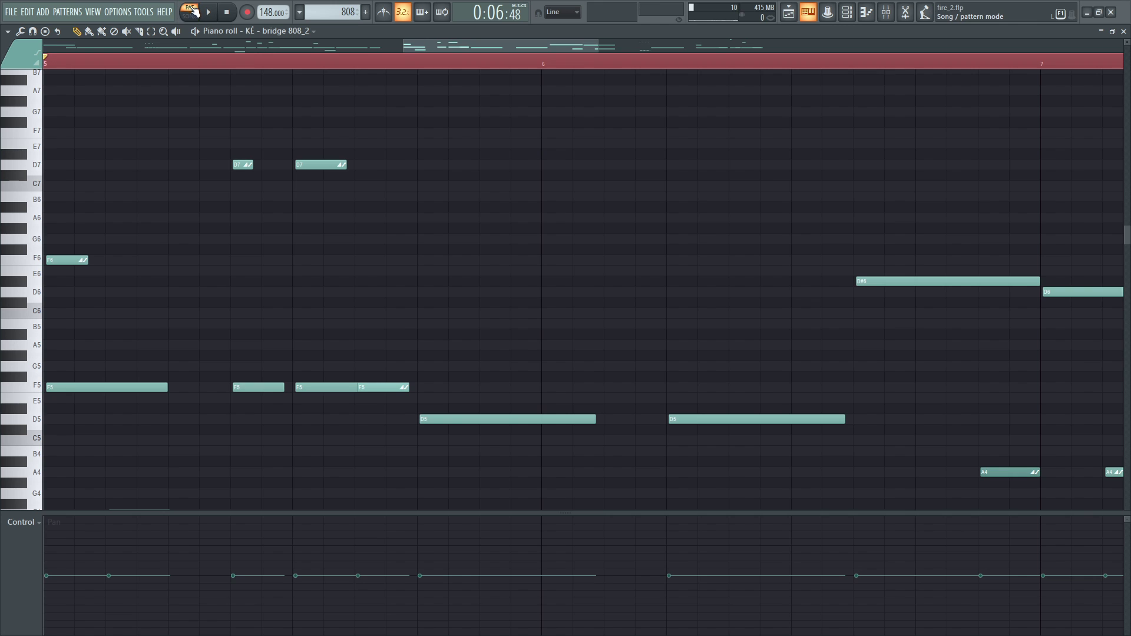
pyautogui.press('space')
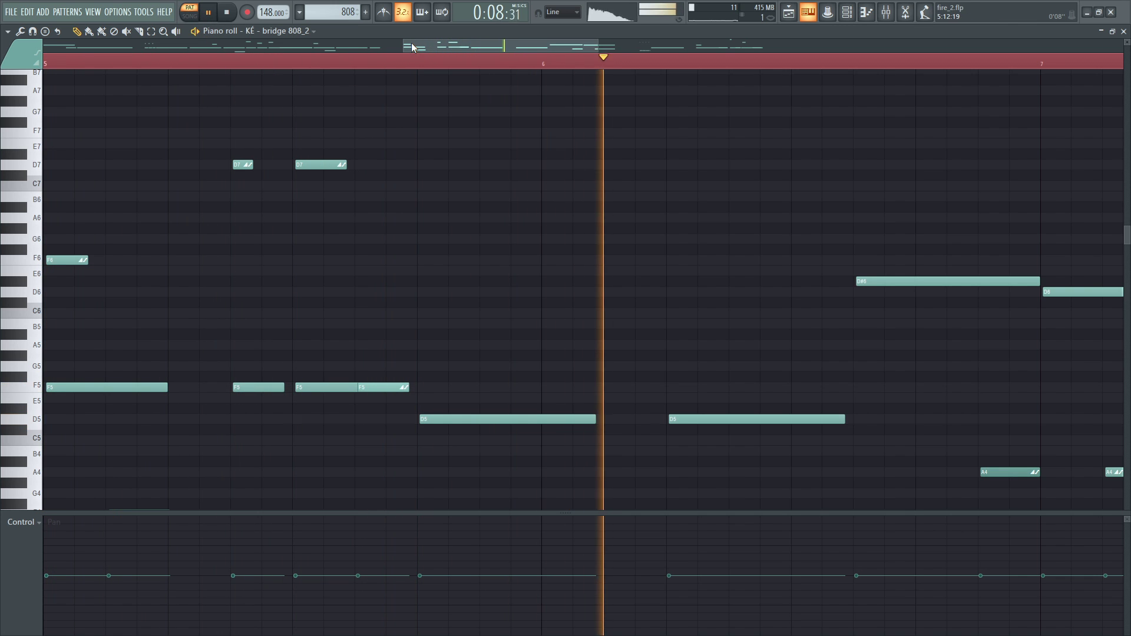
pyautogui.moveTo(422, 44); pyautogui.dragTo(613, 90)
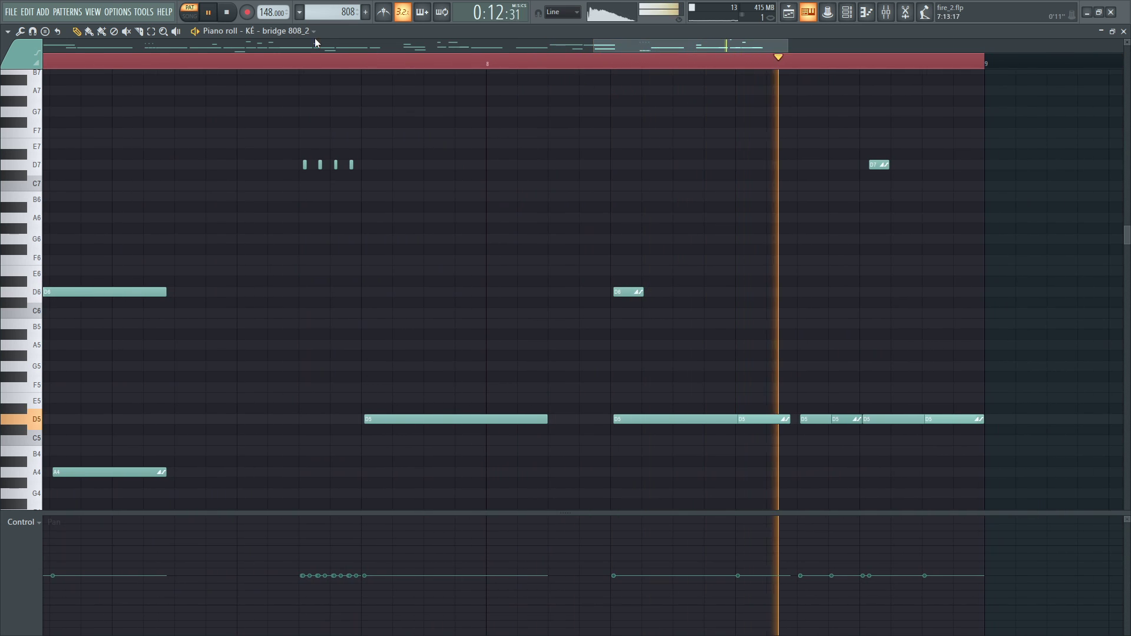
pyautogui.click(227, 12)
# Examine the 808 pattern's notes from bar 5 to bar 8, with note velocity displayed below them.
pyautogui.scroll(3, 659, 251)
pyautogui.scroll(3, 654, 253)
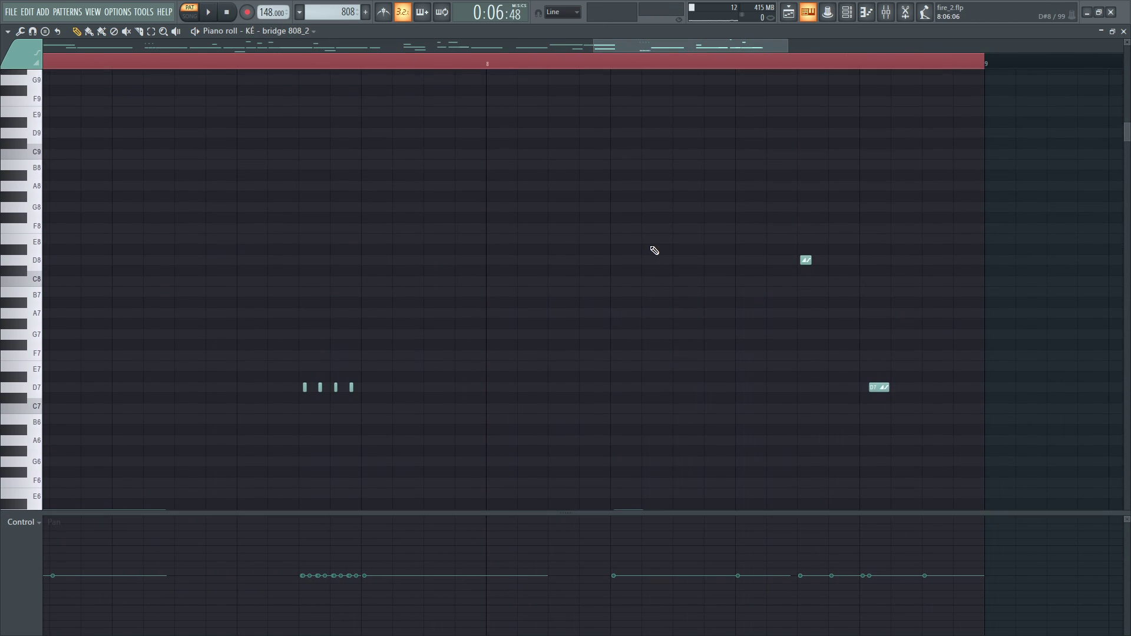
pyautogui.scroll(-5, 697, 271)
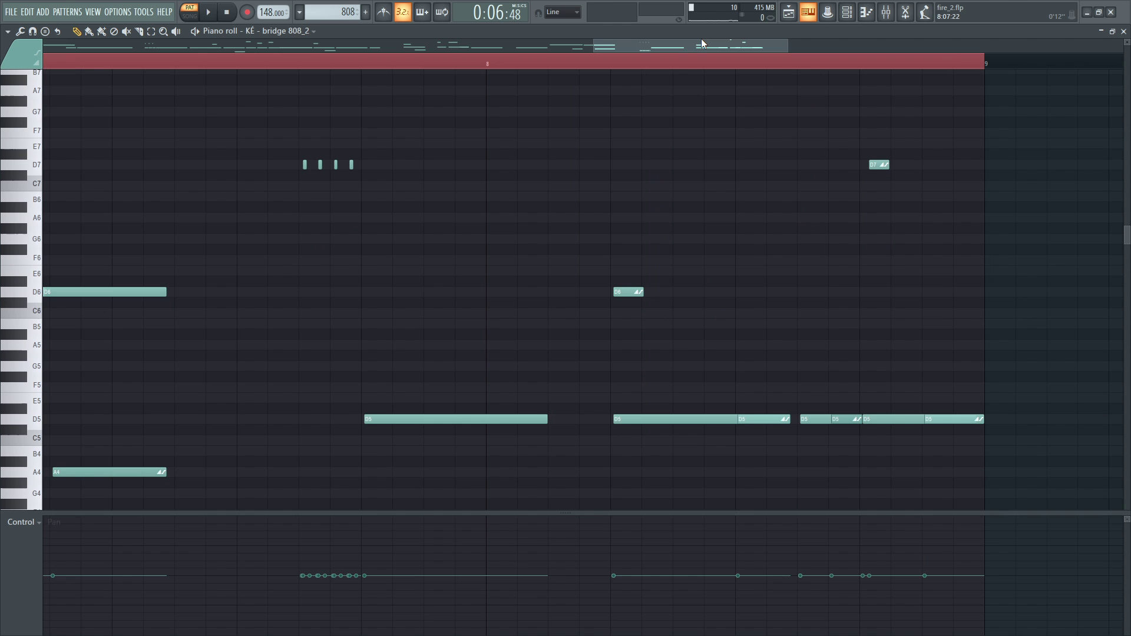
pyautogui.moveTo(702, 43); pyautogui.dragTo(505, 96)
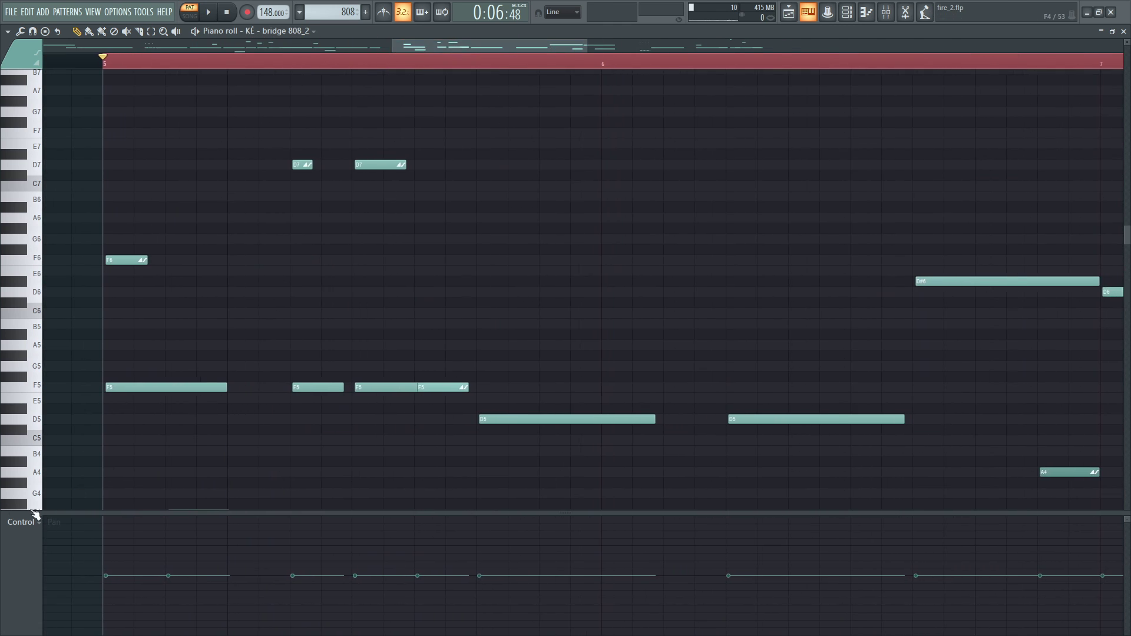
pyautogui.moveTo(442, 51); pyautogui.dragTo(456, 223)
pyautogui.click(22, 521)
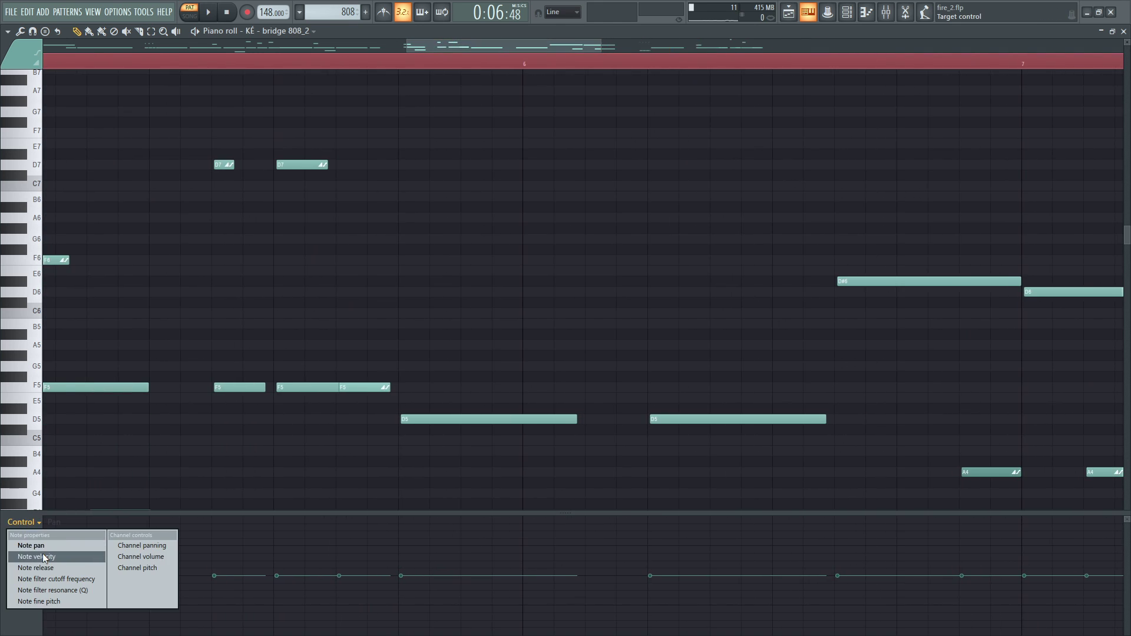
pyautogui.click(41, 557)
pyautogui.moveTo(462, 52); pyautogui.dragTo(577, 111)
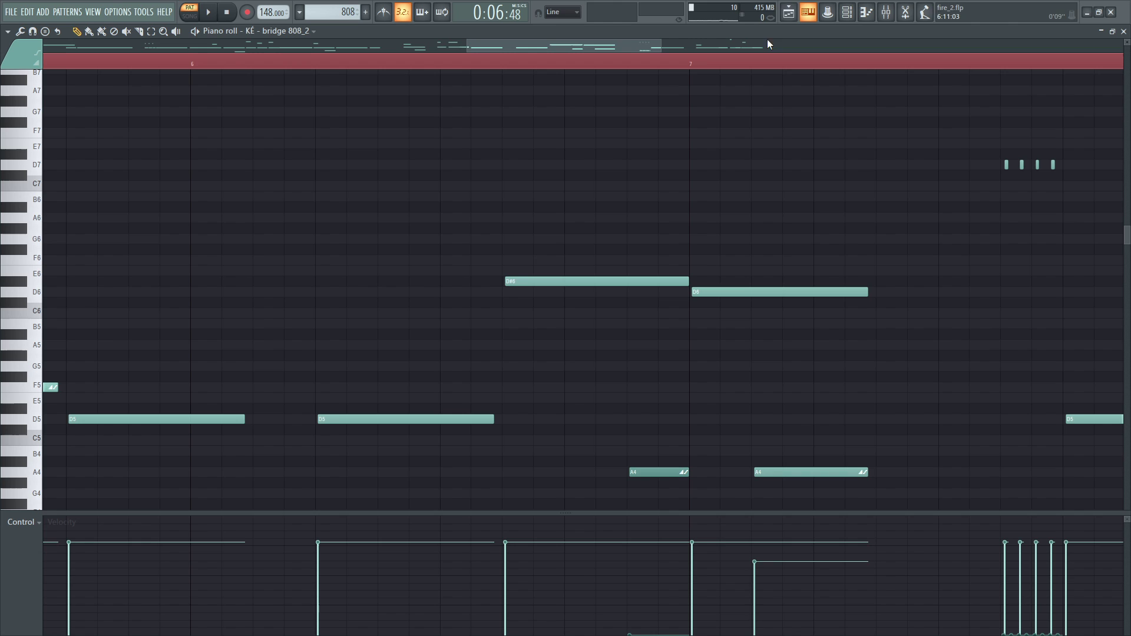
# Return to the playlist and play the song around the Break section, restarting from bar 16.
pyautogui.click(795, 13)
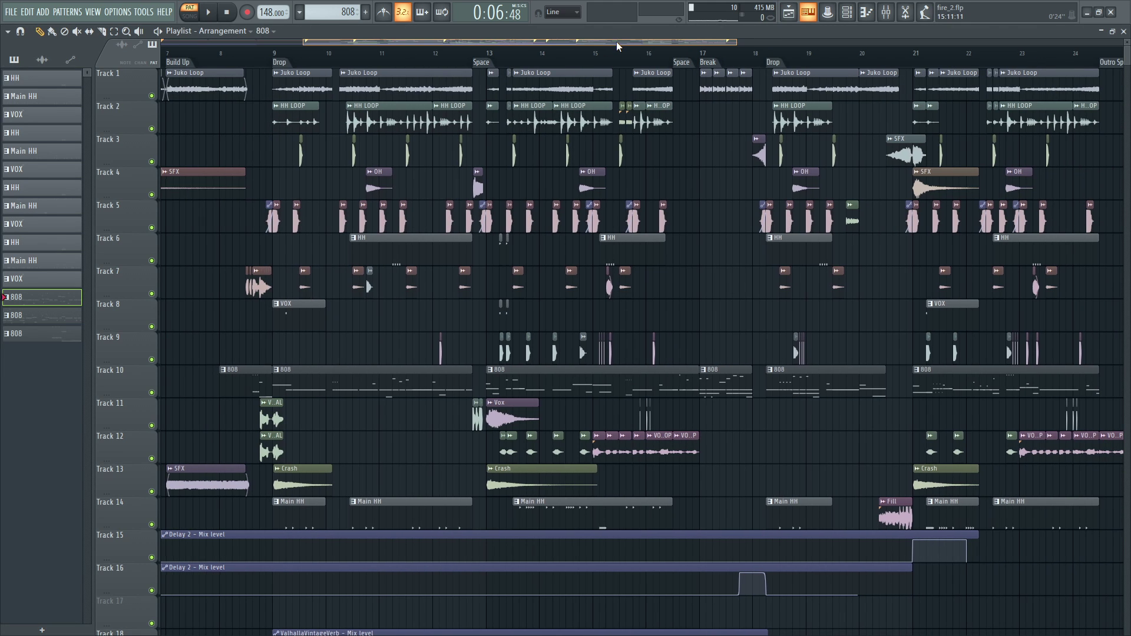
pyautogui.moveTo(681, 52); pyautogui.dragTo(698, 52)
pyautogui.click(571, 54)
pyautogui.press('space')
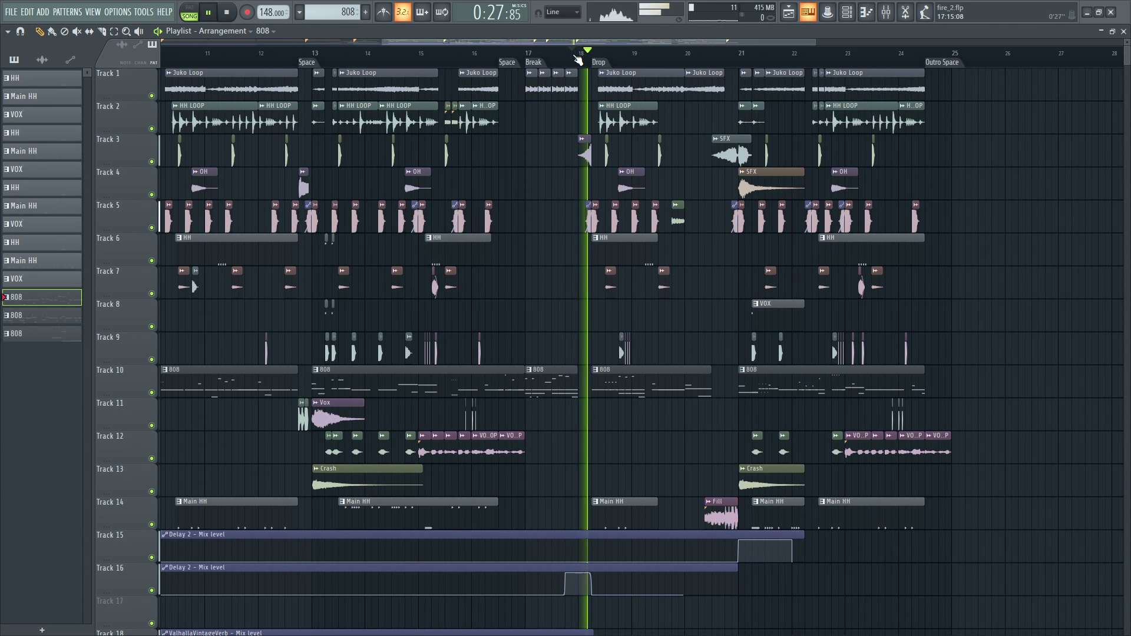
pyautogui.click(486, 57)
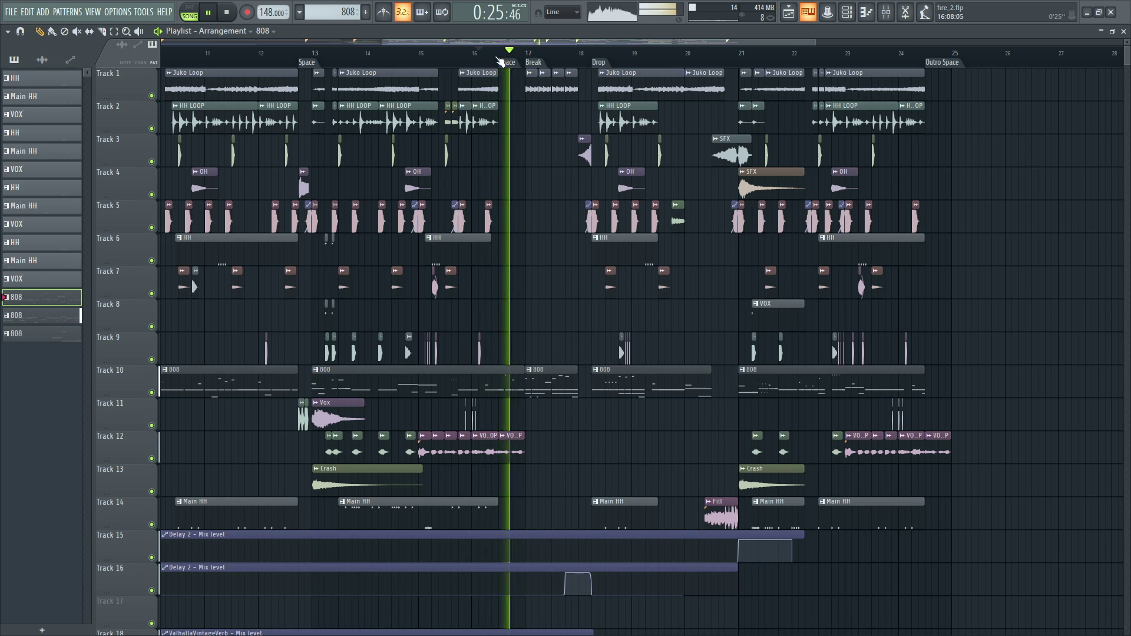
pyautogui.scroll(2, 494, 59)
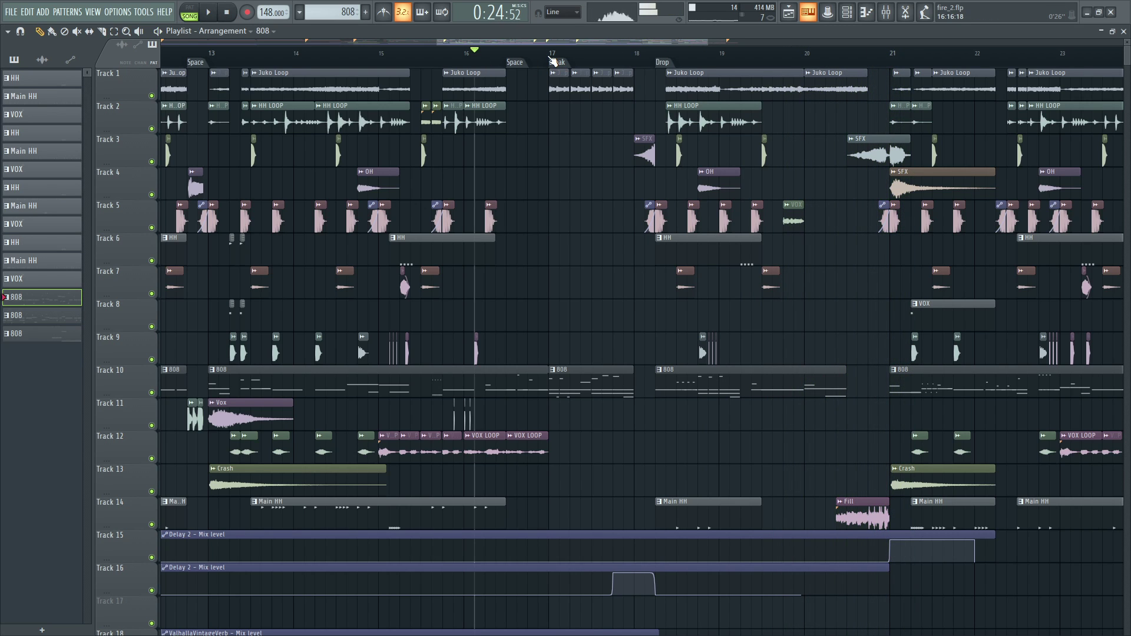
# Open the 808 pattern at the Break in bar 17 on Track 10 and play it in pattern mode.
pyautogui.scroll(-2, 553, 64)
pyautogui.scroll(-2, 578, 217)
pyautogui.scroll(-3, 577, 269)
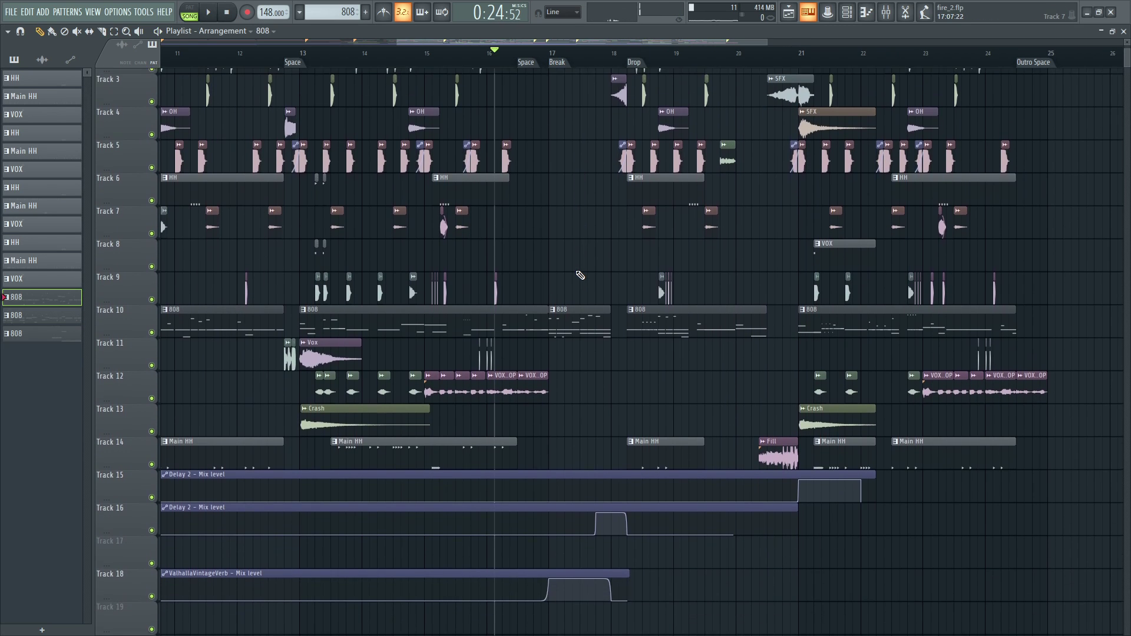
pyautogui.doubleClick(566, 316)
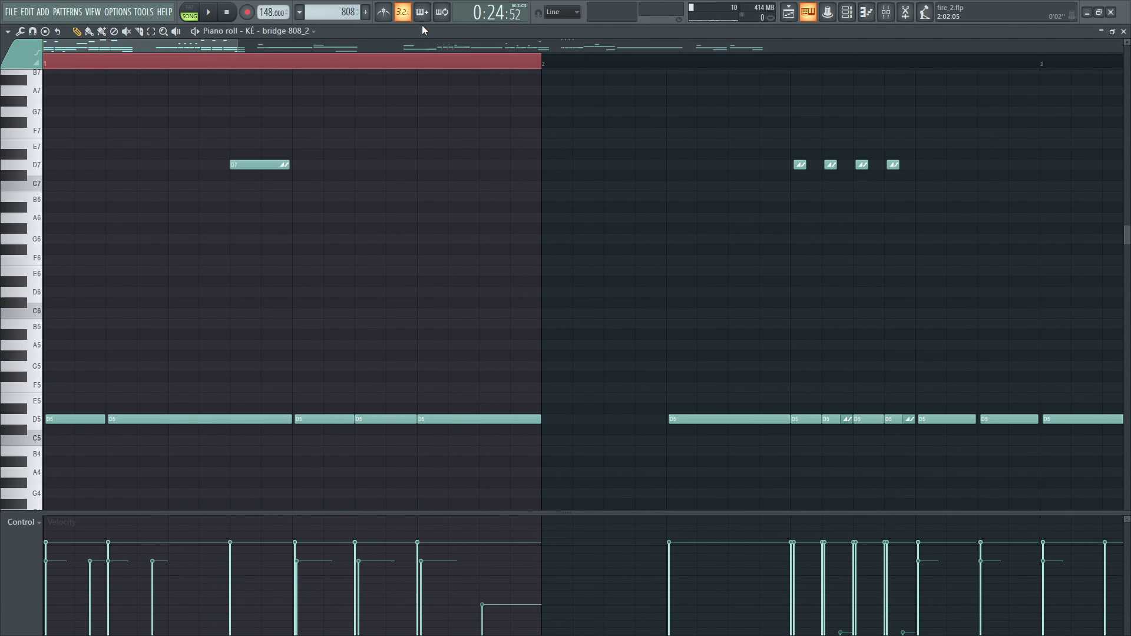
pyautogui.click(189, 11)
pyautogui.press('space')
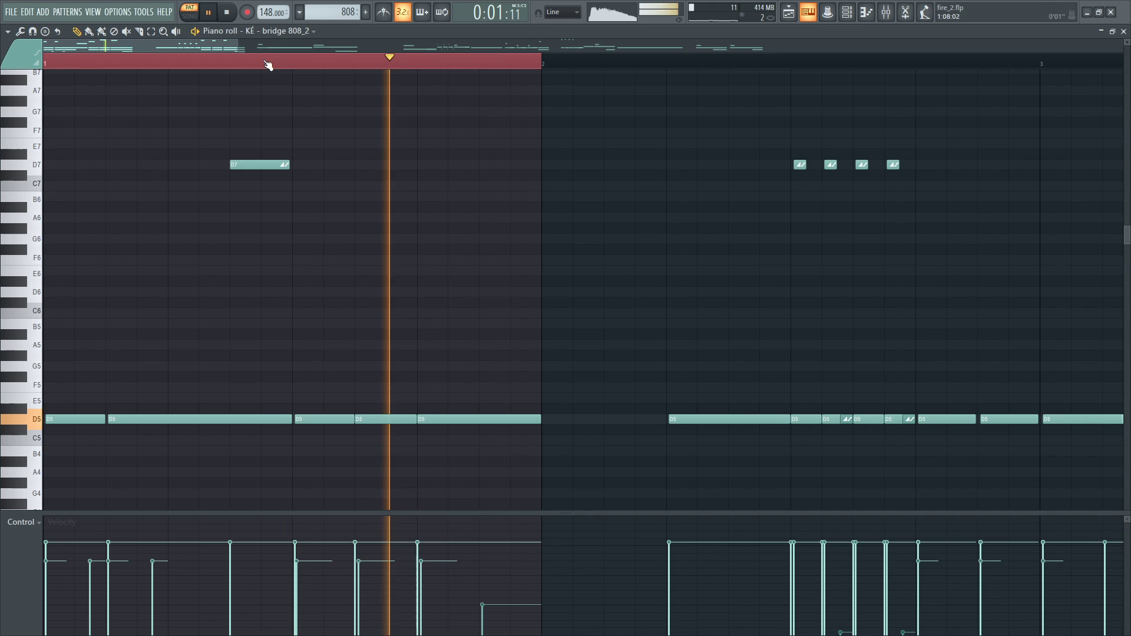
pyautogui.press('space')
# Show the Master insert in the mixer and open its ValhallaVintageVerb effect settings.
pyautogui.click(881, 9)
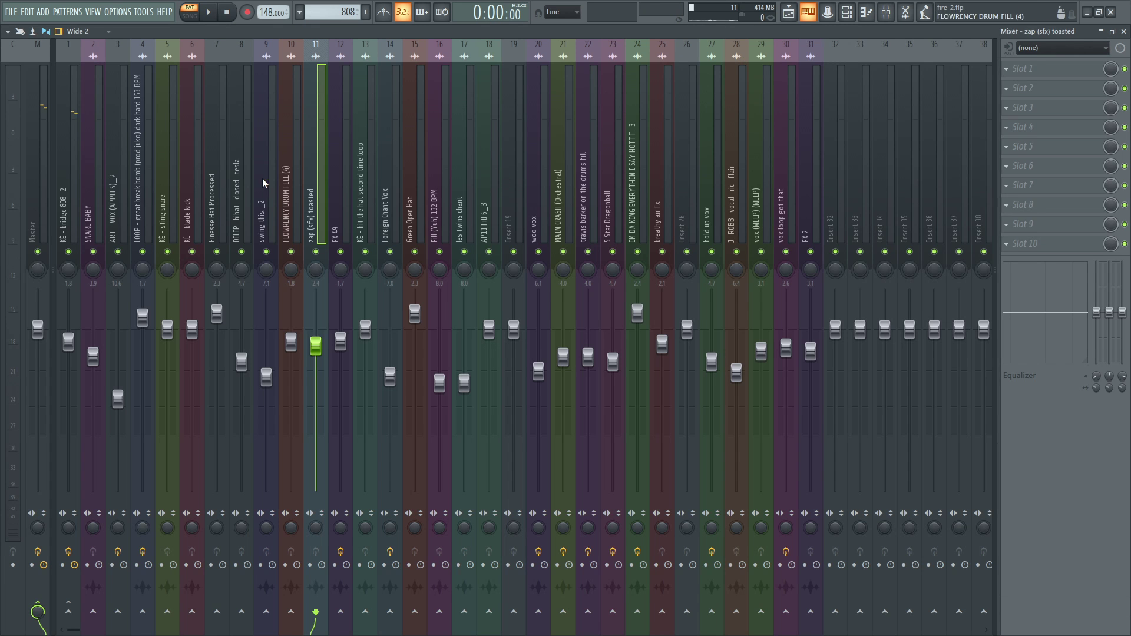
pyautogui.click(1048, 185)
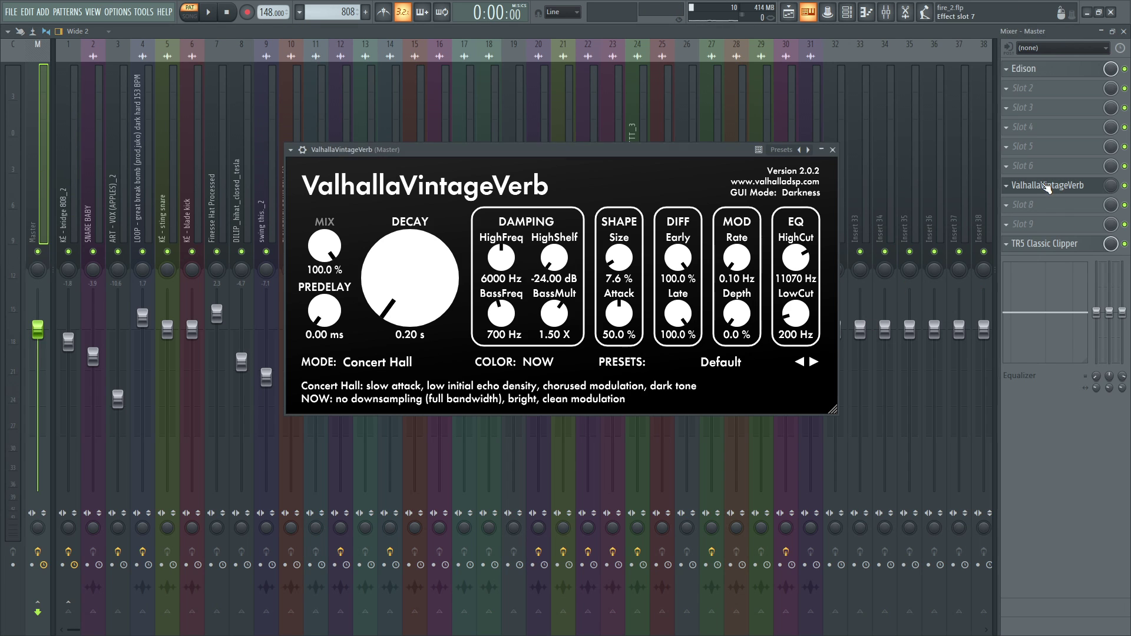
# Set the ValhallaVintageVerb EQ LowCut to 220 Hz and close the reverb's settings.
pyautogui.moveTo(553, 152); pyautogui.dragTo(645, 110)
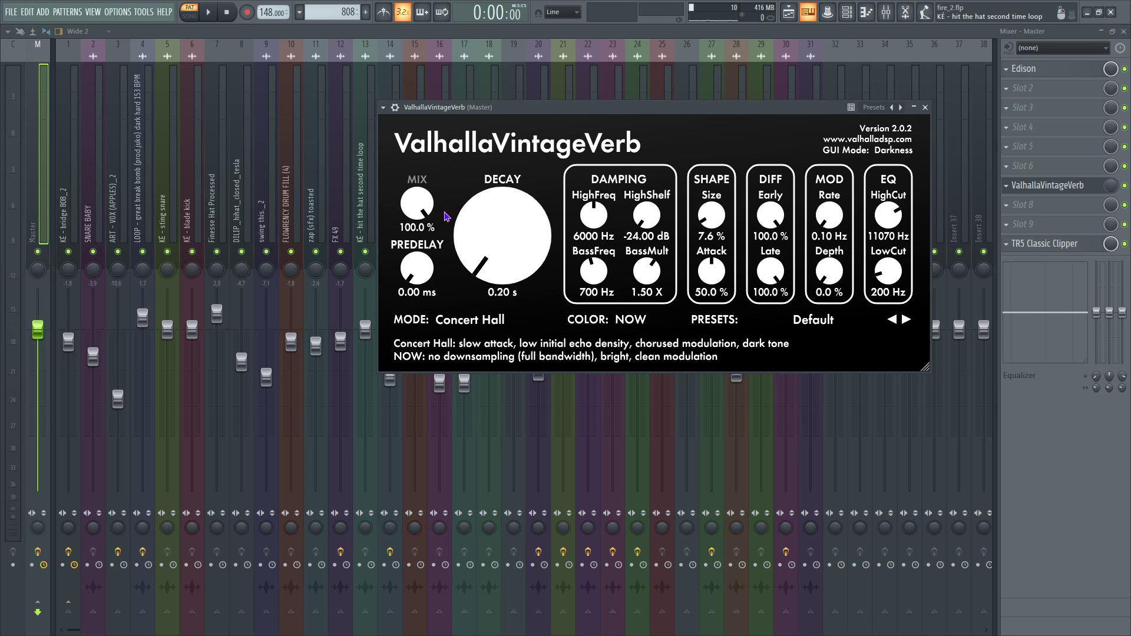
pyautogui.moveTo(412, 220)
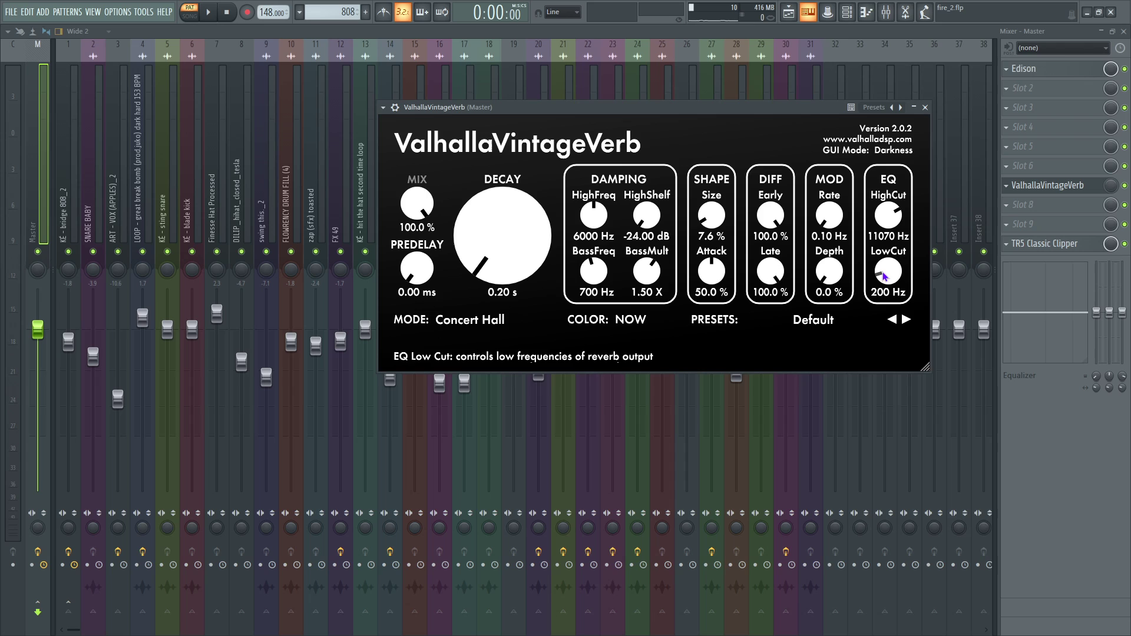
pyautogui.moveTo(880, 280)
pyautogui.mouseDown()
pyautogui.moveTo(887, 293)
pyautogui.moveTo(887, 273)
pyautogui.mouseUp()
pyautogui.scroll(1, 885, 266)
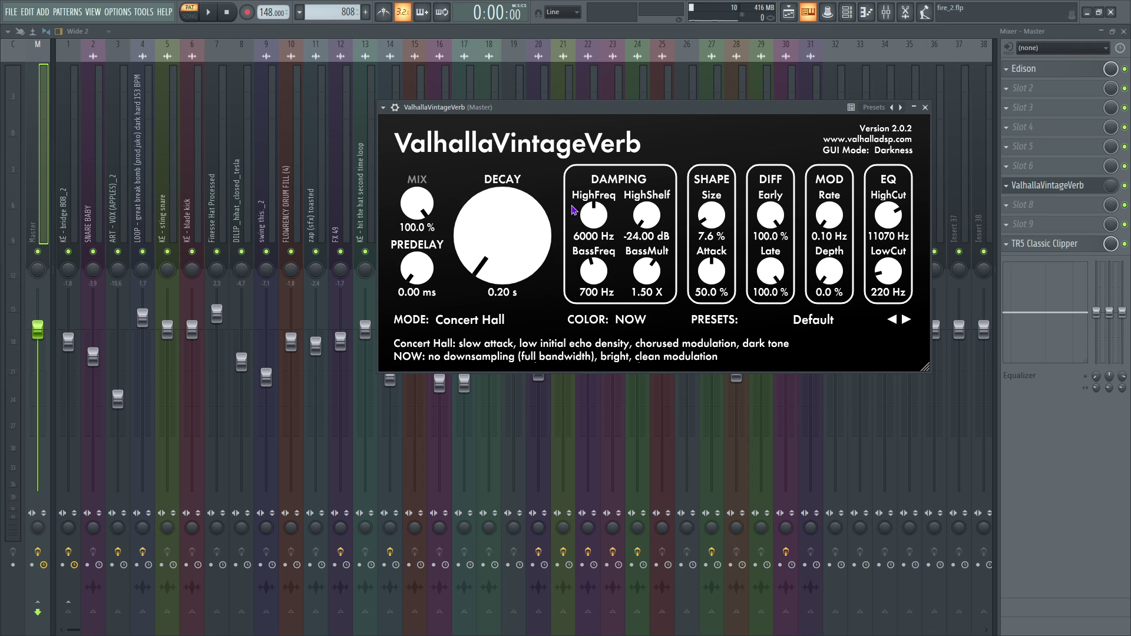
pyautogui.click(926, 107)
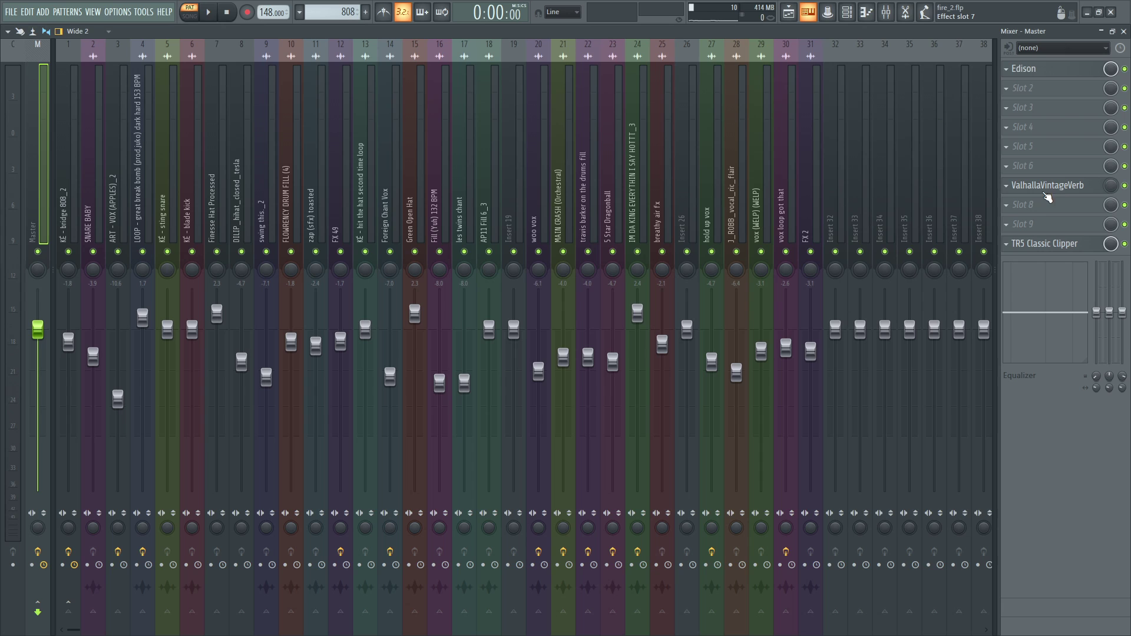
# Return to the playlist and play the song into the Break from just before bar 17.
pyautogui.click(788, 12)
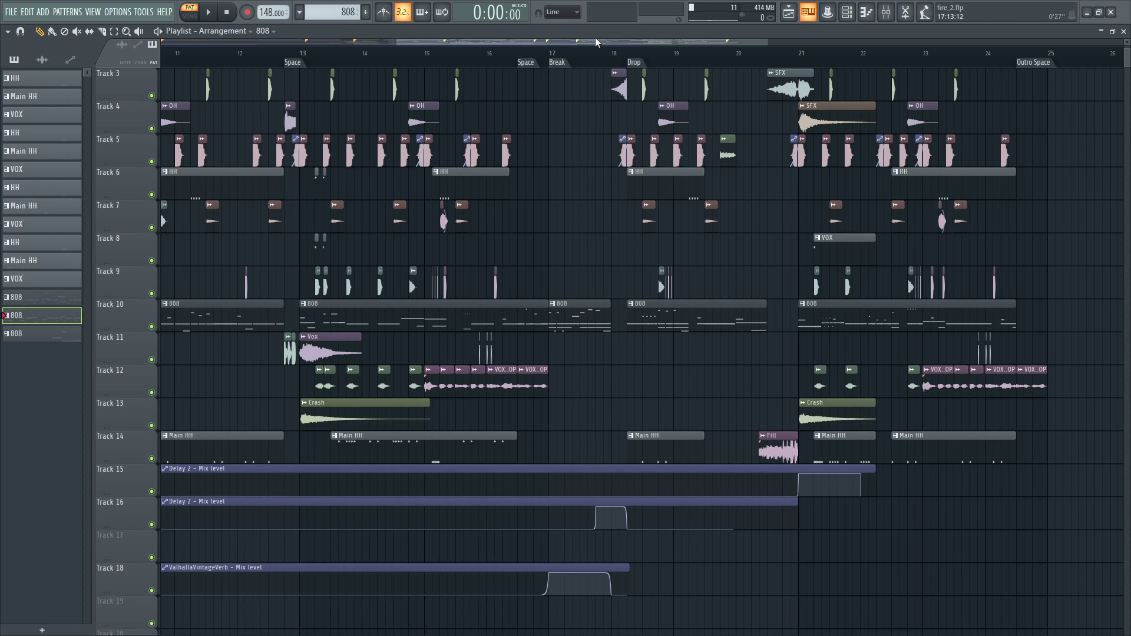
pyautogui.scroll(2, 607, 63)
pyautogui.scroll(2, 607, 64)
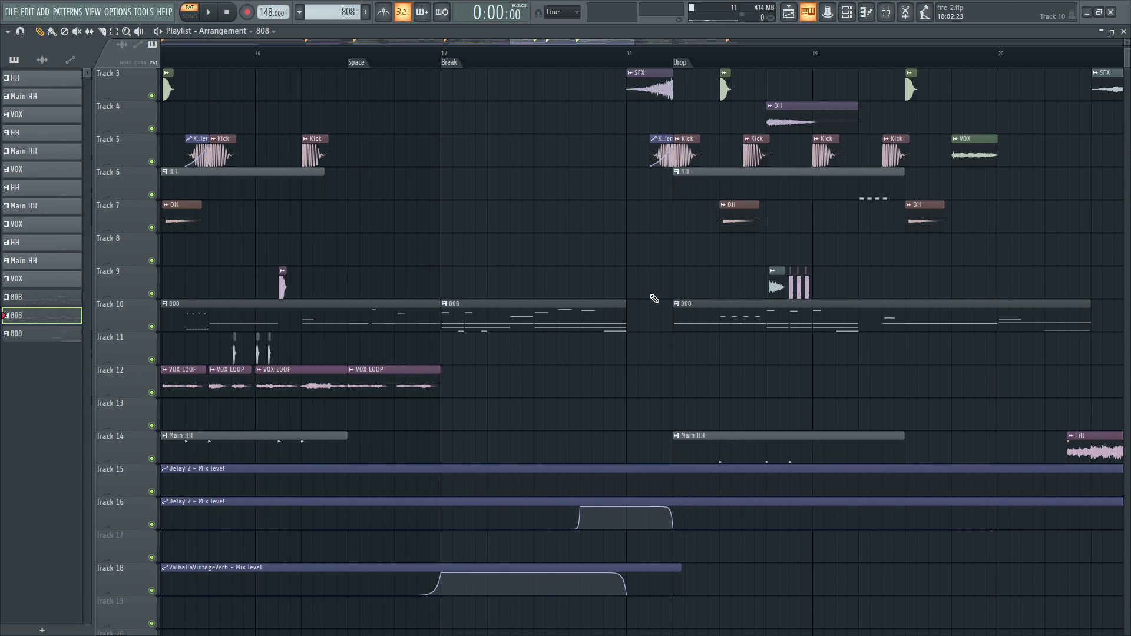
pyautogui.click(411, 56)
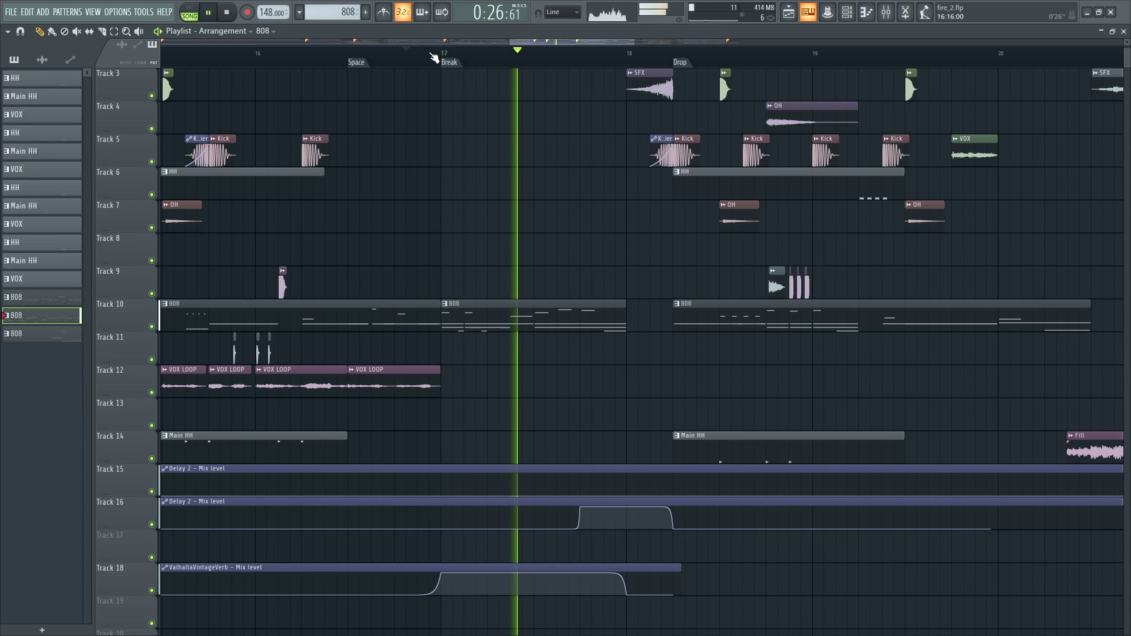
pyautogui.press('space')
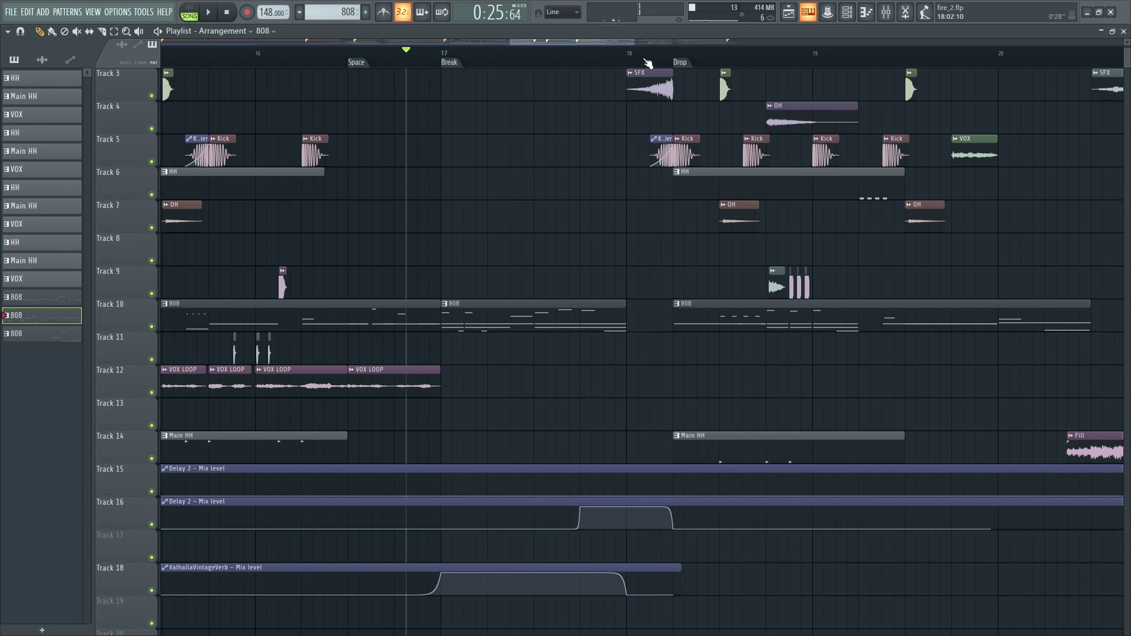
# Inspect the sample settings of the SFX clip at bar 18 on Track 3 and the Rev Kick clip before the Drop on Track 5.
pyautogui.scroll(2, 630, 68)
pyautogui.scroll(2, 630, 68)
pyautogui.click(660, 87)
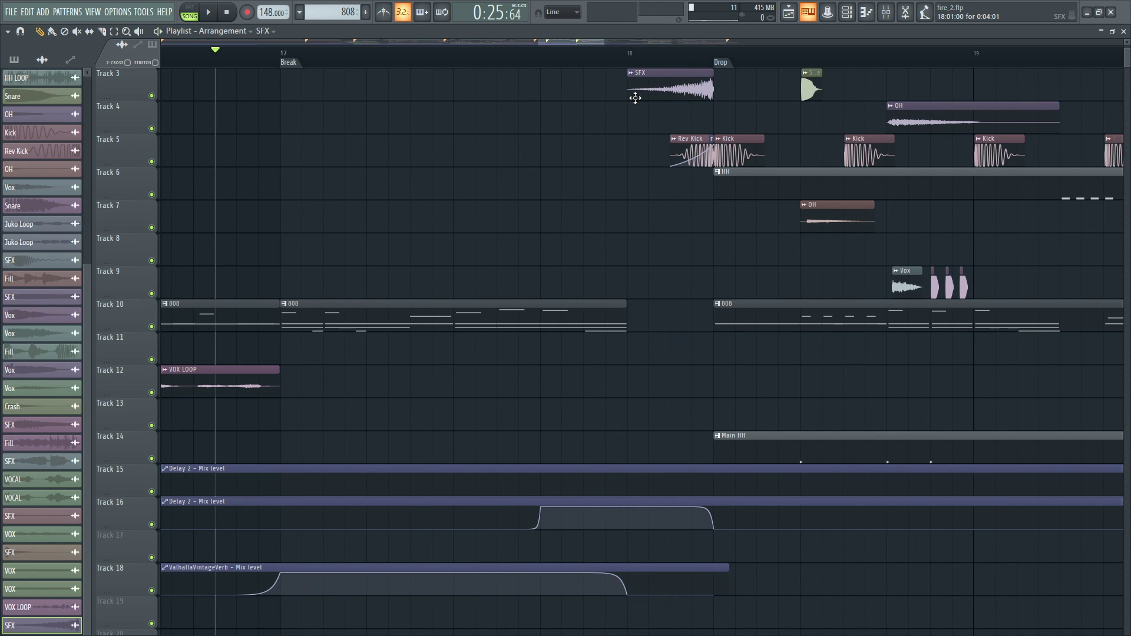
pyautogui.doubleClick(635, 98)
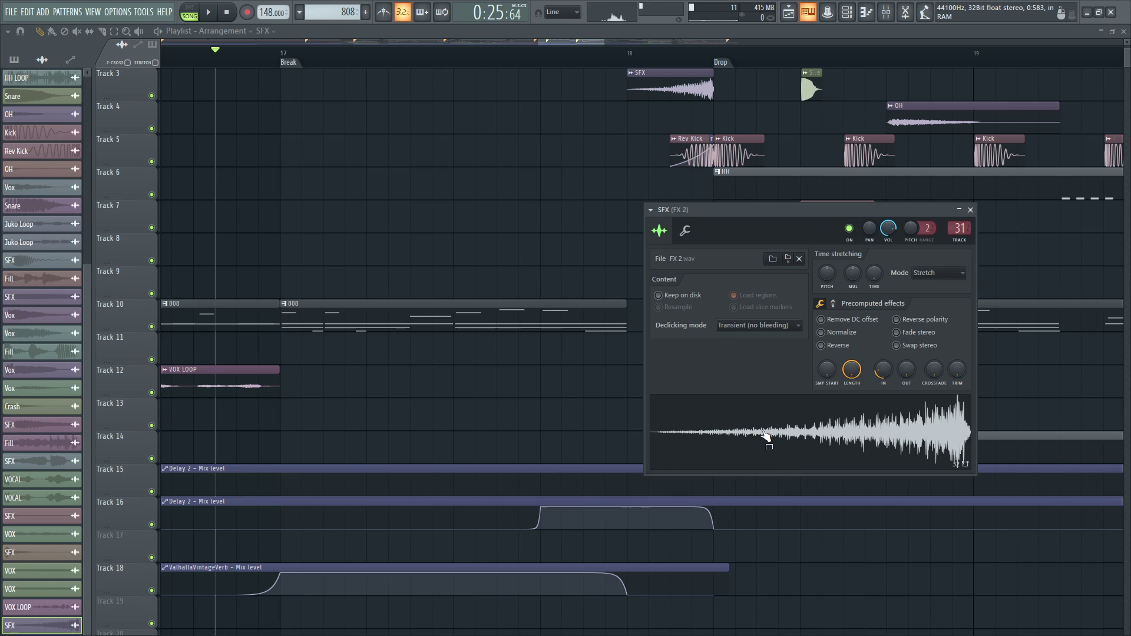
pyautogui.click(971, 209)
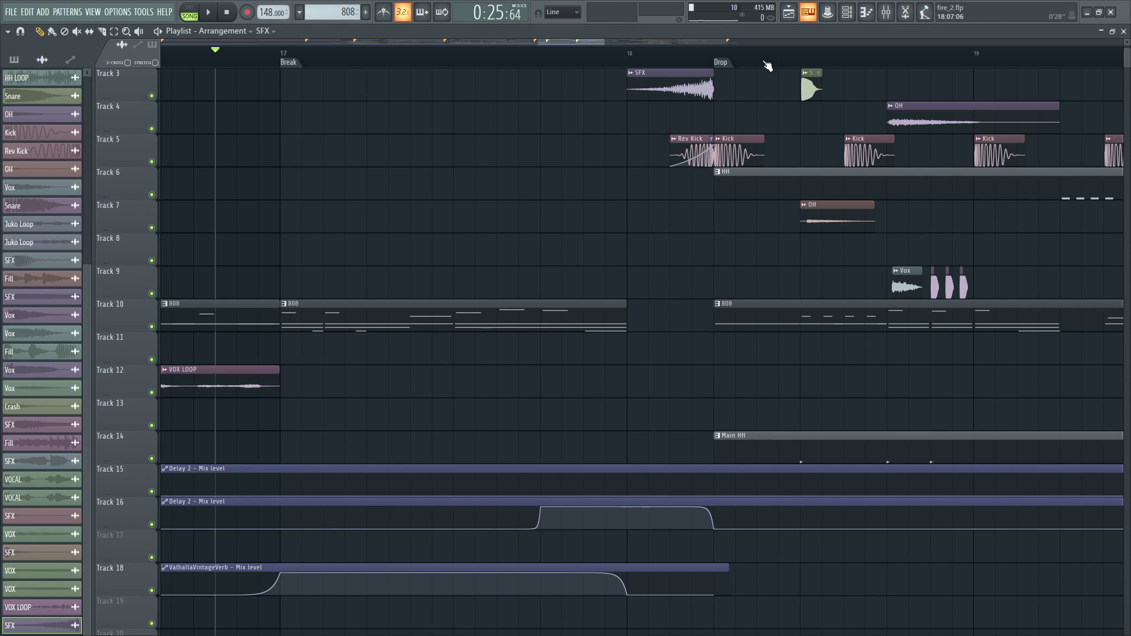
pyautogui.doubleClick(692, 152)
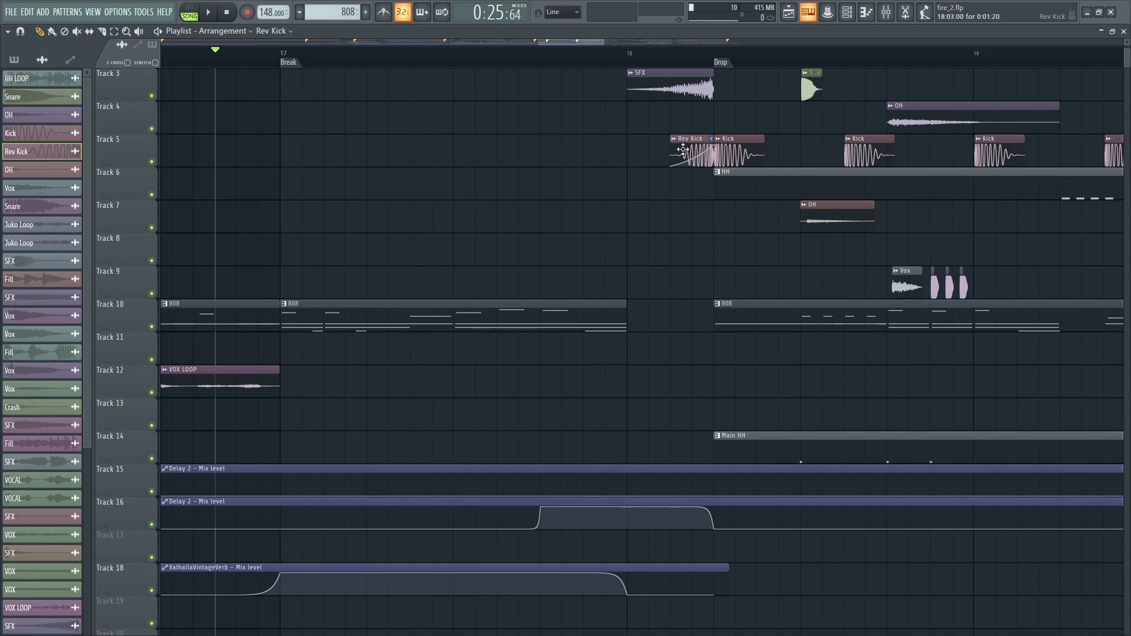
pyautogui.press('Escape')
# Play the transition from the Break into the Drop, restarting from bar 17.
pyautogui.press('space')
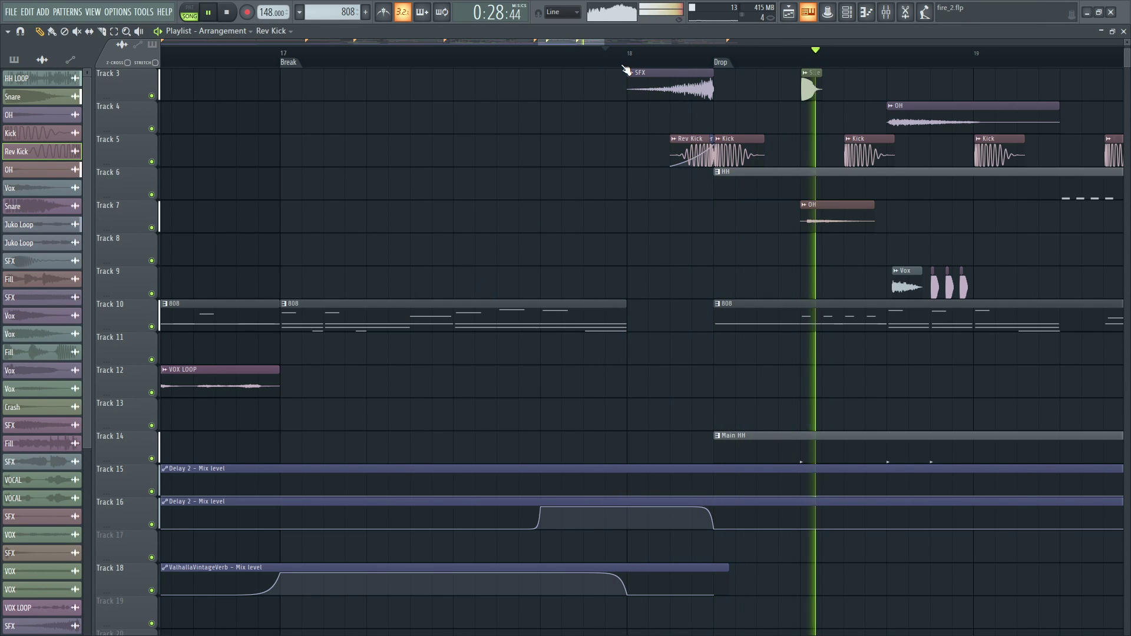
pyautogui.press('space')
pyautogui.scroll(-3, 497, 63)
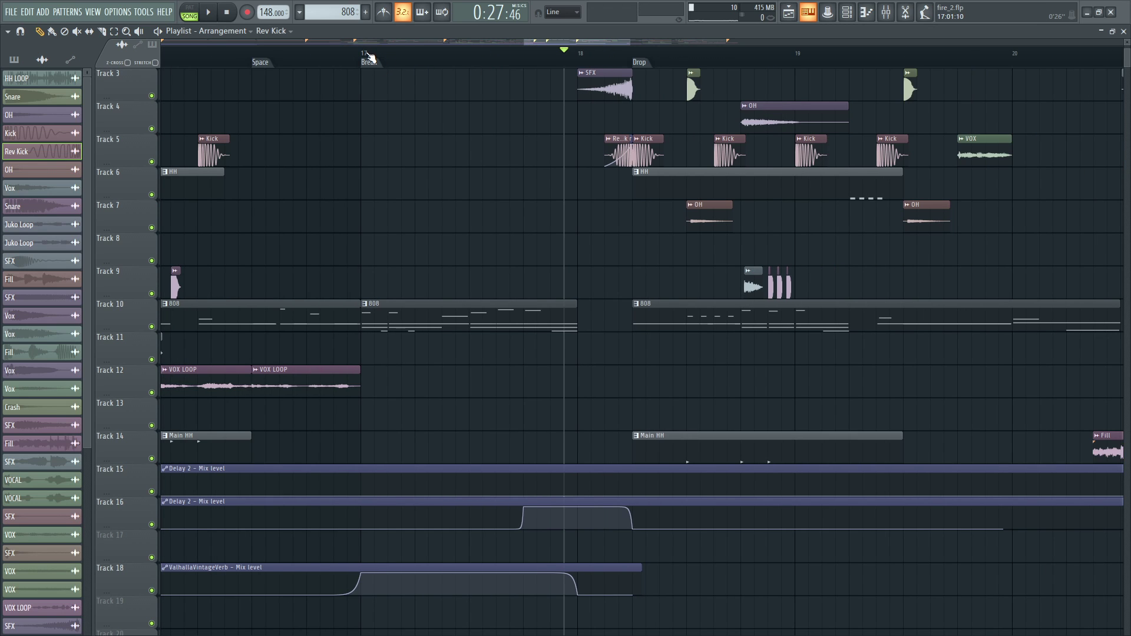
pyautogui.click(370, 55)
pyautogui.press('space')
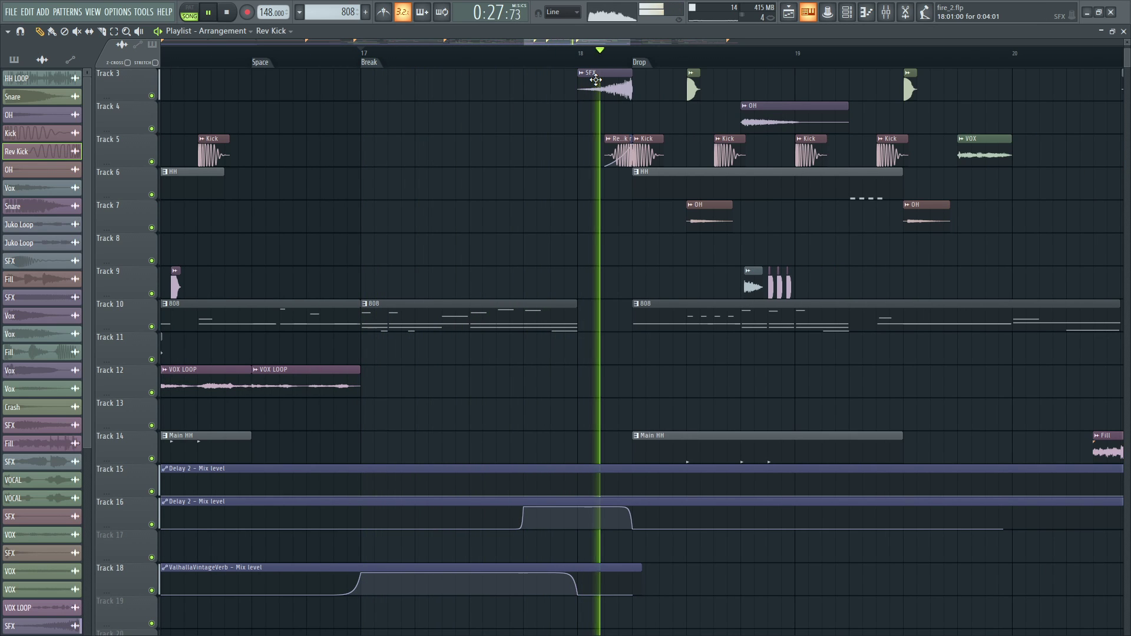
pyautogui.press('space')
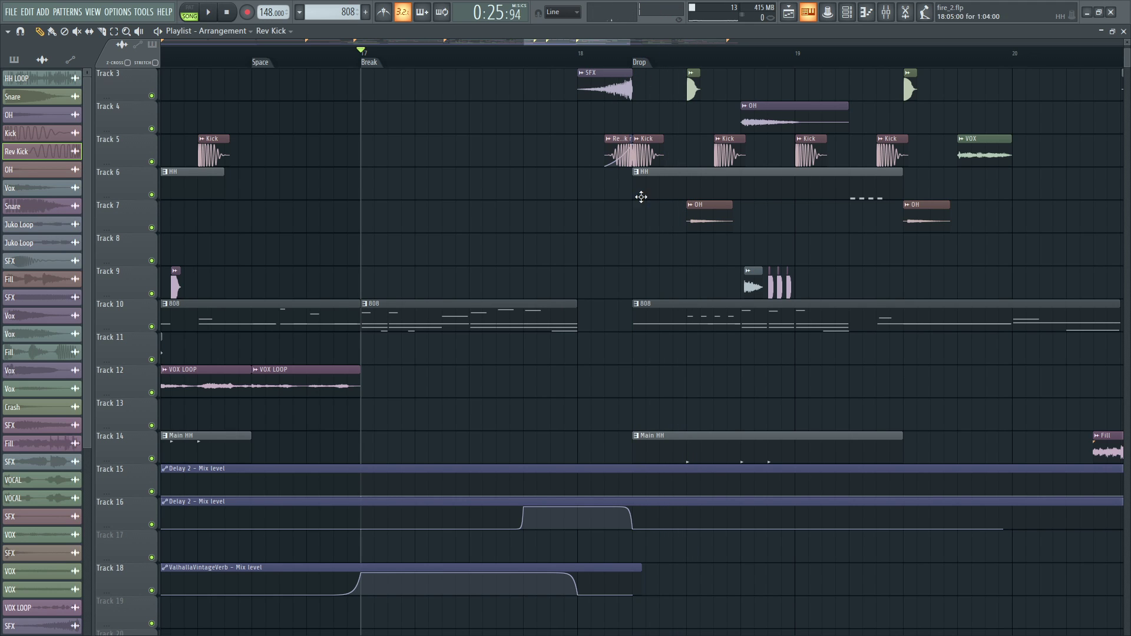
# Inspect the sample settings of the Vox clip on Track 9 and the OH clip on Track 4, just before bar 19.
pyautogui.scroll(2, 641, 197)
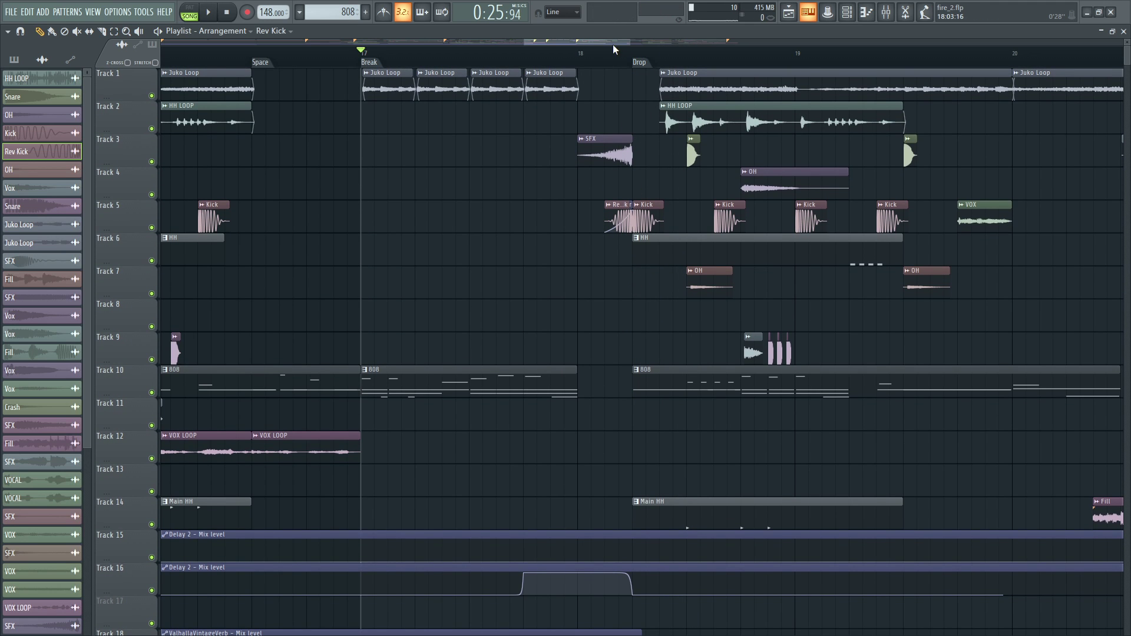
pyautogui.moveTo(612, 44); pyautogui.dragTo(630, 48)
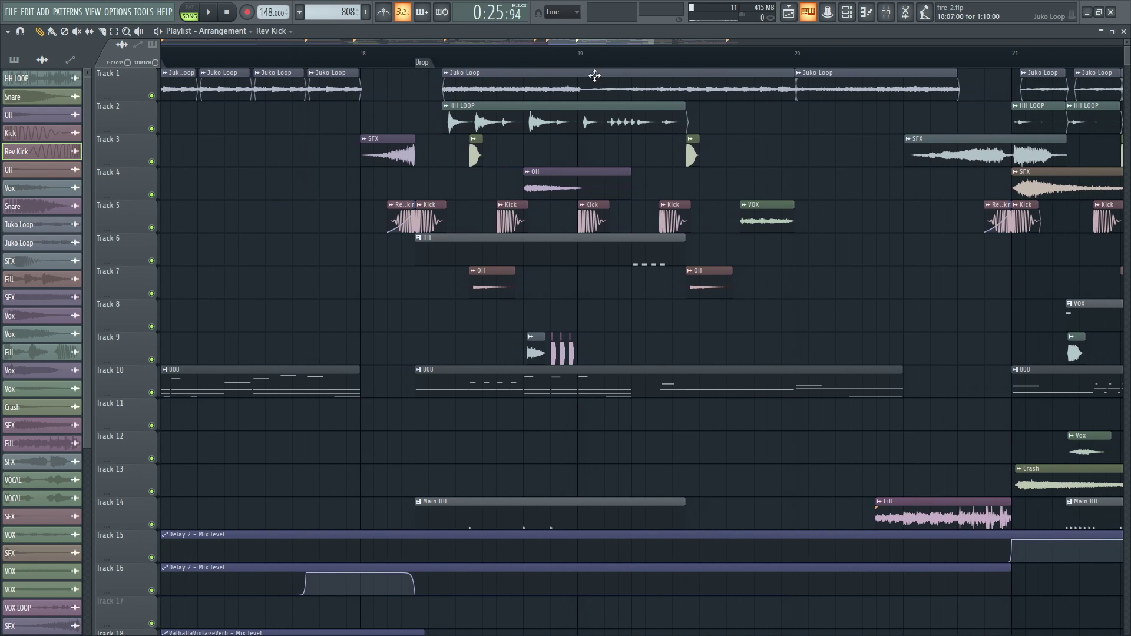
pyautogui.doubleClick(532, 353)
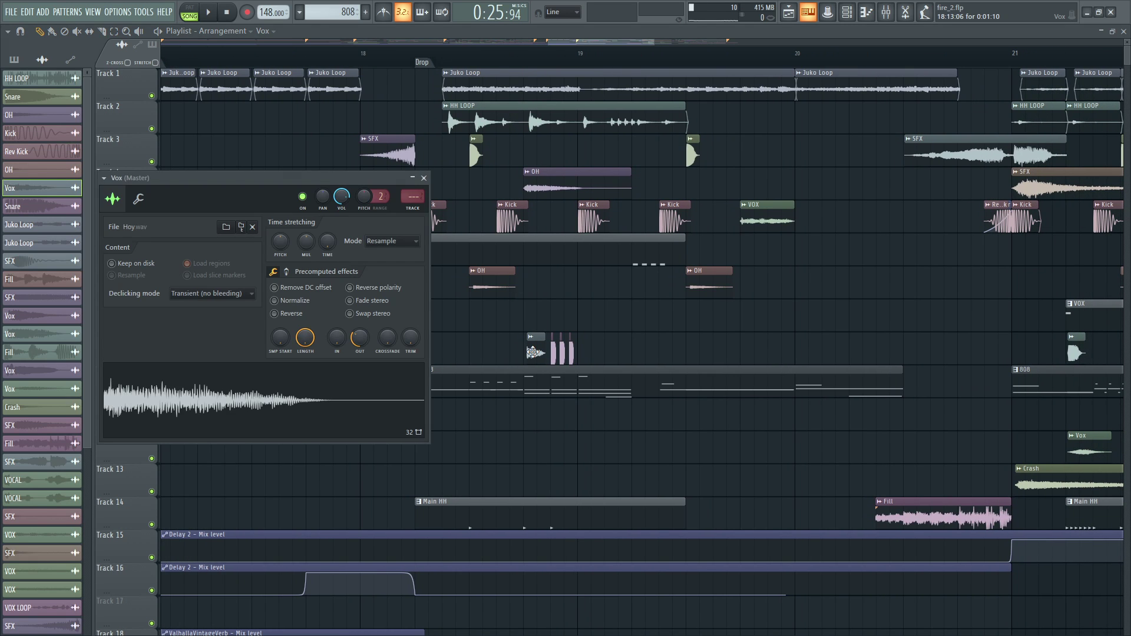
pyautogui.doubleClick(534, 199)
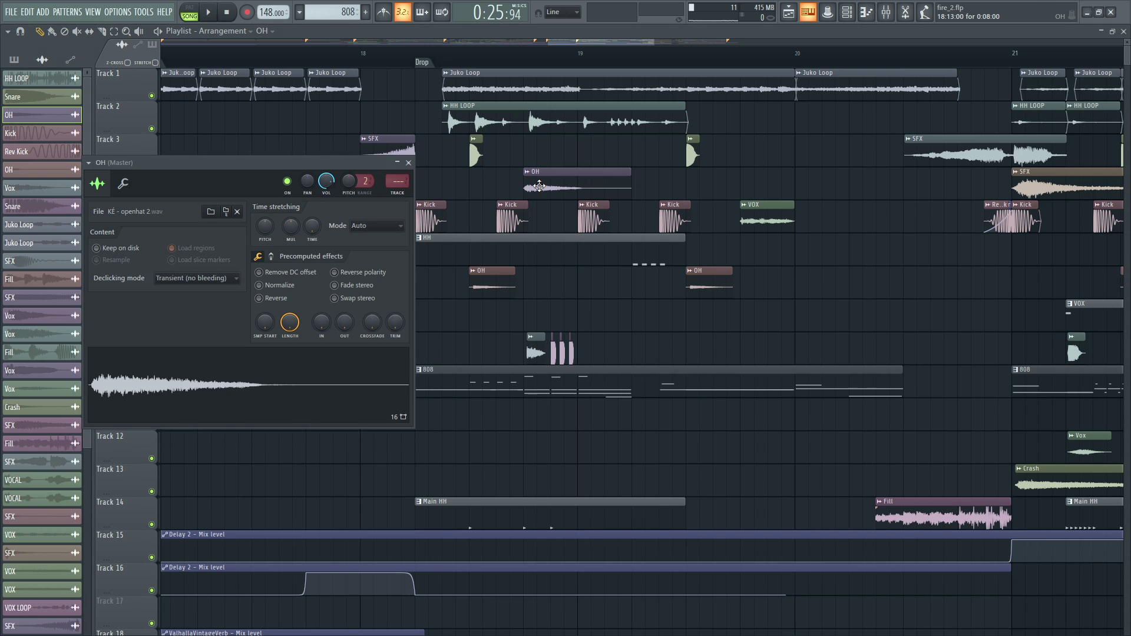
pyautogui.click(510, 62)
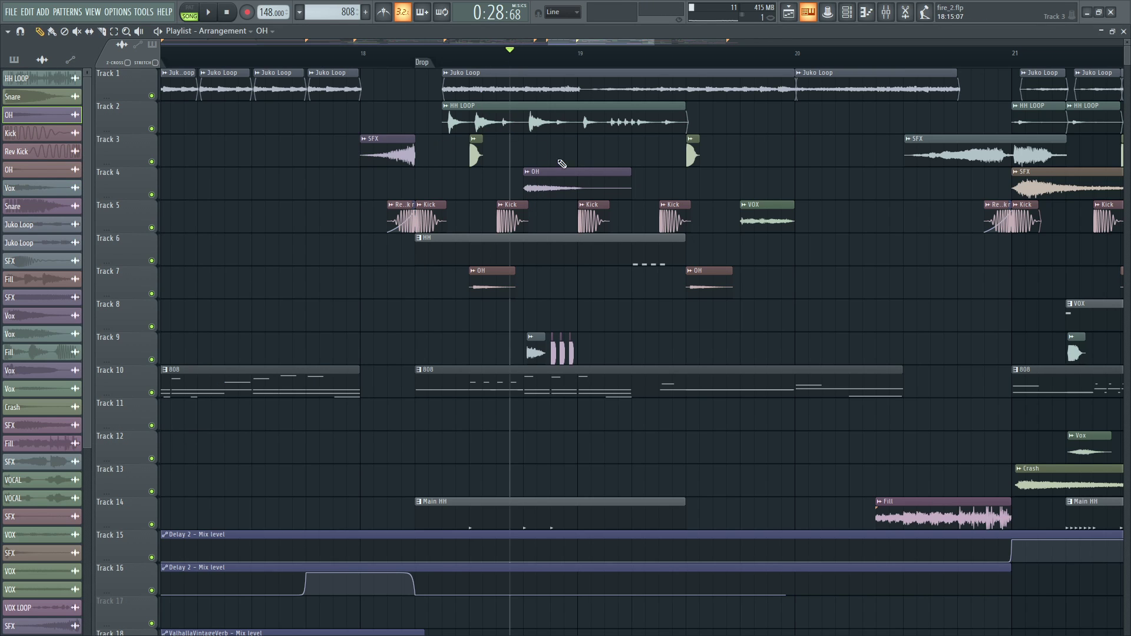
# Play the song from just before bar 20 through the fill into bar 21.
pyautogui.moveTo(553, 44); pyautogui.dragTo(588, 46)
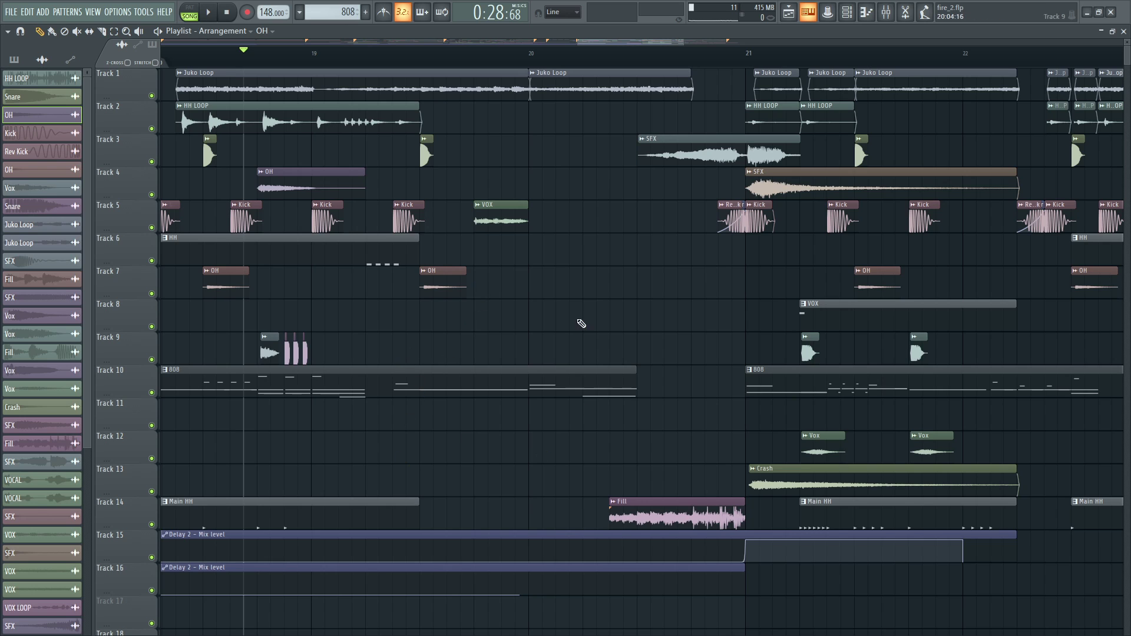
pyautogui.scroll(-2, 528, 62)
pyautogui.scroll(-2, 529, 64)
pyautogui.click(518, 57)
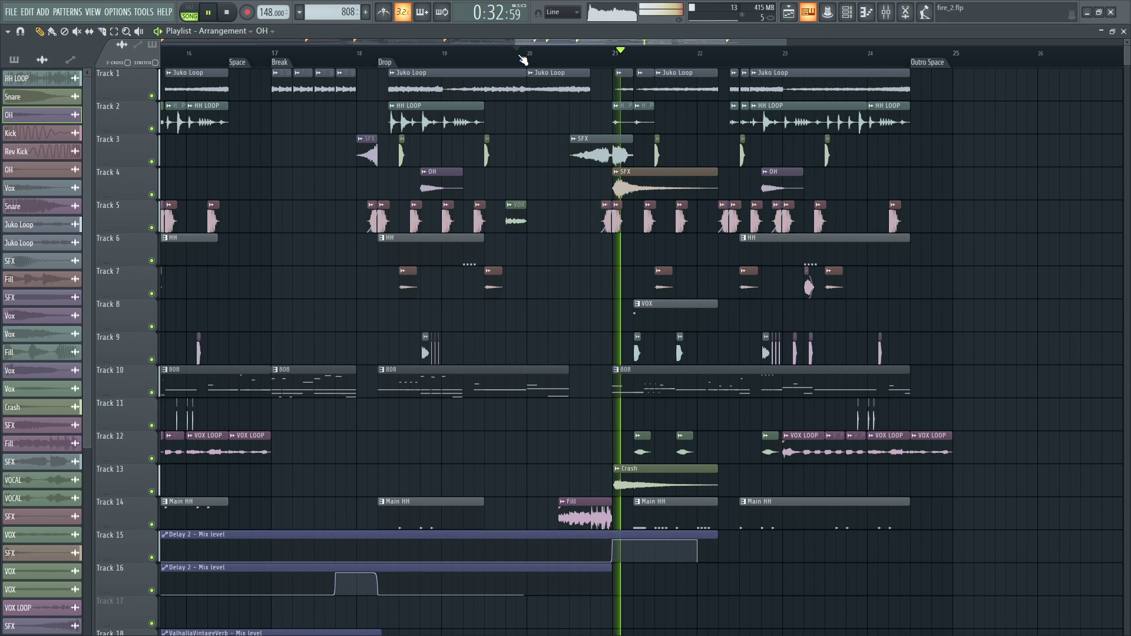
pyautogui.press('space')
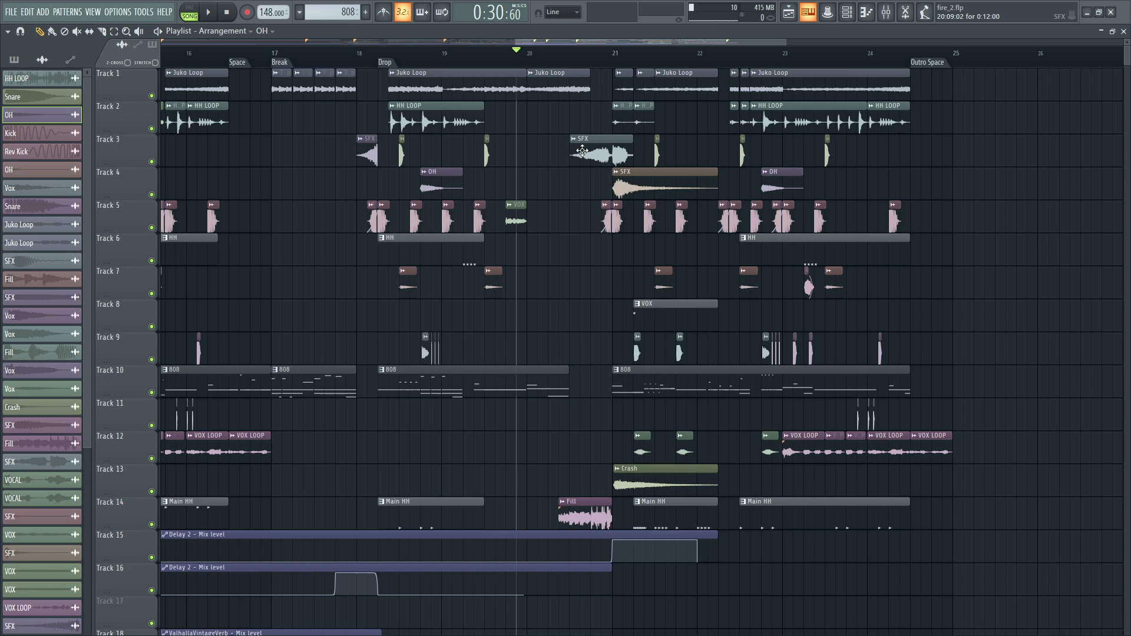
# Open the Fill clip before bar 21 on Track 14 and check its mixer insert for effects.
pyautogui.click(575, 502)
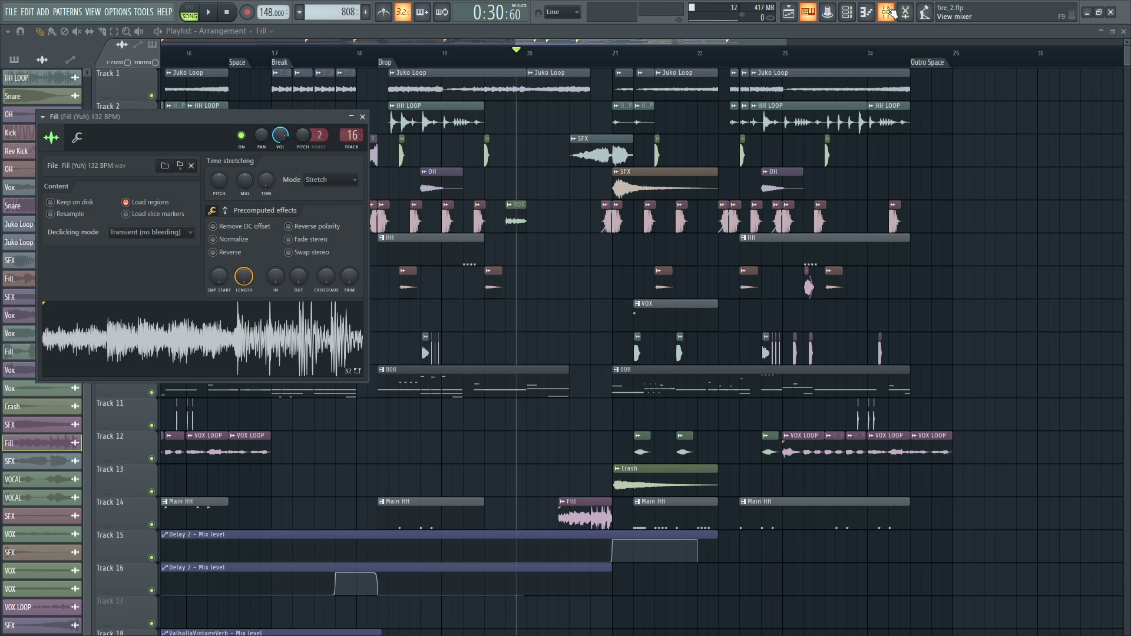
pyautogui.press('F9')
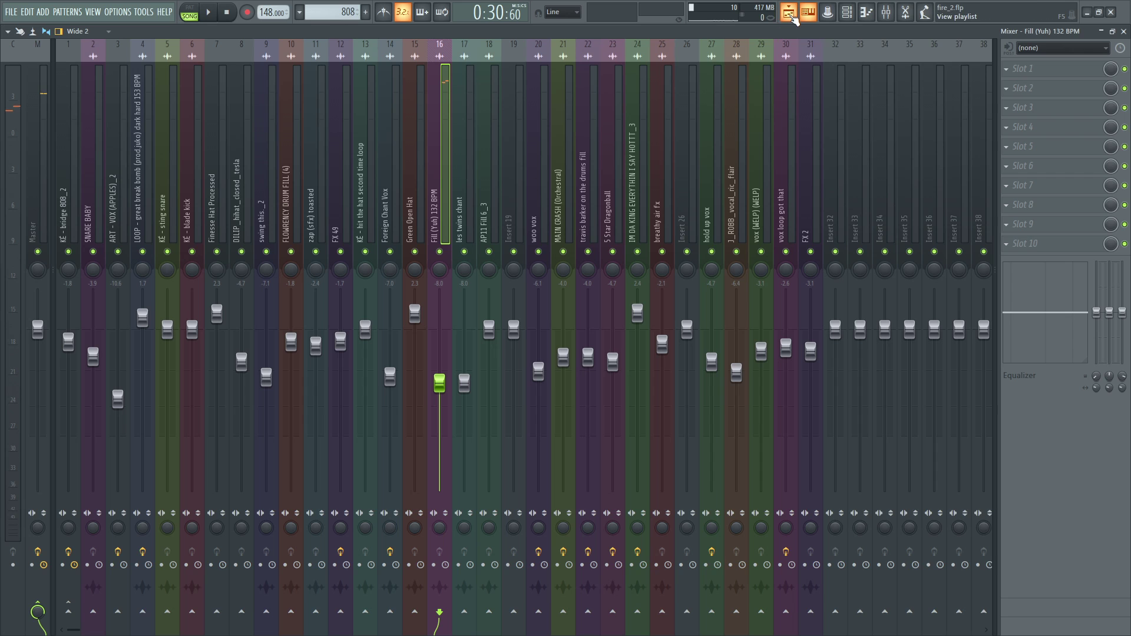
pyautogui.press('F9')
# Open the sample settings of the SFX clip leading into bar 21 on Track 3 and audition its waveform.
pyautogui.scroll(2, 593, 63)
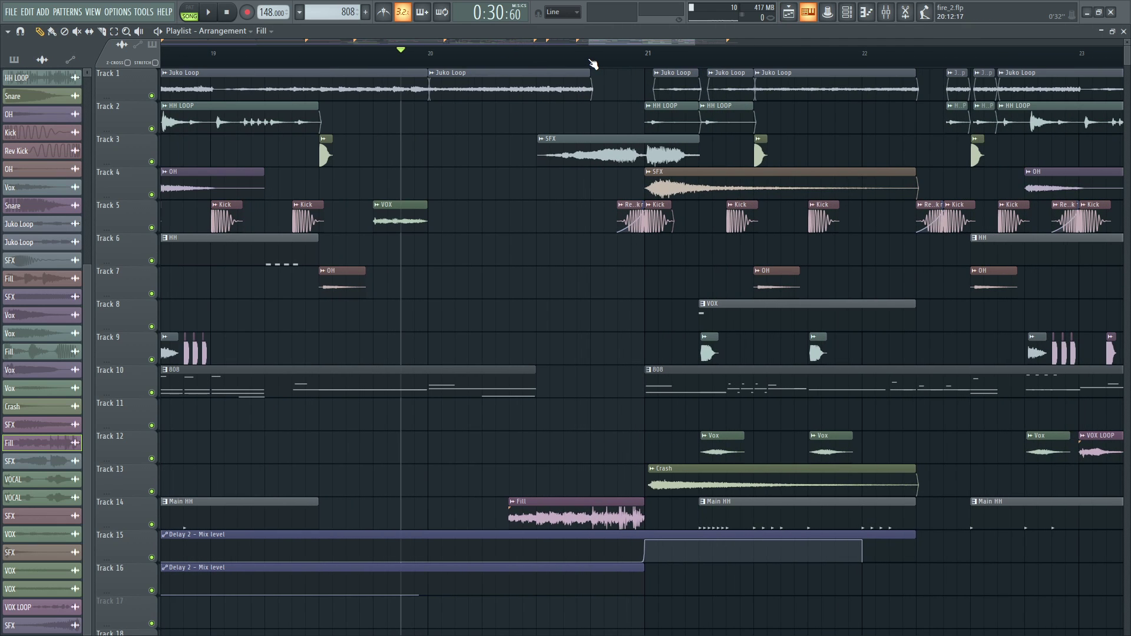
pyautogui.doubleClick(607, 146)
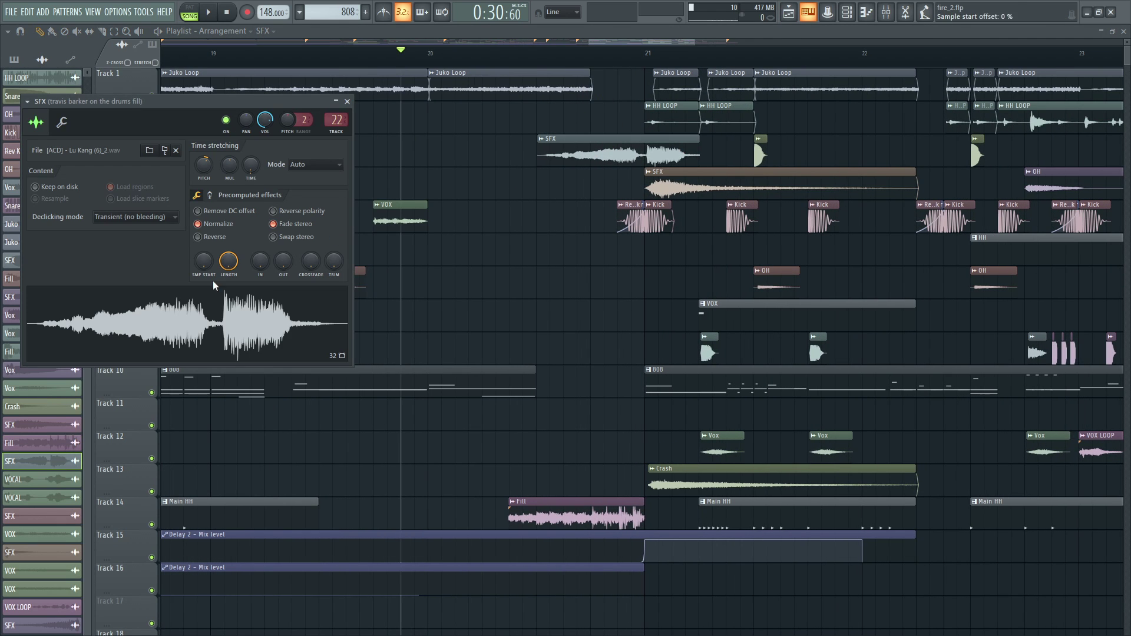
pyautogui.click(166, 321)
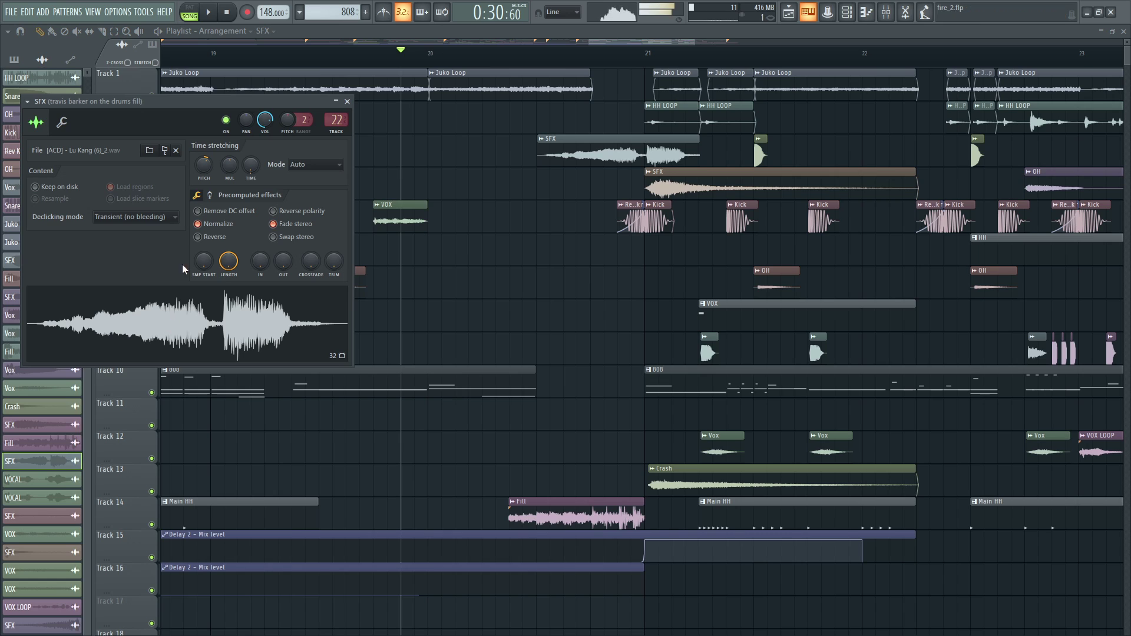
pyautogui.moveTo(189, 105); pyautogui.dragTo(360, 108)
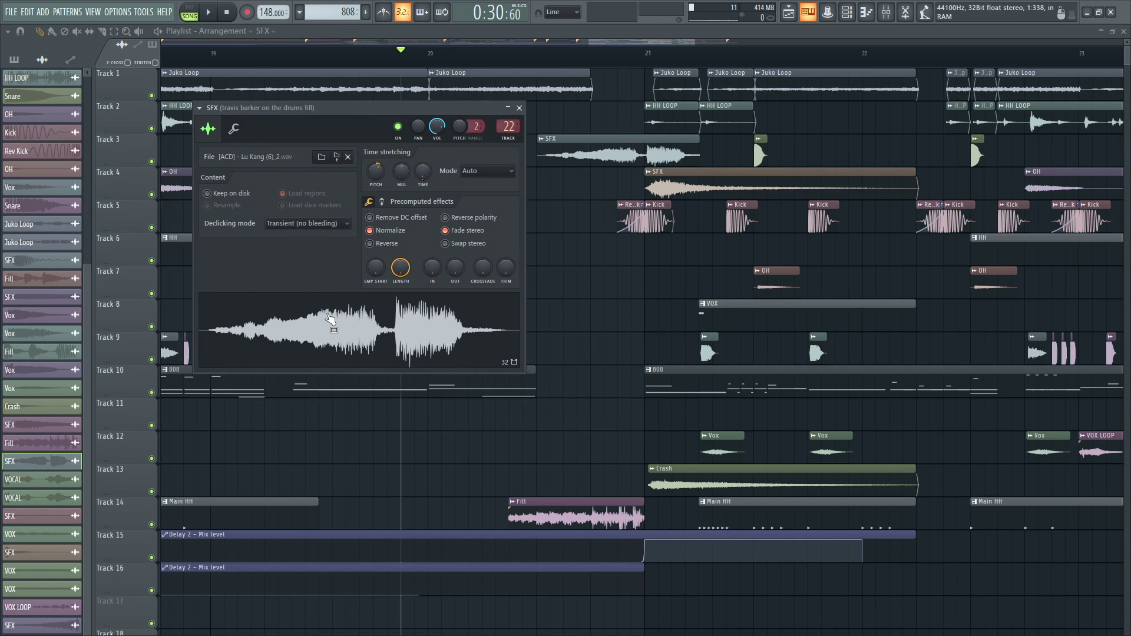
# Review the Fruity parametric EQ 2, PanCake2, Fruity Reeverb 2 and Fruity delay 2 effects on mixer insert 22, and return to the playlist.
pyautogui.click(886, 12)
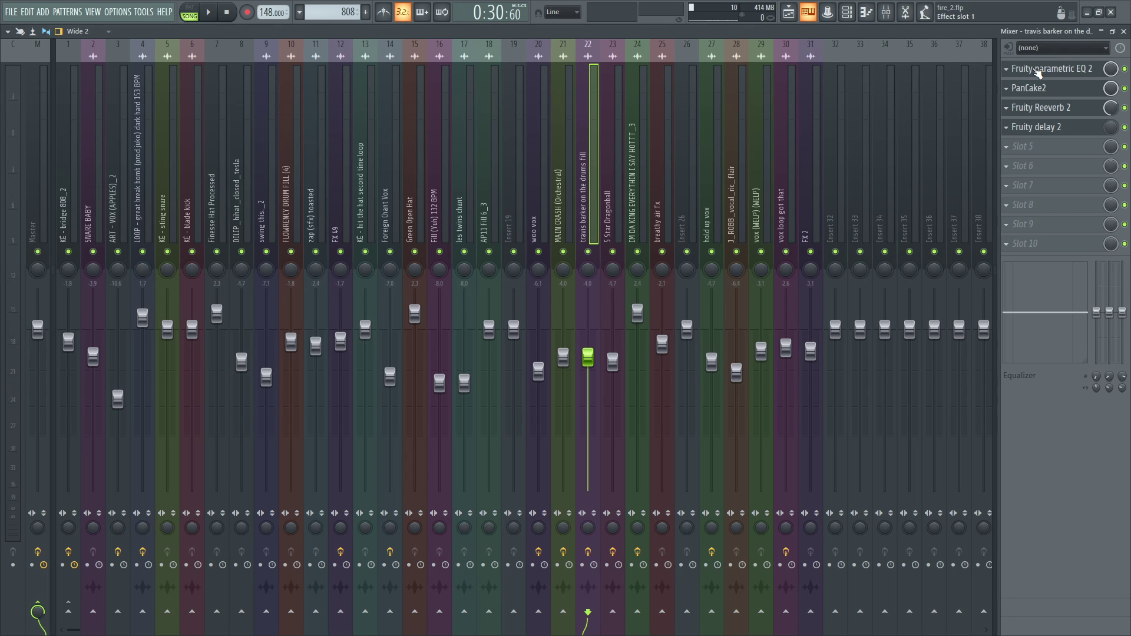
pyautogui.click(1038, 70)
pyautogui.click(1036, 94)
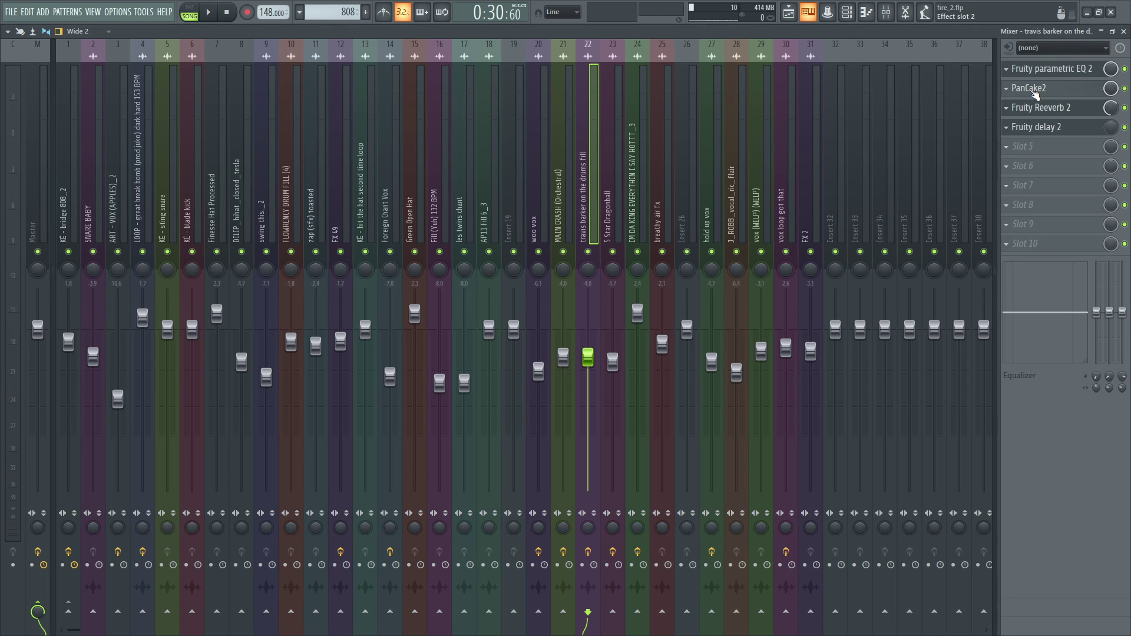
pyautogui.click(1048, 113)
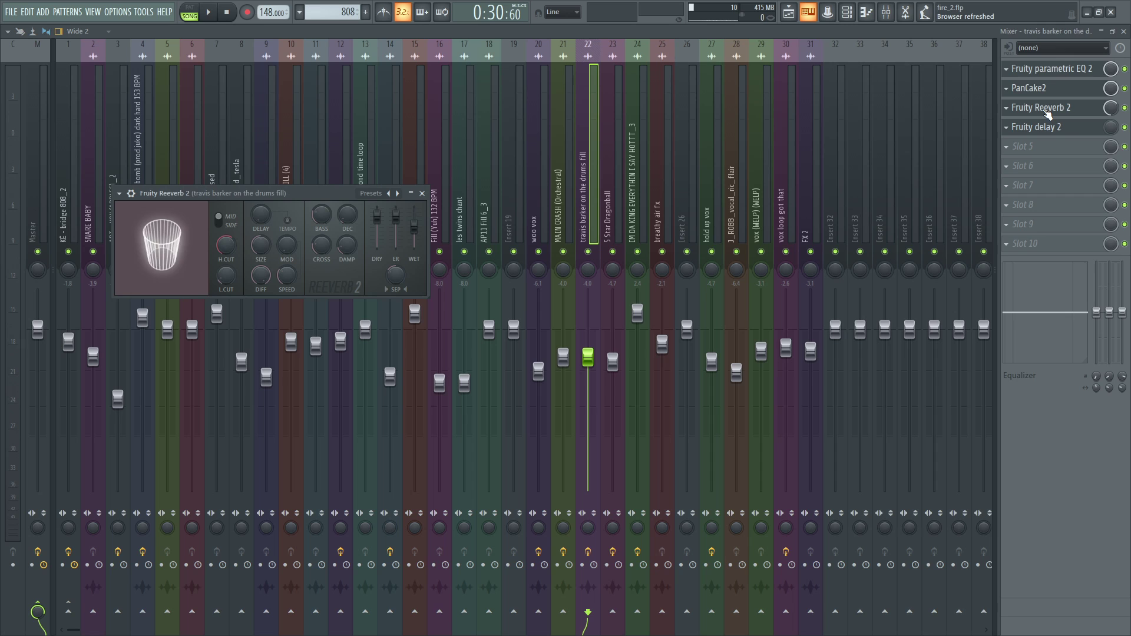
pyautogui.click(1040, 128)
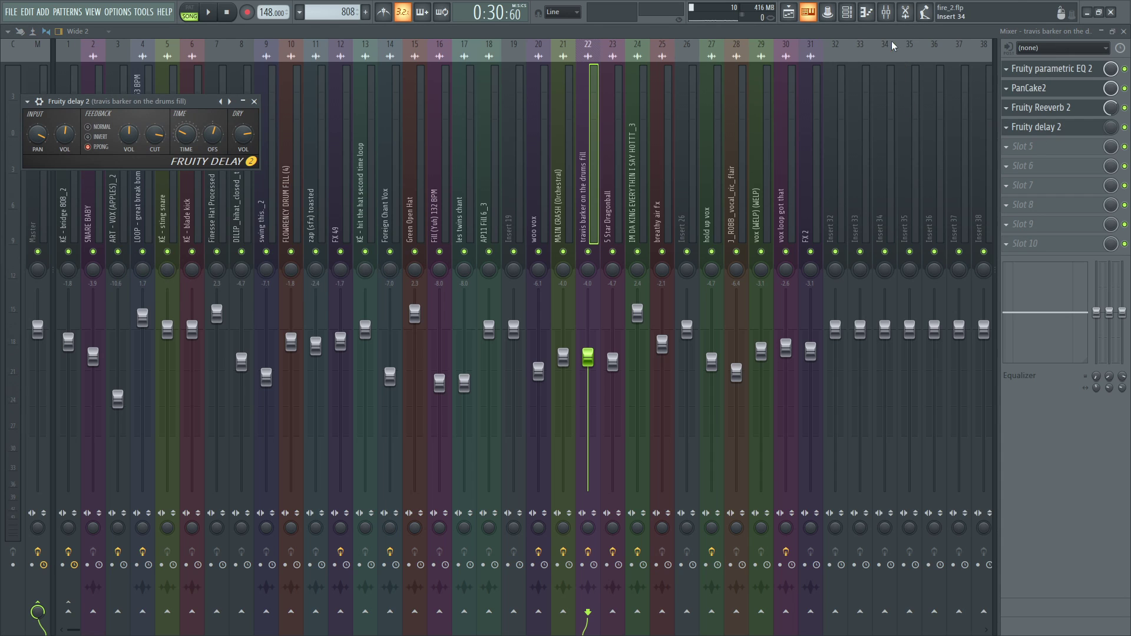
pyautogui.click(791, 13)
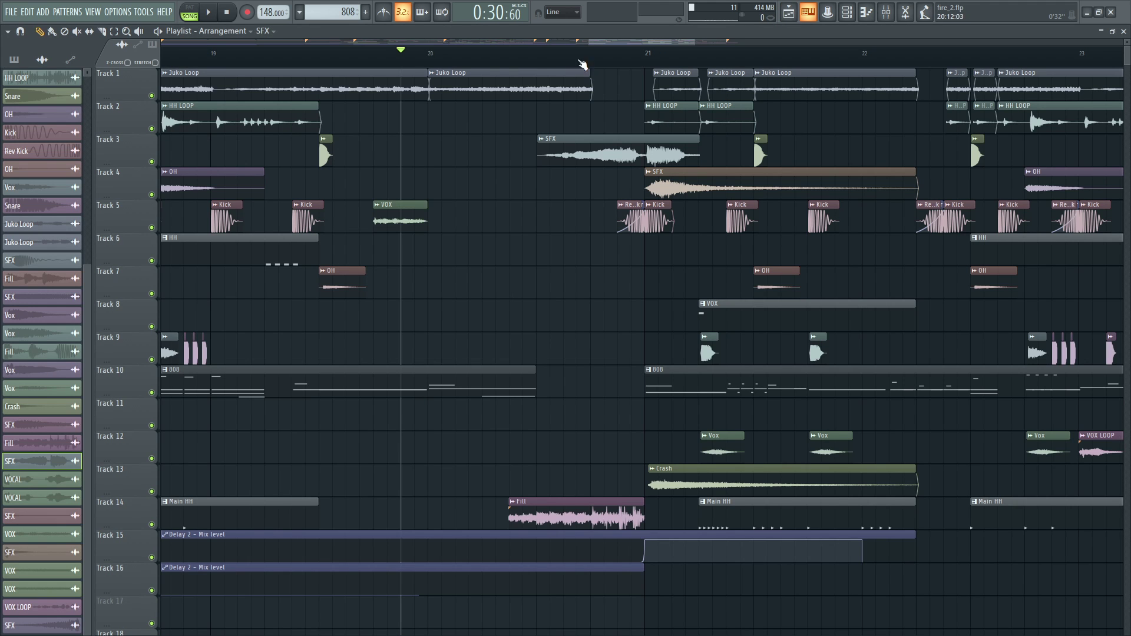
# Play the song from the start of the Fill clip into bar 21 and inspect the clips around that transition.
pyautogui.click(511, 52)
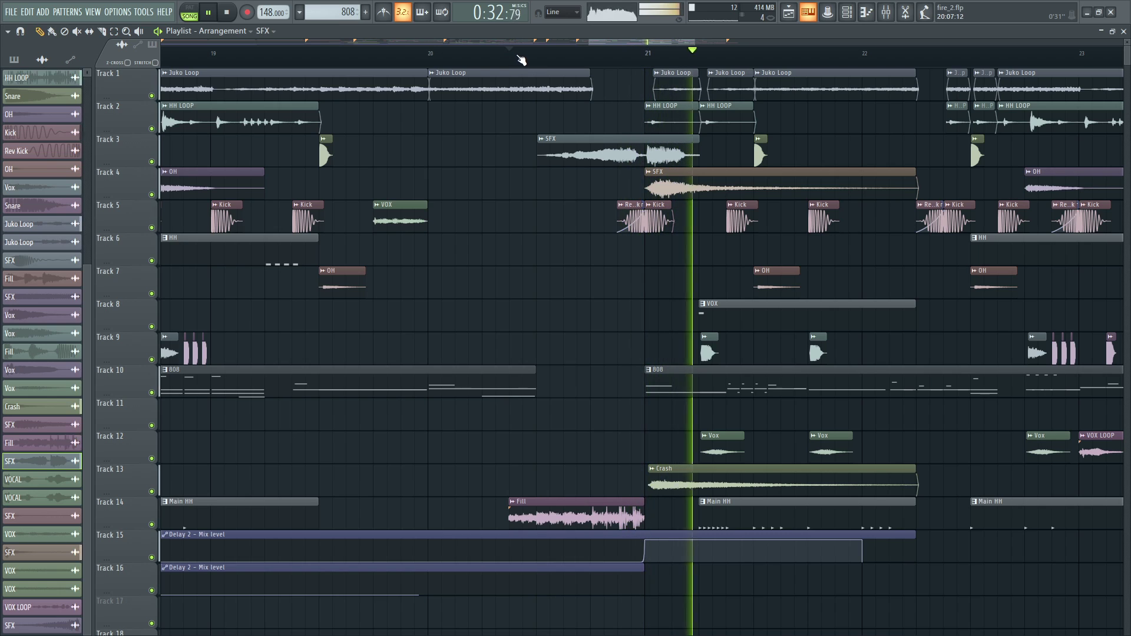
pyautogui.press('space')
pyautogui.scroll(2, 613, 57)
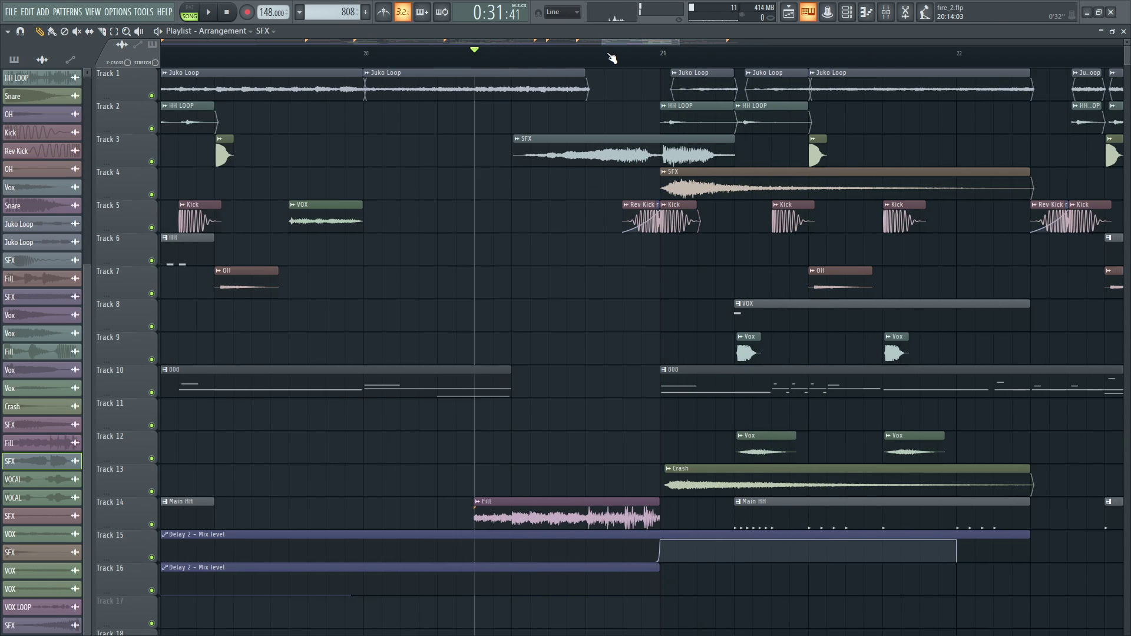
pyautogui.scroll(1, 612, 57)
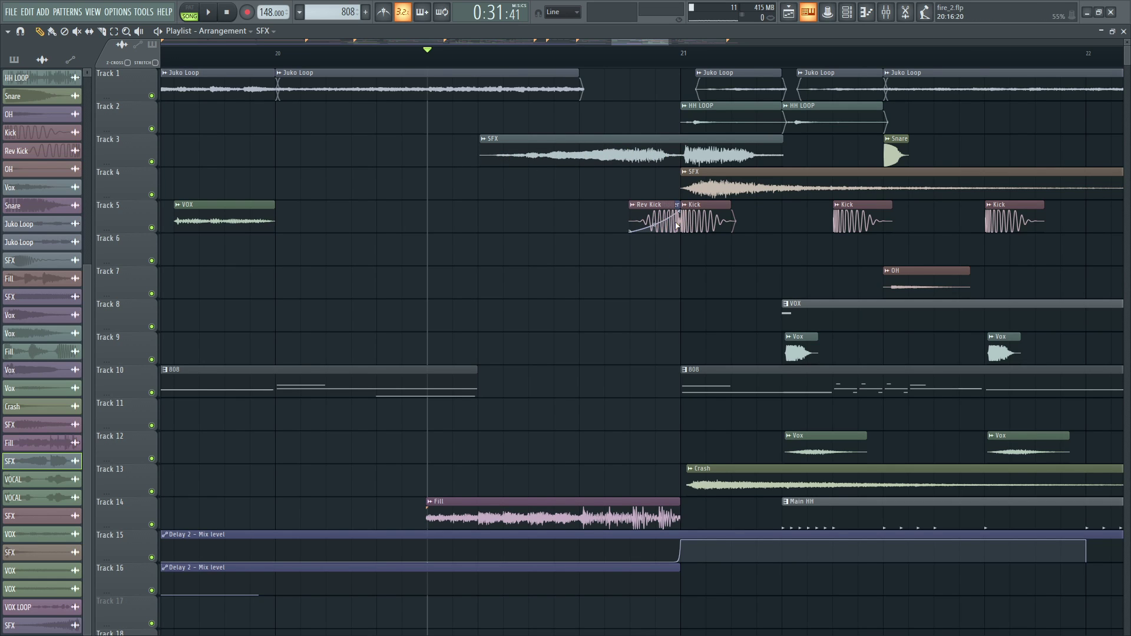
# Play the song from the Fill clip before bar 21 through to the end of the arrangement past the Outro Space marker.
pyautogui.scroll(-2, 599, 372)
pyautogui.scroll(2, 600, 349)
pyautogui.moveTo(610, 48); pyautogui.dragTo(521, 61)
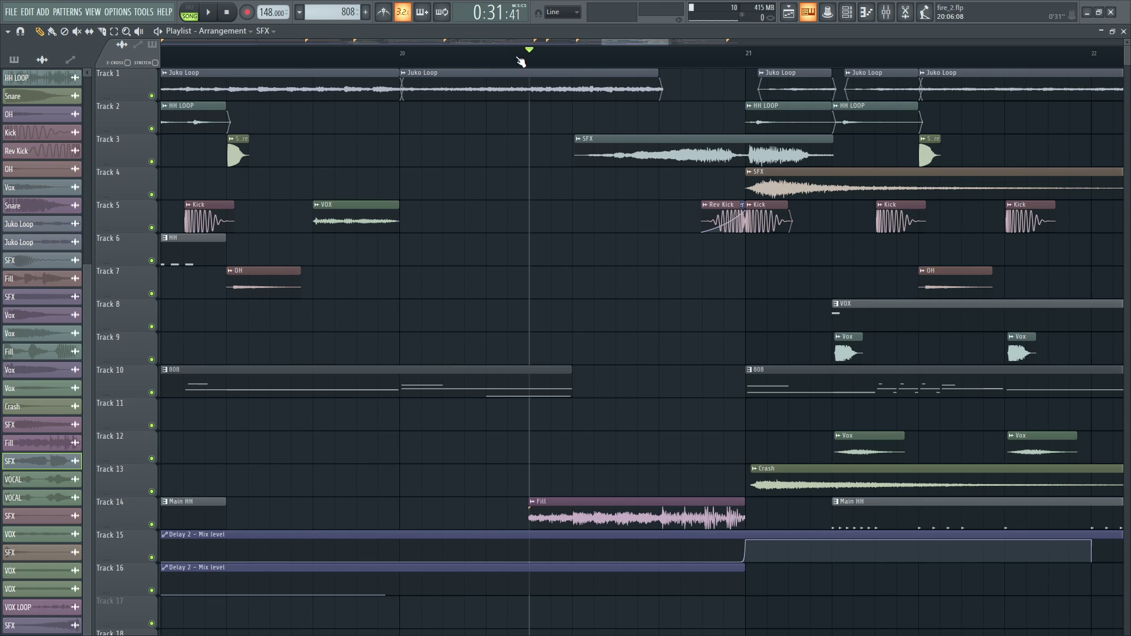
pyautogui.press('space')
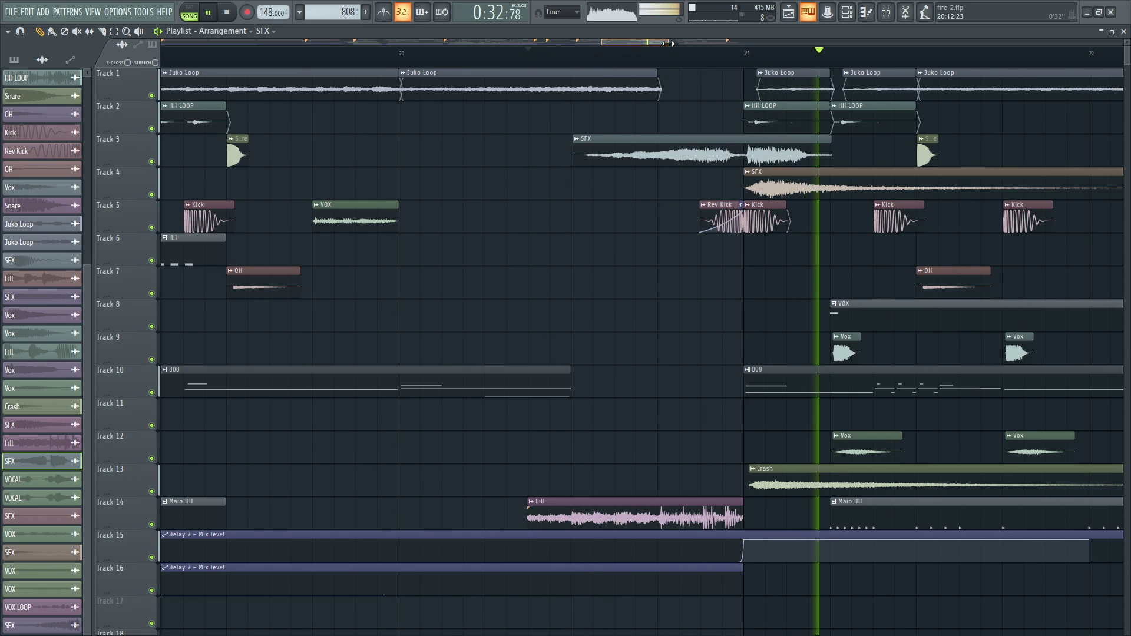
pyautogui.moveTo(669, 42); pyautogui.dragTo(800, 44)
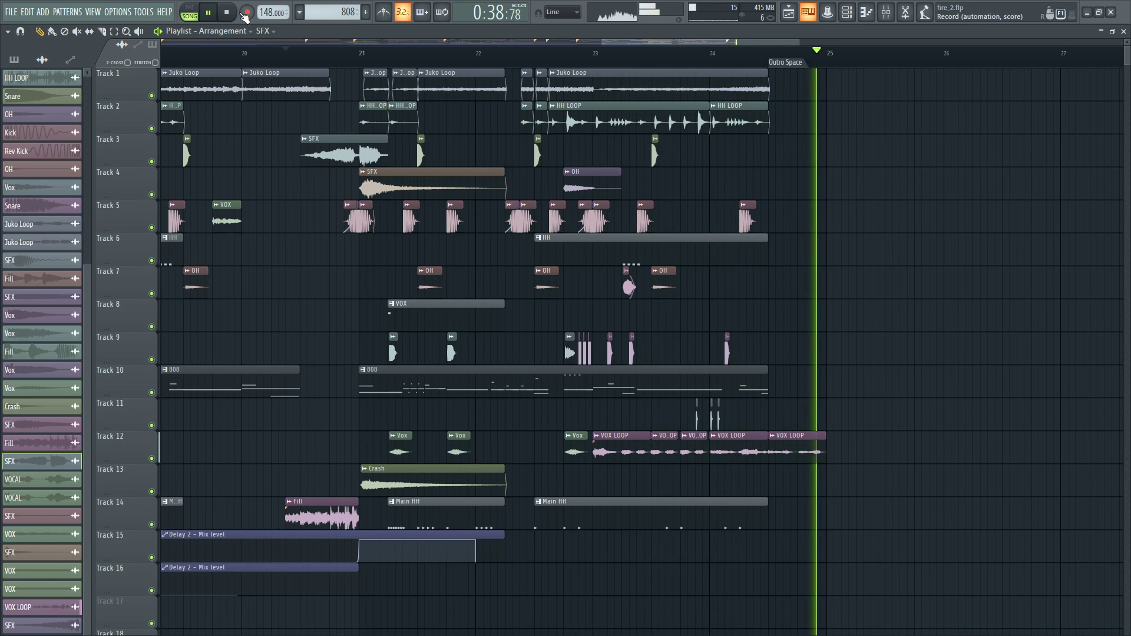
pyautogui.press('space')
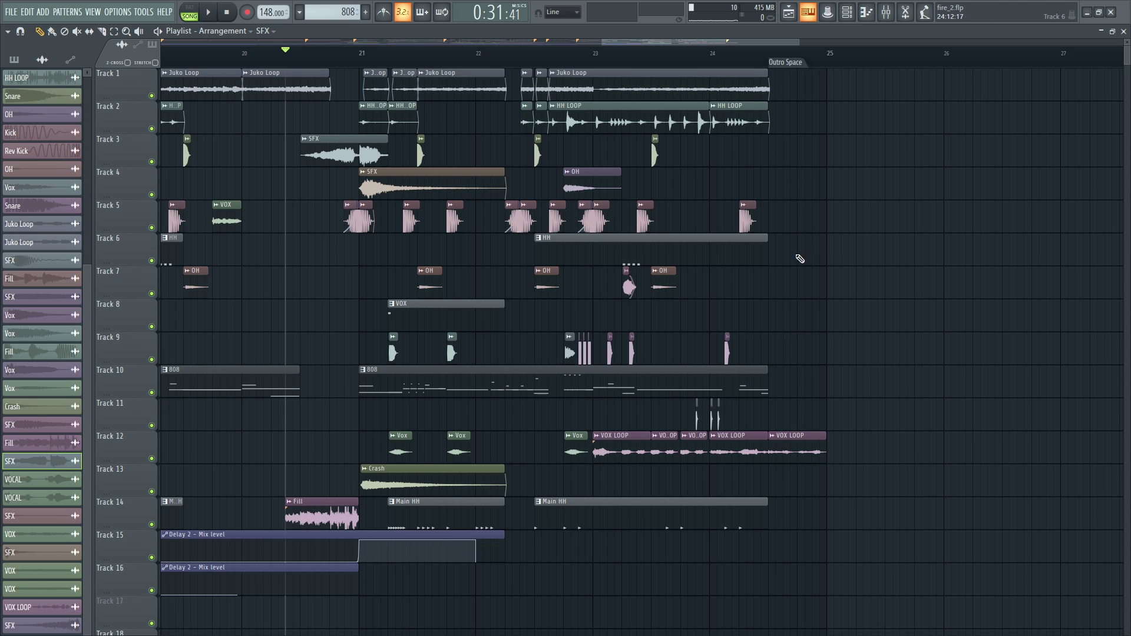
# Look over the full arrangement from the intro and build-up to the Outro Space marker.
pyautogui.scroll(3, 423, 53)
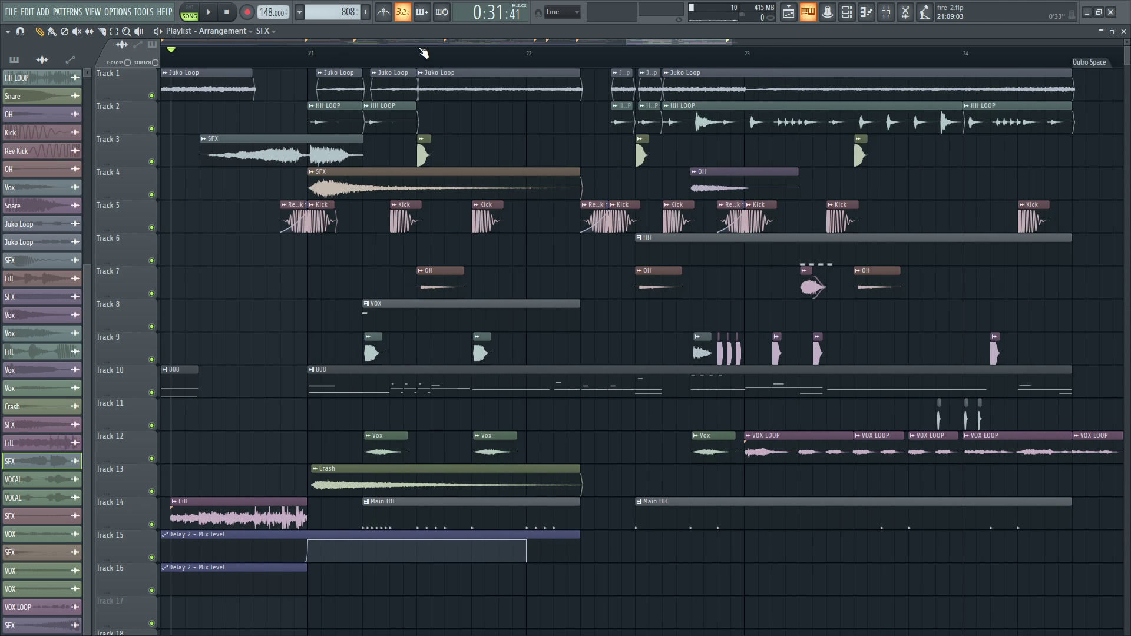
pyautogui.scroll(1, 423, 53)
pyautogui.moveTo(628, 41); pyautogui.dragTo(208, 41)
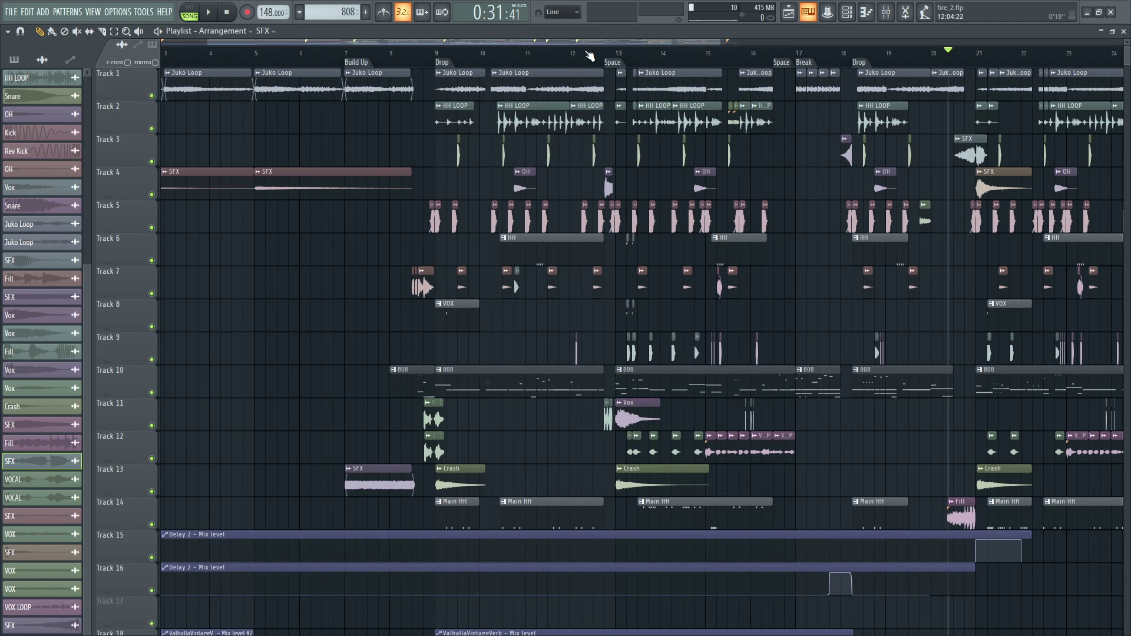
pyautogui.moveTo(723, 42); pyautogui.dragTo(899, 42)
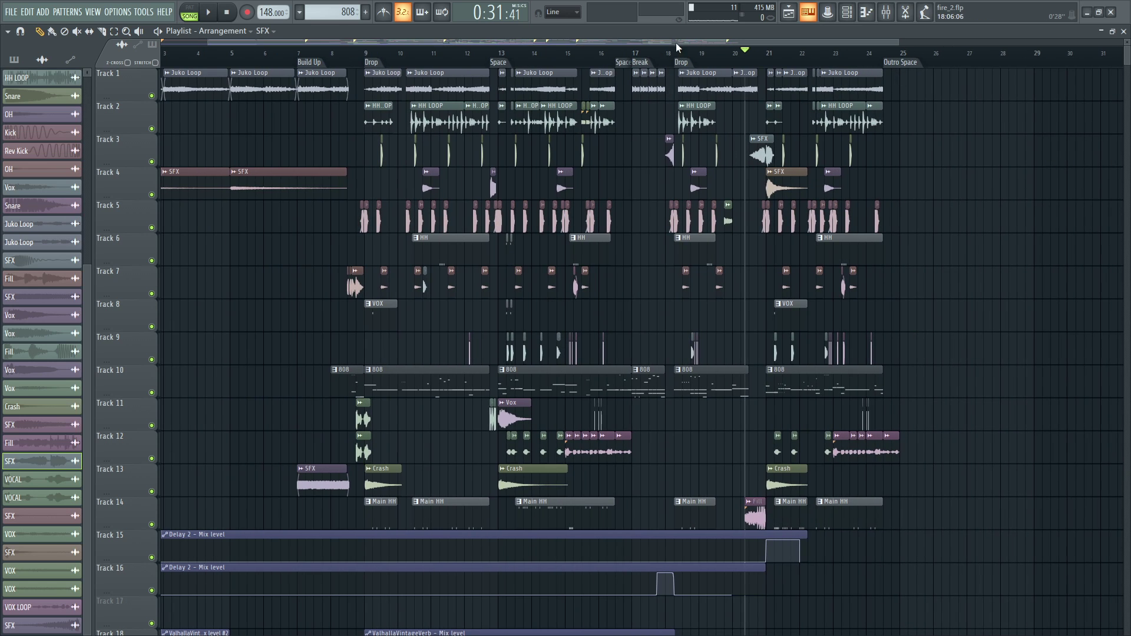
pyautogui.scroll(5, 369, 61)
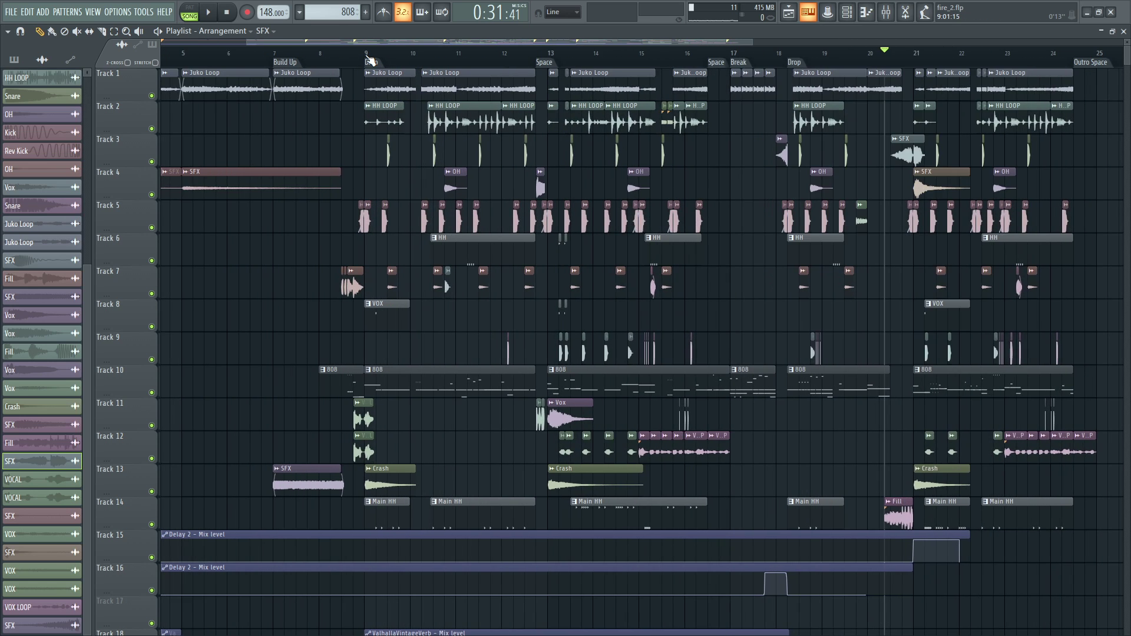
# Select the 808 pattern on Track 10 and open the Fruity parametric EQ 2 on the bridge 808_2 mixer insert.
pyautogui.doubleClick(620, 382)
pyautogui.click(886, 12)
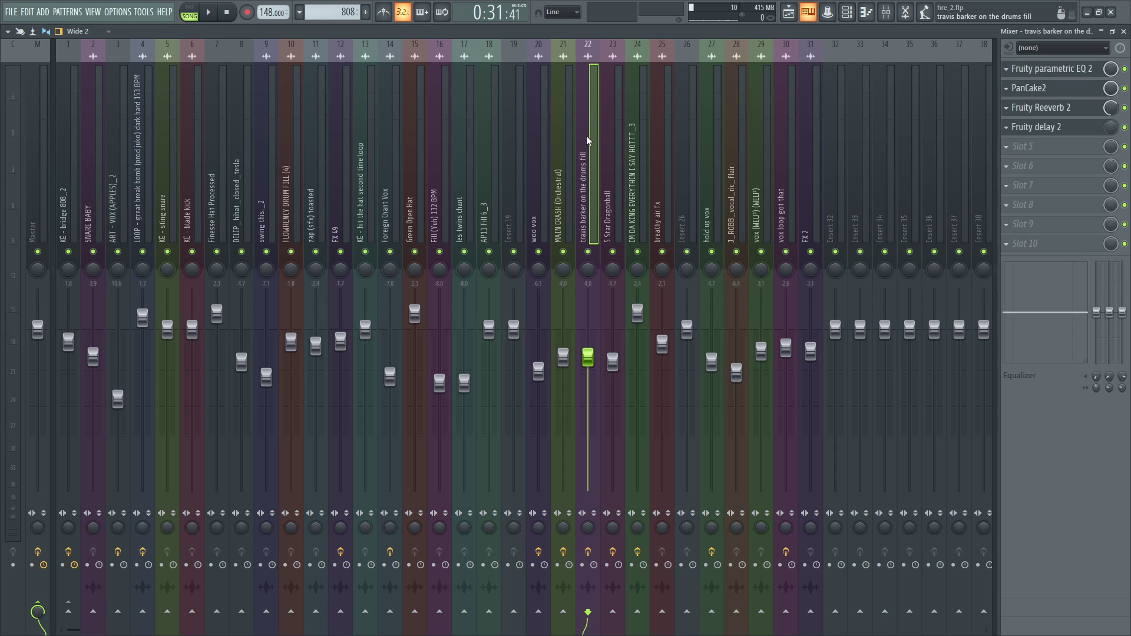
pyautogui.click(65, 176)
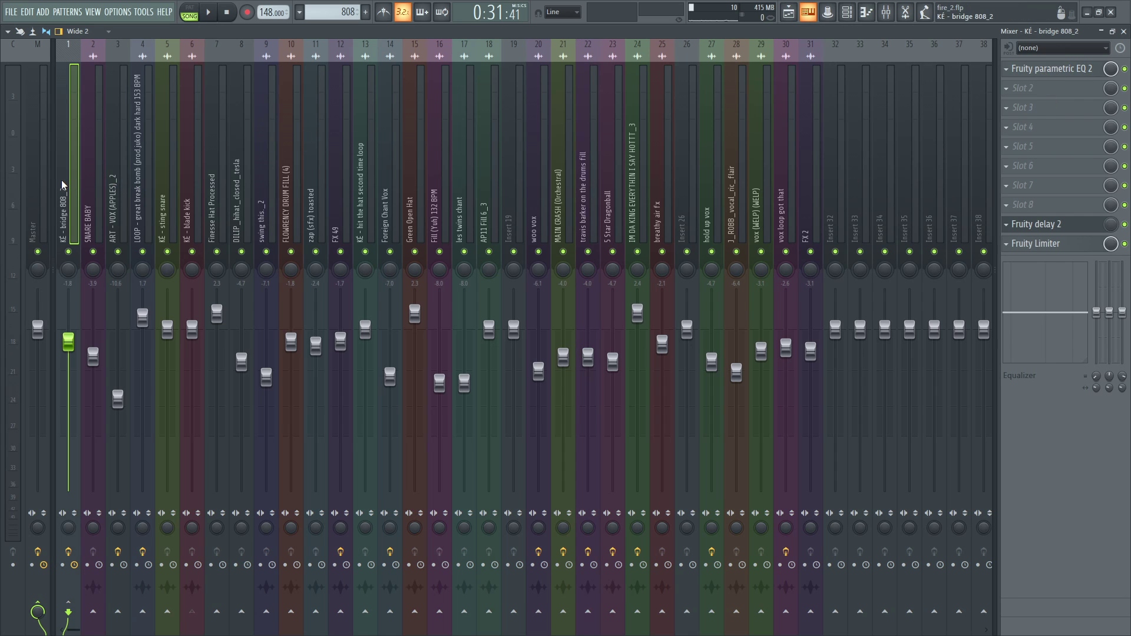
pyautogui.click(1031, 69)
pyautogui.click(1031, 69)
pyautogui.click(1030, 69)
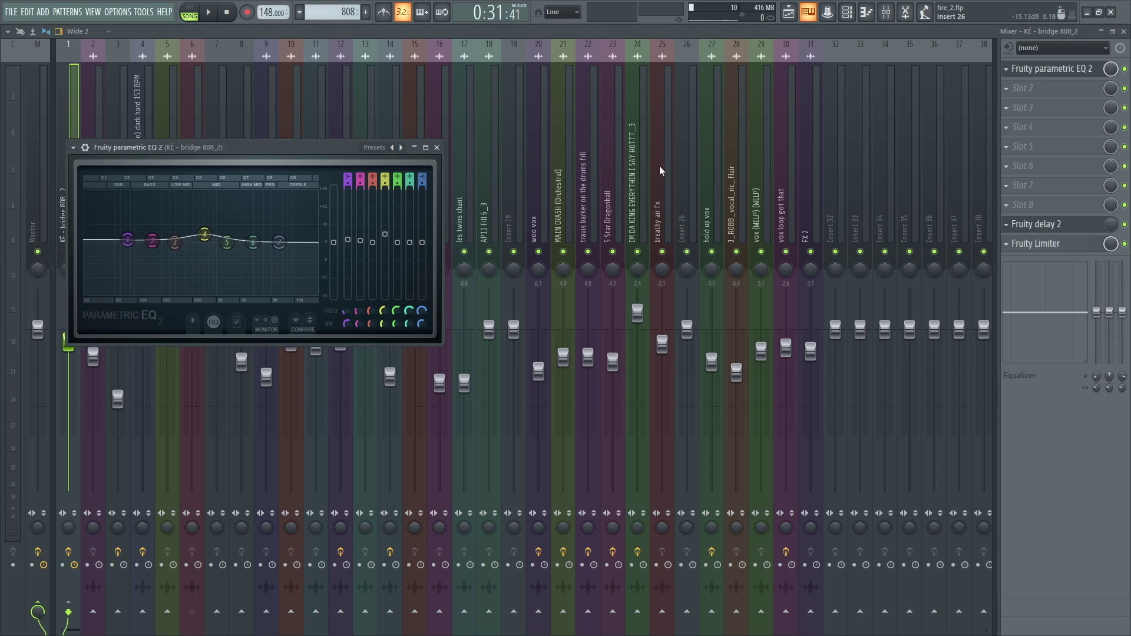
# Examine bands 1 and 4 of the 808's Fruity parametric EQ 2 and close the plugin.
pyautogui.moveTo(193, 148); pyautogui.dragTo(623, 139)
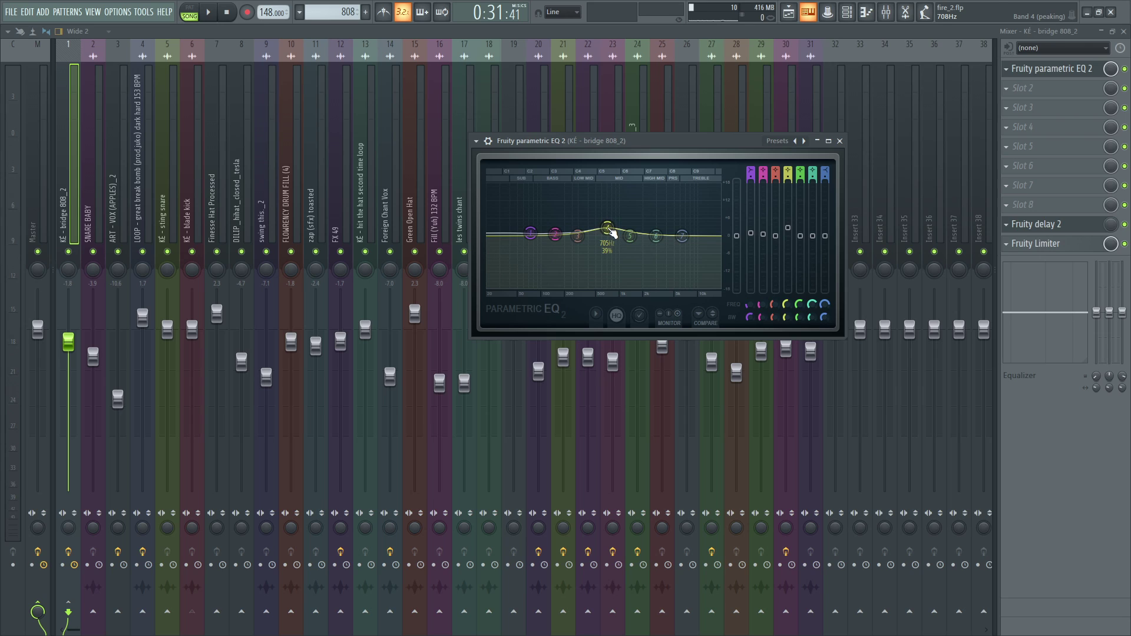
pyautogui.click(607, 229)
pyautogui.moveTo(608, 228); pyautogui.dragTo(608, 229)
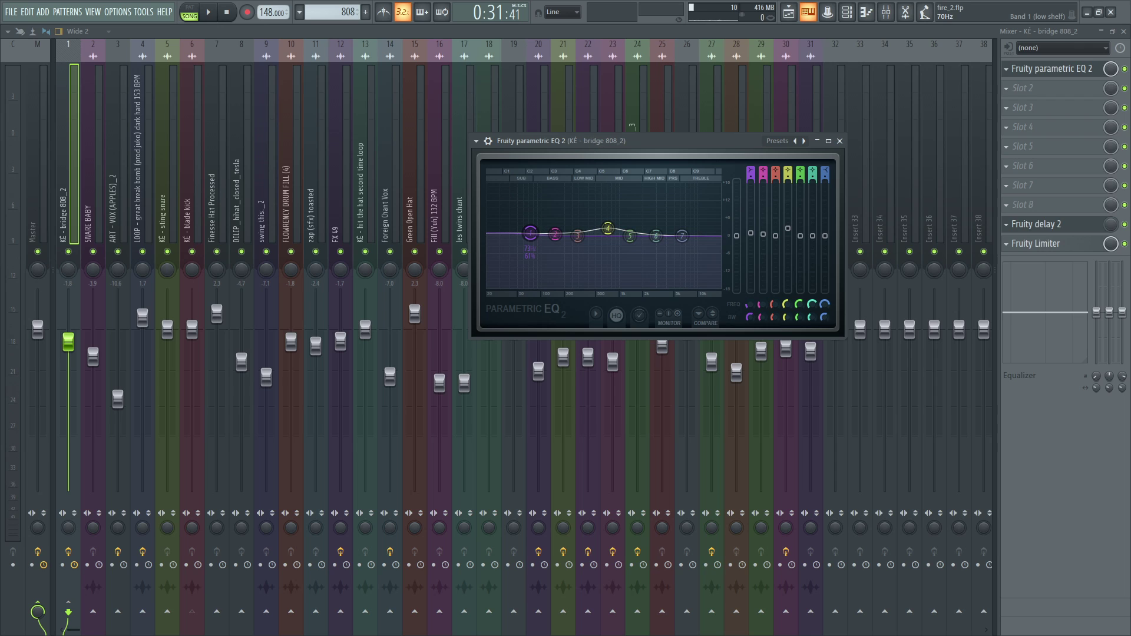
pyautogui.click(840, 141)
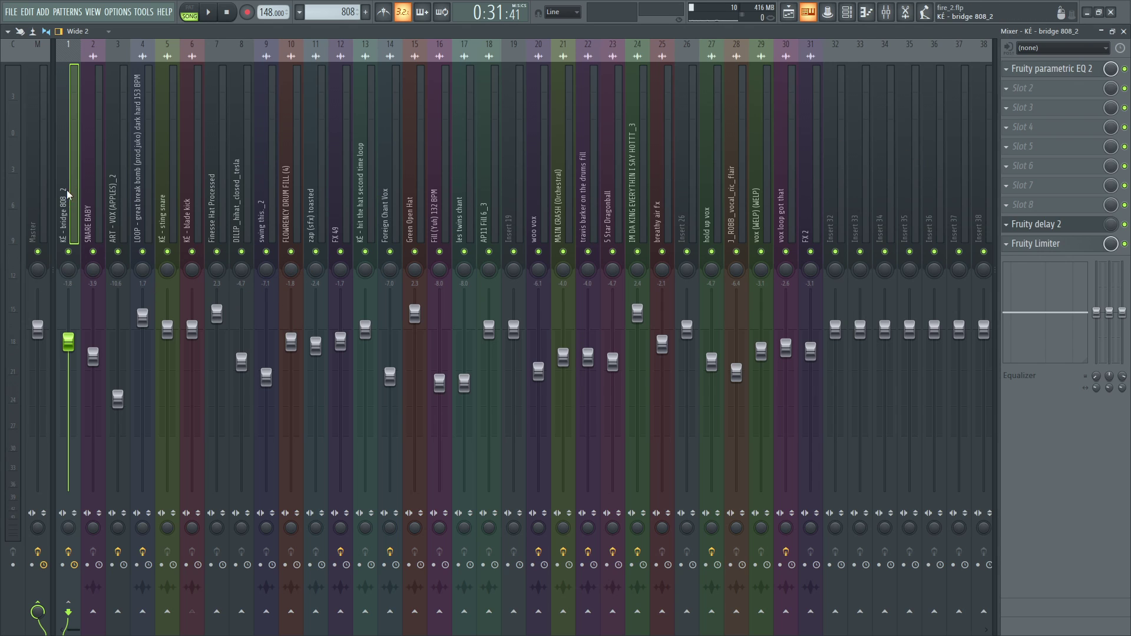
# Play the song while watching the mixer level meters, and check the level of the blade kick insert.
pyautogui.press('space')
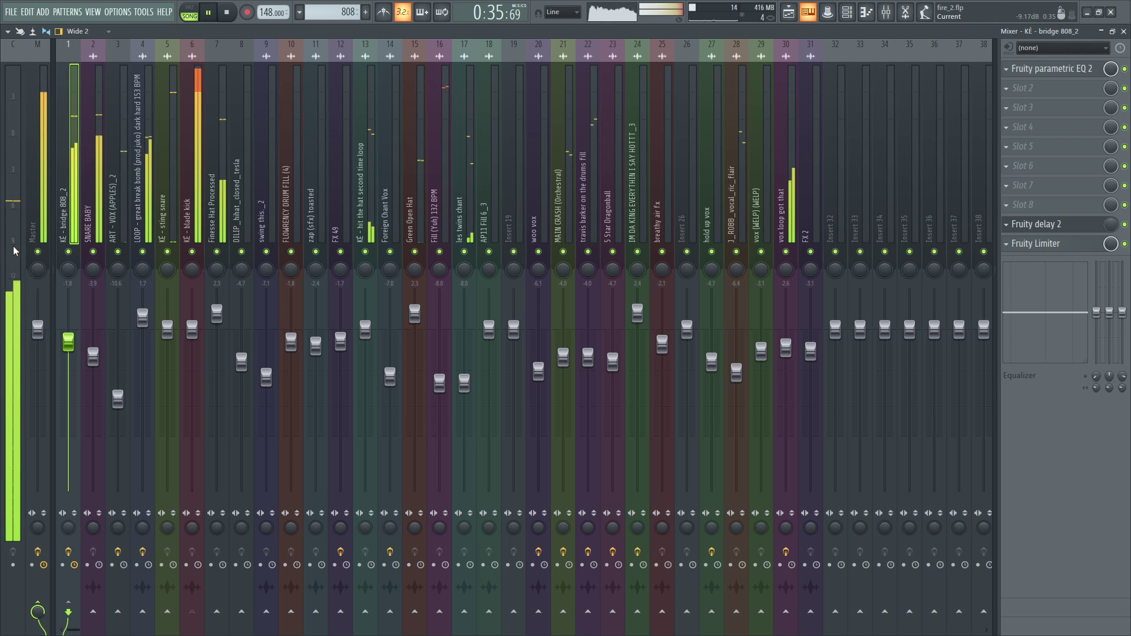
pyautogui.press('space')
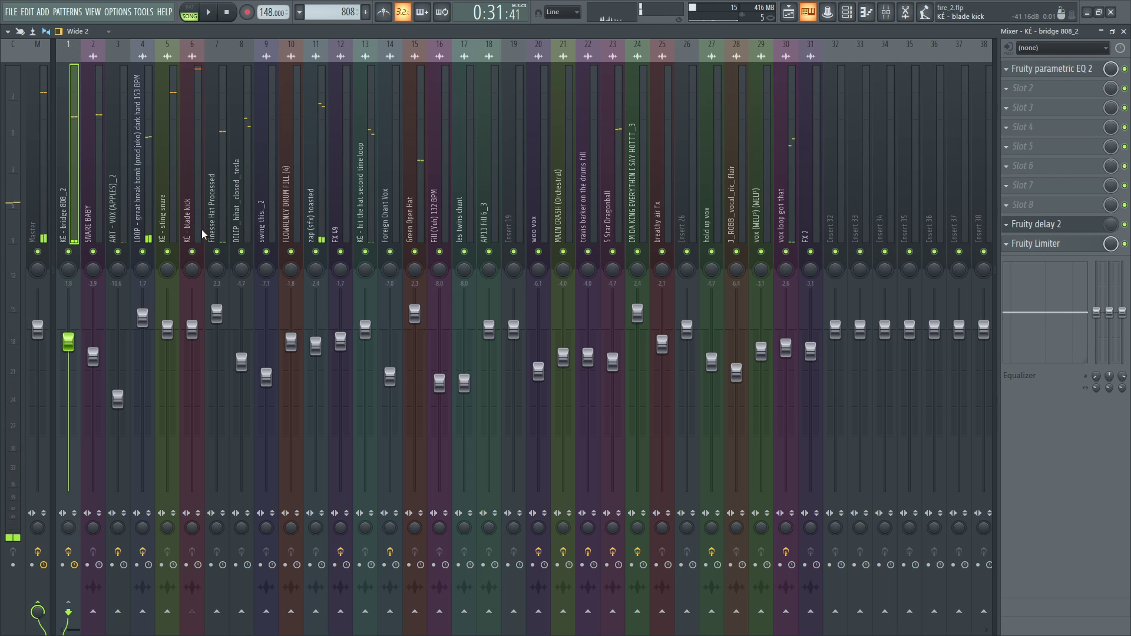
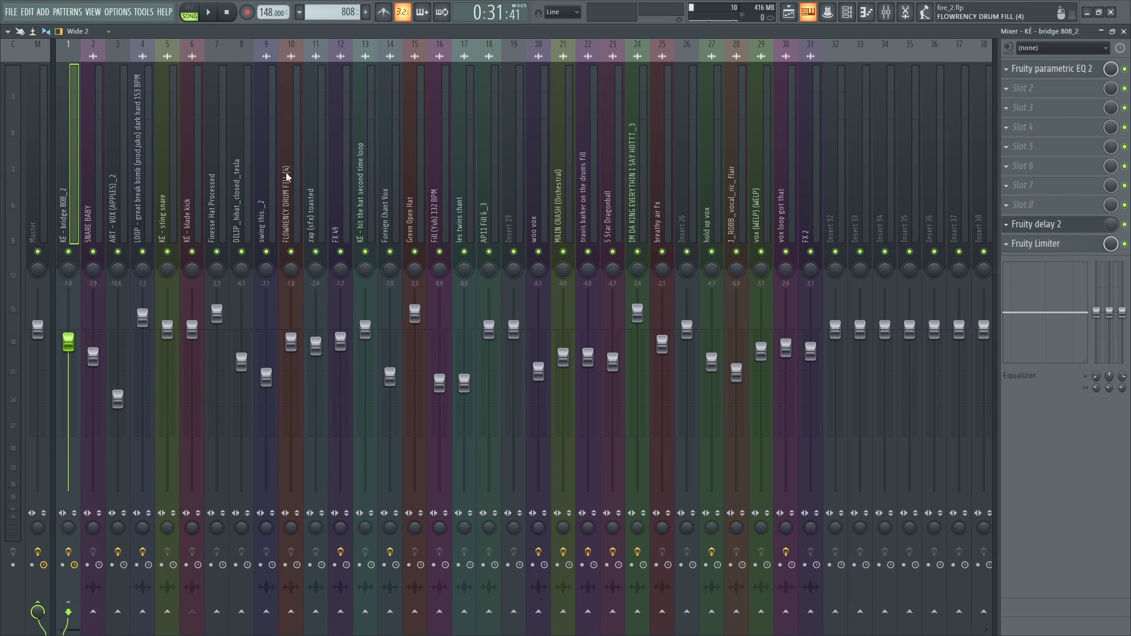
pyautogui.click(124, 128)
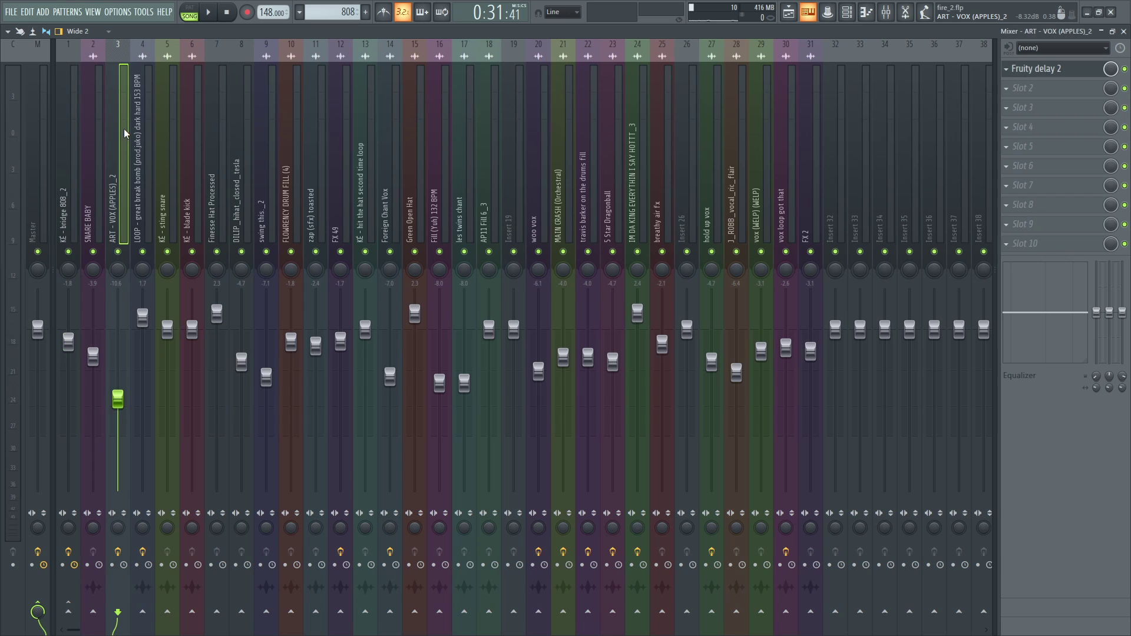
pyautogui.click(186, 172)
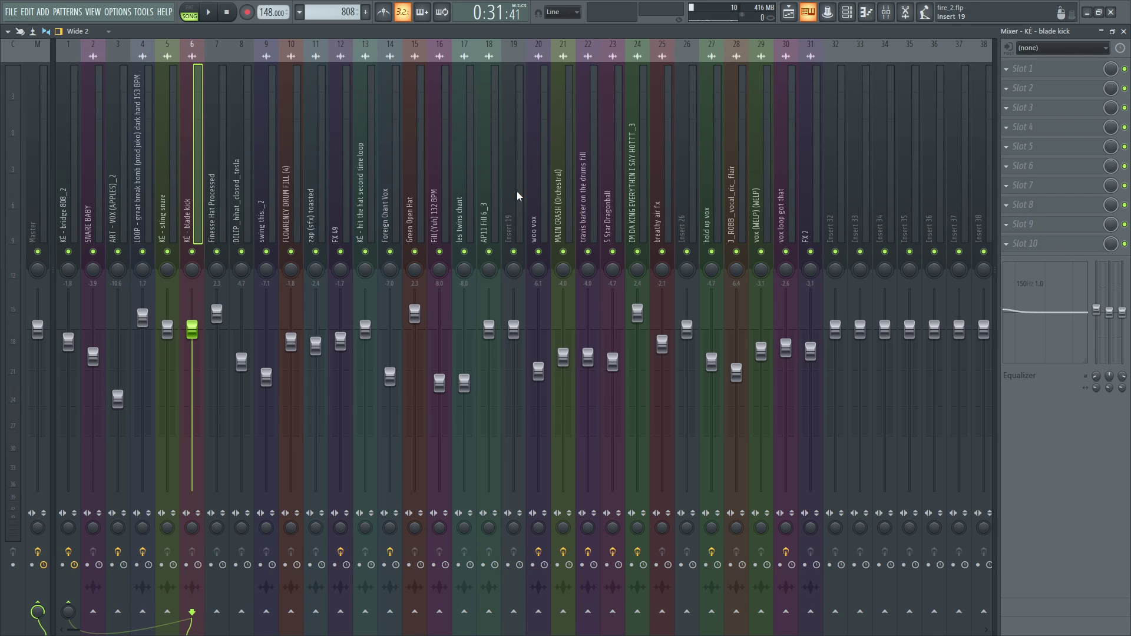
pyautogui.press('space')
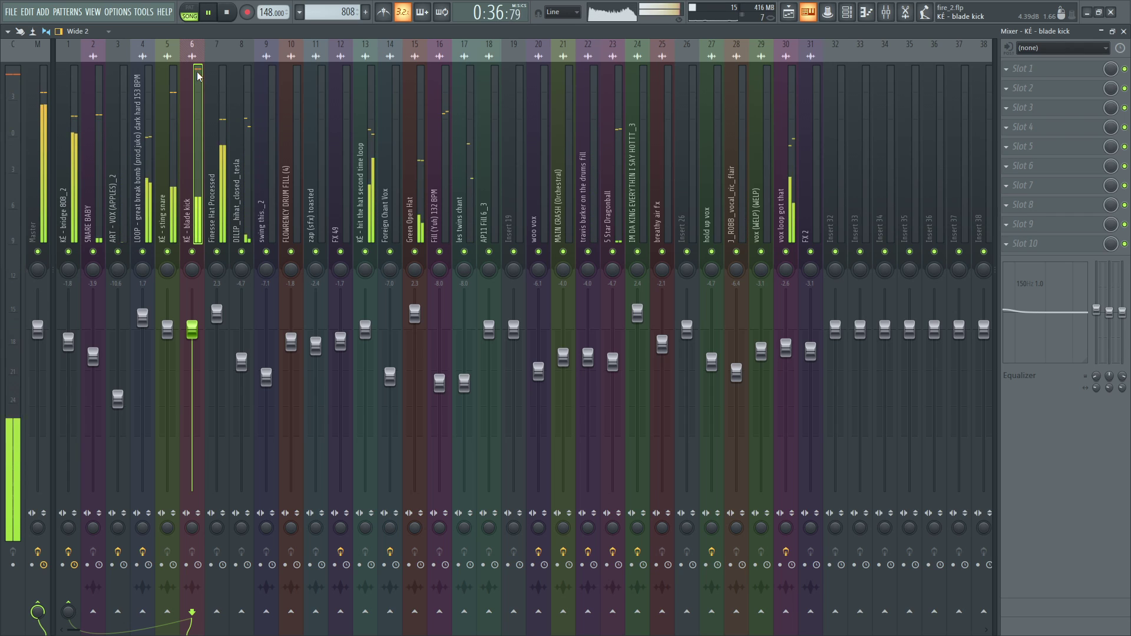
pyautogui.press('space')
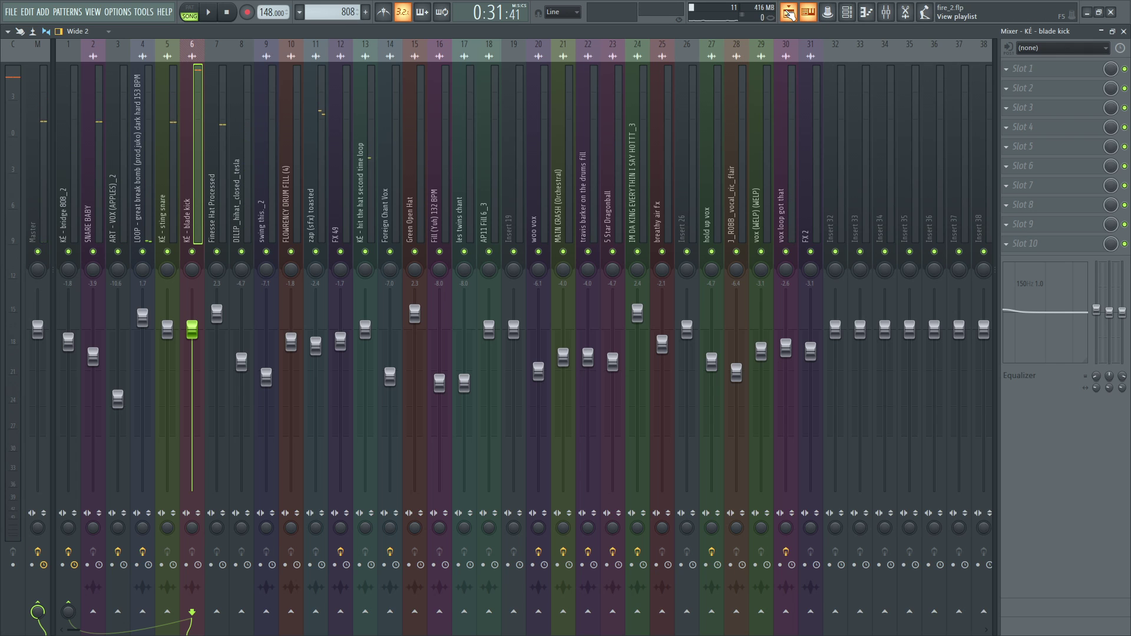
# Return to the playlist and review the overall arrangement from the intro to the outro, including the automation clips on Tracks 15 to 18.
pyautogui.click(789, 14)
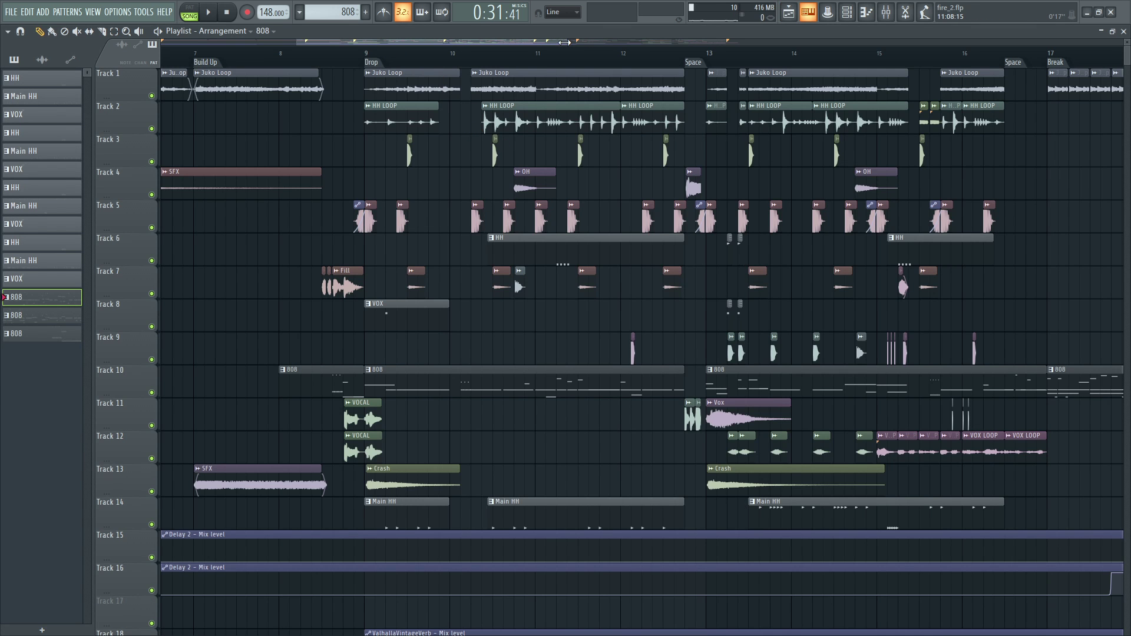
pyautogui.moveTo(564, 42); pyautogui.dragTo(742, 67)
pyautogui.scroll(-4, 708, 56)
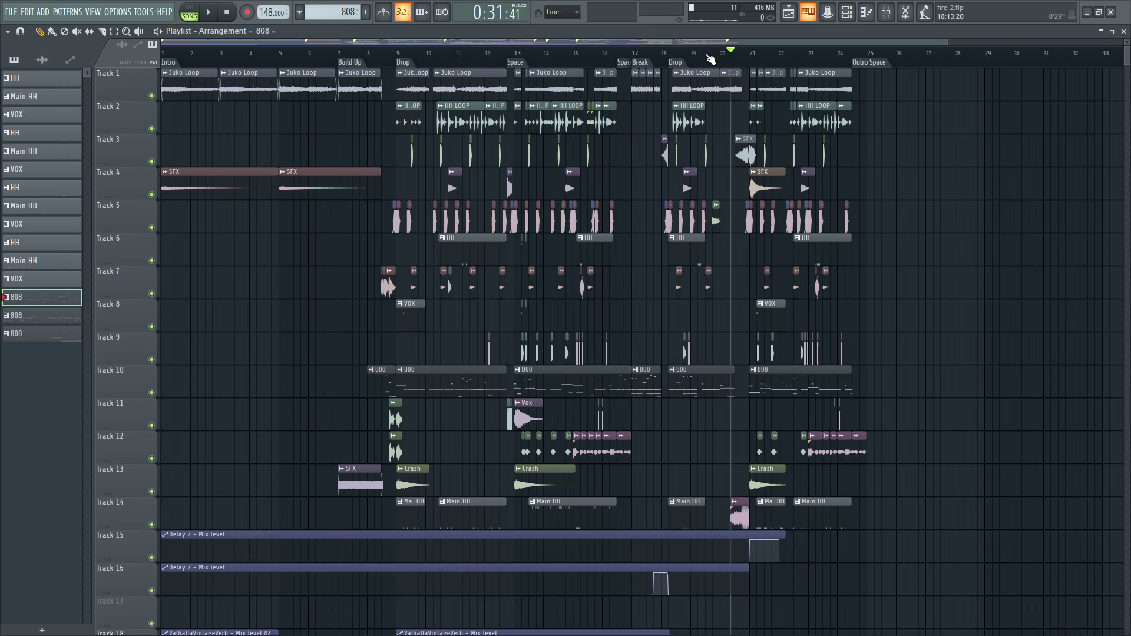
pyautogui.scroll(4, 709, 58)
pyautogui.scroll(3, 706, 60)
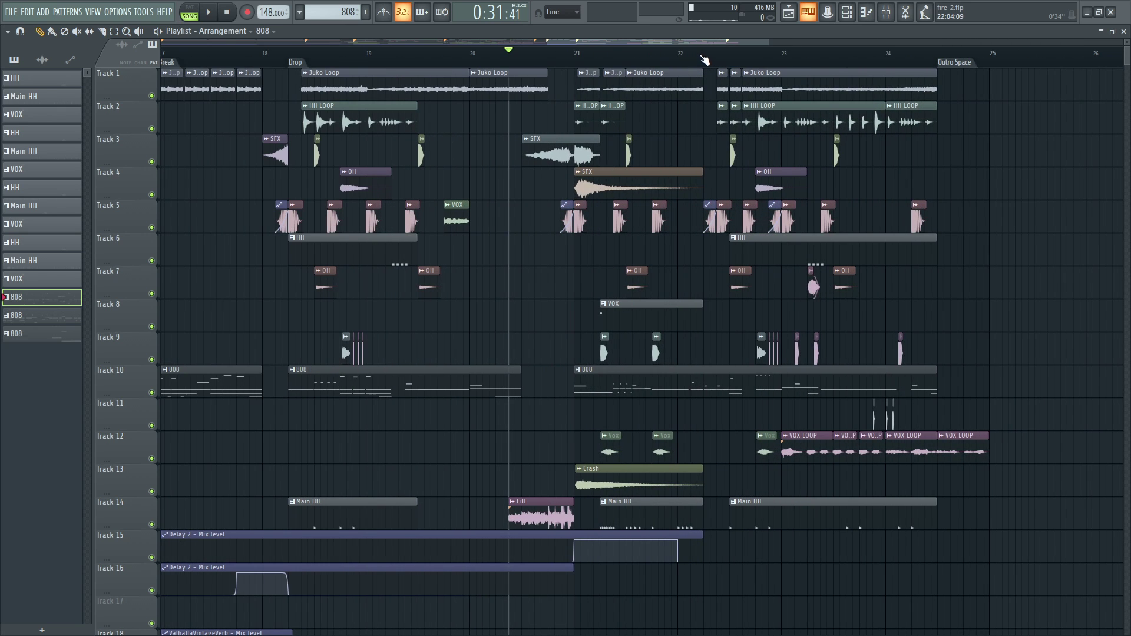
pyautogui.scroll(-5, 477, 53)
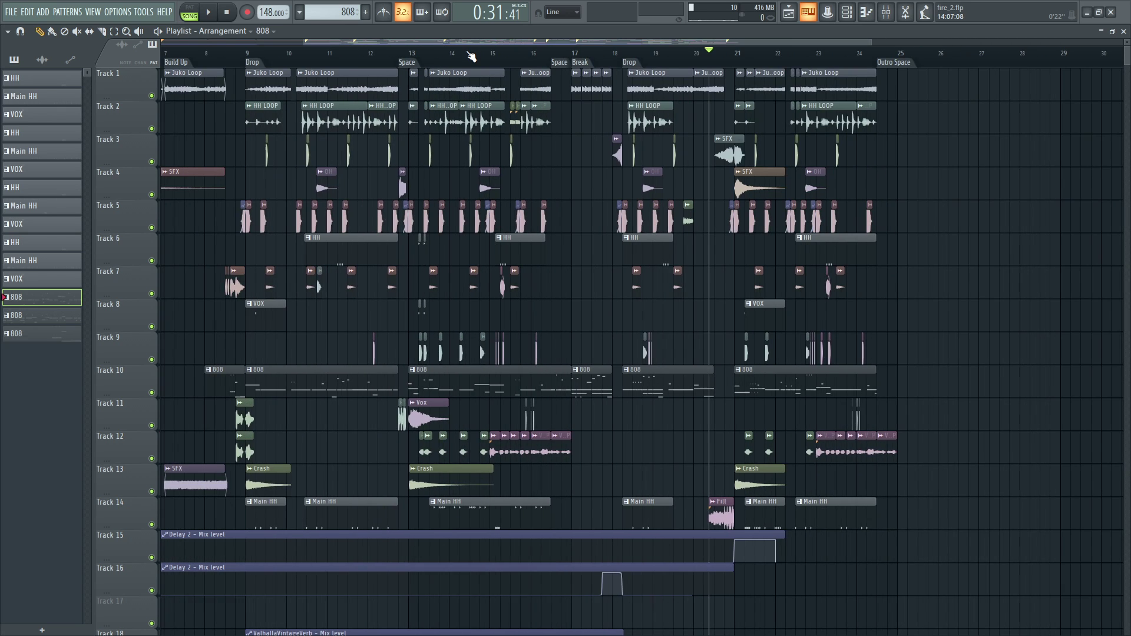
pyautogui.scroll(-1, 471, 59)
pyautogui.scroll(-3, 553, 295)
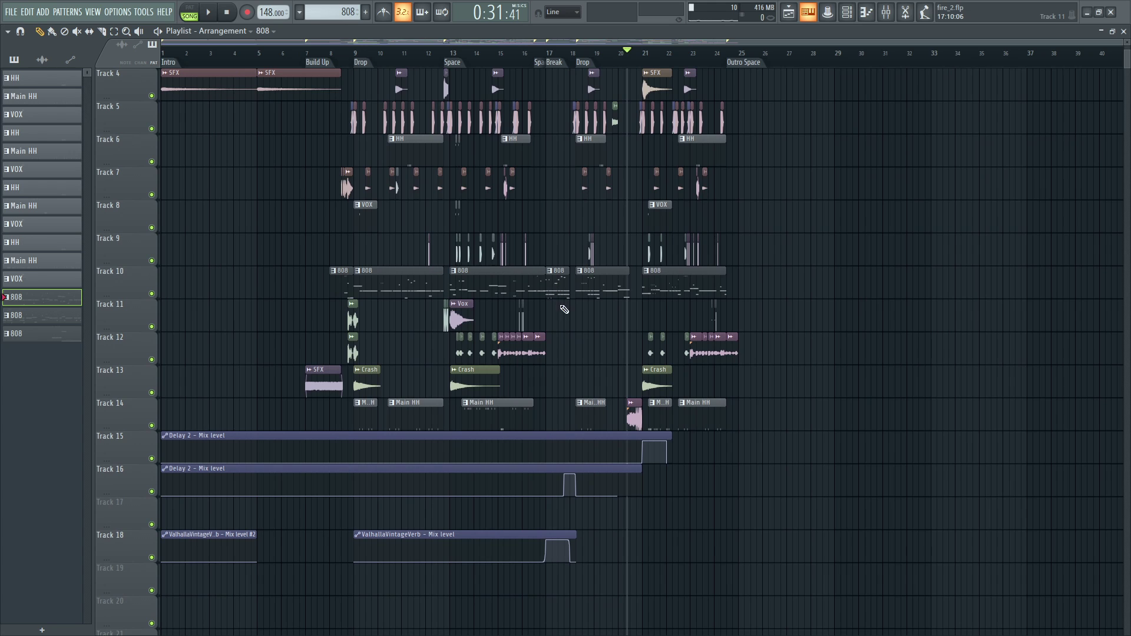
pyautogui.scroll(3, 567, 307)
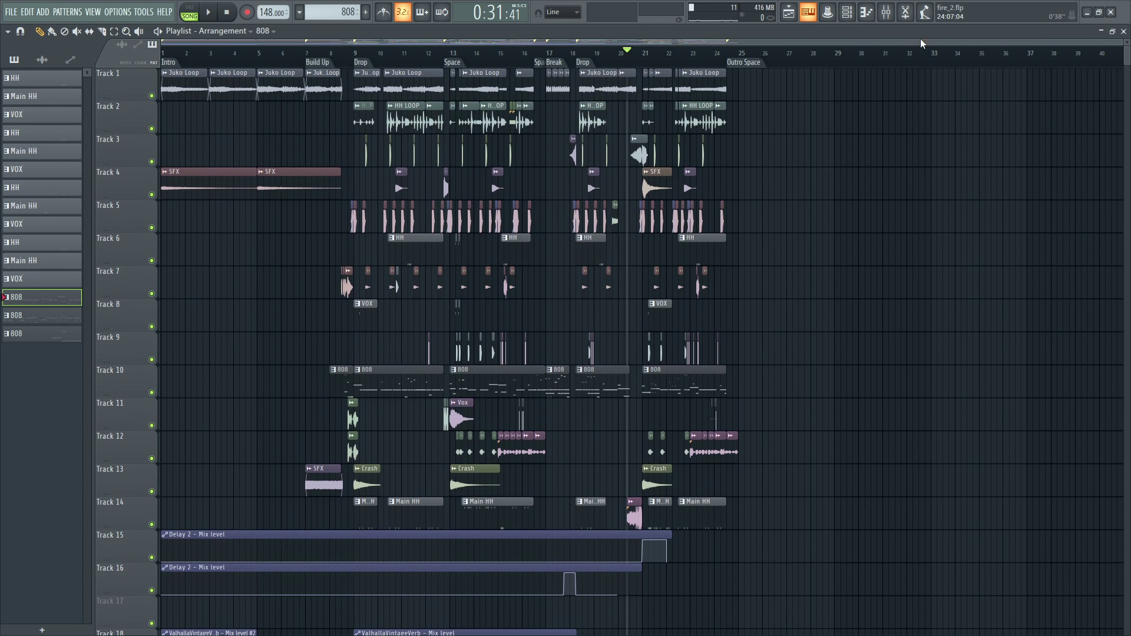
pyautogui.moveTo(1122, 42); pyautogui.dragTo(675, 40)
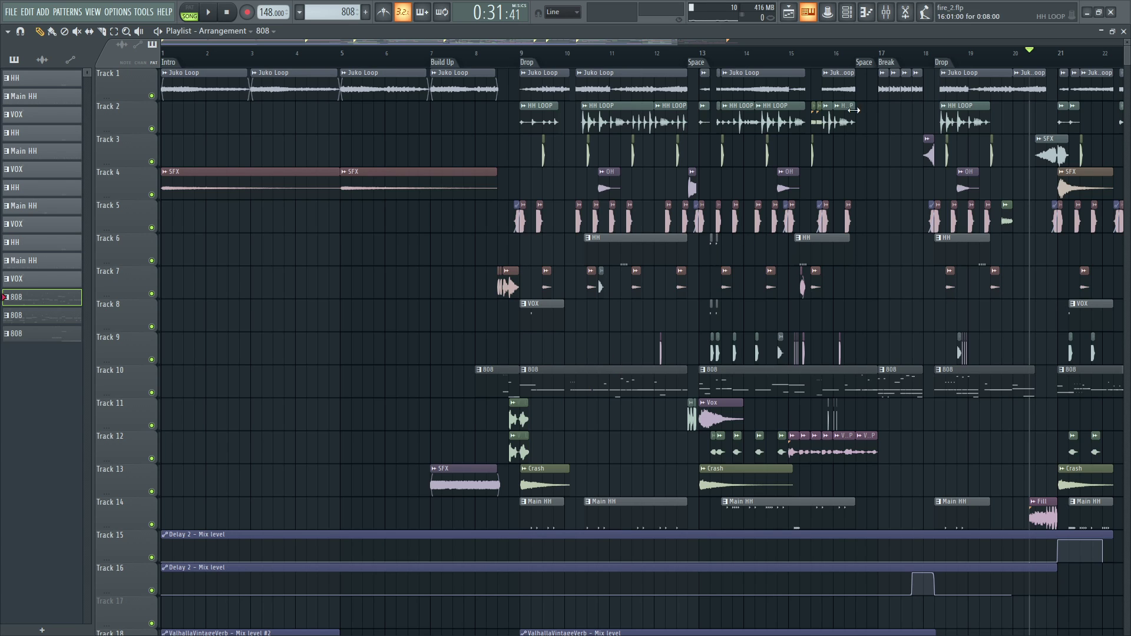
# Check the effects on mixer insert 1 (bridge 808_2) and insert 4 (LOOP), and return to the drop at bar 9 in the playlist.
pyautogui.press('F9')
pyautogui.click(62, 178)
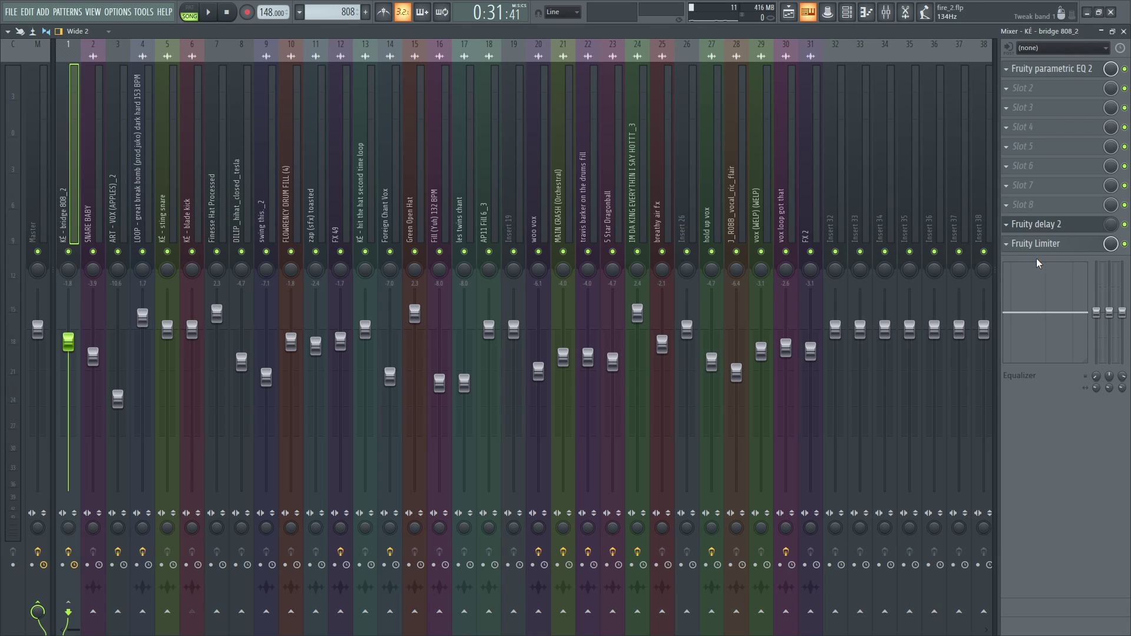
pyautogui.click(147, 197)
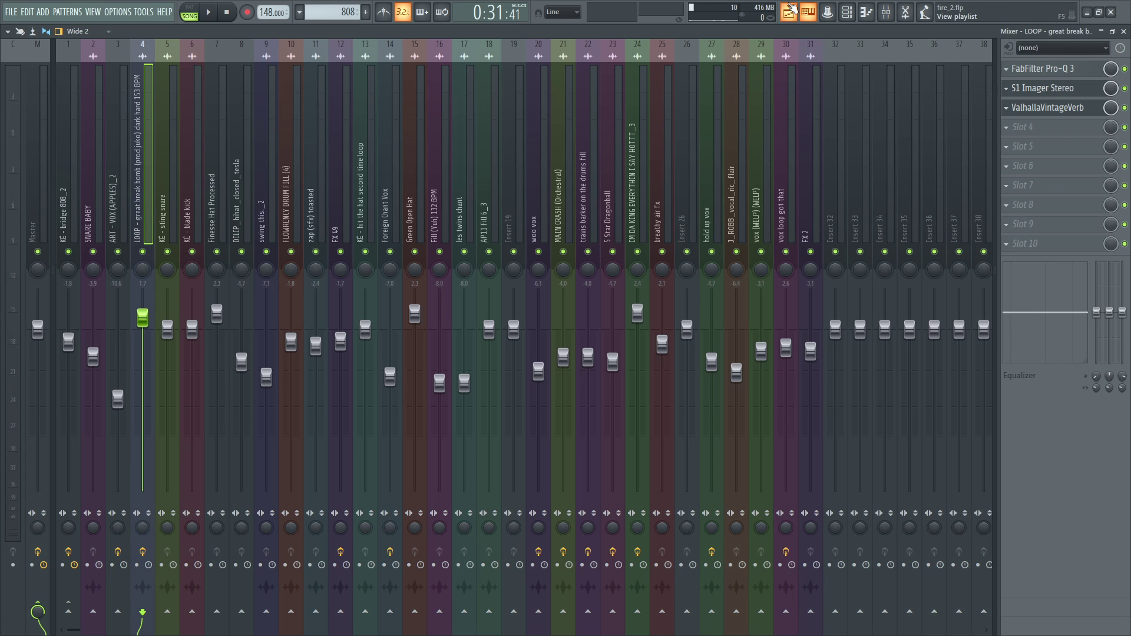
pyautogui.press('F5')
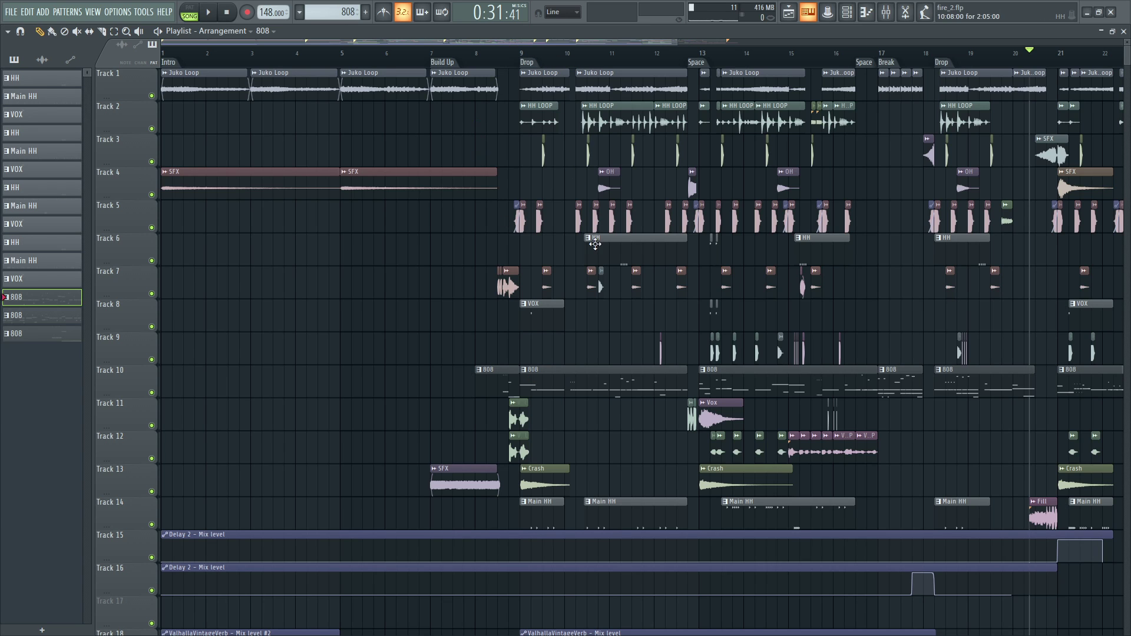
pyautogui.scroll(2, 524, 60)
pyautogui.scroll(2, 522, 60)
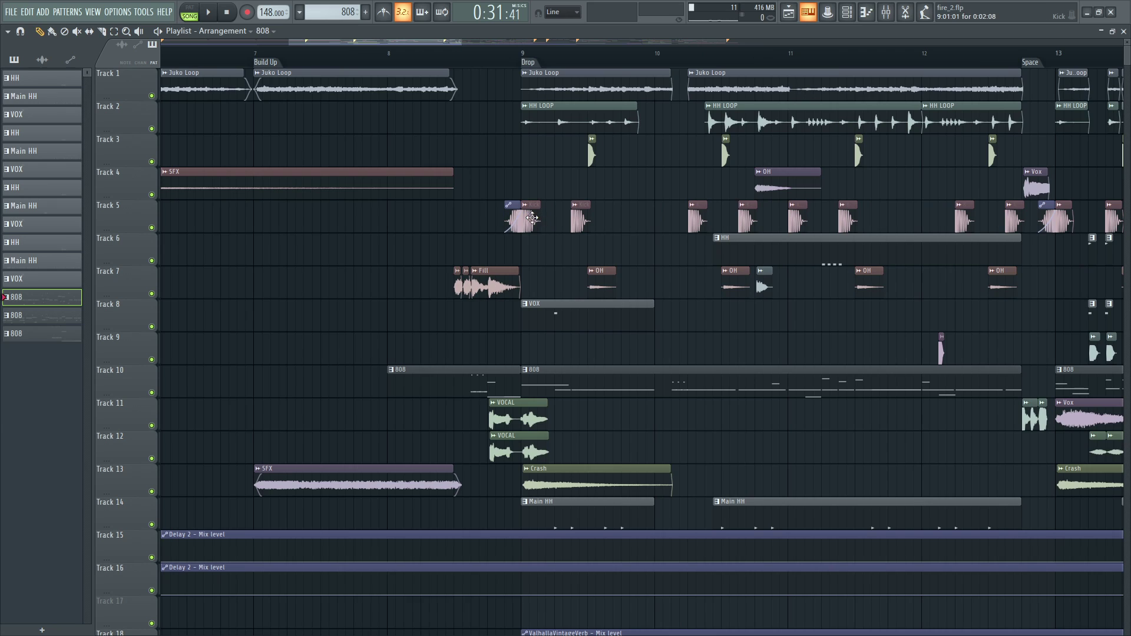
# Play the song from just before the drop at bar 9 to about bar 11 and stop playback.
pyautogui.click(512, 56)
pyautogui.press('space')
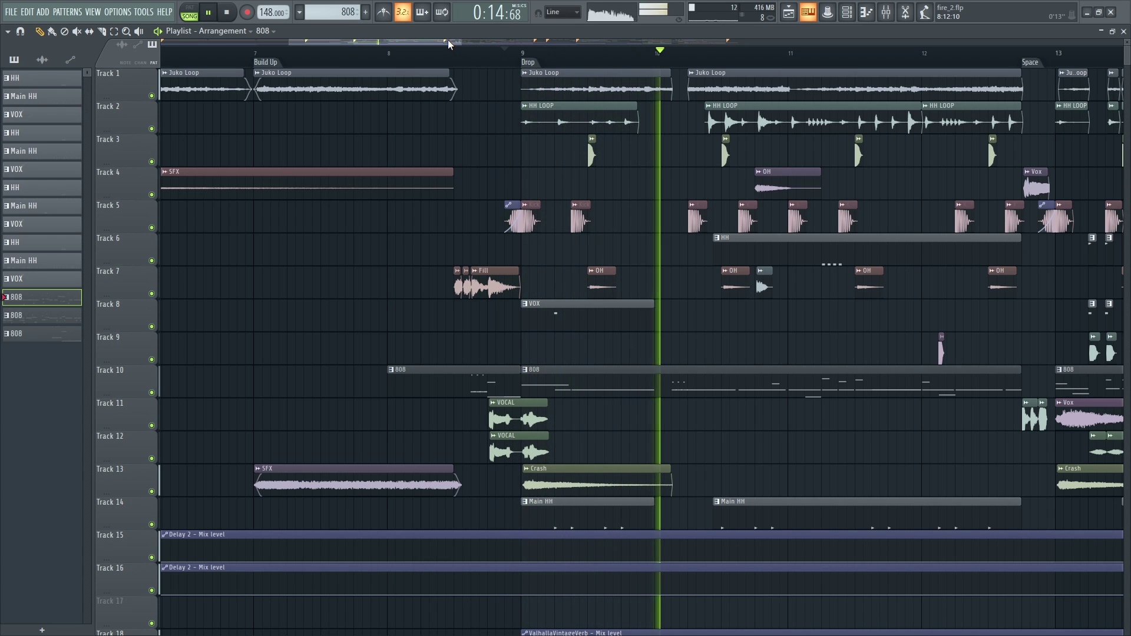
pyautogui.moveTo(448, 39); pyautogui.dragTo(461, 41)
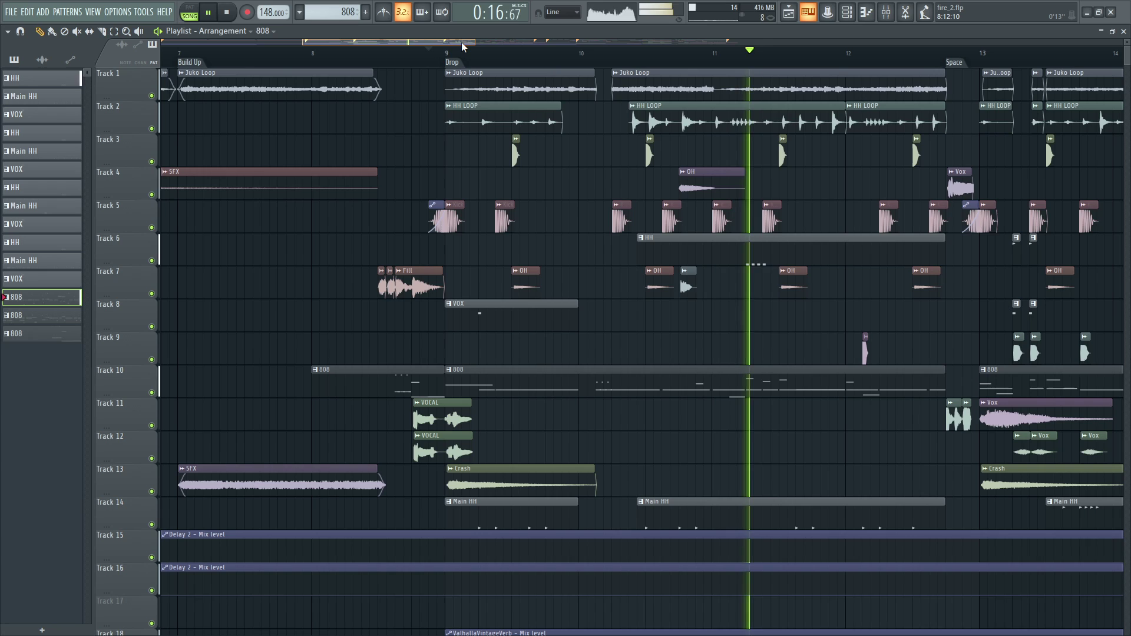
pyautogui.press('space')
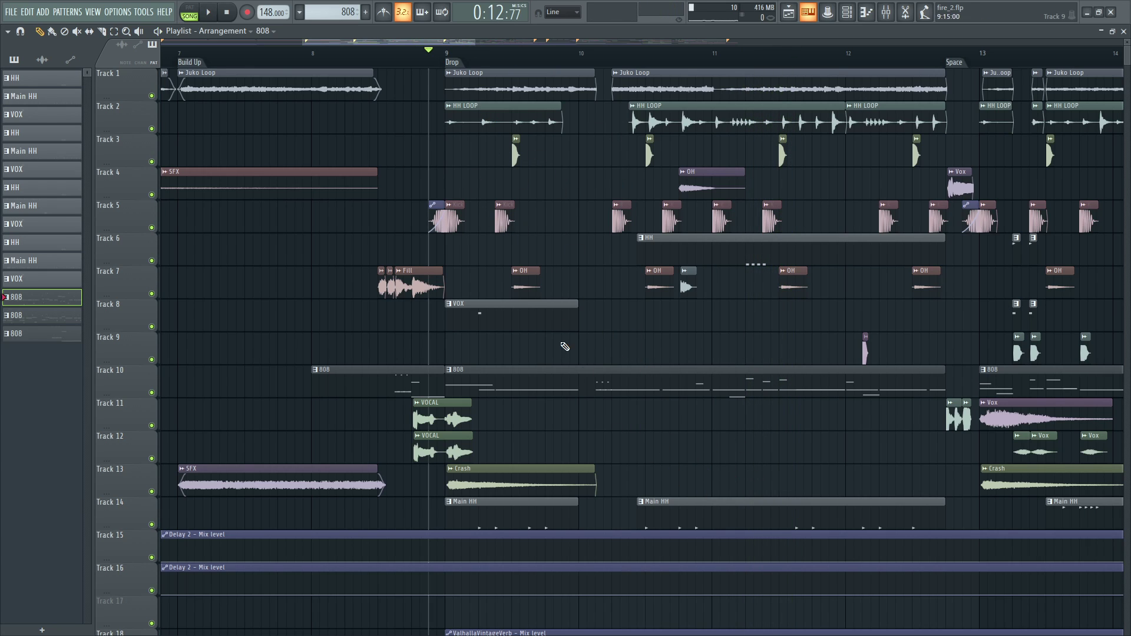
# Inspect the kick and its automation clip at the bar 9 drop, and review the arrangement through to the outro.
pyautogui.scroll(5, 439, 58)
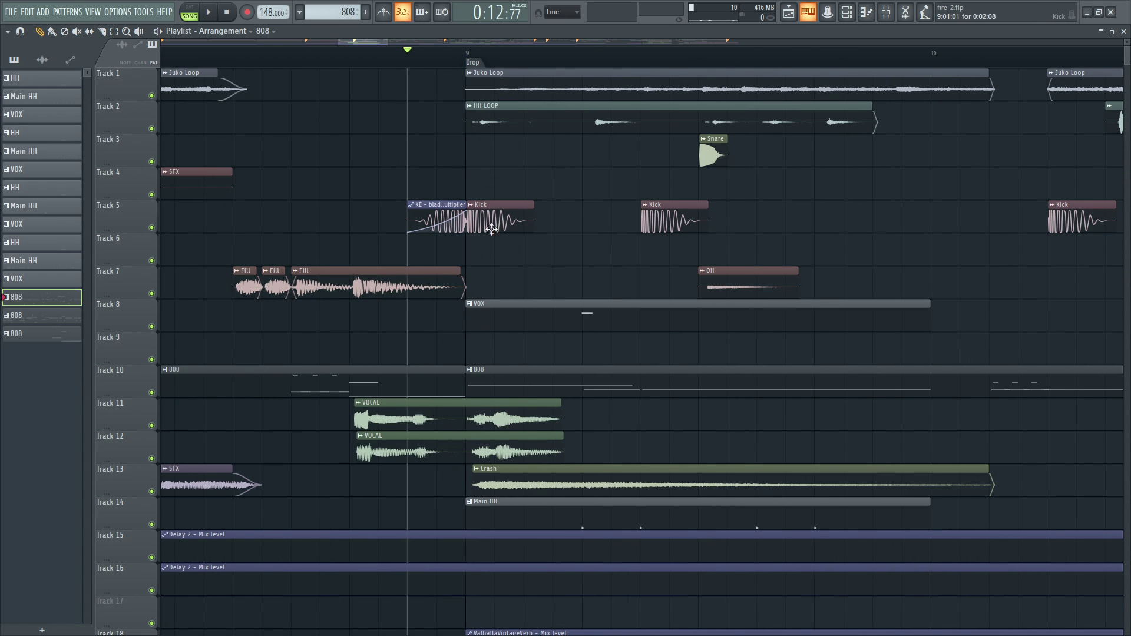
pyautogui.moveTo(387, 44); pyautogui.dragTo(801, 43)
pyautogui.scroll(-3, 652, 400)
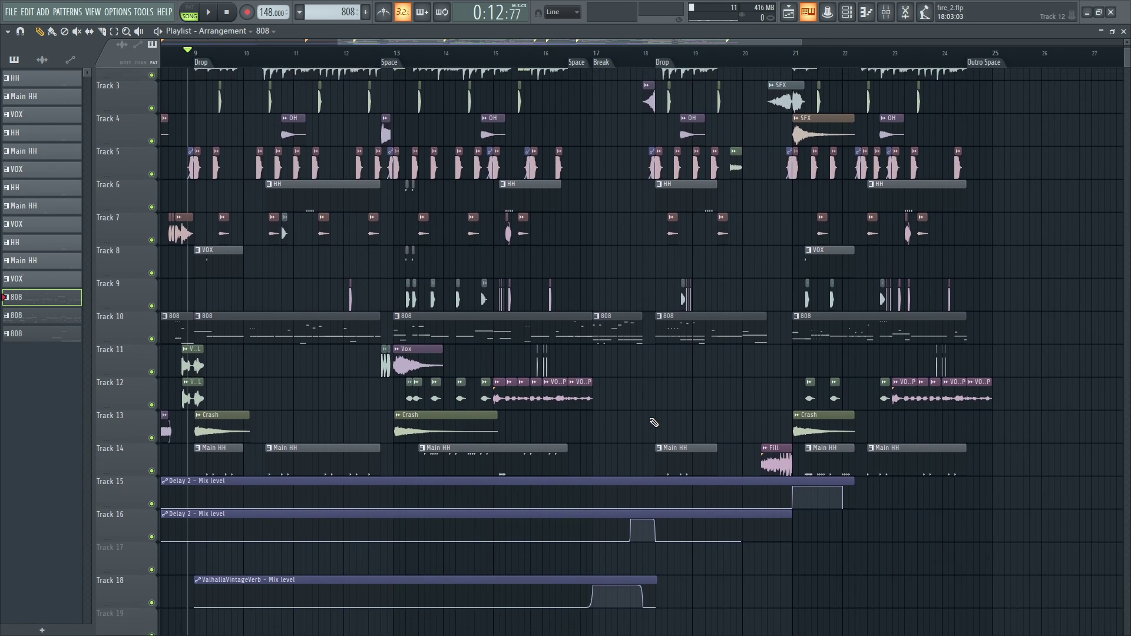
pyautogui.scroll(3, 654, 423)
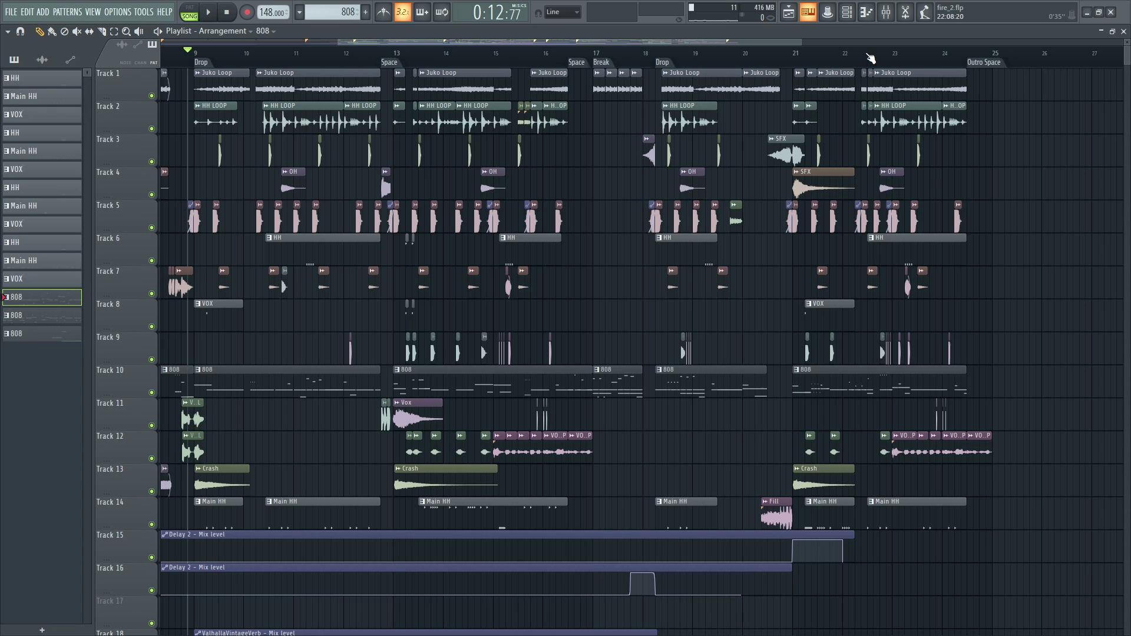
pyautogui.moveTo(802, 43)
pyautogui.mouseDown()
pyautogui.moveTo(719, 43)
pyautogui.moveTo(799, 43)
pyautogui.mouseUp()
# Open the mixer and check the effects and EQ of the inserts from 31 (FX 2) down to 6 (blade kick).
pyautogui.click(887, 12)
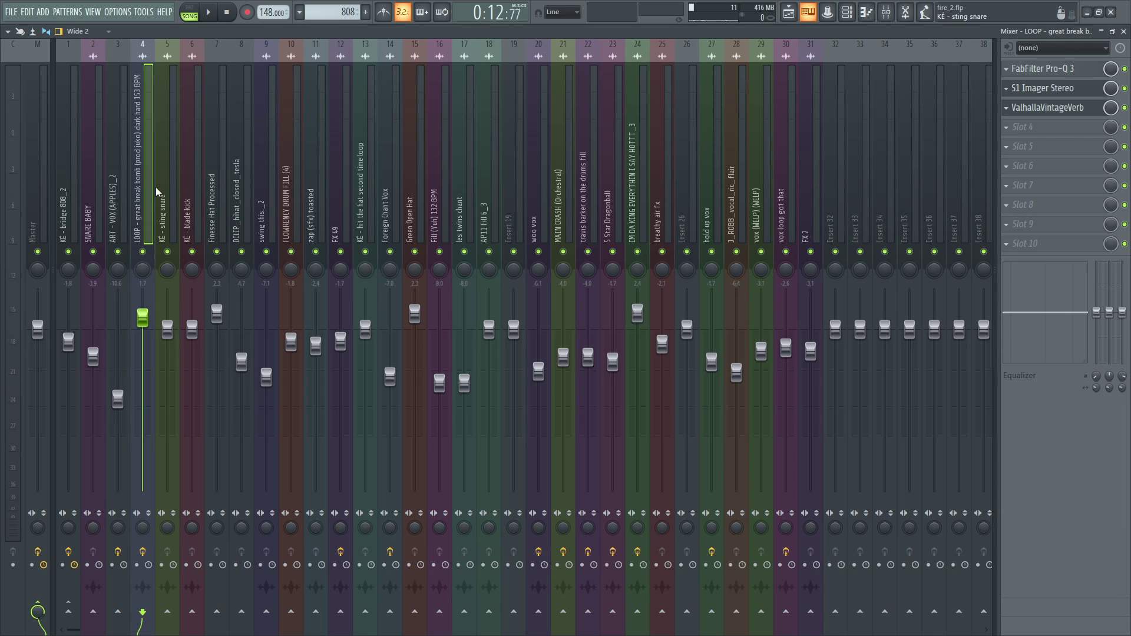
pyautogui.click(797, 177)
pyautogui.click(818, 168)
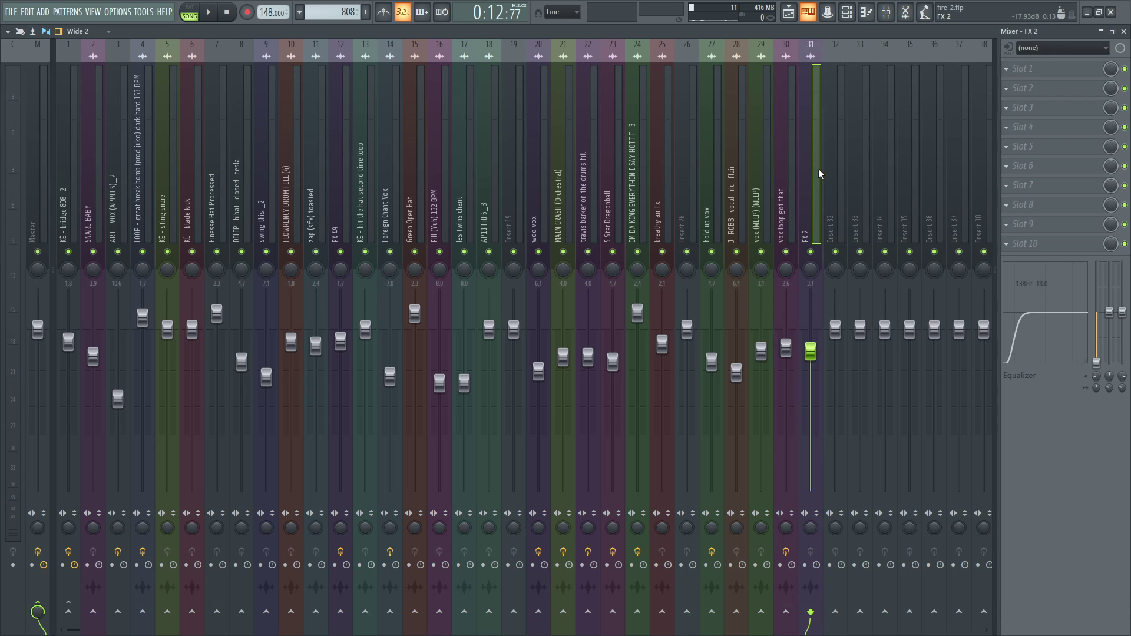
pyautogui.click(762, 162)
pyautogui.click(658, 156)
pyautogui.click(537, 149)
pyautogui.click(514, 149)
pyautogui.click(465, 151)
pyautogui.click(439, 152)
pyautogui.click(415, 153)
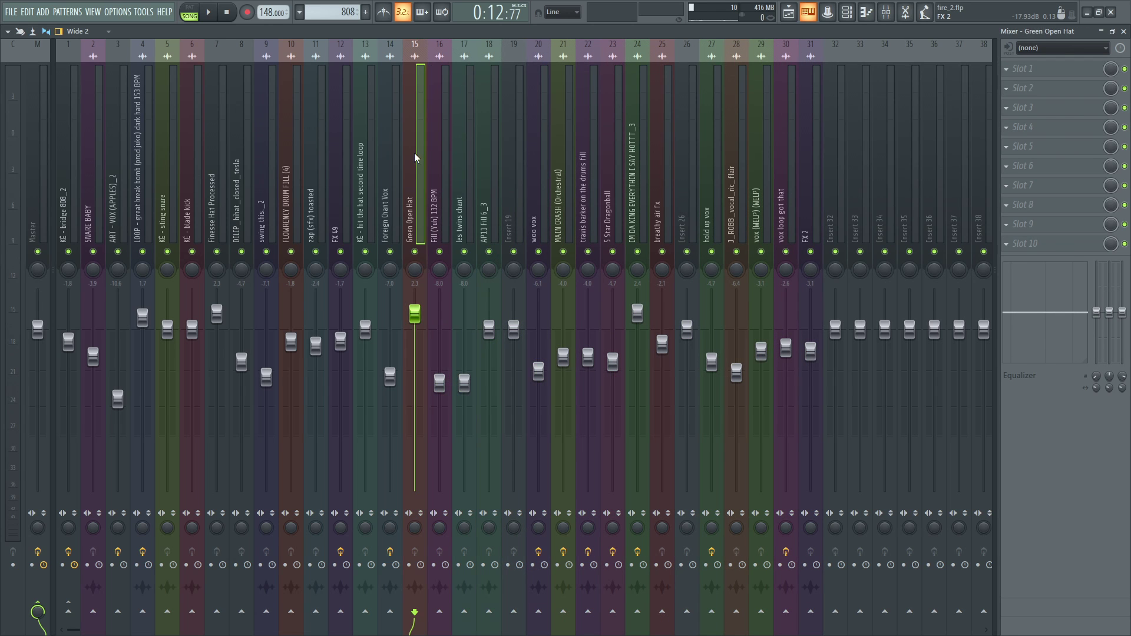
pyautogui.click(390, 154)
pyautogui.click(366, 154)
pyautogui.click(351, 154)
pyautogui.click(316, 156)
pyautogui.click(296, 158)
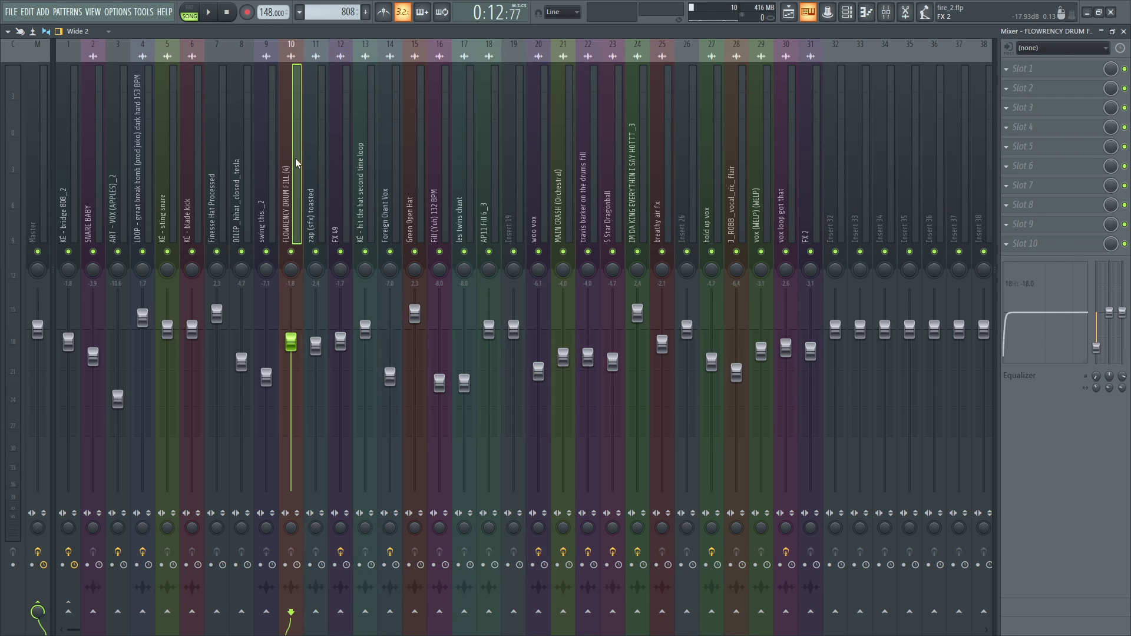
pyautogui.click(276, 158)
pyautogui.click(223, 161)
pyautogui.click(197, 163)
# Look through the mixer inserts from 7 (Finesse Hat Processed) up to 31 (FX 2), checking their effect slots and EQ.
pyautogui.click(215, 170)
pyautogui.click(270, 180)
pyautogui.click(319, 188)
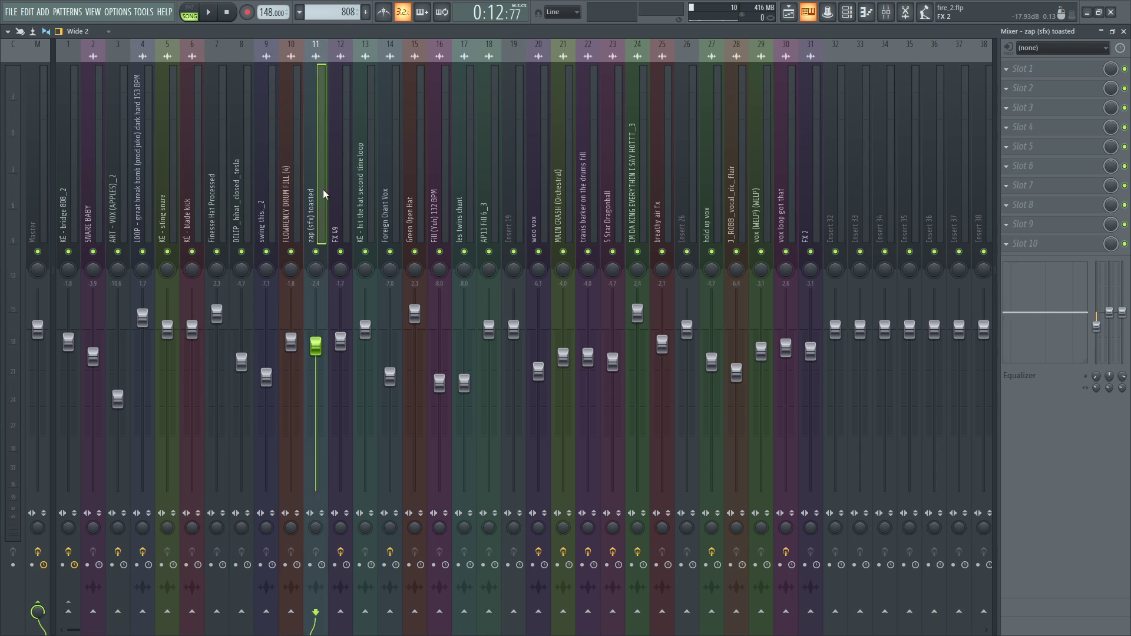
pyautogui.click(390, 192)
pyautogui.click(415, 195)
pyautogui.click(489, 203)
pyautogui.click(588, 209)
pyautogui.click(712, 212)
pyautogui.click(806, 216)
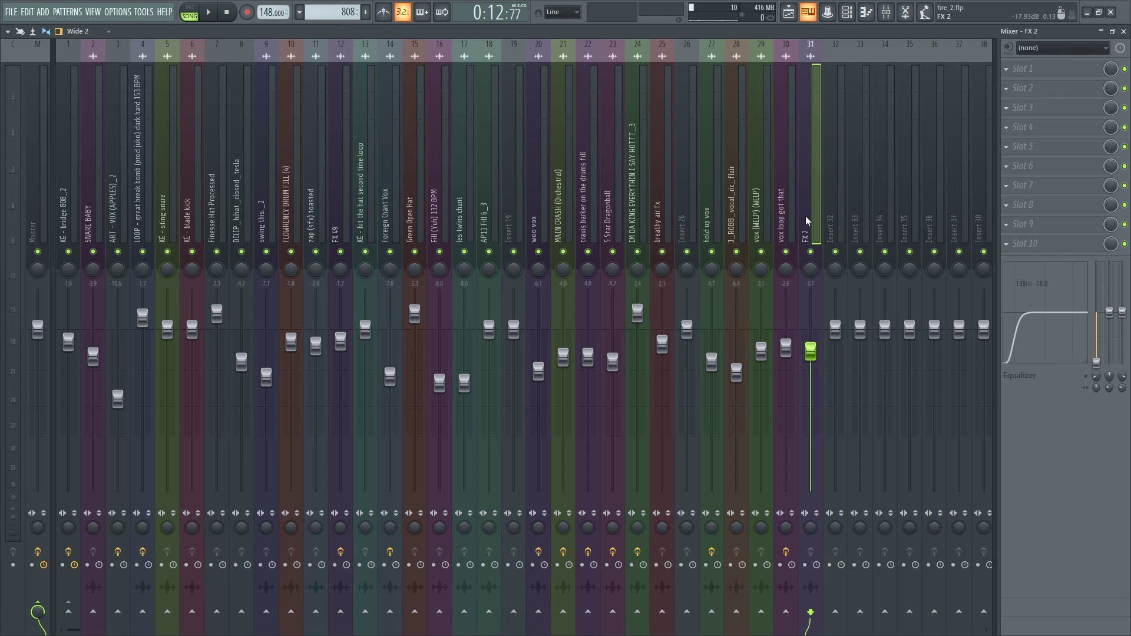
# Compare effect chains and EQ cuts from insert 30 (vox loop got that) back down to insert 1 (bridge 808_2).
pyautogui.click(795, 216)
pyautogui.click(763, 215)
pyautogui.click(713, 214)
pyautogui.click(636, 215)
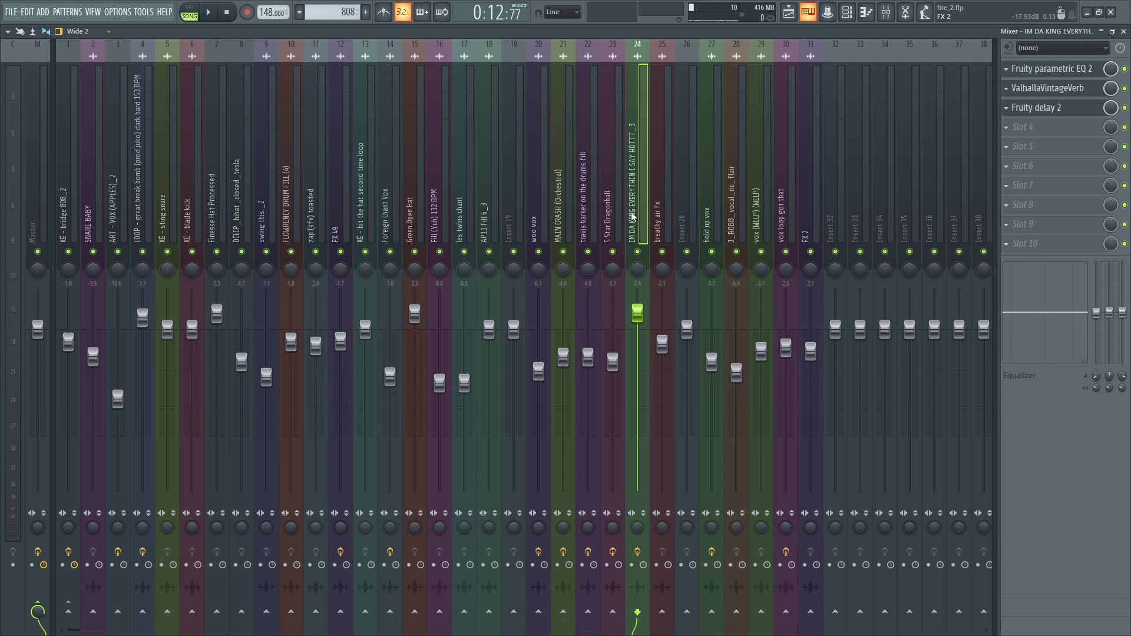
pyautogui.click(585, 216)
pyautogui.click(537, 220)
pyautogui.click(489, 218)
pyautogui.click(440, 217)
pyautogui.click(390, 215)
pyautogui.click(316, 214)
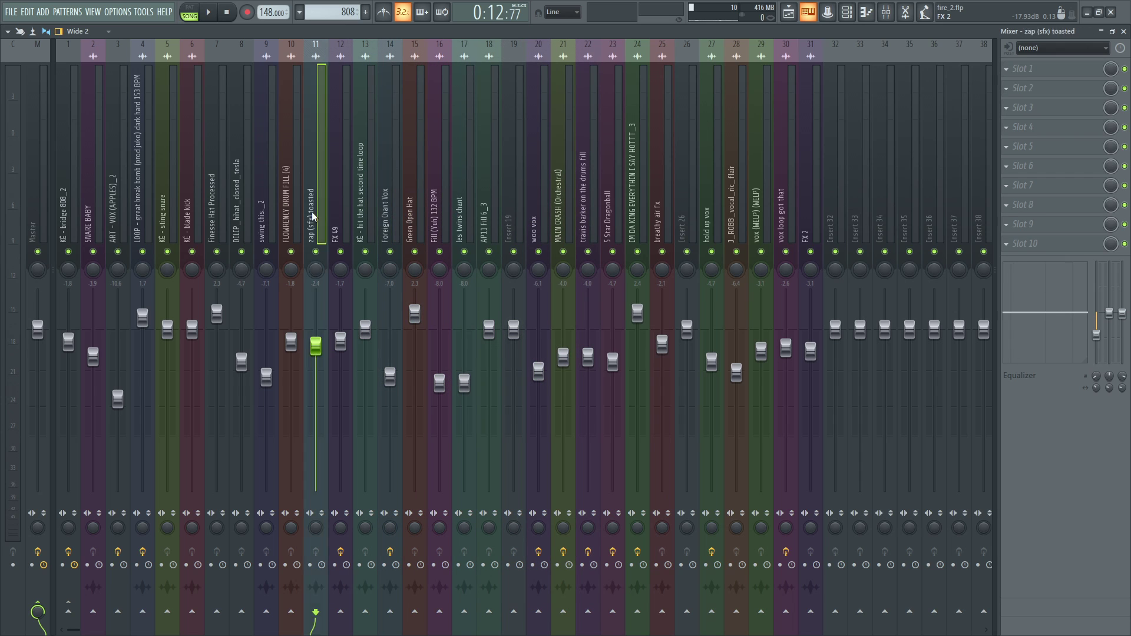
pyautogui.click(217, 211)
pyautogui.click(188, 207)
pyautogui.click(142, 205)
pyautogui.click(118, 204)
pyautogui.click(79, 201)
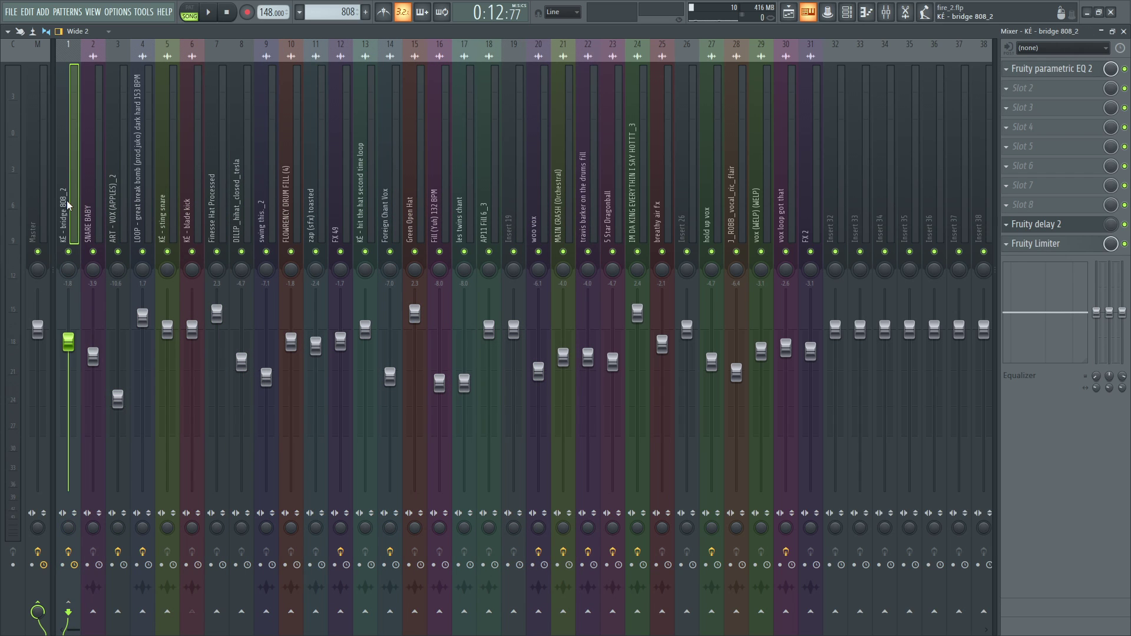
# Spot-check inserts from 2 (SNARE BABY) up to 30 (vox loop got that), and the reverb and delay chain on insert 20 (woo vox).
pyautogui.click(94, 202)
pyautogui.click(295, 215)
pyautogui.click(439, 214)
pyautogui.click(593, 211)
pyautogui.click(712, 214)
pyautogui.click(764, 217)
pyautogui.click(795, 221)
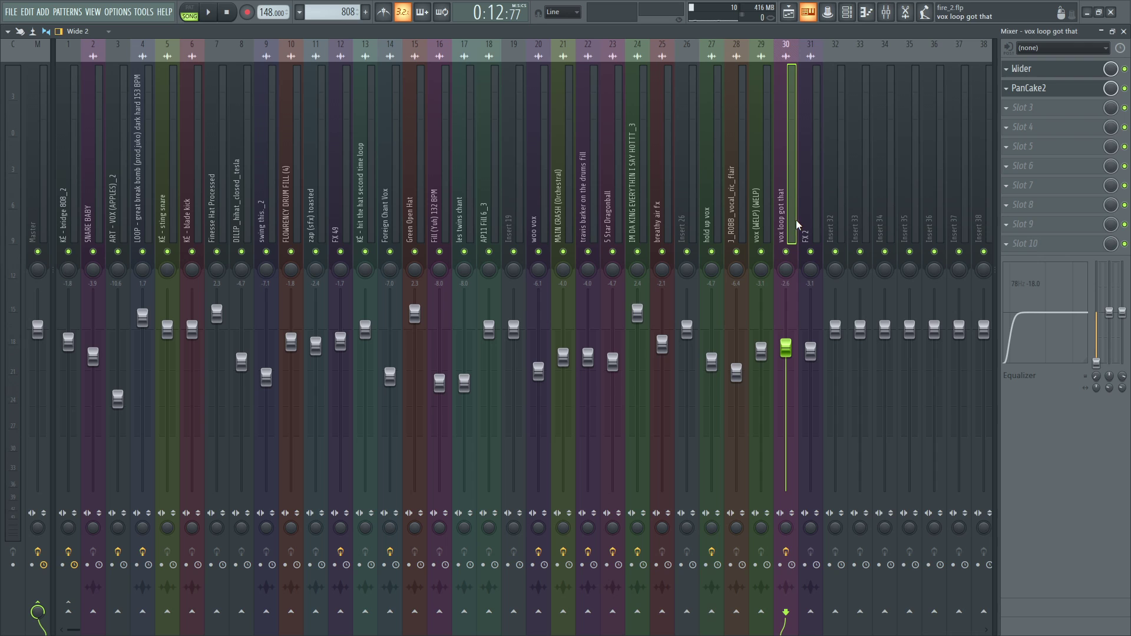
pyautogui.click(761, 222)
pyautogui.click(538, 219)
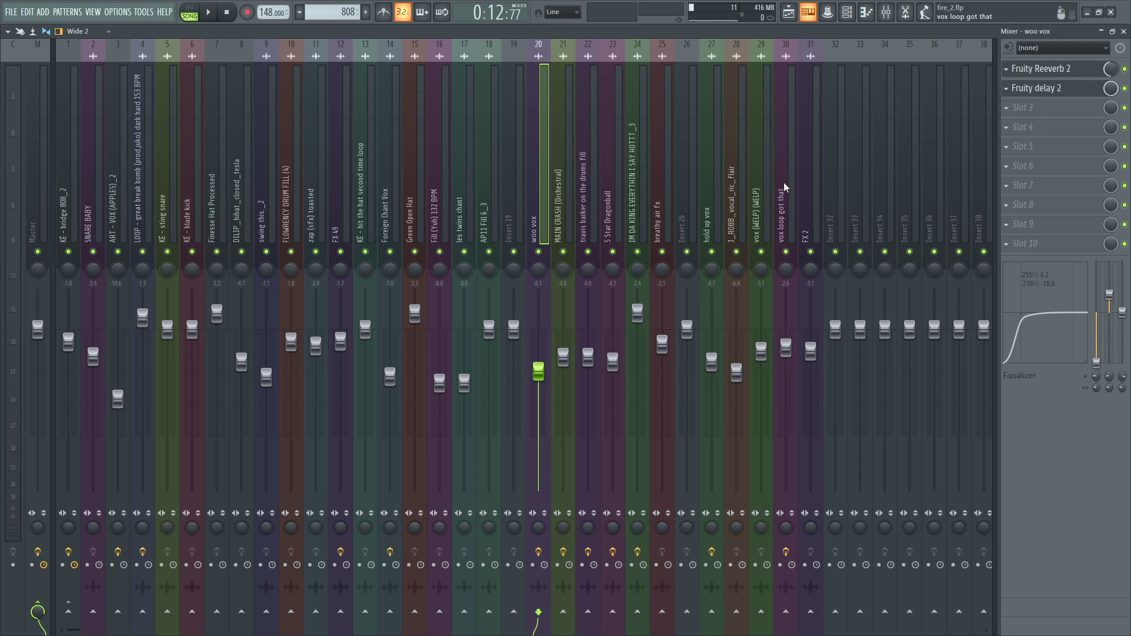
# Recheck FX 2, the blade kick and the Master track in the mixer, and return to the playlist.
pyautogui.click(809, 180)
pyautogui.click(710, 174)
pyautogui.click(489, 171)
pyautogui.click(269, 165)
pyautogui.click(305, 179)
pyautogui.click(171, 177)
pyautogui.click(199, 175)
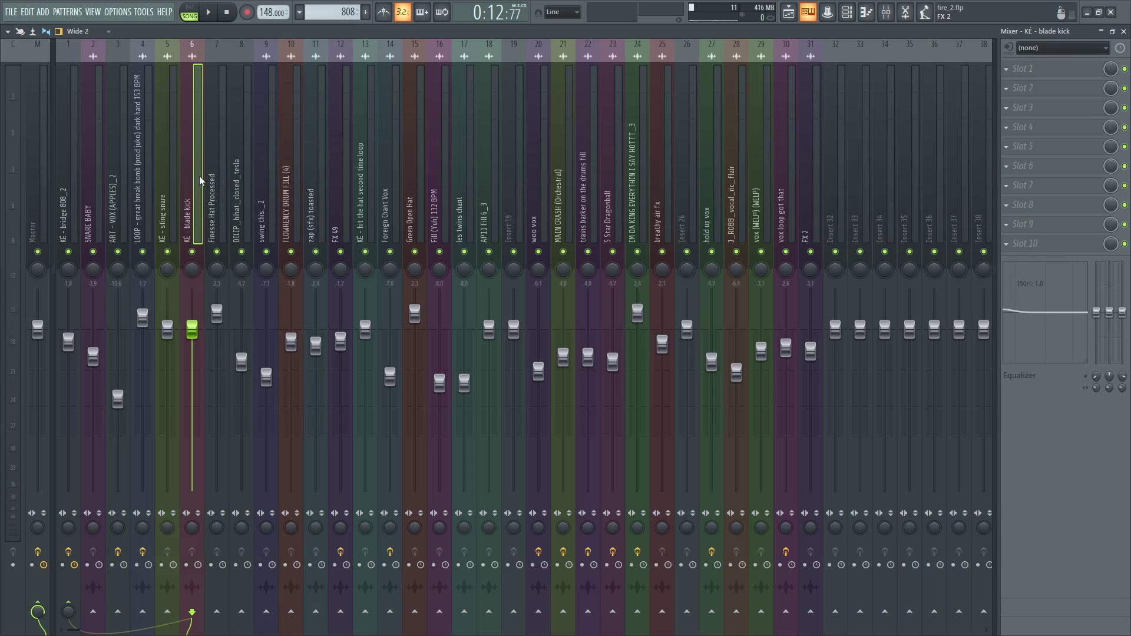
pyautogui.click(36, 150)
pyautogui.click(788, 12)
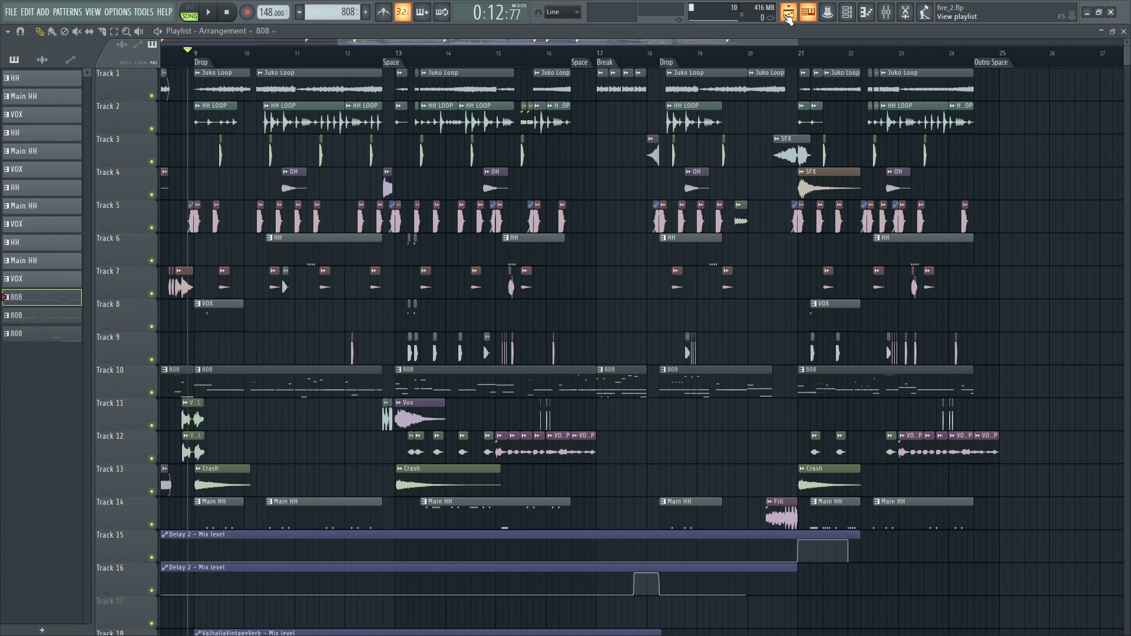